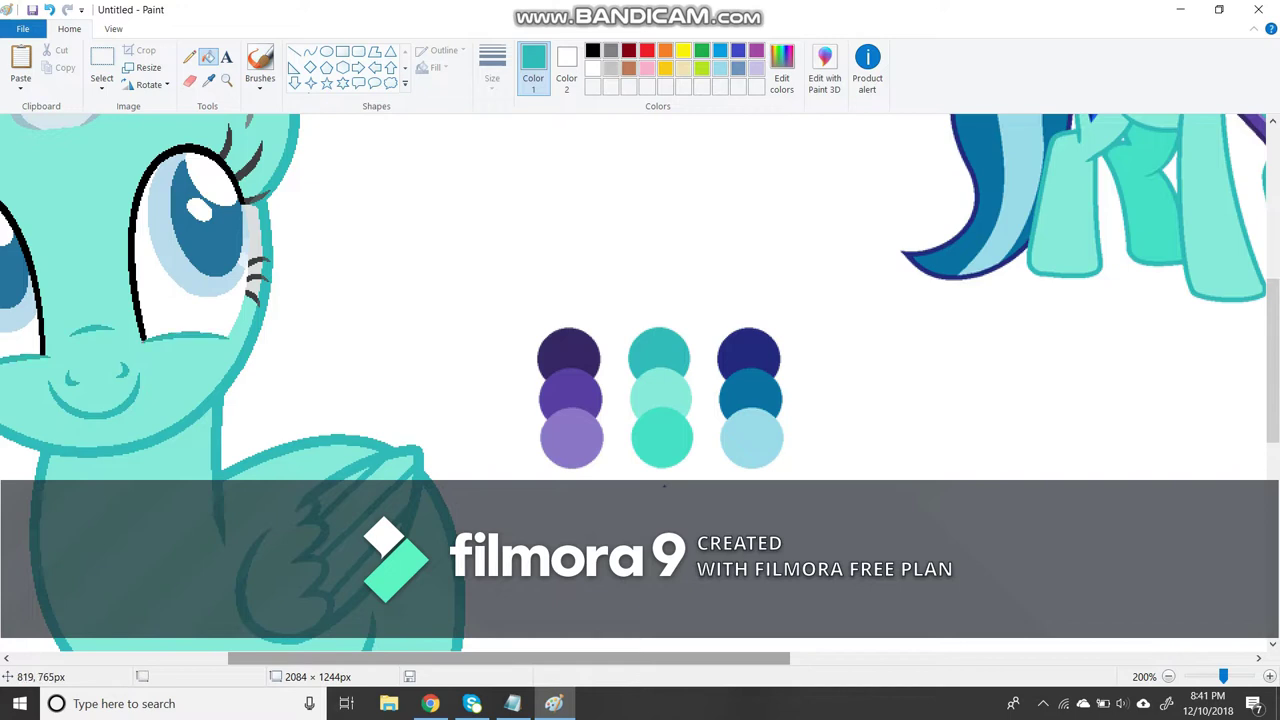
Copy the blue eye-colour circle from the reference sheet into the blank space beside the large pony's head.
scroll(640, 300, "right", 5)
left_click(102, 65)
left_click_drag(958, 206, 1050, 292)
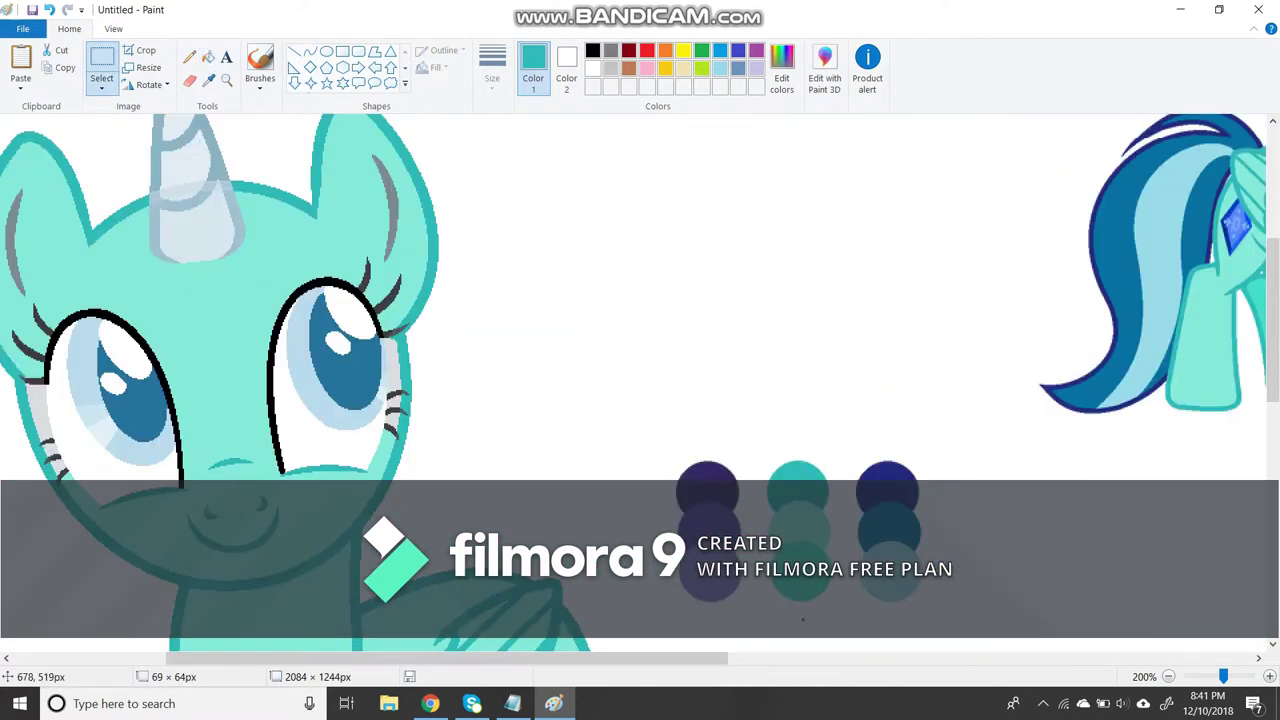
Fill the outer irises of both eyes with the dark blue of the copied eye-colour circle.
left_click(208, 80)
left_click(548, 345)
left_click(85, 360)
left_click(330, 370)
left_click(140, 440)
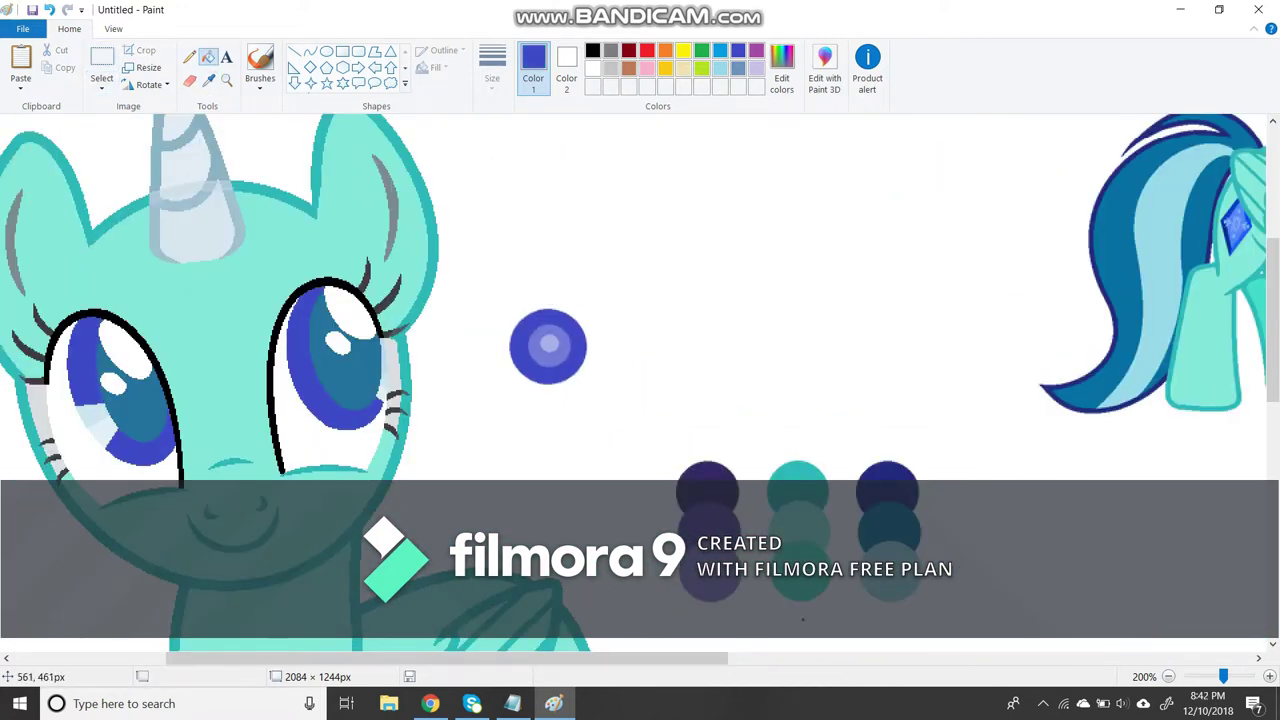
Fill the pupils of both eyes with the black of the eye outline.
left_click(275, 400)
left_click(340, 375)
left_click(135, 400)
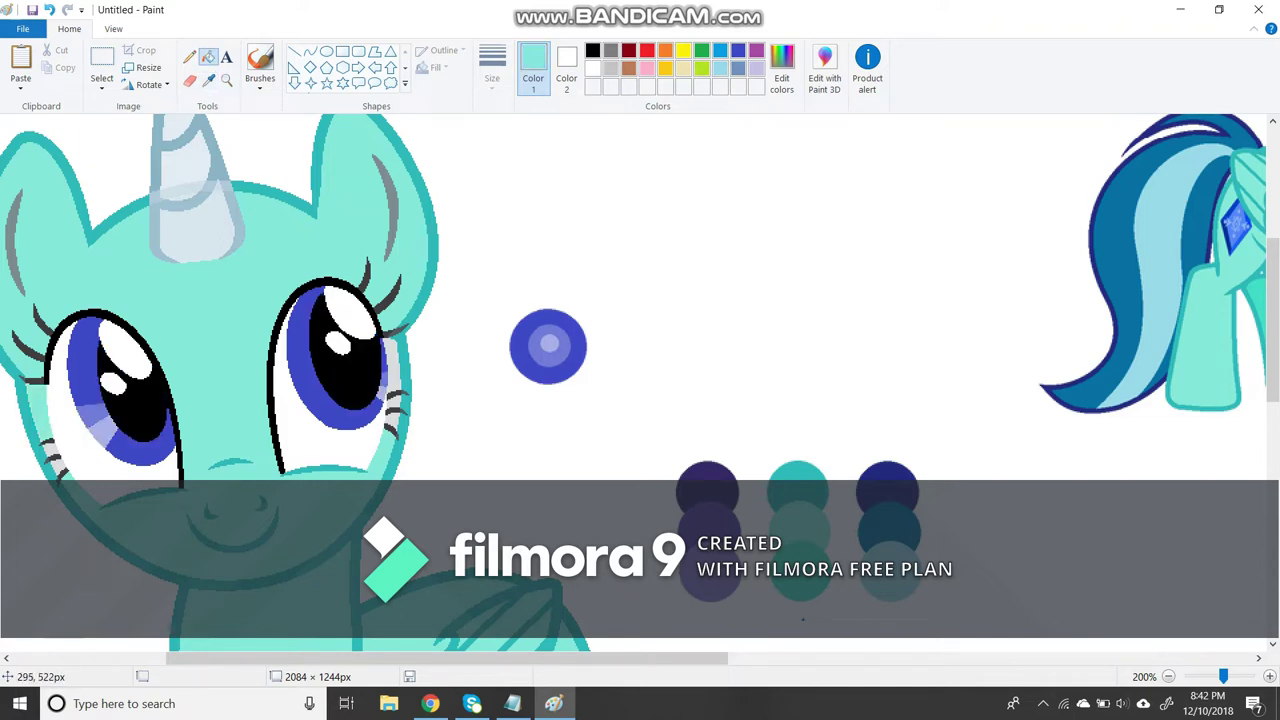
Paint out the horn on the pony's head and recolour the inner ear lines dark teal.
right_click(195, 230)
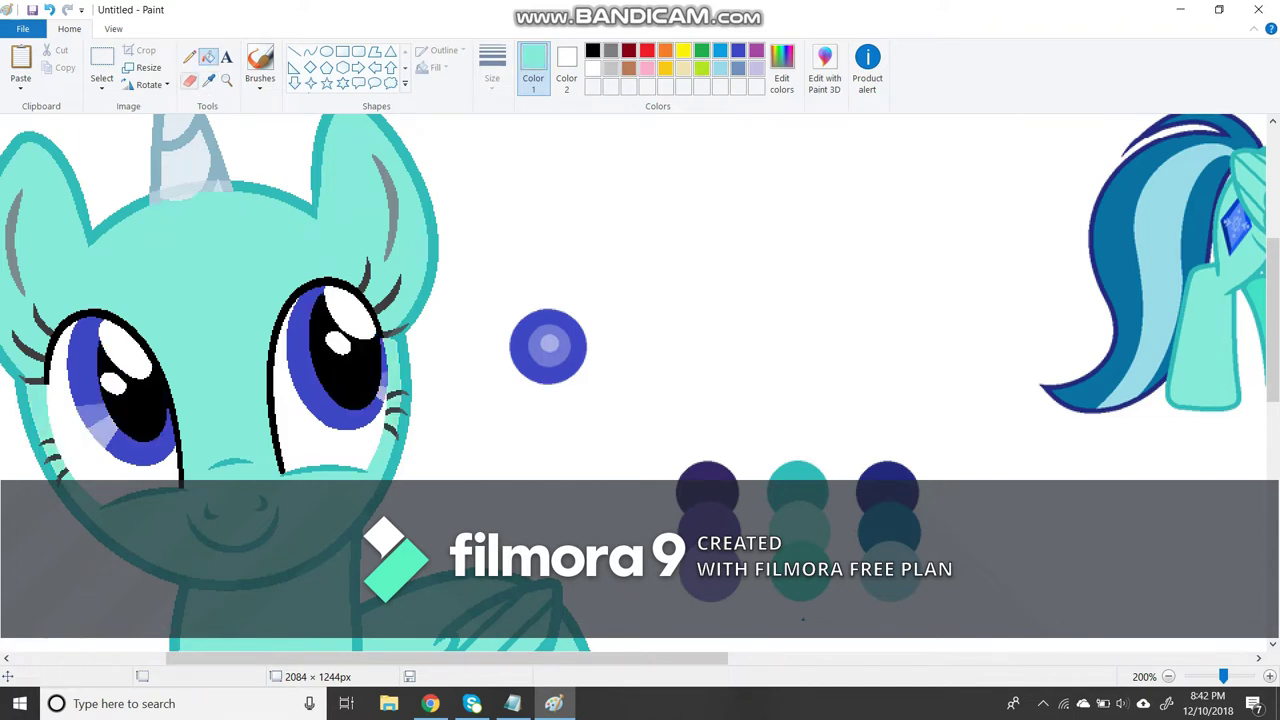
right_click(190, 150)
scroll(441, 222, "up", 5)
scroll(321, 339, "down", 2)
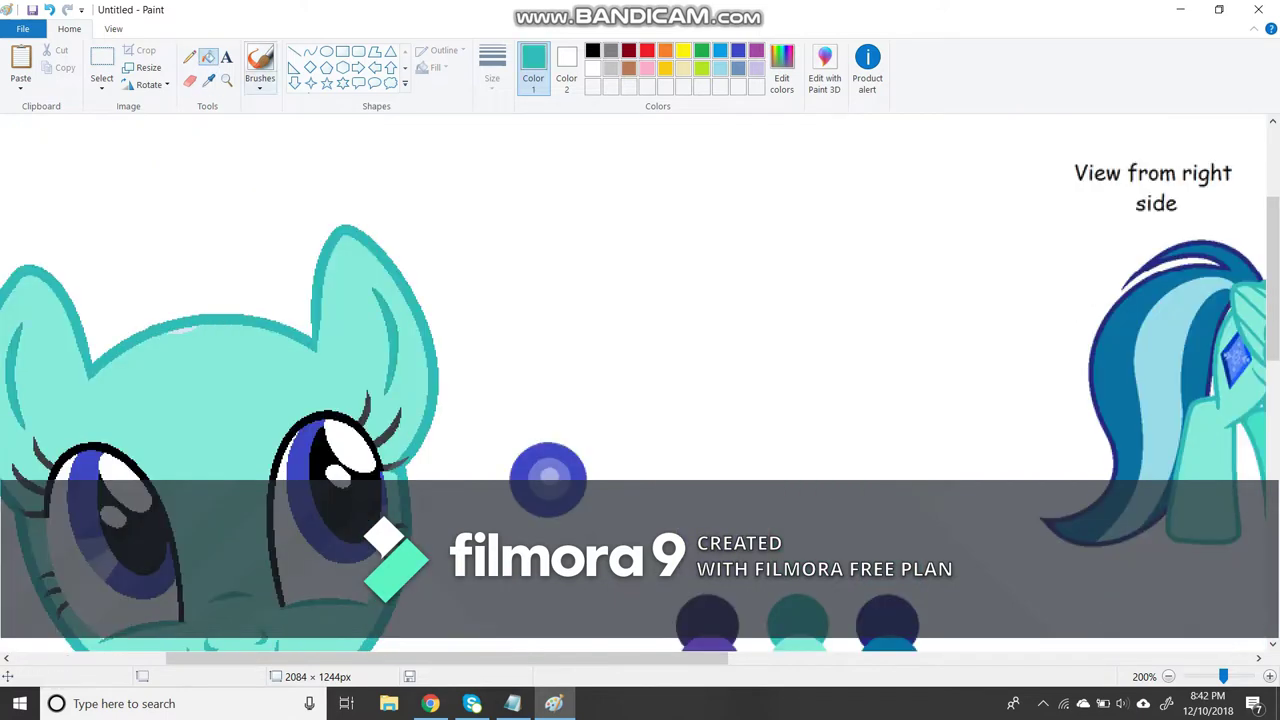
Recolour the pony's grey far legs with bright teal fills and dark teal outlines from the palette circles.
scroll(640, 380, "down", 1)
scroll(300, 380, "down", 3)
scroll(300, 380, "up", 2)
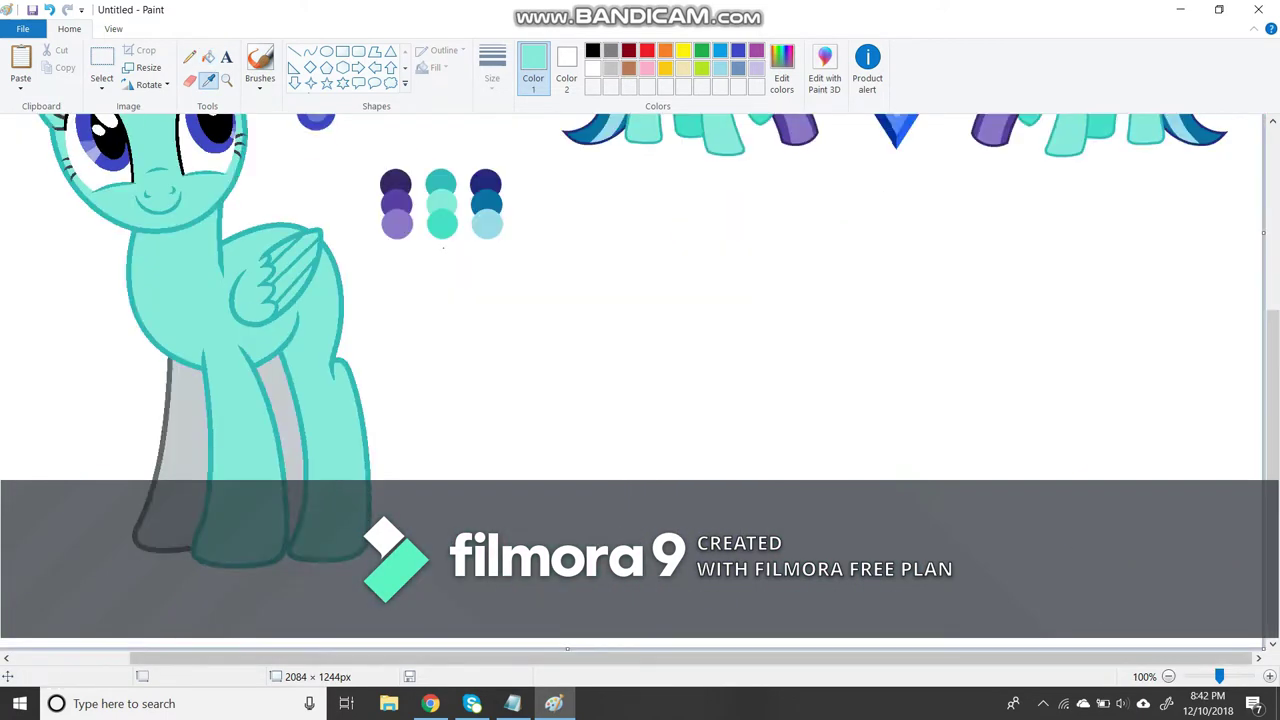
scroll(441, 181, "up", 2)
left_click(441, 318)
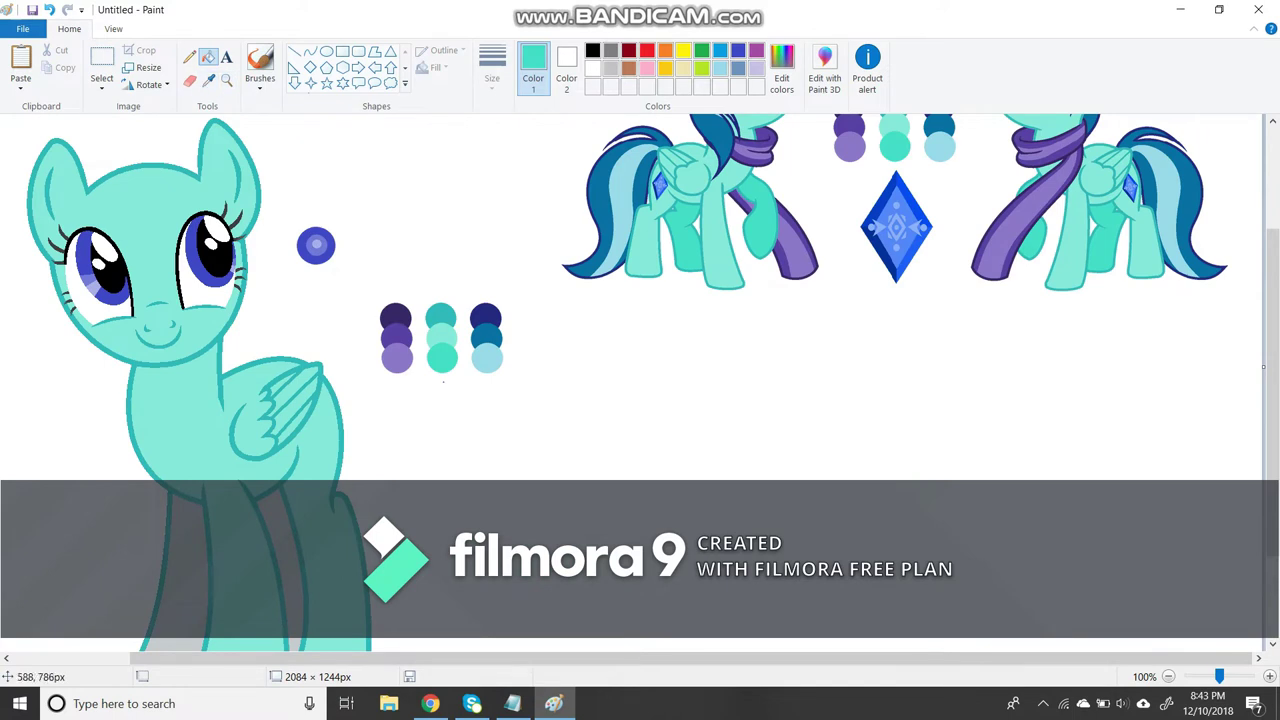
scroll(640, 300, "up", 2)
scroll(640, 300, "left", 2)
left_click(101, 62)
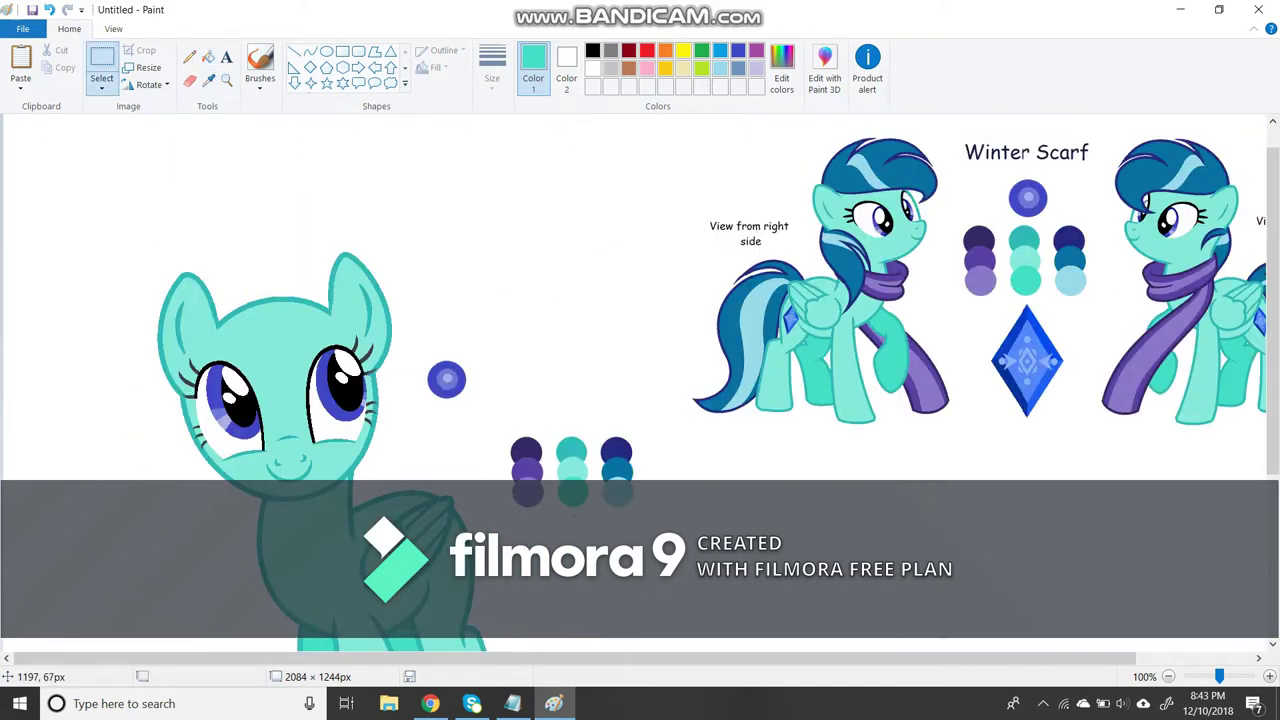
key("ctrl+c")
key("ctrl+v")
left_click(226, 80)
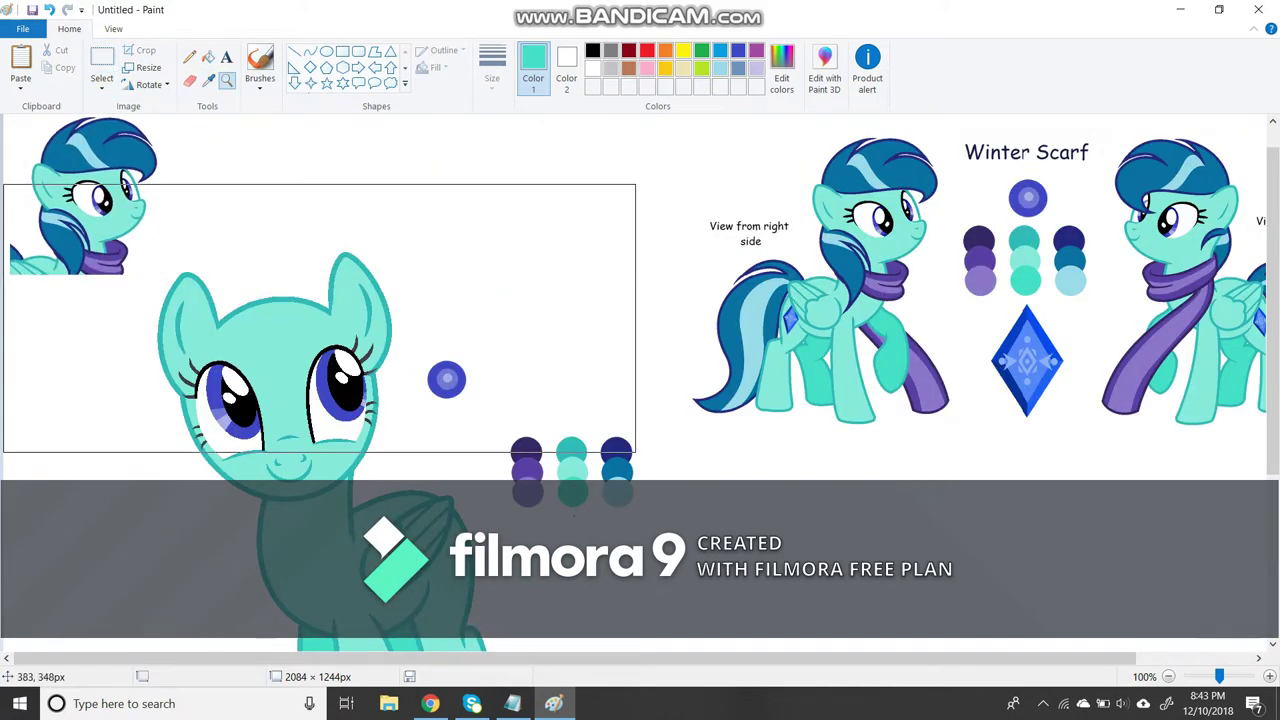
left_click(381, 318)
right_click(381, 318)
Copy the right-facing pony's scarf from the reference sheet and place it in the blank area beside the large pony.
left_click(101, 62)
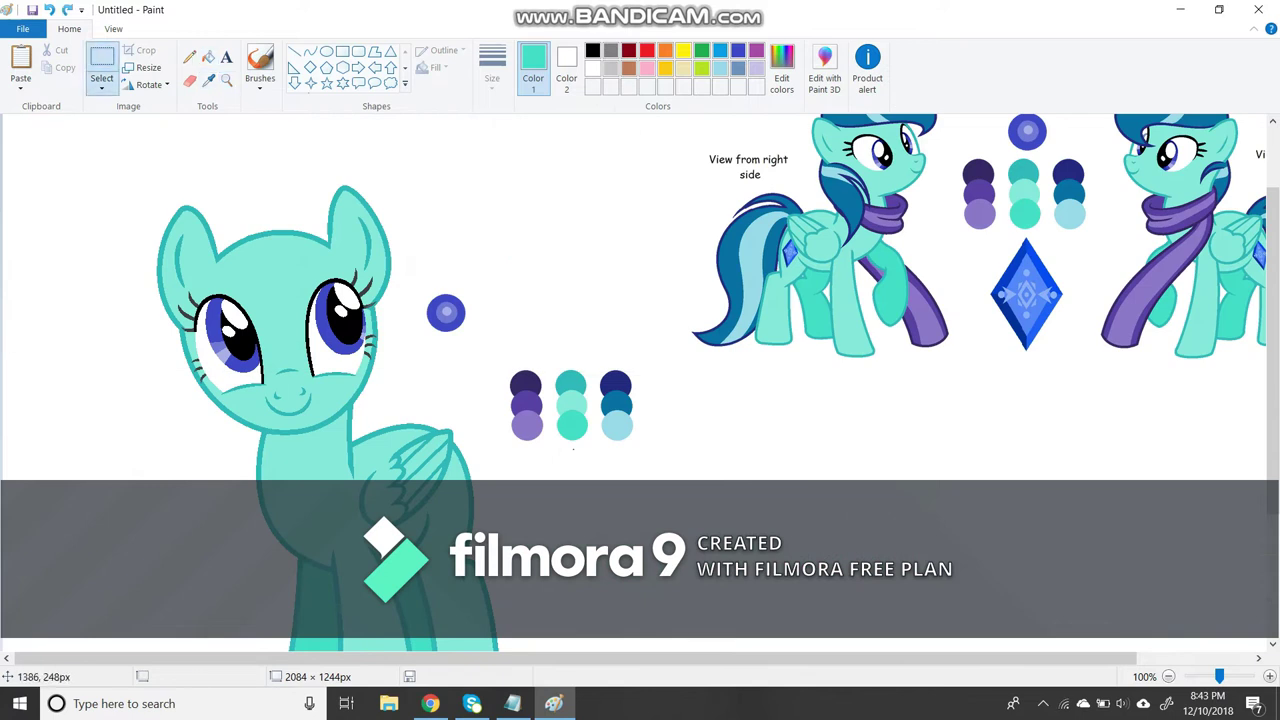
key("ctrl+c")
key("ctrl+v")
left_click_drag(50, 145, 78, 476)
scroll(640, 300, "down", 1)
left_click(226, 80)
left_click(152, 314)
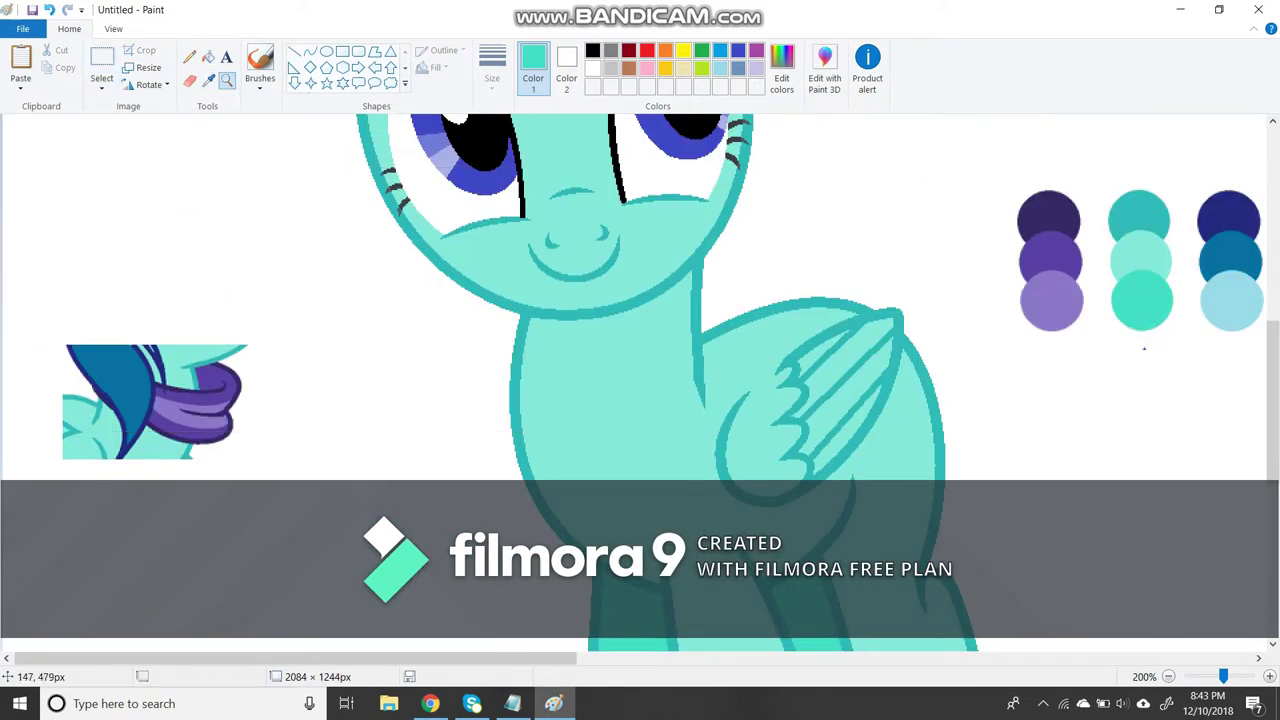
Draw a dark purple curved loop beside the chin, on the wing side, as the scarf's back edge.
left_click(310, 50)
left_click(492, 70)
left_click(455, 150)
left_click_drag(735, 240, 720, 328)
left_click_drag(686, 216, 652, 343)
key("ctrl+z")
mouse_move(740, 218)
left_mouse_down()
mouse_move(745, 316)
mouse_move(778, 235)
mouse_move(866, 297)
left_mouse_up()
key("ctrl+z")
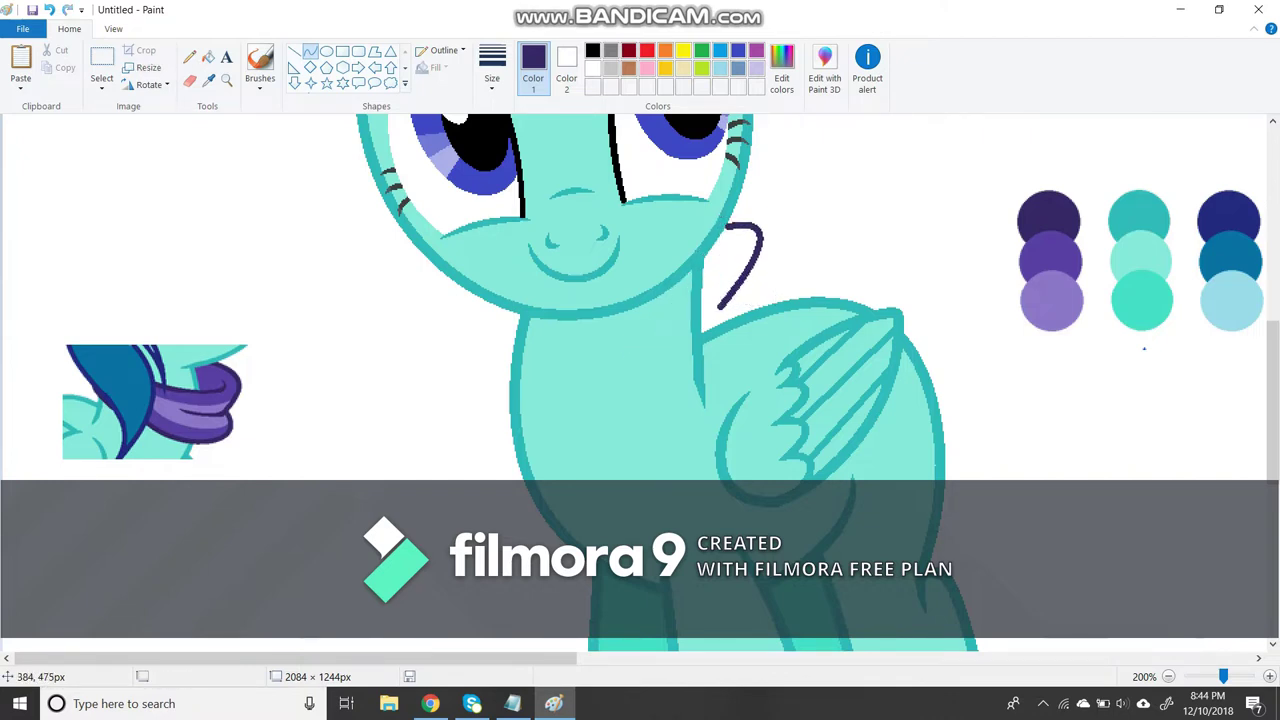
Draw a tapered dark purple fold line from the loop's lower end across the neck and touch it up with the Pencil.
left_click_drag(696, 350, 716, 326)
left_click(208, 57)
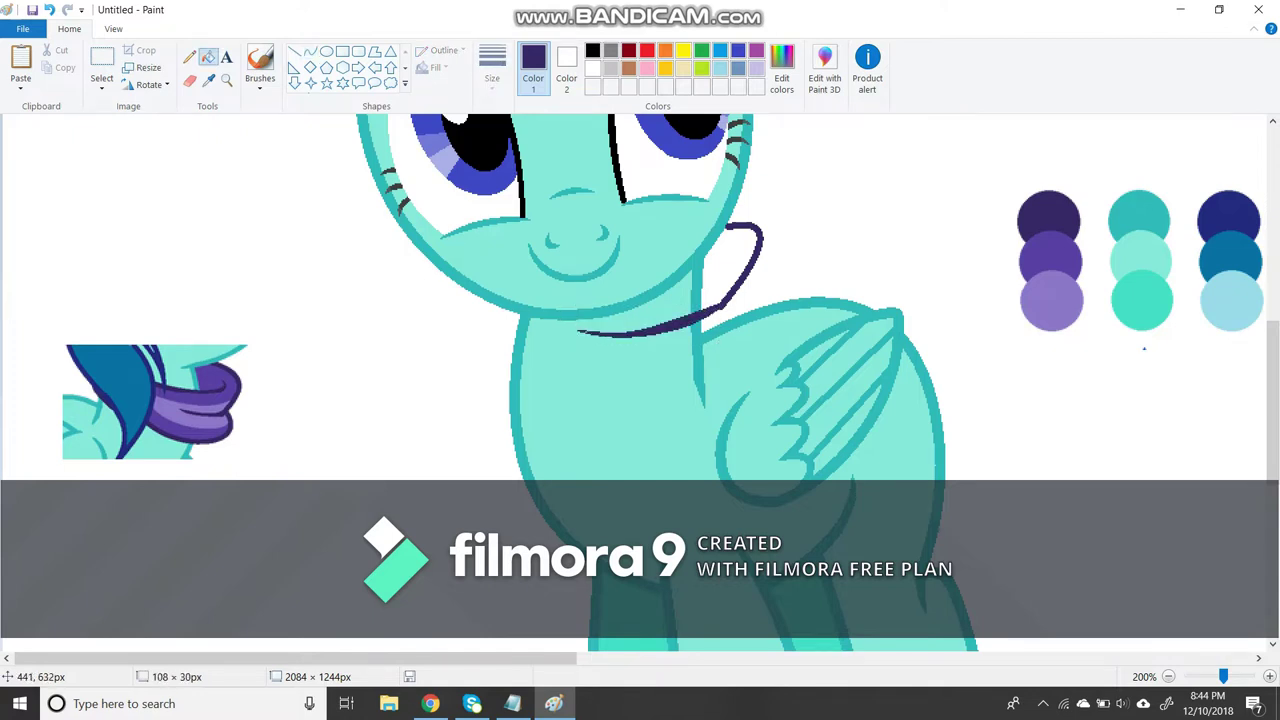
left_click(189, 57)
left_click(695, 280)
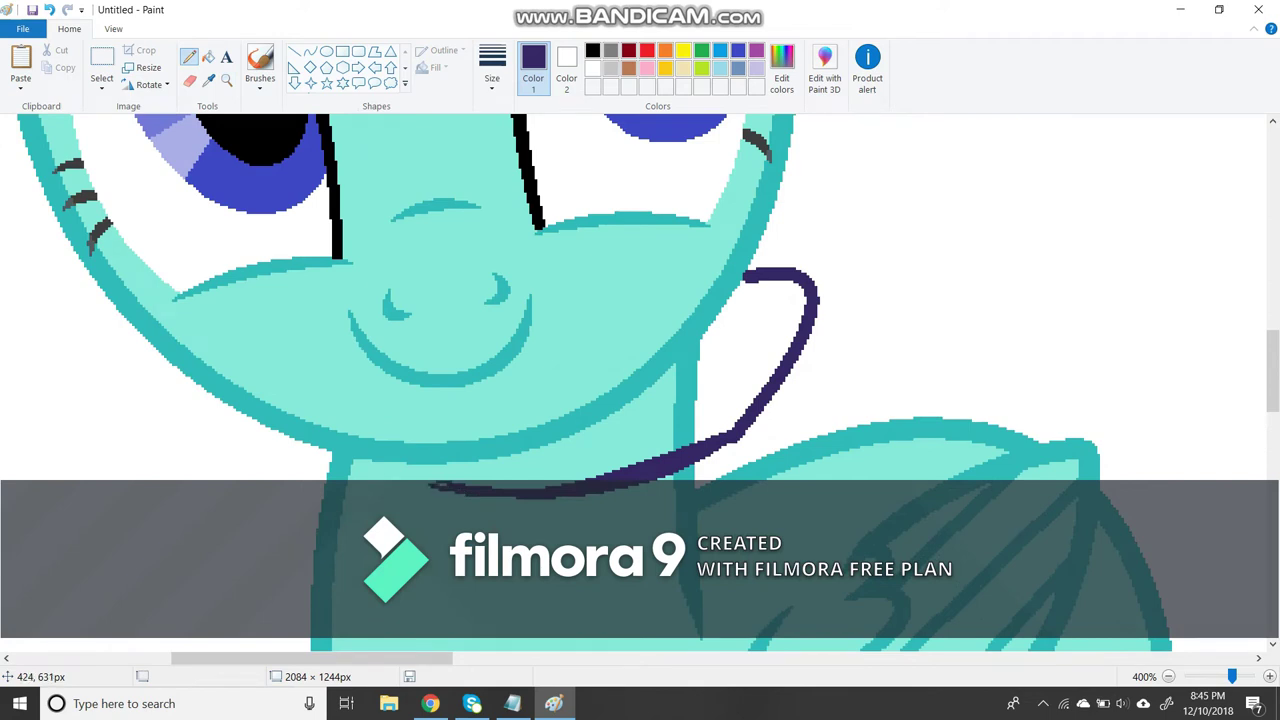
Copy the left-facing pony's scarf from the reference sheet and place it above the first scarf reference.
scroll(640, 380, "down", 3)
scroll(640, 380, "up", 2)
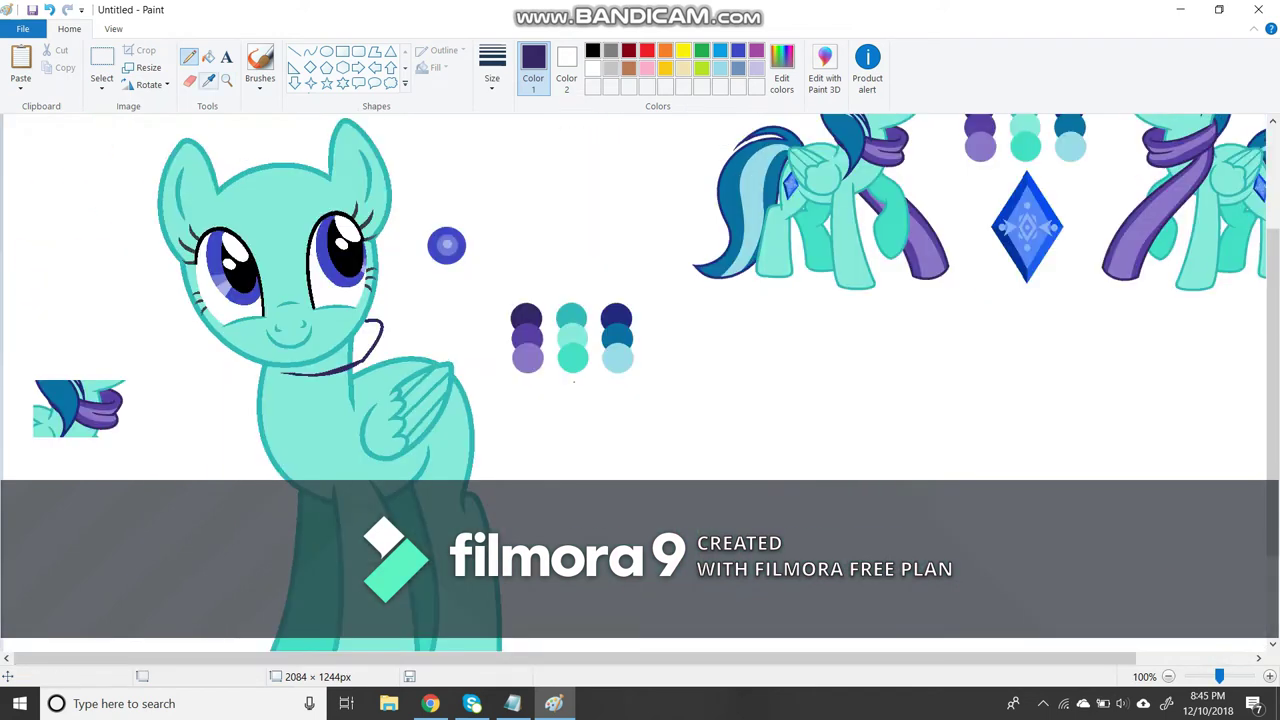
left_click(208, 80)
left_click(102, 62)
left_click(226, 80)
left_click(370, 400)
left_click(250, 310)
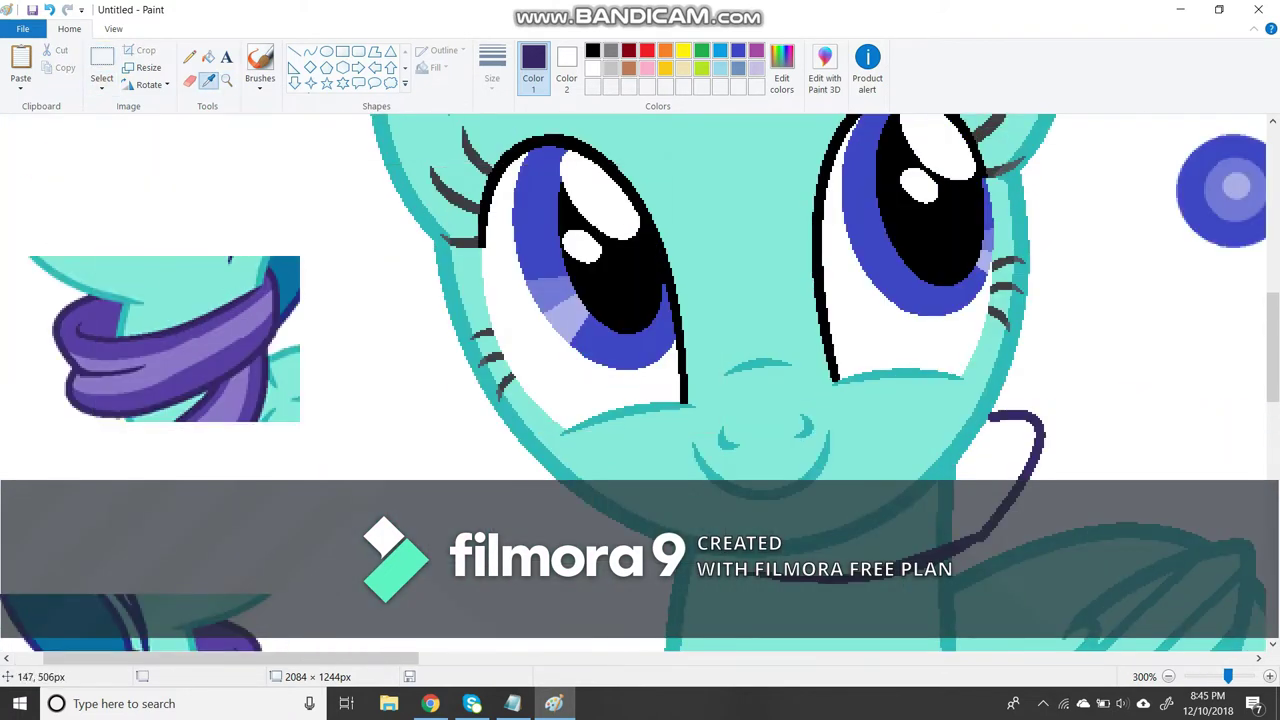
Draw the dark purple curved outline of the scarf's front loop, from under the chin around to the neck.
mouse_move(230, 658)
left_mouse_down()
mouse_move(453, 658)
mouse_move(210, 658)
left_mouse_up()
left_click(208, 56)
left_click(310, 51)
scroll(846, 486, "down", 3)
left_click_drag(645, 357, 760, 490)
key("Escape")
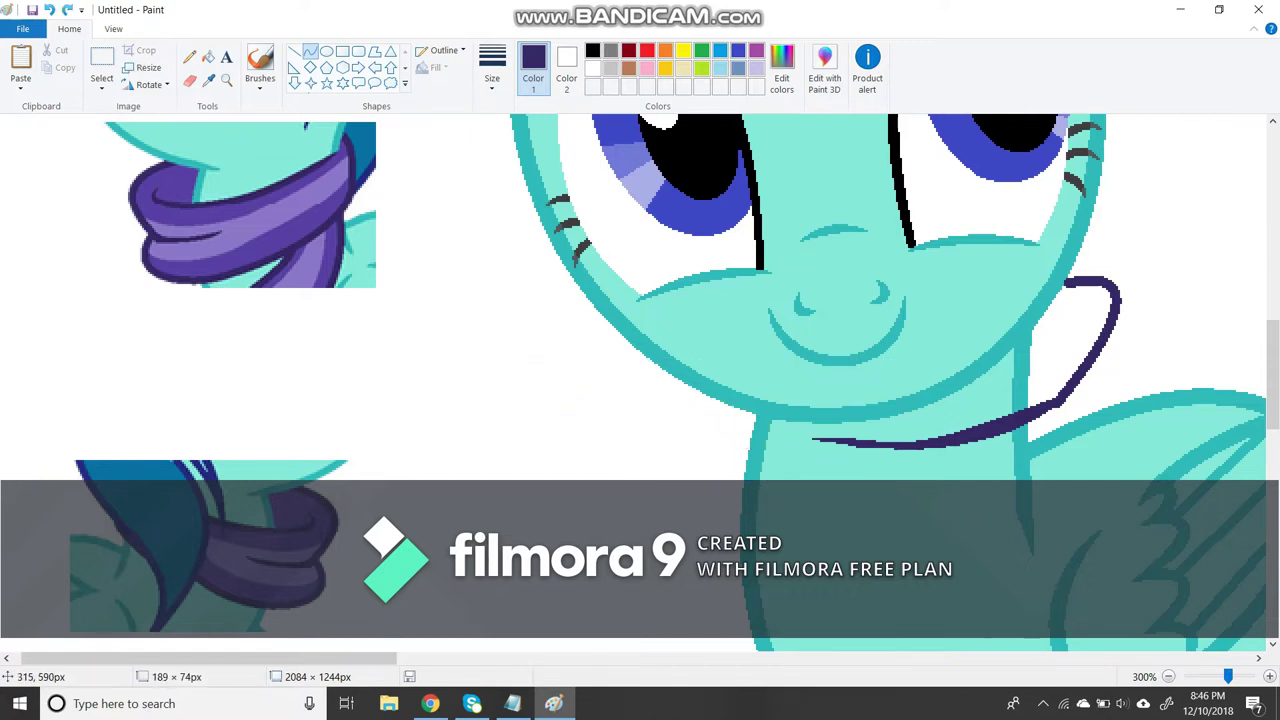
left_click_drag(614, 357, 830, 515)
key("Escape")
mouse_move(712, 404)
left_mouse_down()
mouse_move(600, 422)
mouse_move(757, 498)
left_mouse_up()
left_click_drag(660, 440, 594, 469)
left_click(620, 481)
Draw the lower wrap's dark purple outline from the back loop under the neck to the front loop.
mouse_move(1064, 406)
left_mouse_down()
mouse_move(854, 540)
mouse_move(686, 488)
left_mouse_up()
mouse_move(1100, 490)
left_mouse_down()
mouse_move(850, 585)
mouse_move(800, 590)
left_mouse_up()
left_click(702, 590)
Clean up the upper end of the front scarf loop with the Pencil where it meets the chin.
left_click(226, 80)
left_click(787, 394)
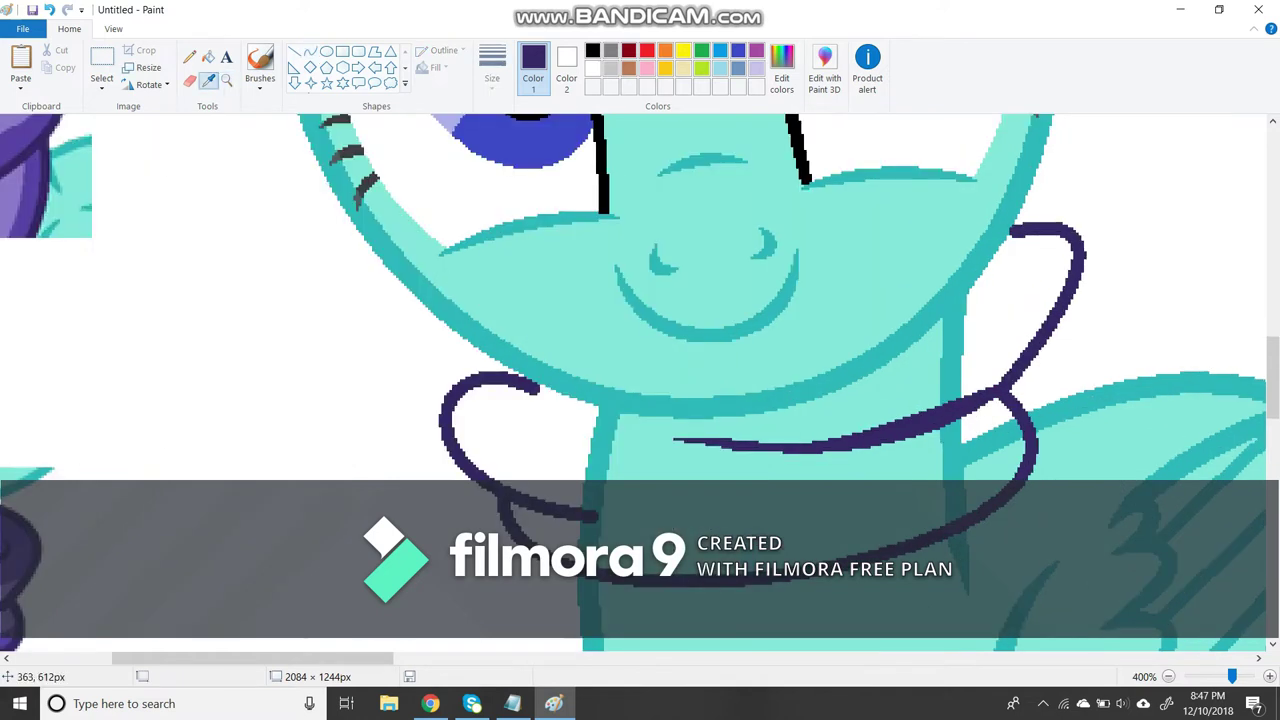
left_click(707, 522)
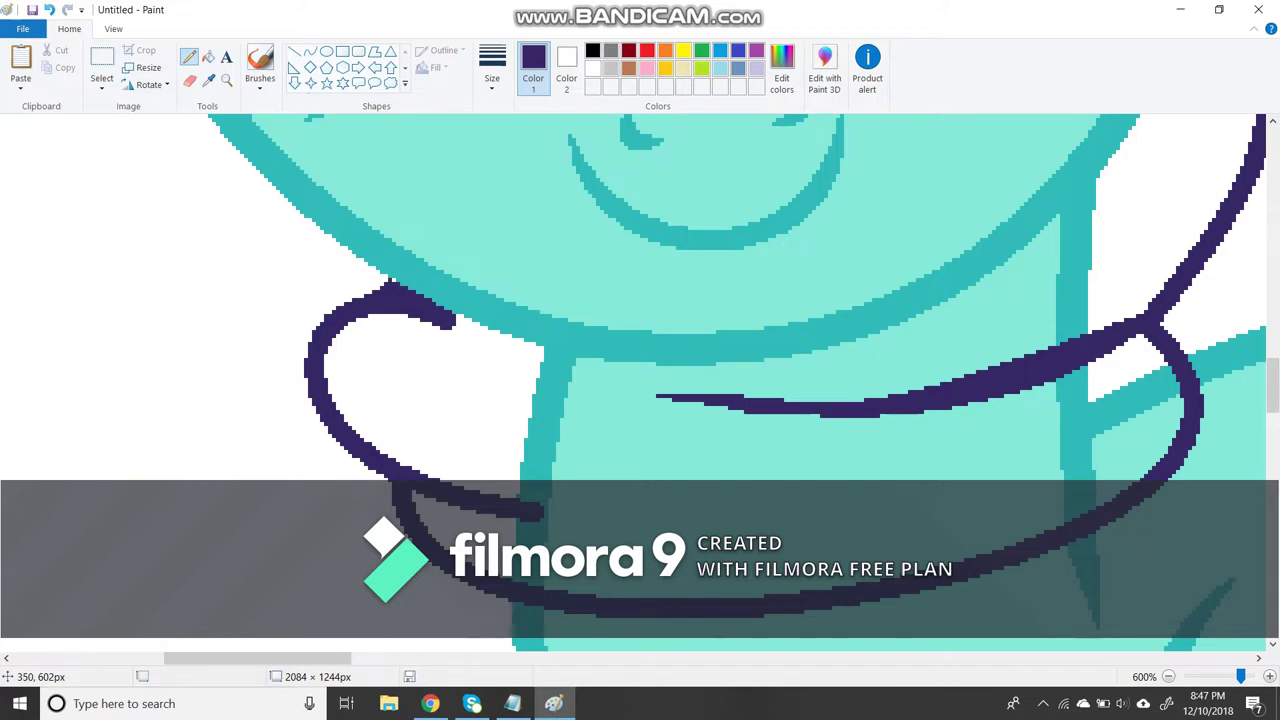
left_click(209, 80)
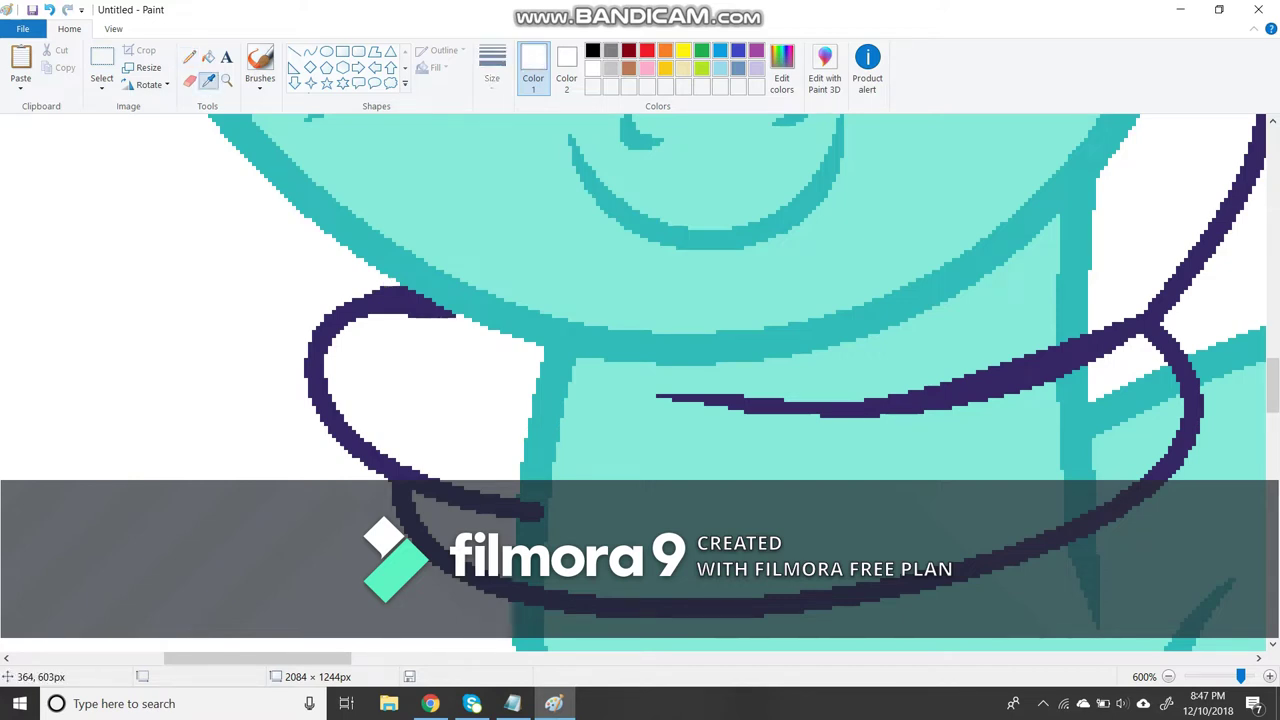
Extend the front loop's lower end into a tapered dark purple fold line across the neck.
left_click(760, 405)
left_click(310, 51)
left_click_drag(536, 510, 752, 521)
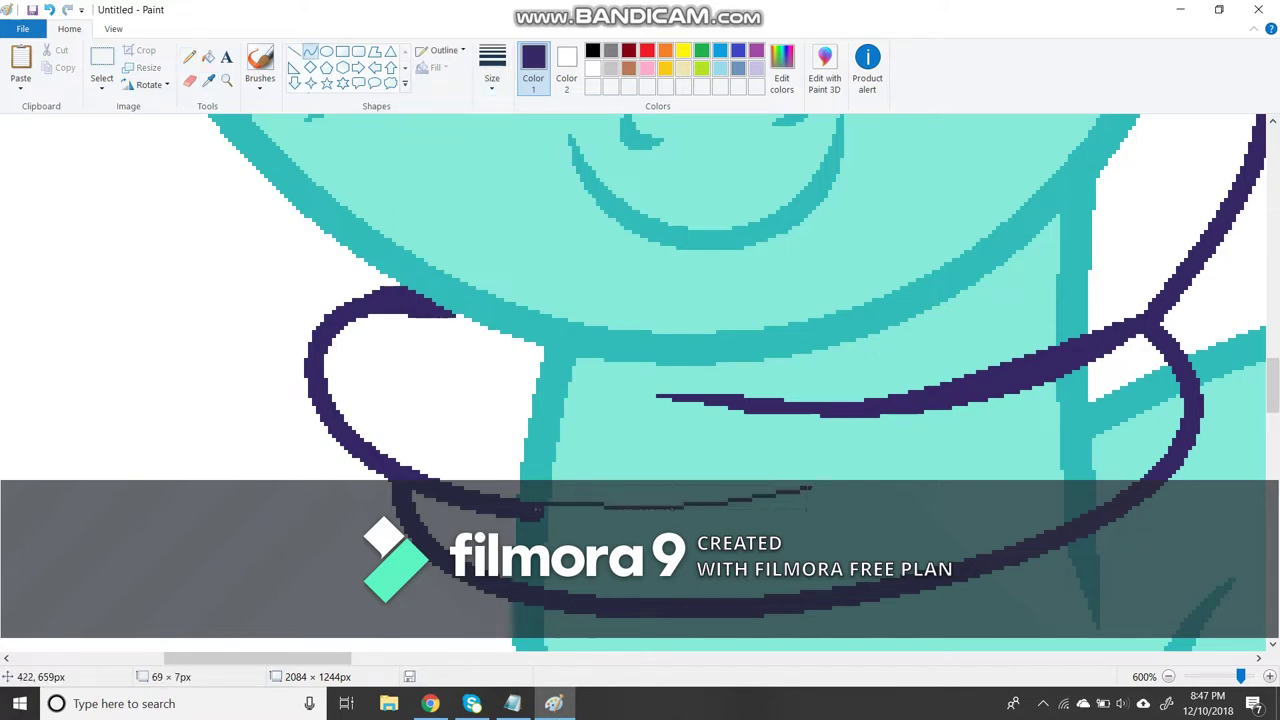
scroll(810, 495, "down", 5)
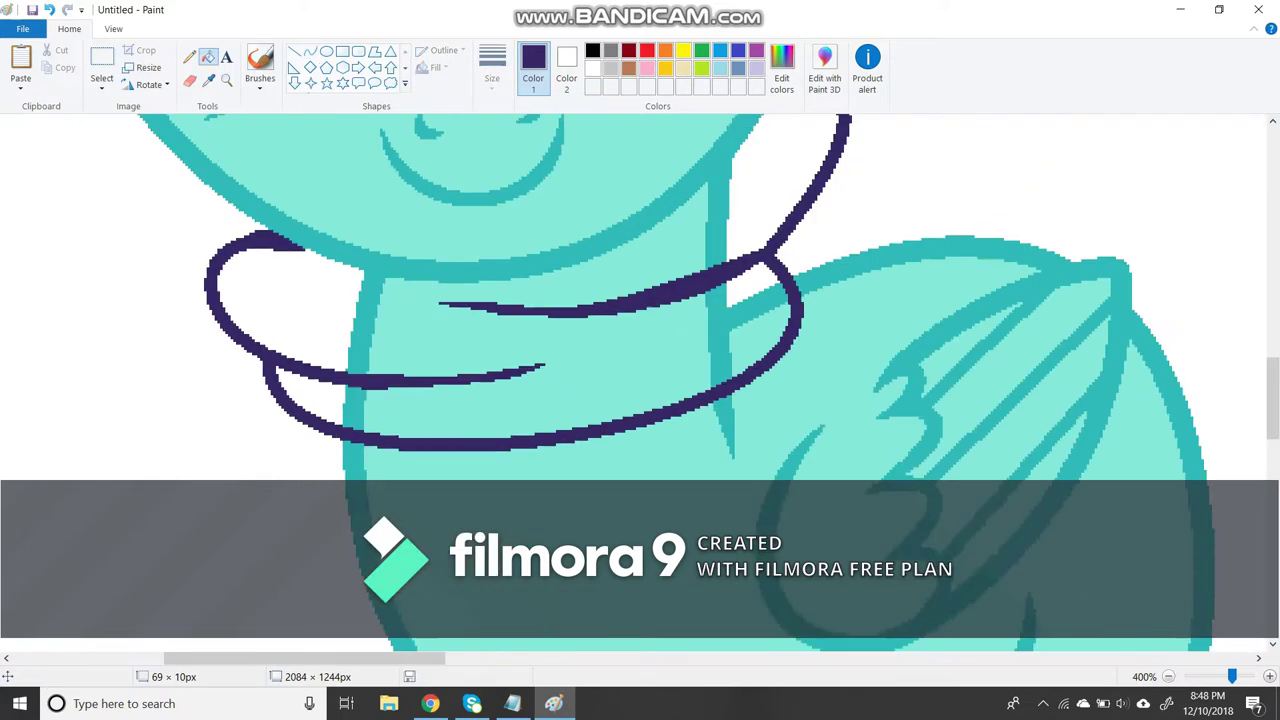
Fill the scarf's back loop with the medium purple from the palette circles.
left_click(226, 80)
scroll(633, 378, "left", 2)
left_click(300, 300)
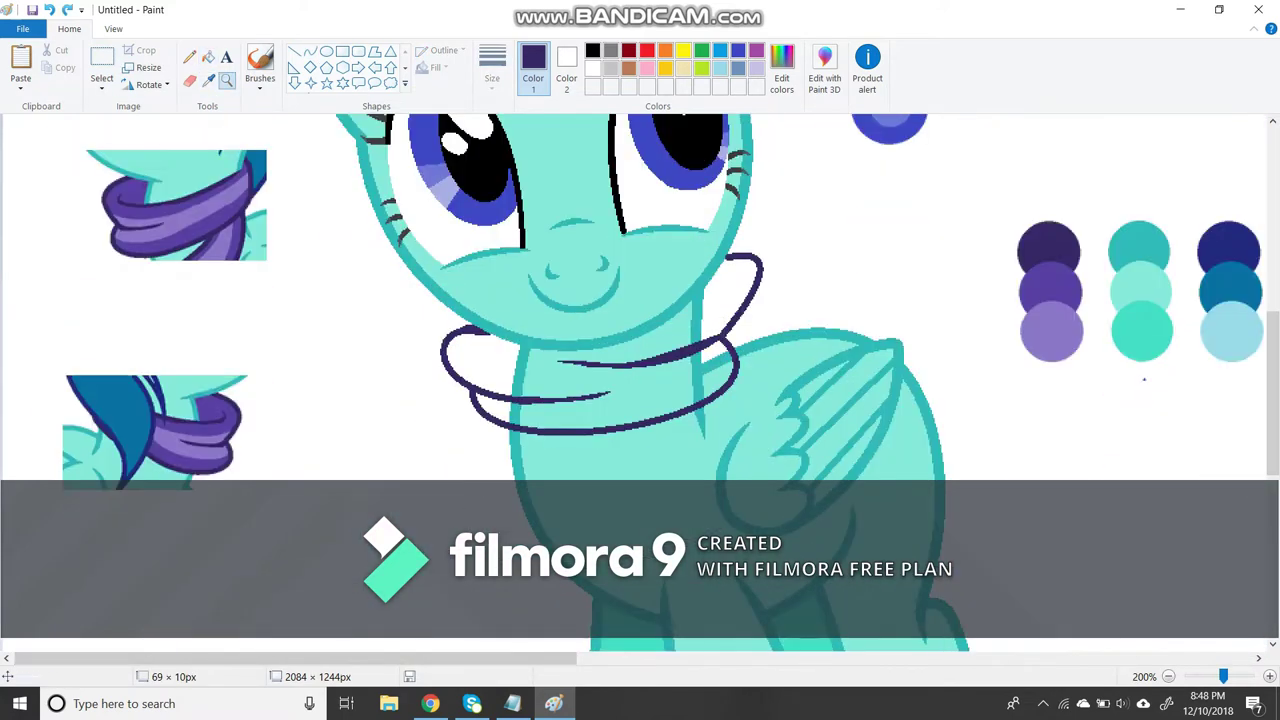
left_click(1049, 290)
left_click(735, 290)
Draw a short medium purple pencil line across the top of the front neck outline, just below the chin.
left_click(226, 80)
left_click(600, 300)
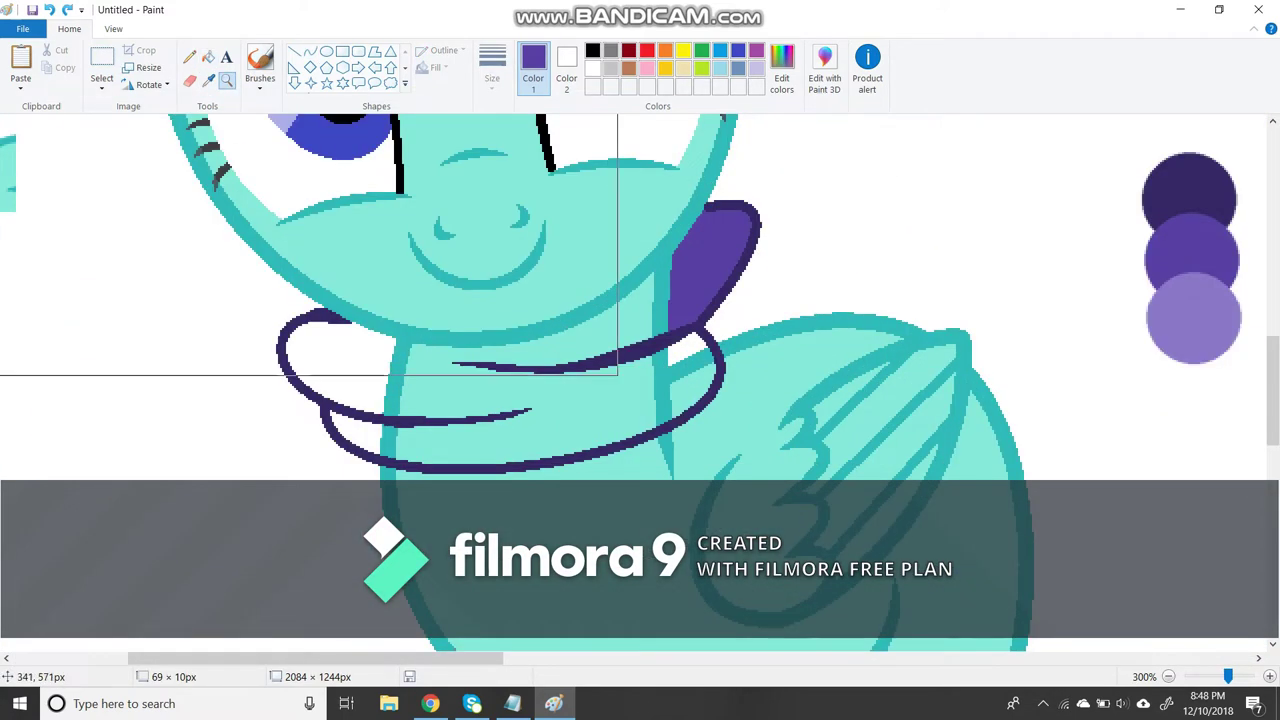
left_click(226, 80)
left_click(560, 380)
left_click(189, 57)
left_click_drag(350, 330, 382, 338)
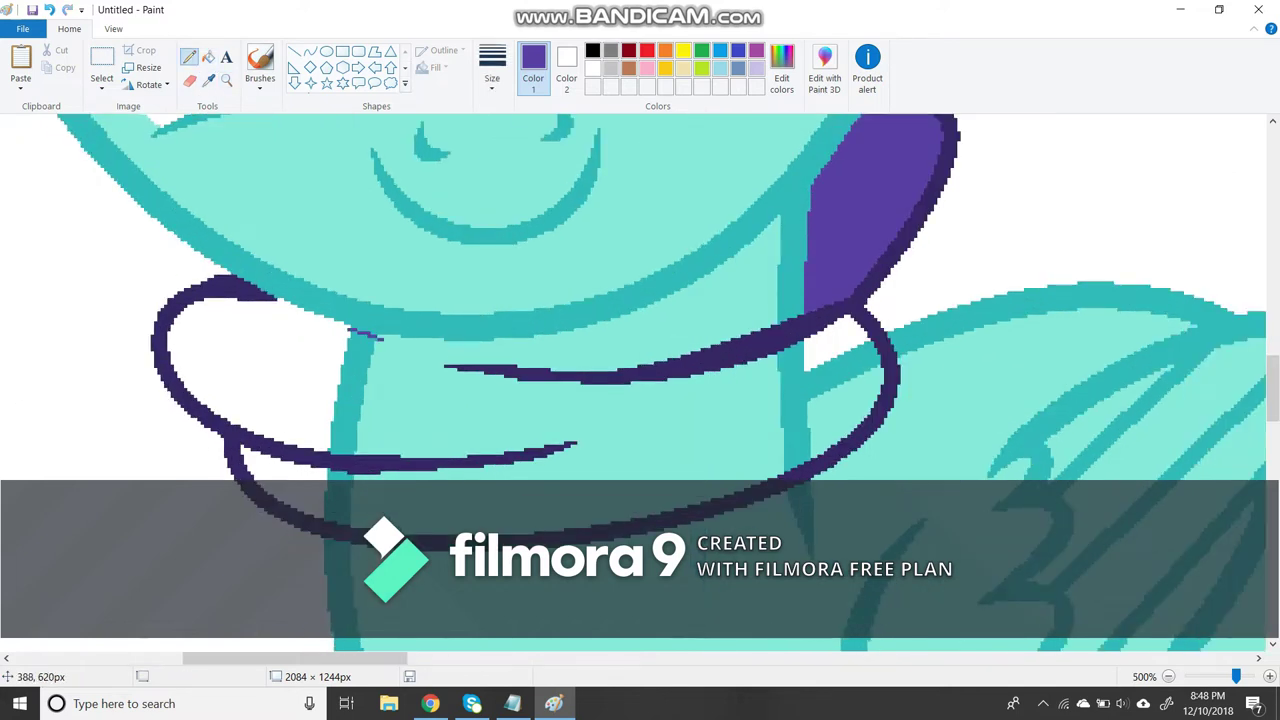
Fill the neck outline inside the scarf and the remaining scarf areas with medium purple.
left_click(207, 57)
left_click(350, 400)
scroll(640, 380, "left", 3)
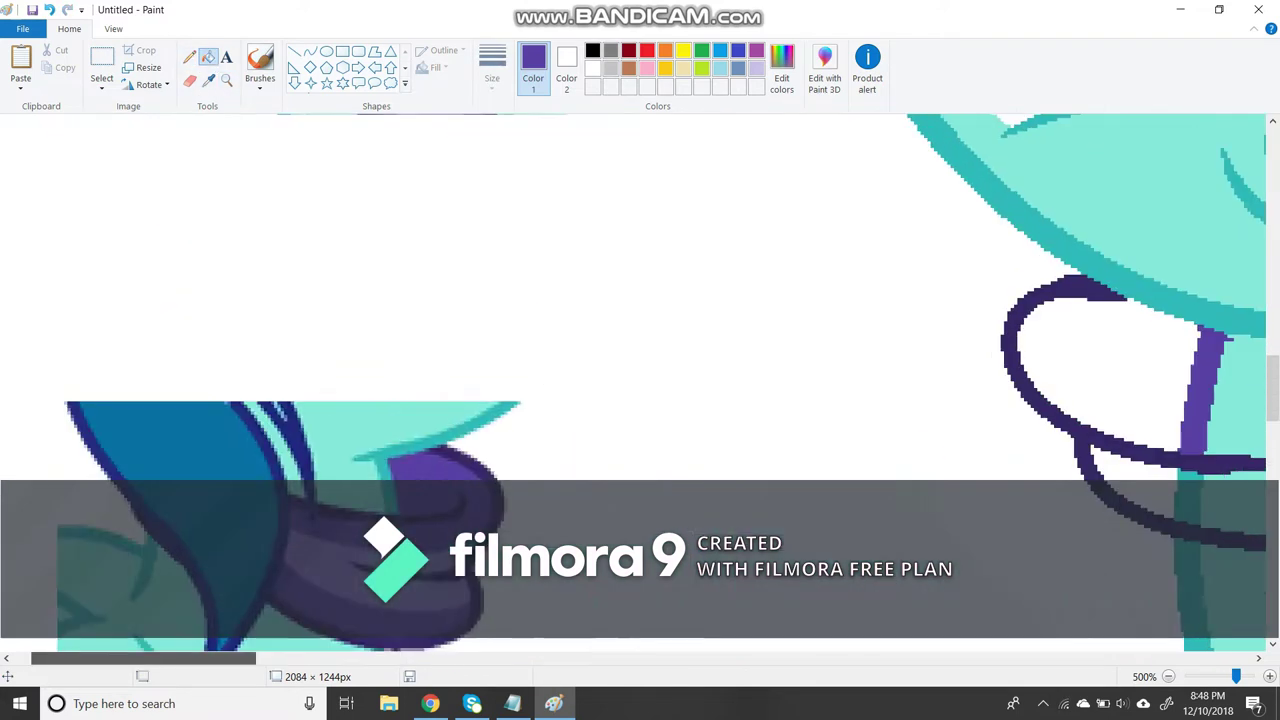
scroll(640, 380, "right", 4)
left_click(400, 400)
left_click(700, 410)
left_click(130, 480)
Try to move the thin end of the scarf's upper fold line slightly lower.
scroll(640, 380, "left", 5)
left_click(208, 80)
left_click(1114, 314)
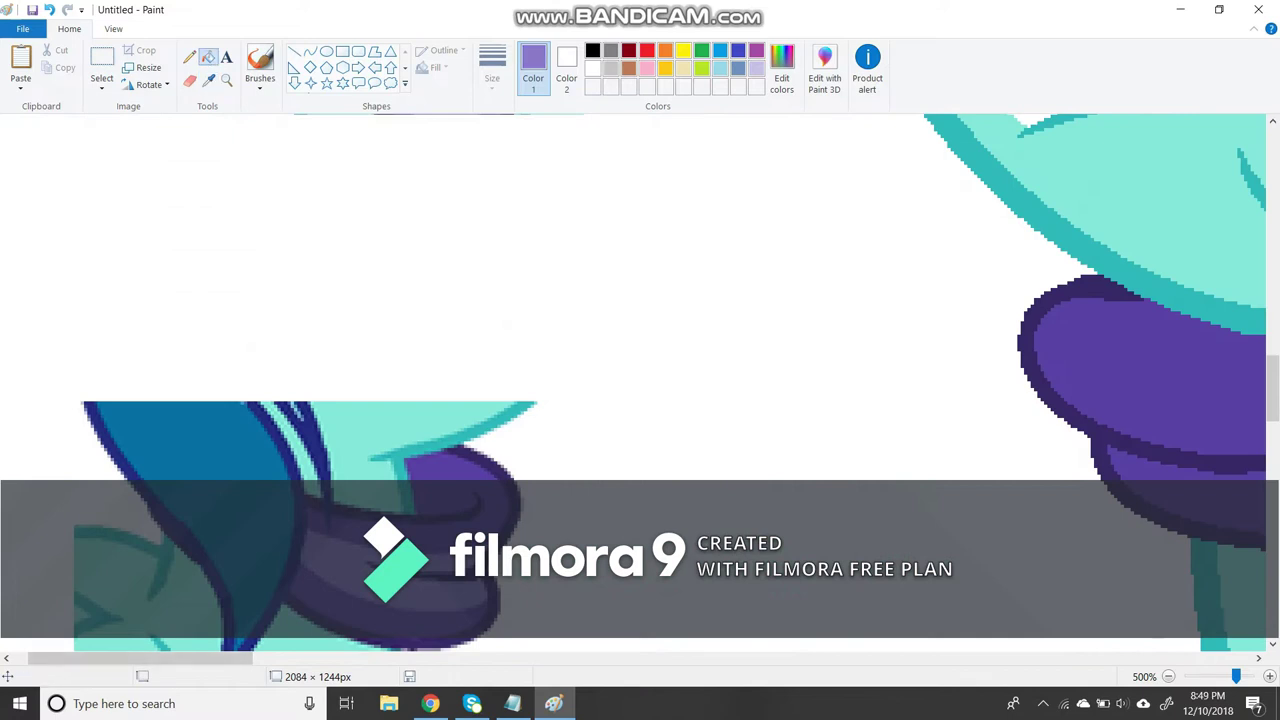
scroll(640, 380, "right", 4)
left_click(102, 70)
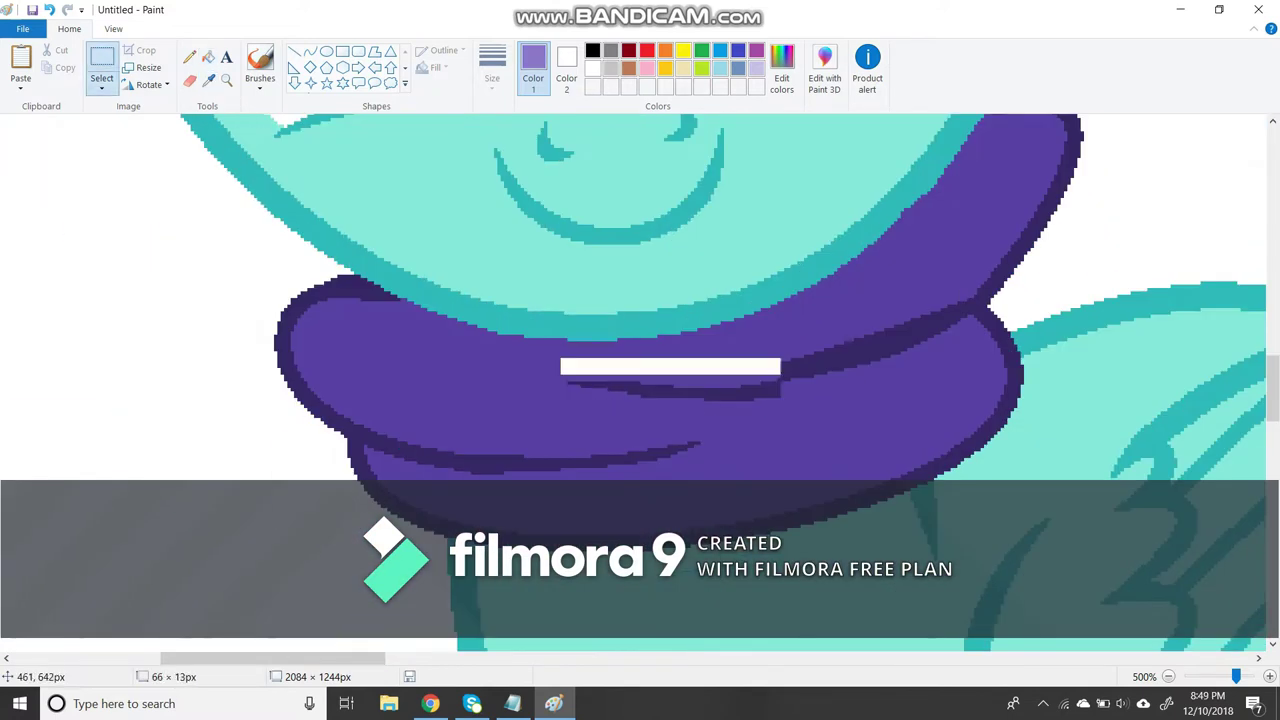
Set the eraser's background colour to the scarf's medium purple and erase the scarf's upper fold line.
left_click(189, 80)
left_click(566, 70)
left_click(782, 70)
left_click(474, 457)
left_click_drag(580, 368, 870, 335)
Redraw the upper fold as a tapered dark purple curve, about 88 × 26 px, from the back loop's lower corner.
left_click(208, 80)
left_click(962, 310)
left_click(310, 50)
left_click_drag(960, 308, 674, 395)
left_click_drag(800, 357, 796, 349)
left_click(208, 57)
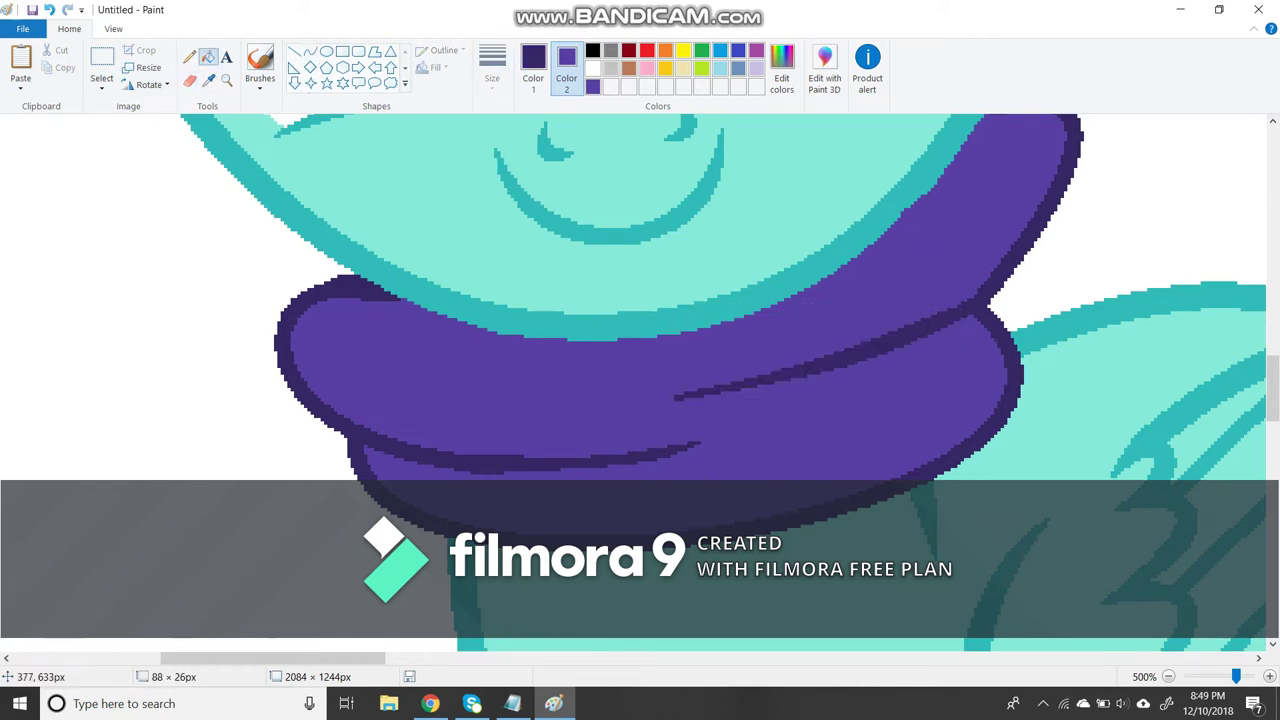
Add a custom medium purple to the palette and use it as the foreground colour.
left_click(533, 70)
left_click(782, 70)
left_click(474, 457)
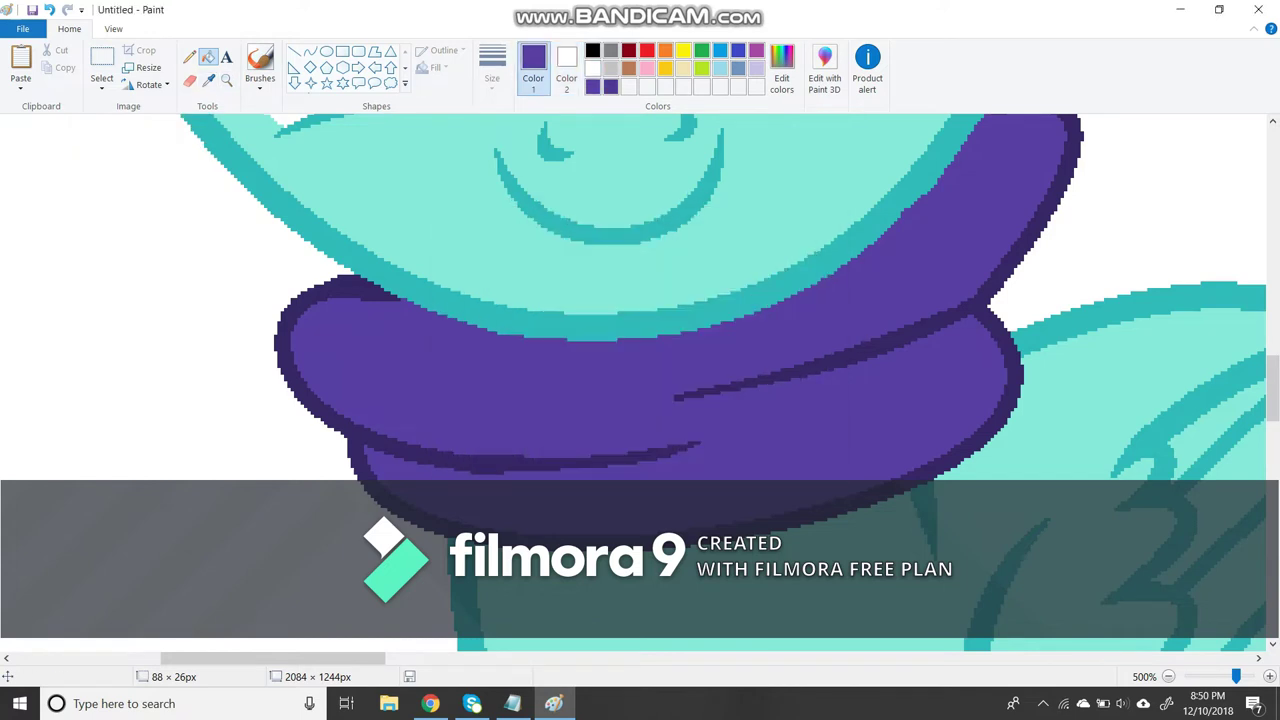
left_click(208, 57)
scroll(640, 380, "down", 2)
Draw a light purple highlight curve across the scarf's upper wrap from the front loop to the back edge.
left_click(208, 80)
left_click(804, 544)
mouse_move(272, 658)
left_mouse_down()
mouse_move(491, 658)
mouse_move(295, 658)
left_mouse_up()
left_click(208, 80)
left_click(573, 420)
left_click(310, 50)
scroll(640, 380, "down", 2)
left_click_drag(174, 372, 868, 284)
left_click(390, 395)
left_click(390, 395)
Draw a second highlight curve along the lower wrap and fill the highlight areas with light purple.
left_click_drag(254, 478, 870, 340)
left_click(500, 465)
left_click(500, 465)
left_click(208, 57)
left_click(450, 415)
Mix a purple slightly darker than the highlight and draw a curved shadow, about 96 × 14 px, beneath the lower fold line.
left_click(782, 70)
left_click(810, 330)
left_click(474, 457)
left_click(310, 50)
left_click_drag(576, 444, 310, 474)
left_click_drag(470, 470, 510, 462)
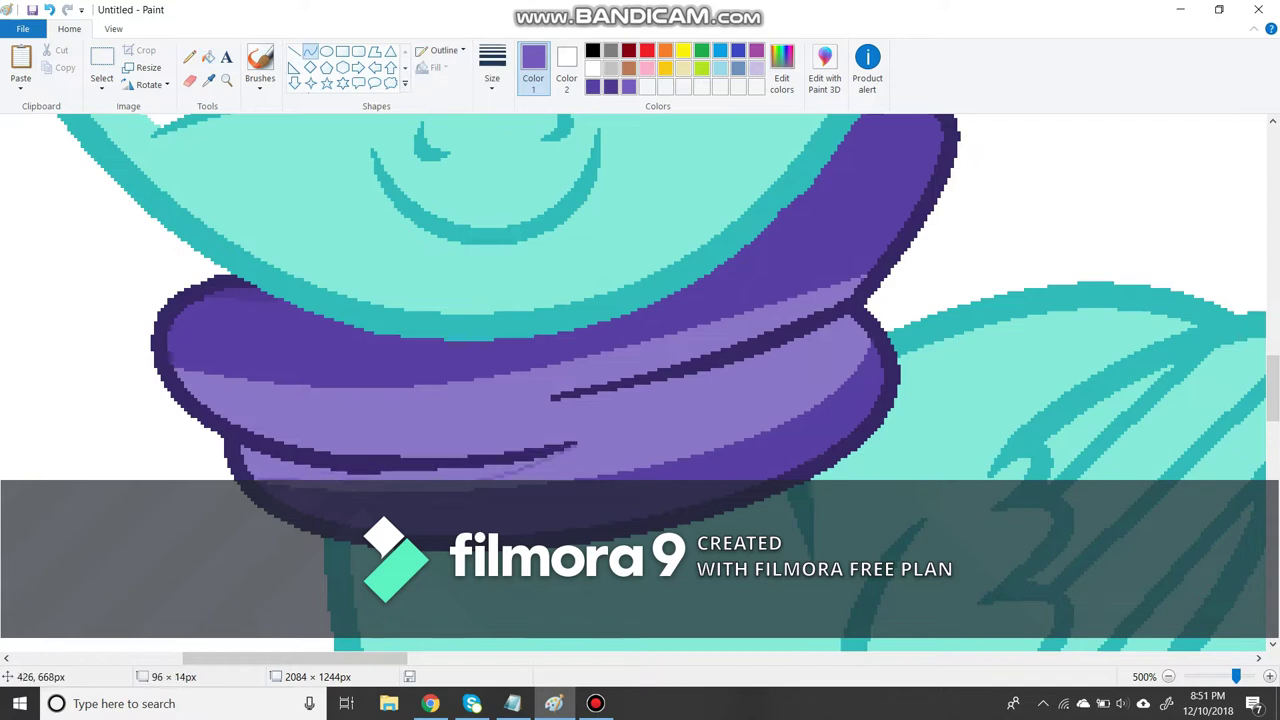
Adjust the custom purple to lighter shades and recolour the shadow beneath the lower fold line.
left_click(782, 70)
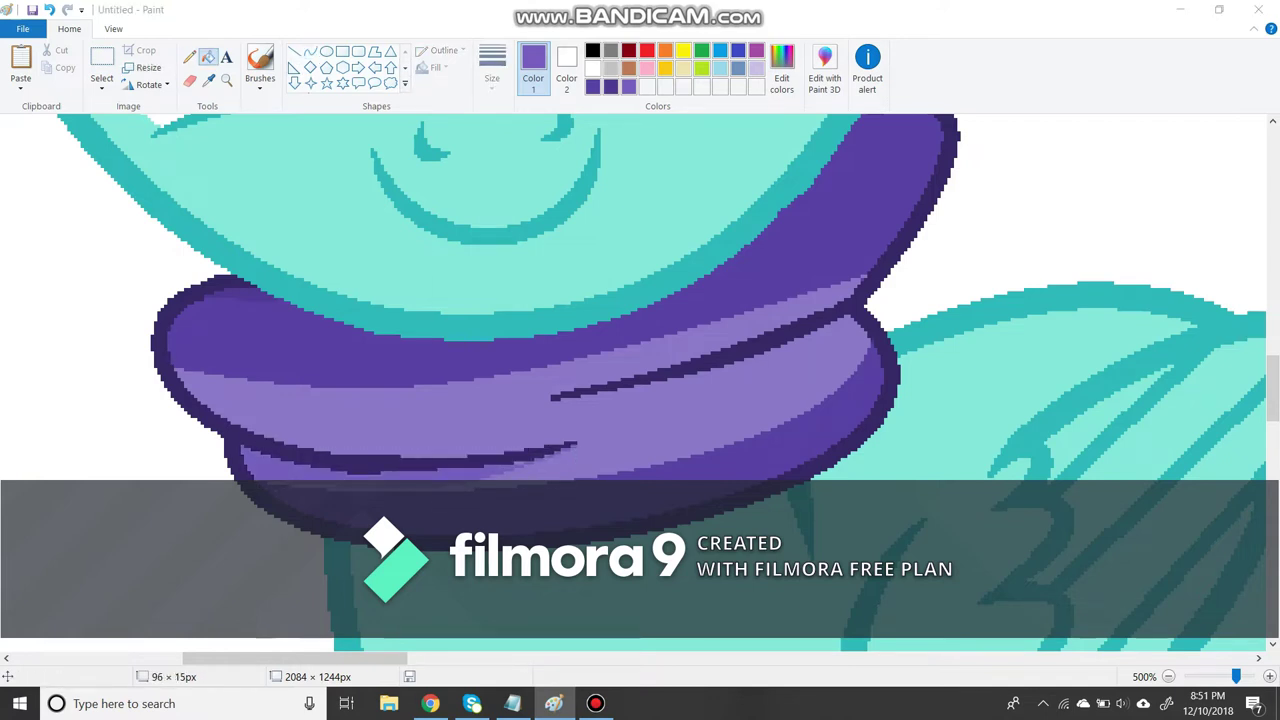
left_click(471, 460)
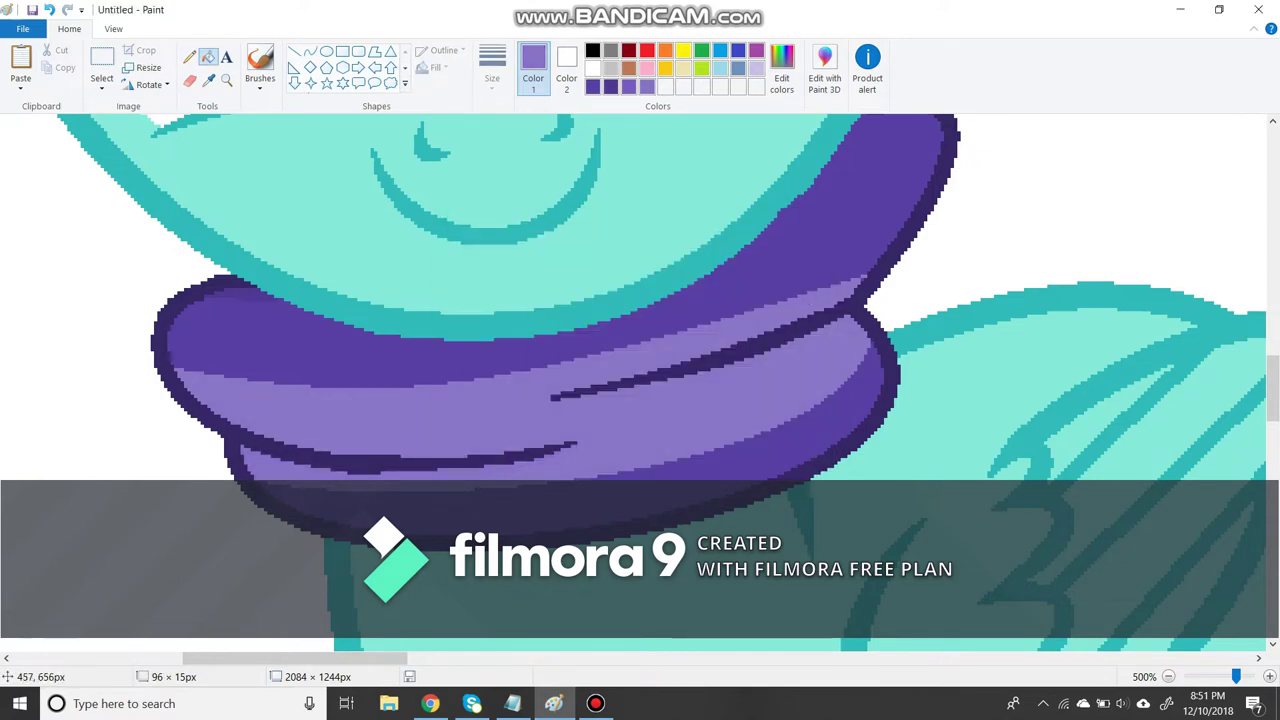
scroll(640, 380, "up", 3)
left_click(782, 70)
left_click(477, 457)
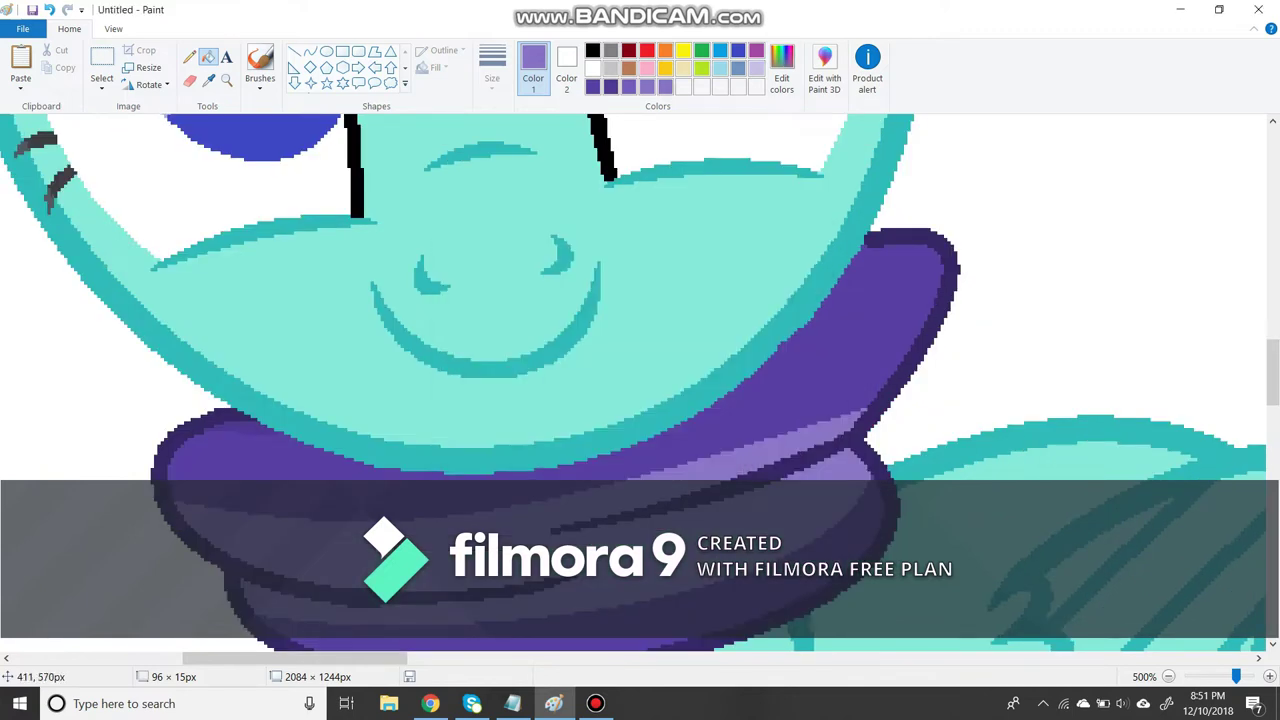
scroll(640, 380, "up", 2)
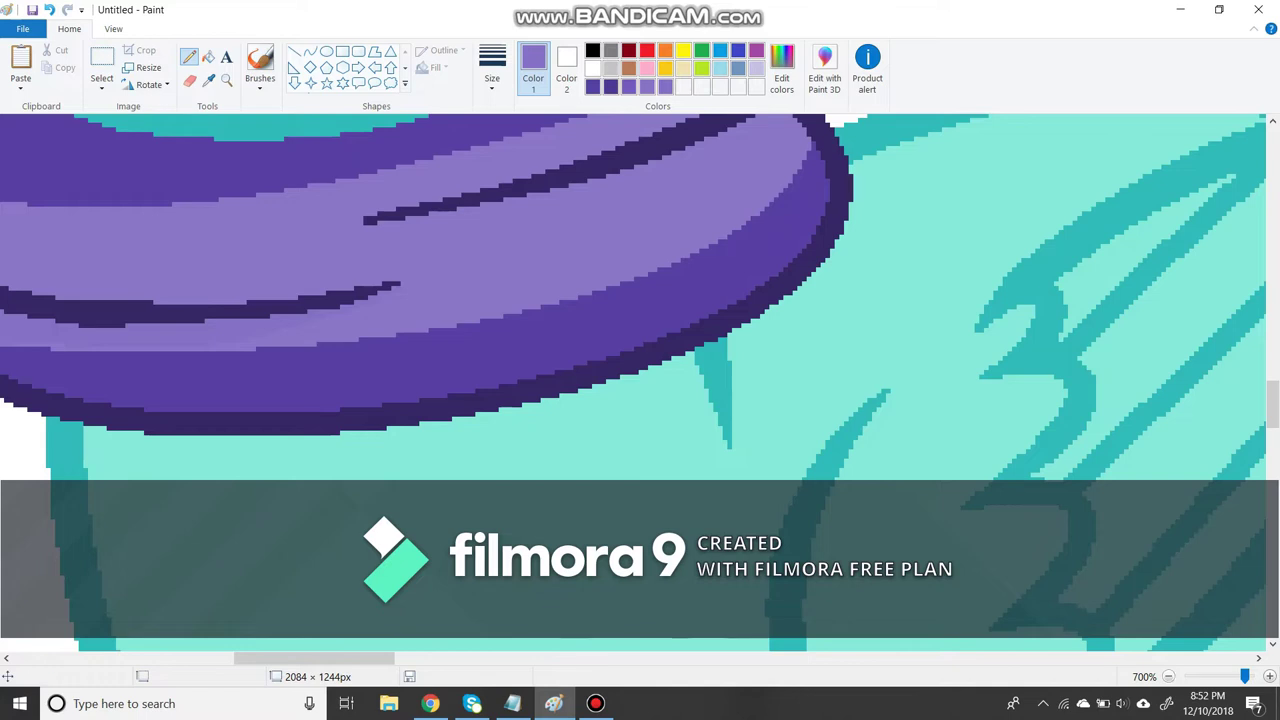
Draw a small dark purple outline curve, about 5 × 20 px, behind the scarf's front loop beneath the chin.
scroll(640, 380, "down", 6)
left_click(226, 80)
left_click(512, 400)
left_click(757, 518)
left_click(208, 80)
left_click(700, 470)
left_click(757, 518)
left_click(782, 70)
left_click(477, 460)
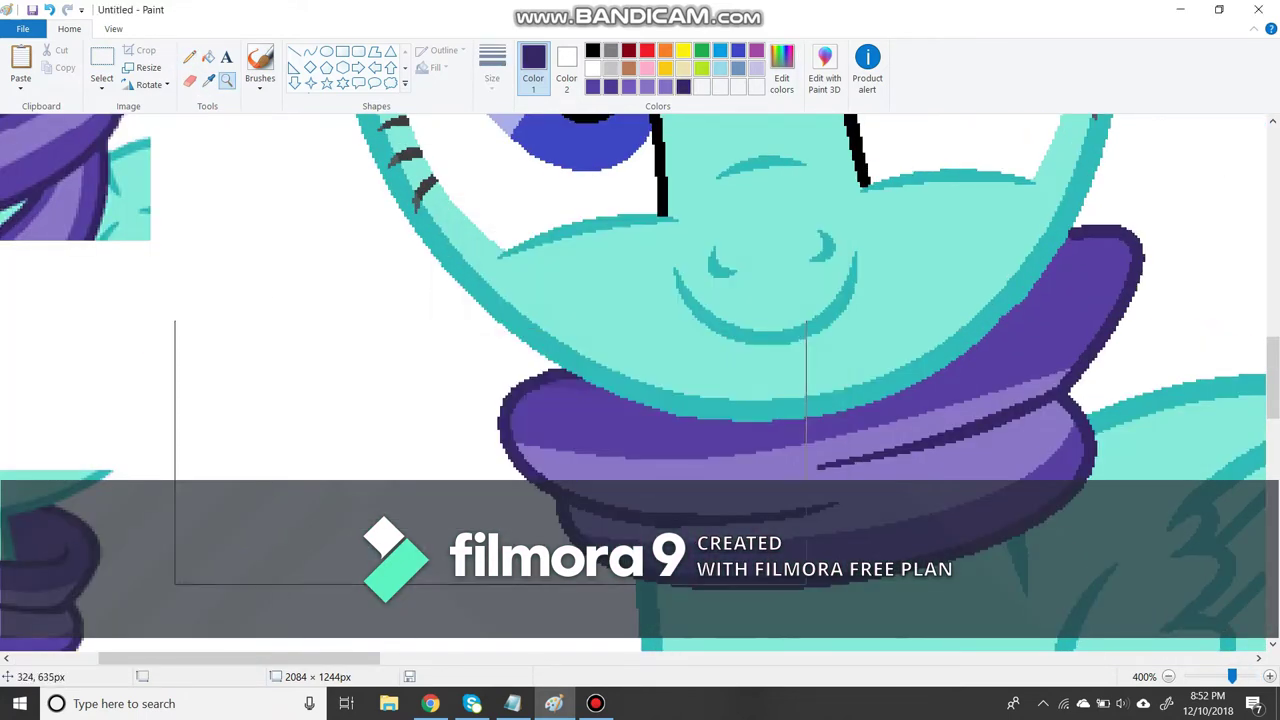
left_click(490, 453)
left_click(310, 51)
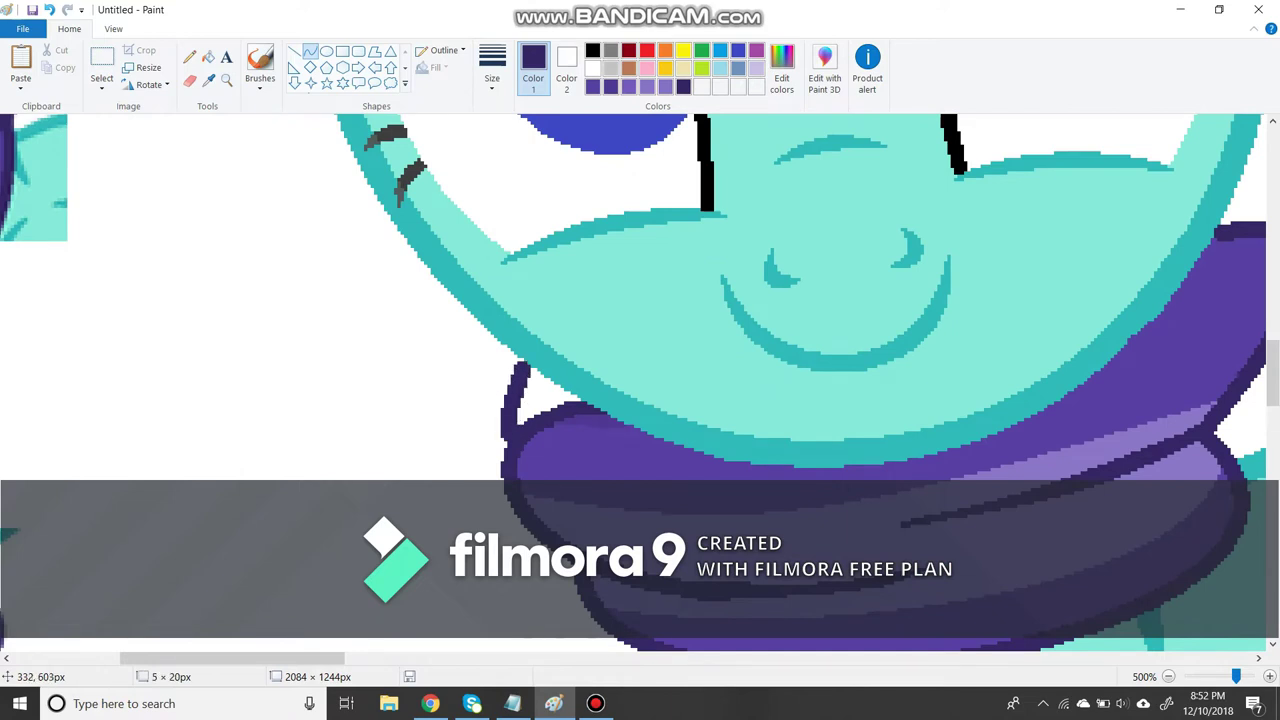
left_click(492, 70)
left_click(470, 172)
Adjust the dark purple and fill the small area behind the scarf's front loop with purple.
left_click(782, 70)
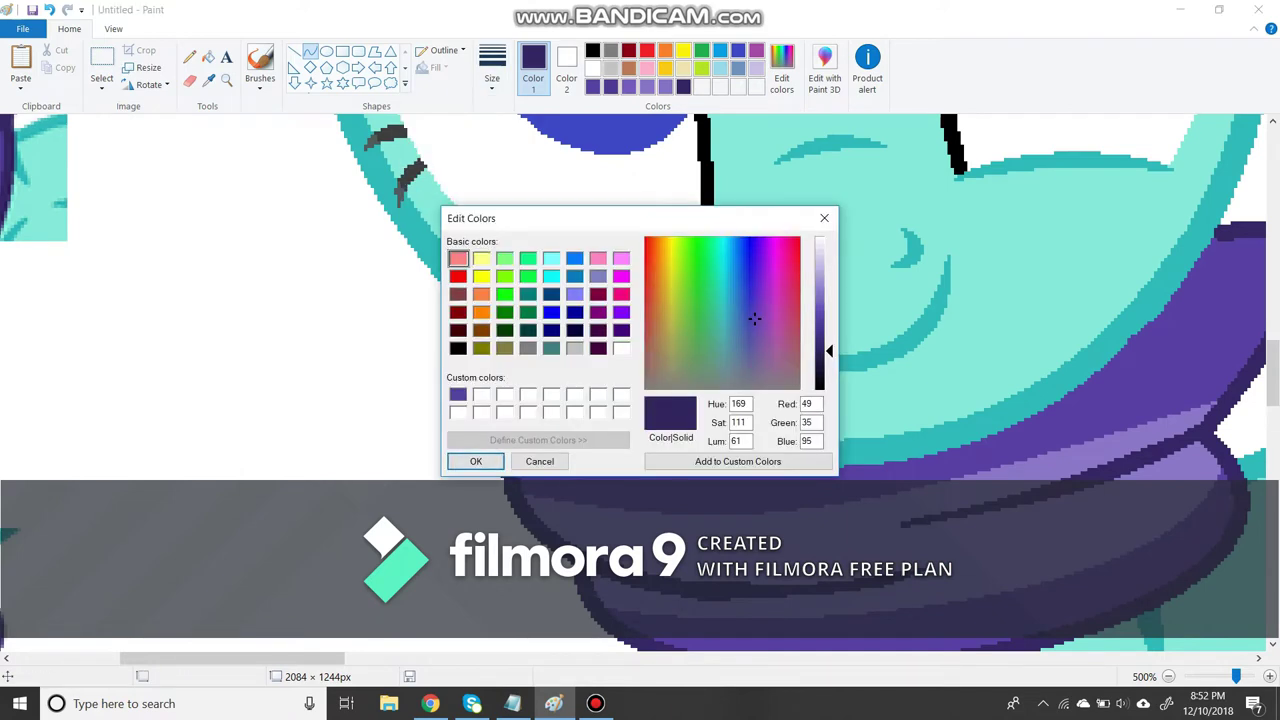
left_click(476, 461)
left_click(208, 56)
left_click(555, 425)
scroll(555, 425, "left", 4)
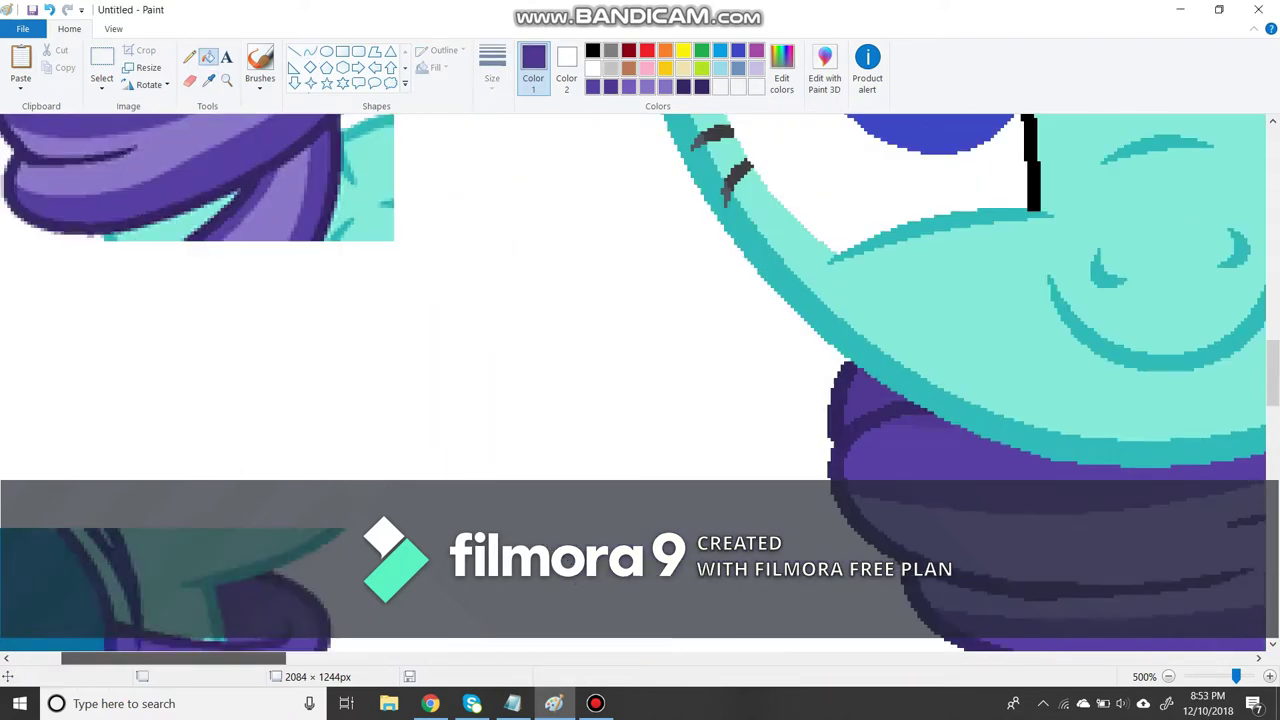
Draw a dark purple outline curve, about 17 × 13 px, above the scarf's raised back edge next to the cheek.
scroll(555, 425, "right", 8)
scroll(640, 380, "down", 5)
left_click(227, 80)
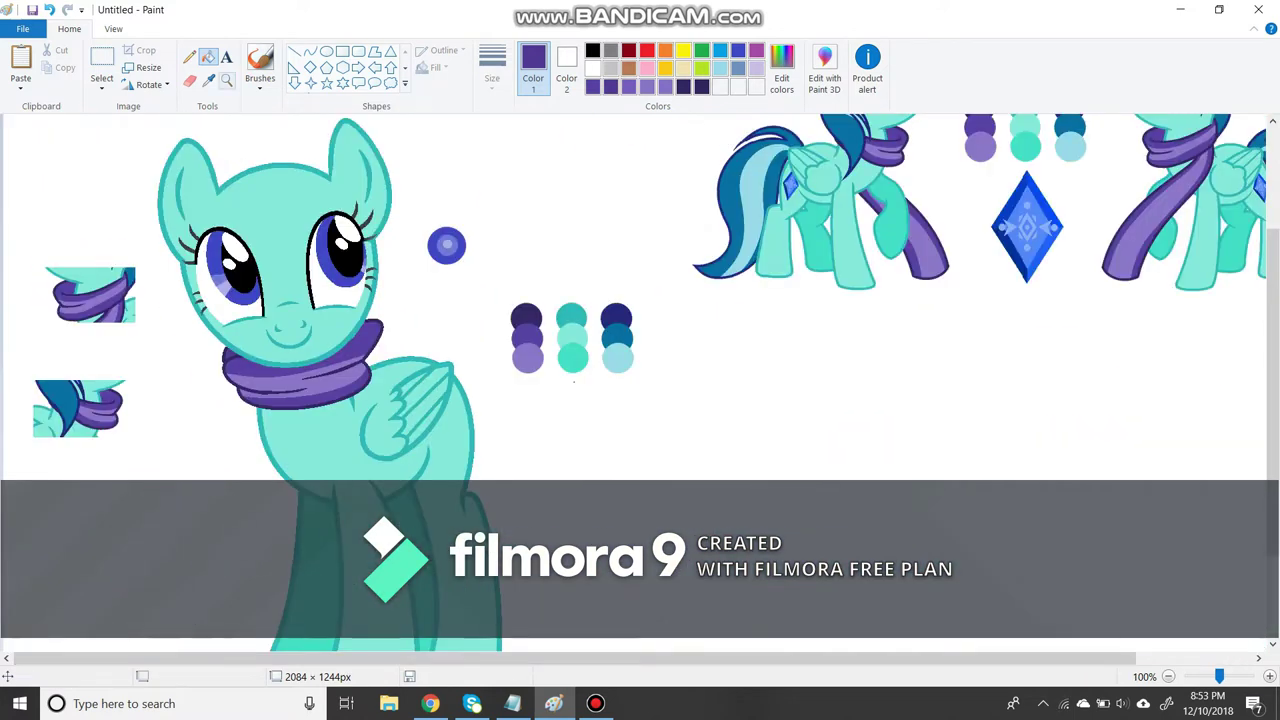
left_click(286, 257)
left_click(229, 343)
left_click(310, 50)
scroll(640, 380, "left", 3)
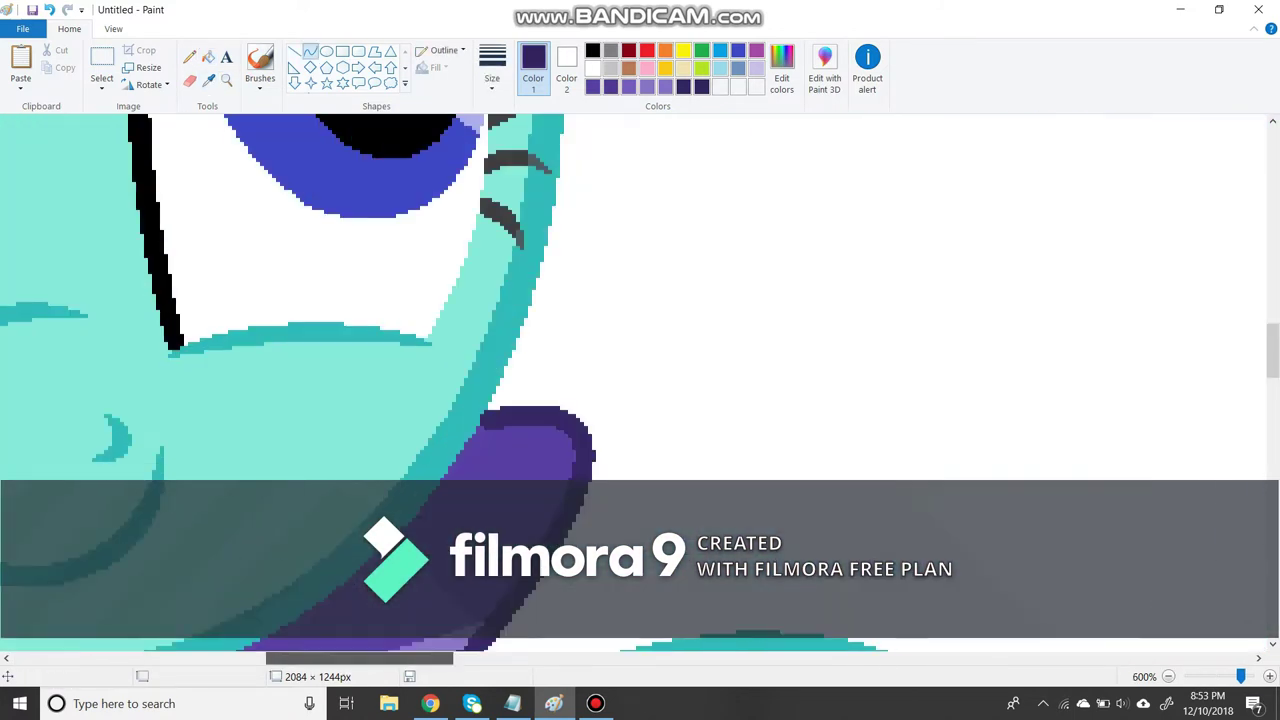
scroll(640, 380, "right", 3)
left_click(492, 70)
left_click(457, 143)
left_click_drag(493, 365, 575, 410)
left_click(540, 390)
Fill the new piece above the scarf's back edge with purple and check the whole figure.
left_click(208, 80)
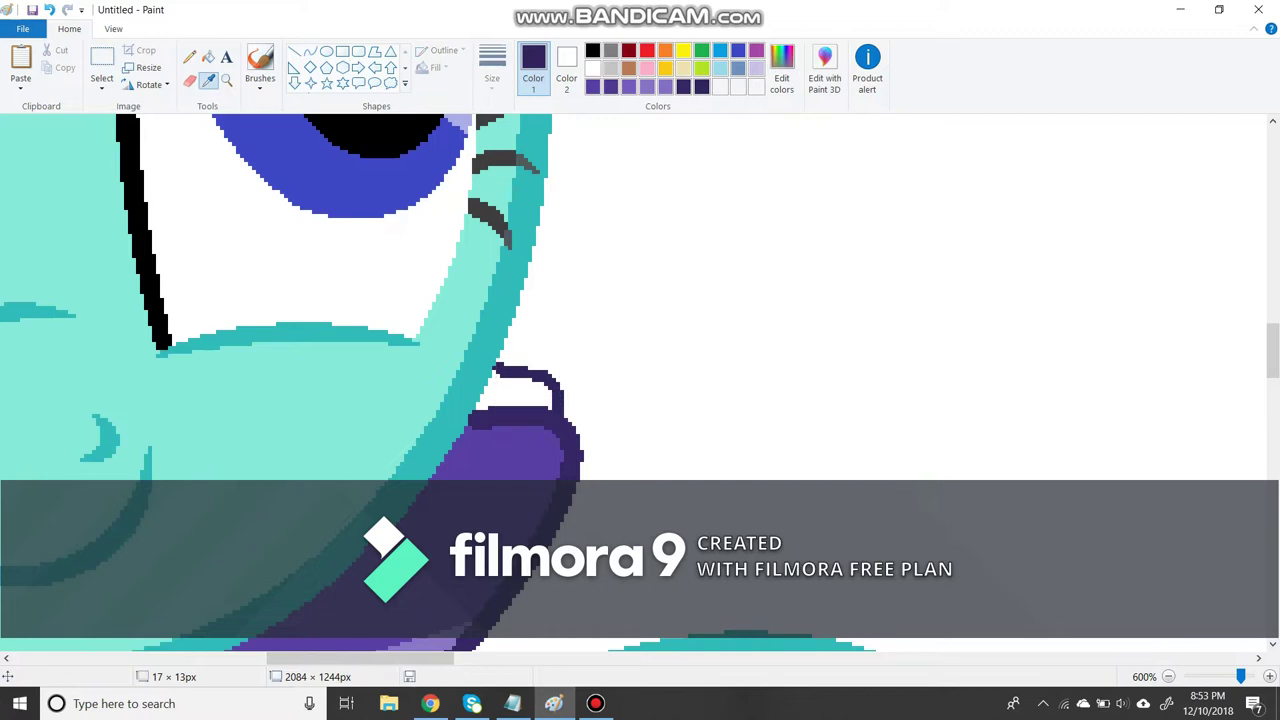
scroll(640, 380, "down", 1)
left_click(830, 390)
left_click(208, 57)
scroll(640, 380, "down", 3)
scroll(640, 380, "left", 2)
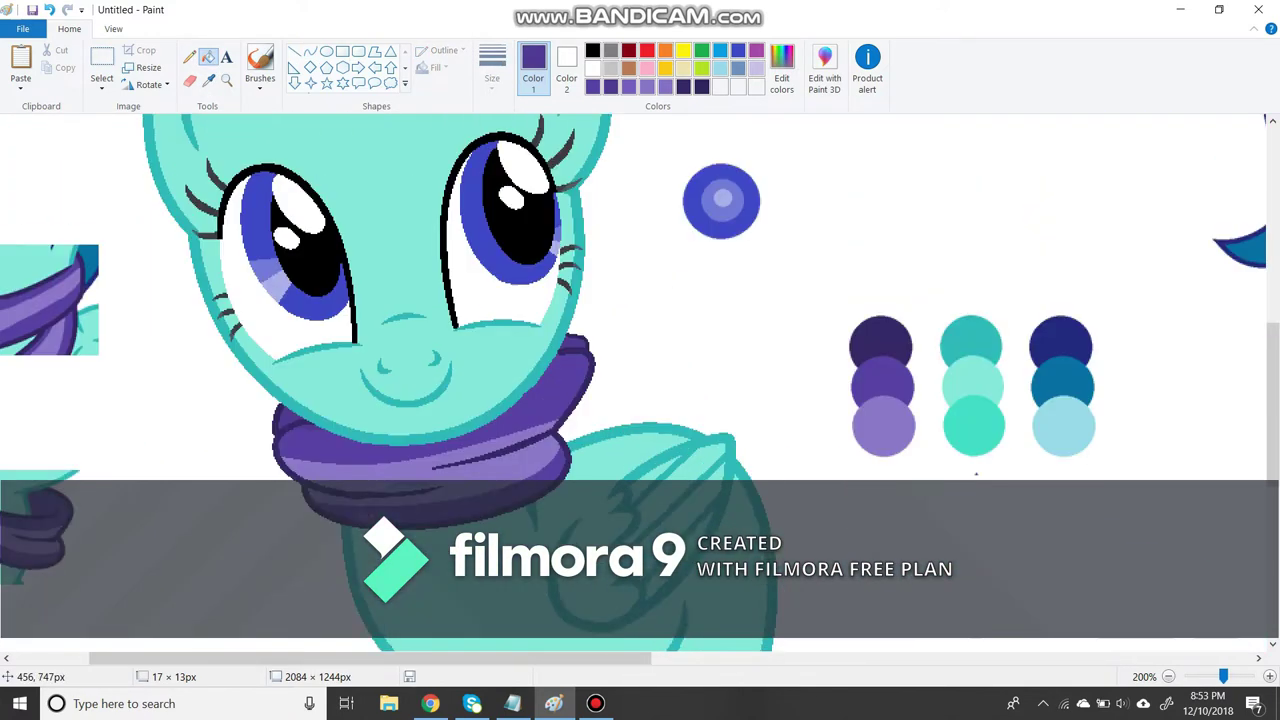
scroll(640, 380, "up", 2)
scroll(640, 380, "down", 3)
scroll(640, 380, "up", 2)
scroll(640, 380, "down", 3)
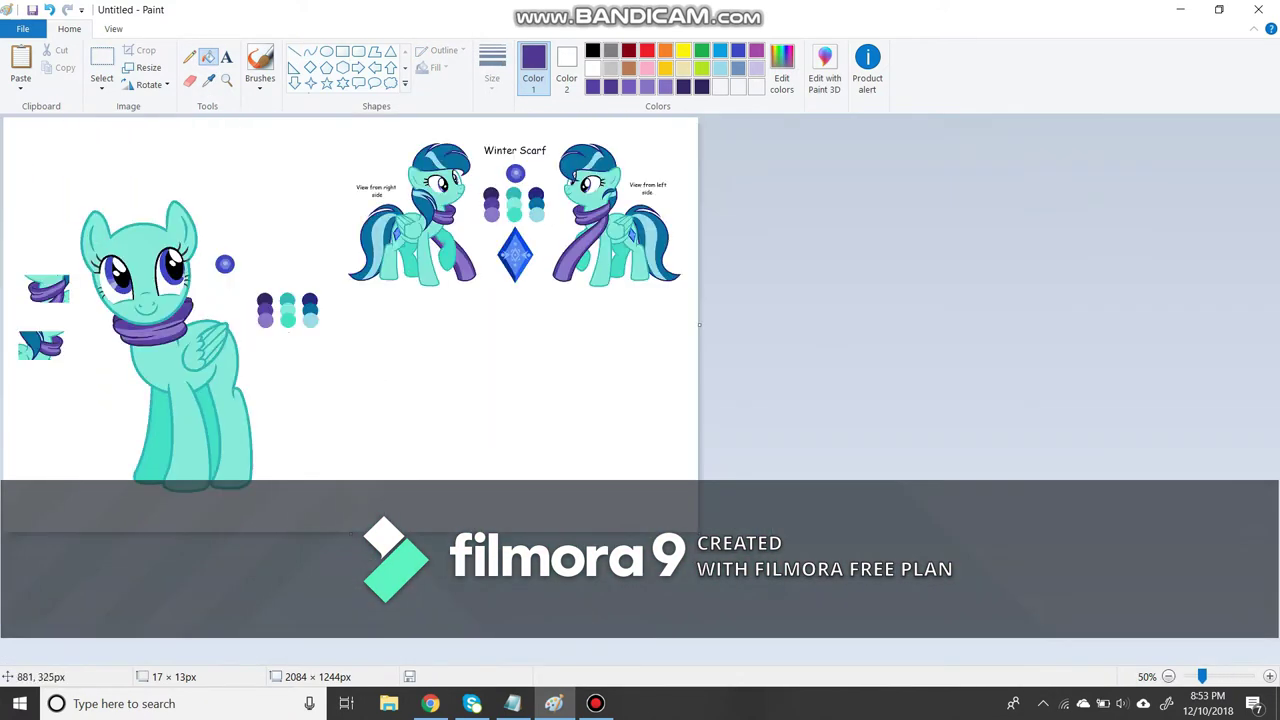
scroll(640, 380, "up", 2)
Place a copy of the reference's hanging scarf tail beside the large pony's body.
left_click(208, 80)
scroll(640, 380, "up", 2)
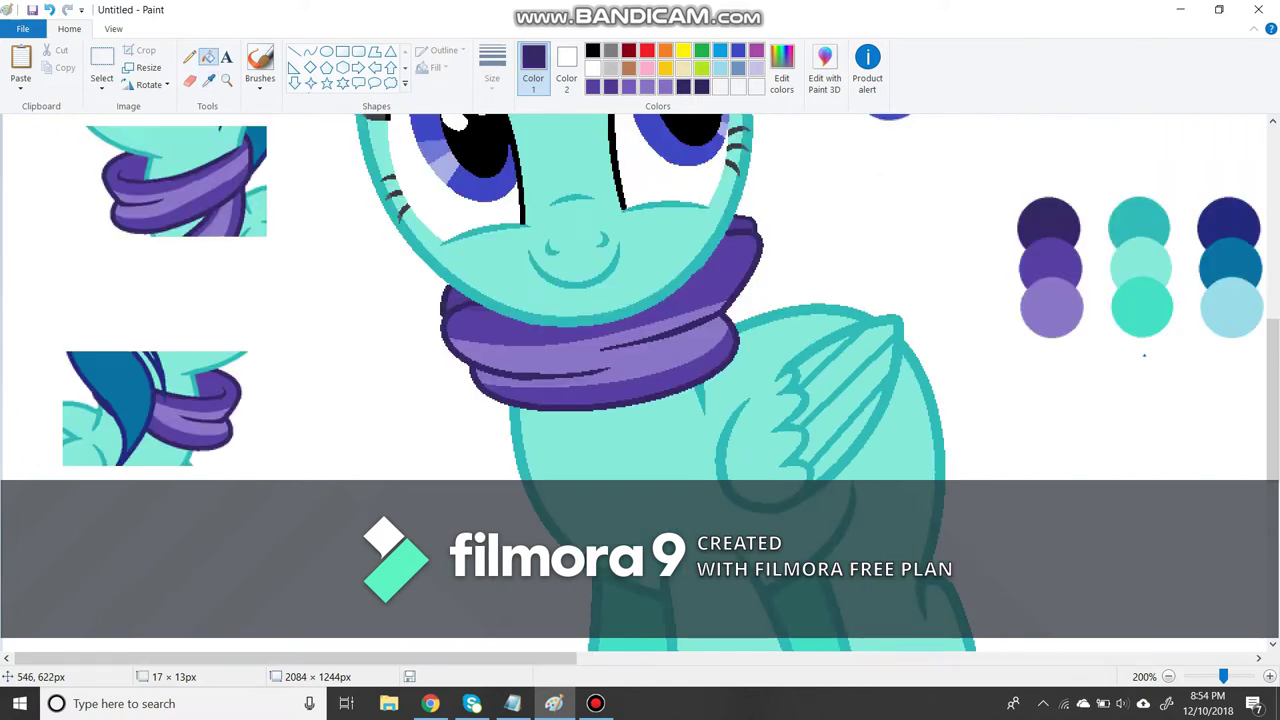
scroll(640, 380, "up", 1)
scroll(640, 380, "right", 10)
left_click(101, 65)
left_click_drag(722, 213, 1024, 588)
left_click_drag(870, 400, 1120, 430)
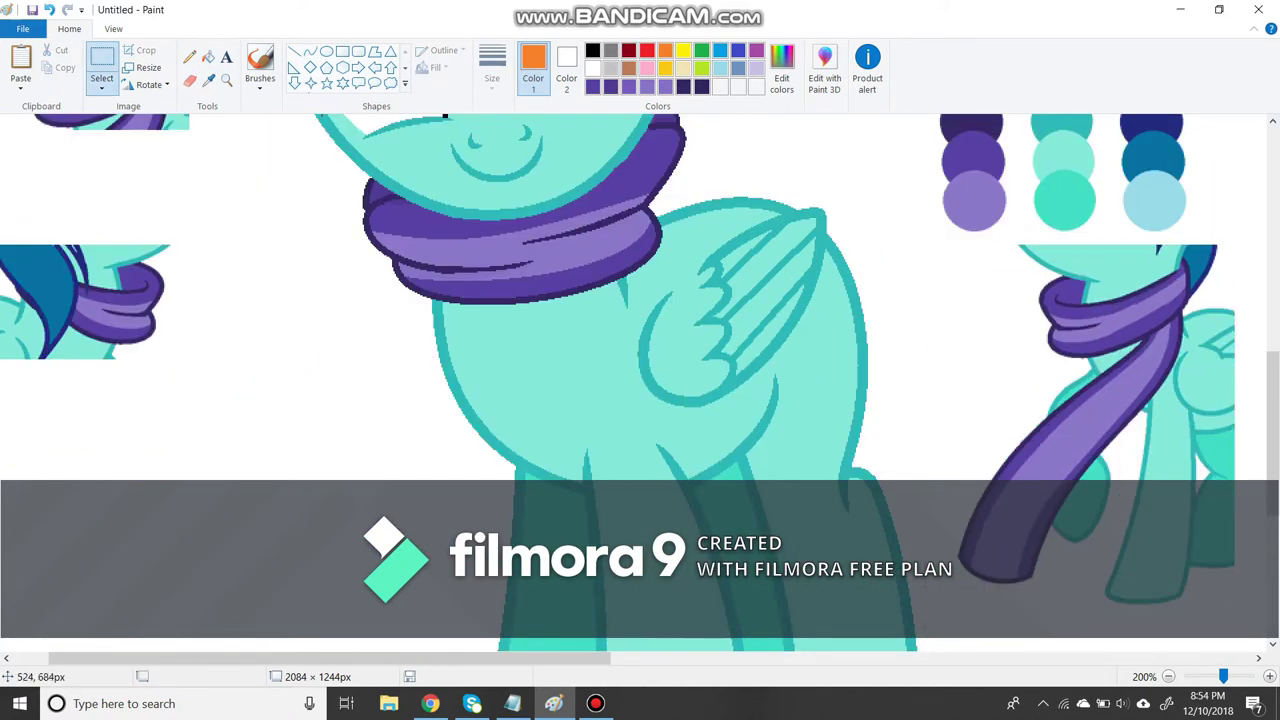
left_click(310, 51)
mouse_move(655, 218)
left_mouse_down()
mouse_move(749, 423)
mouse_move(460, 652)
left_mouse_up()
scroll(640, 300, "up", 3)
scroll(640, 300, "down", 2)
key("ctrl+z")
scroll(640, 300, "up", 2)
scroll(640, 300, "down", 2)
Sketch a long hanging scarf tail in orange curves from beneath the wrap down past the front leg, ending in a wavy hem.
left_click(310, 51)
left_click_drag(322, 218, 197, 522)
left_click_drag(191, 398, 204, 395)
left_click_drag(319, 174, 147, 227)
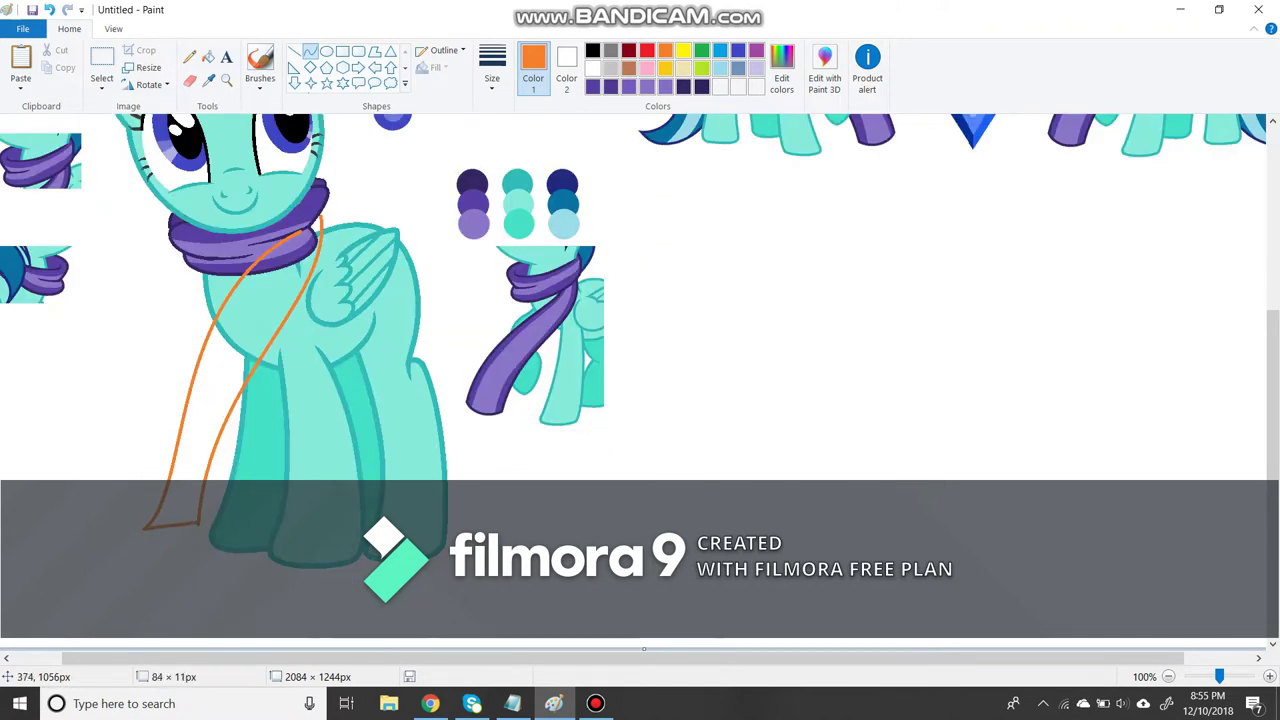
left_click_drag(147, 527, 59, 609)
left_click_drag(160, 540, 296, 262)
Recolour the scarf tail's orange outline dark purple and fill its inside with the medium purple.
left_click(208, 79)
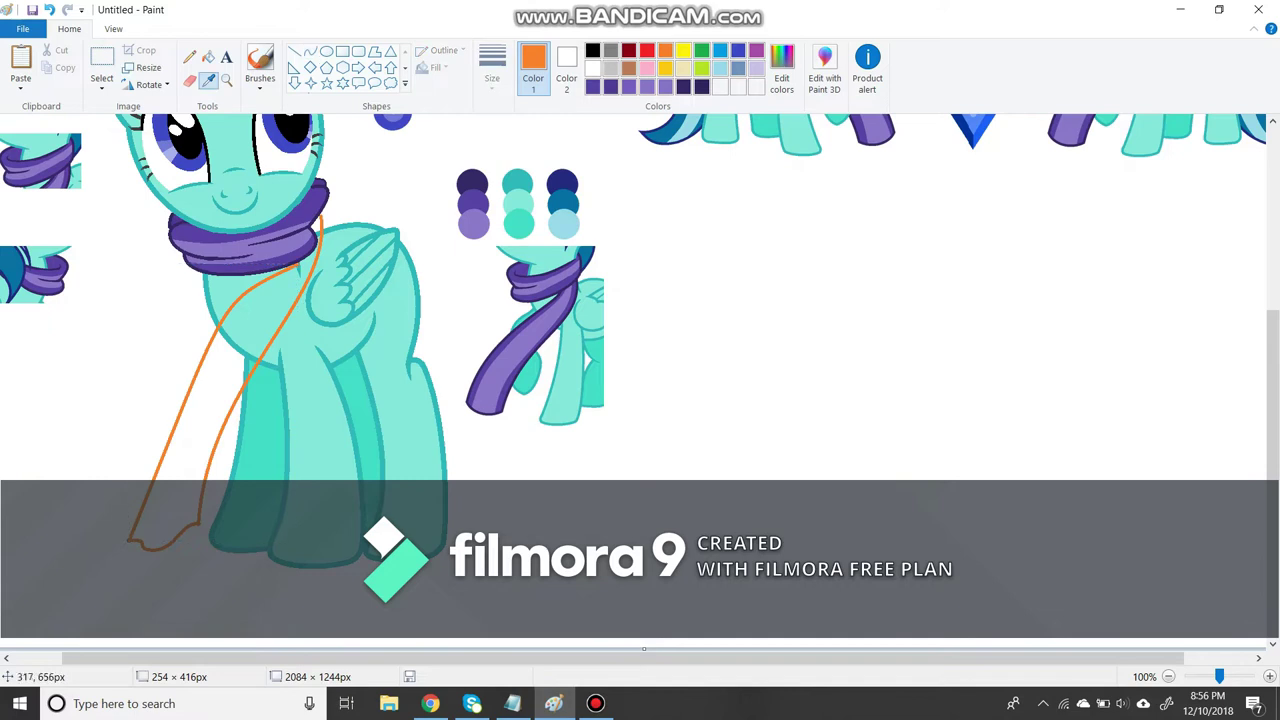
scroll(630, 300, "up", 1)
scroll(630, 300, "up", 3)
left_click(630, 126)
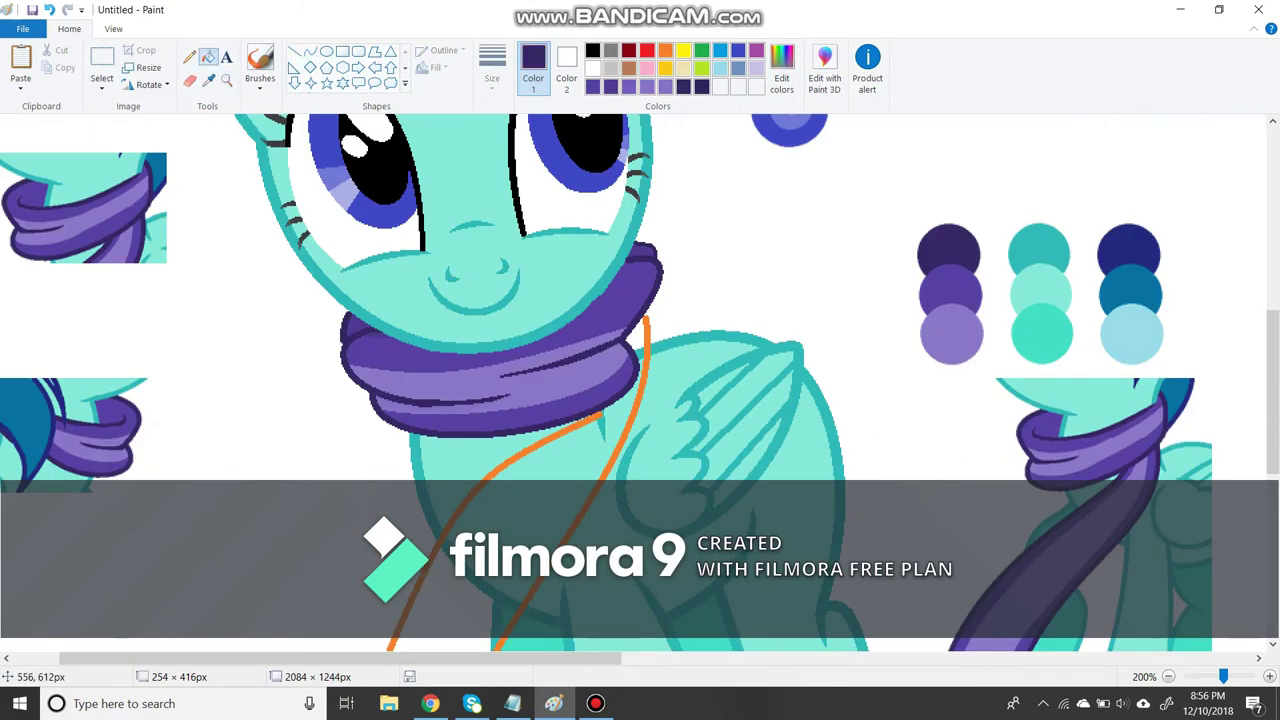
scroll(630, 380, "down", 3)
left_click(208, 79)
left_click(560, 150)
left_click(555, 300)
left_click(425, 546)
scroll(425, 546, "down", 2)
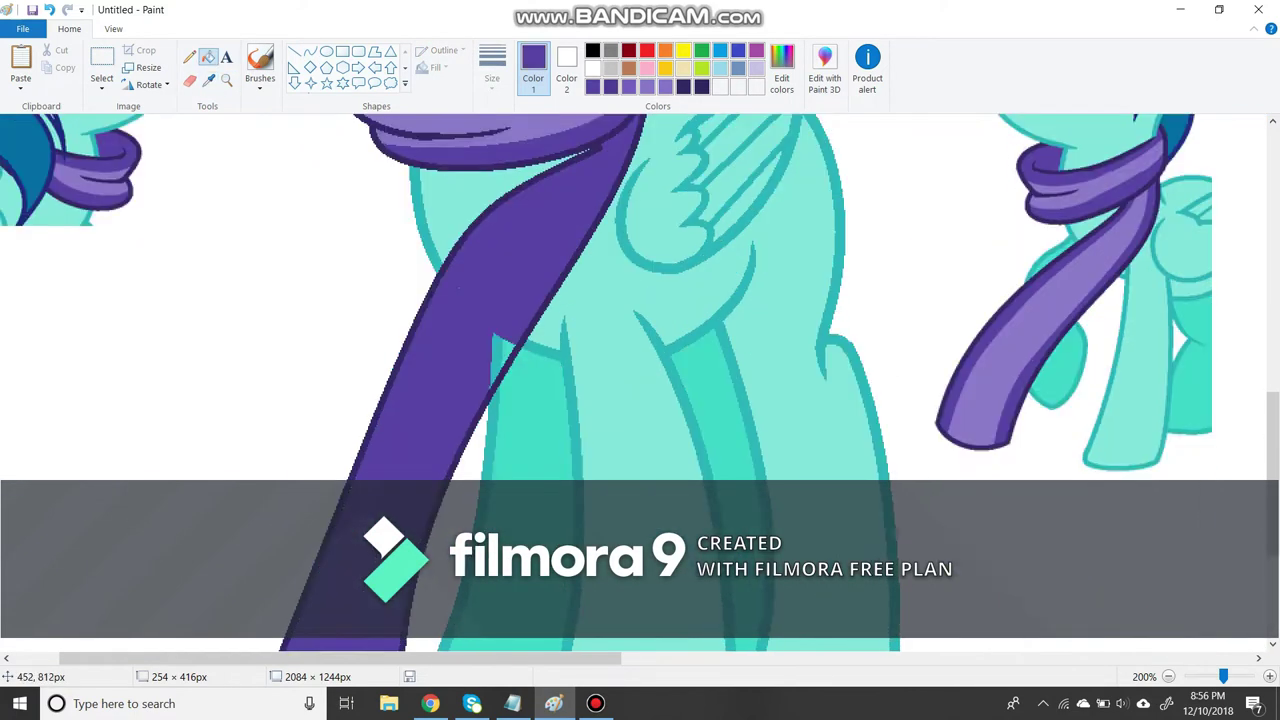
Touch up the leftover body lines inside the scarf tail and its outline under the wrap with the Pencil.
scroll(459, 288, "up", 2)
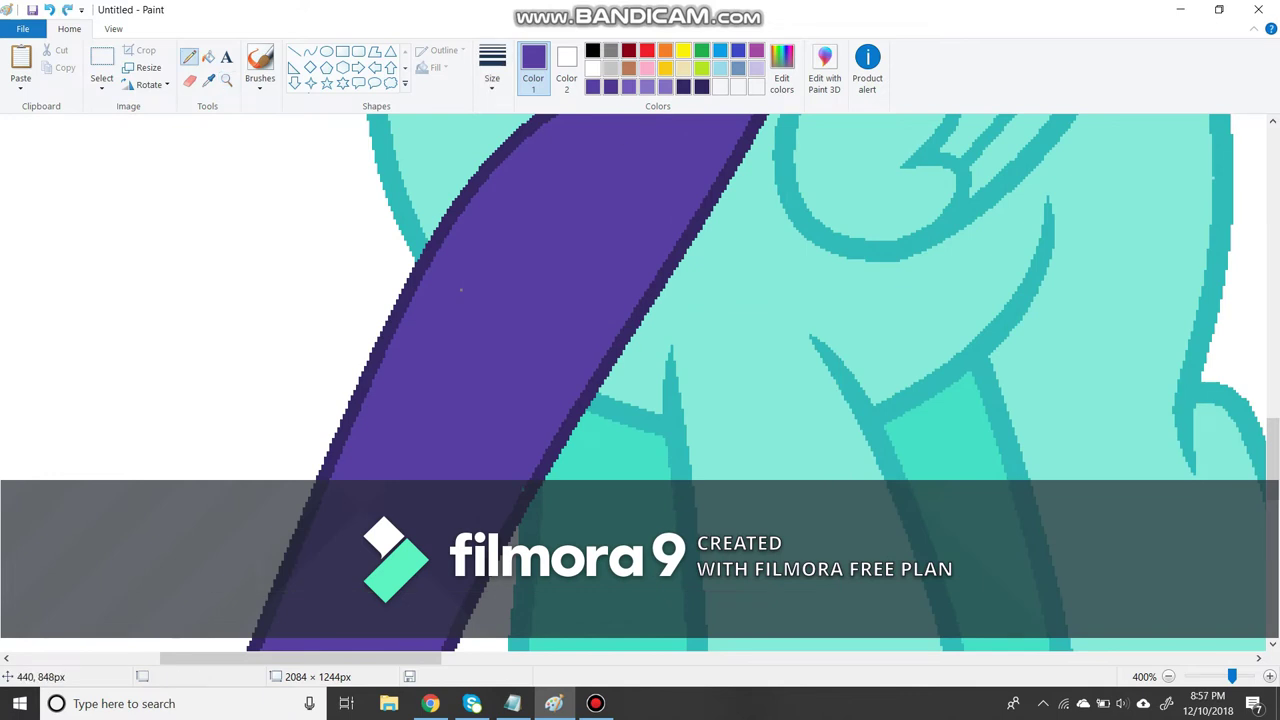
scroll(461, 288, "up", 3)
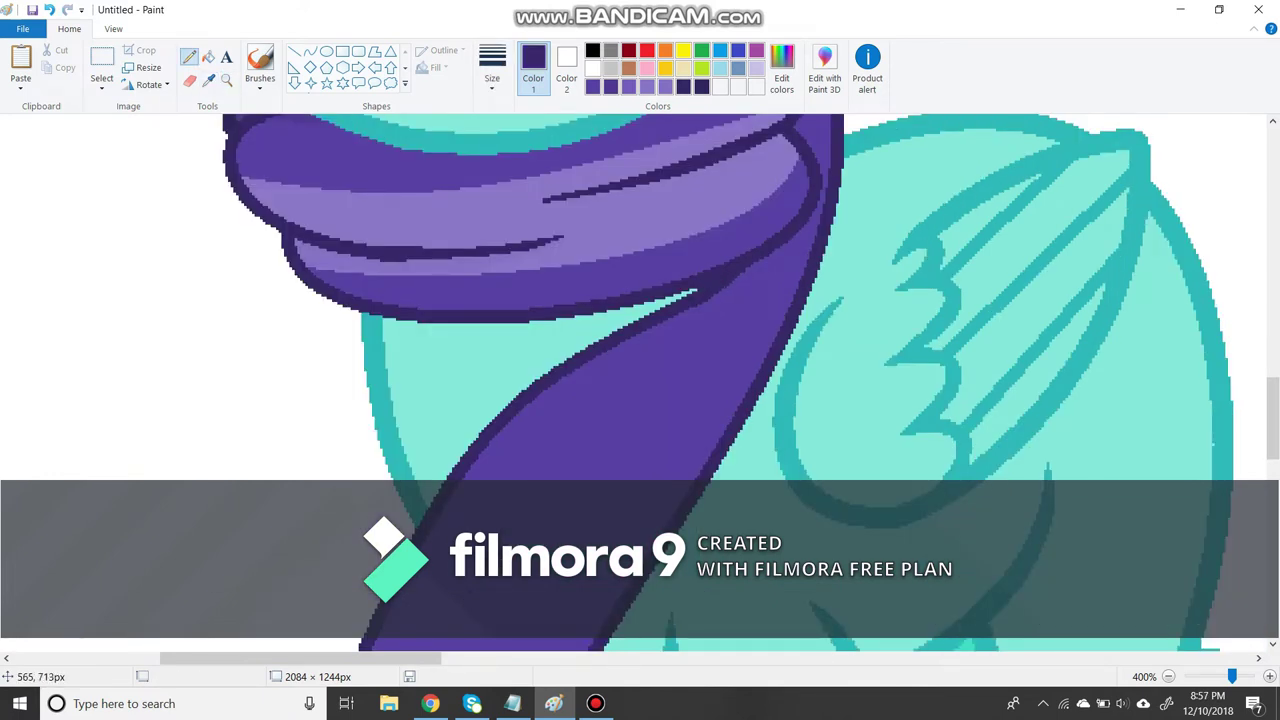
scroll(640, 380, "down", 4)
scroll(640, 380, "up", 3)
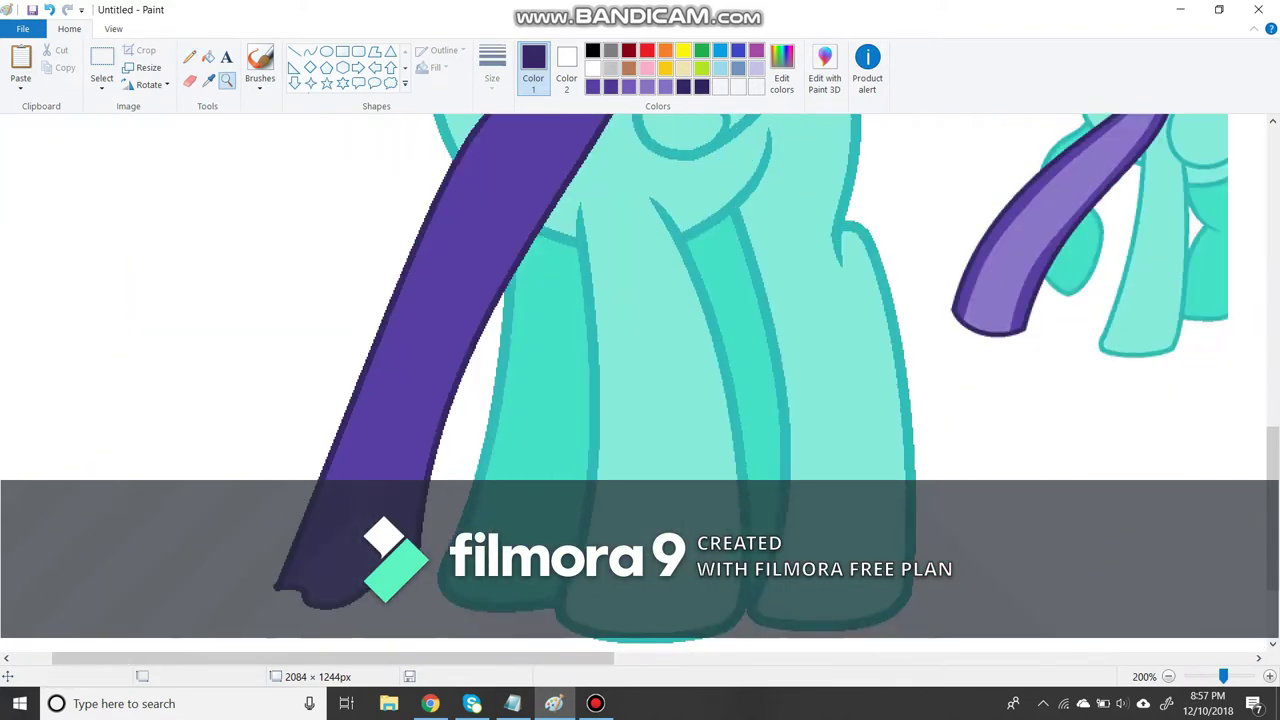
Draw light purple highlight curves down the scarf tail, about 180 × 406 px, and fill the strip between them.
scroll(640, 380, "down", 2)
scroll(640, 380, "up", 1)
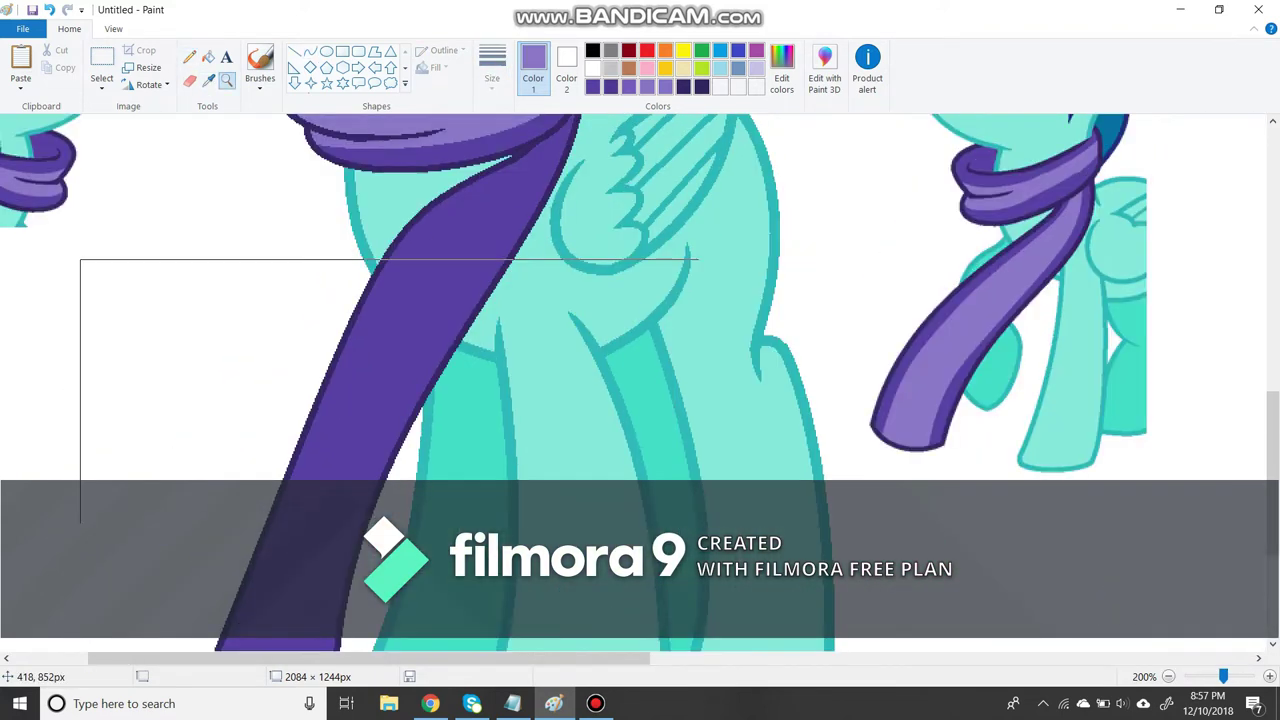
scroll(640, 380, "down", 1)
left_click(310, 51)
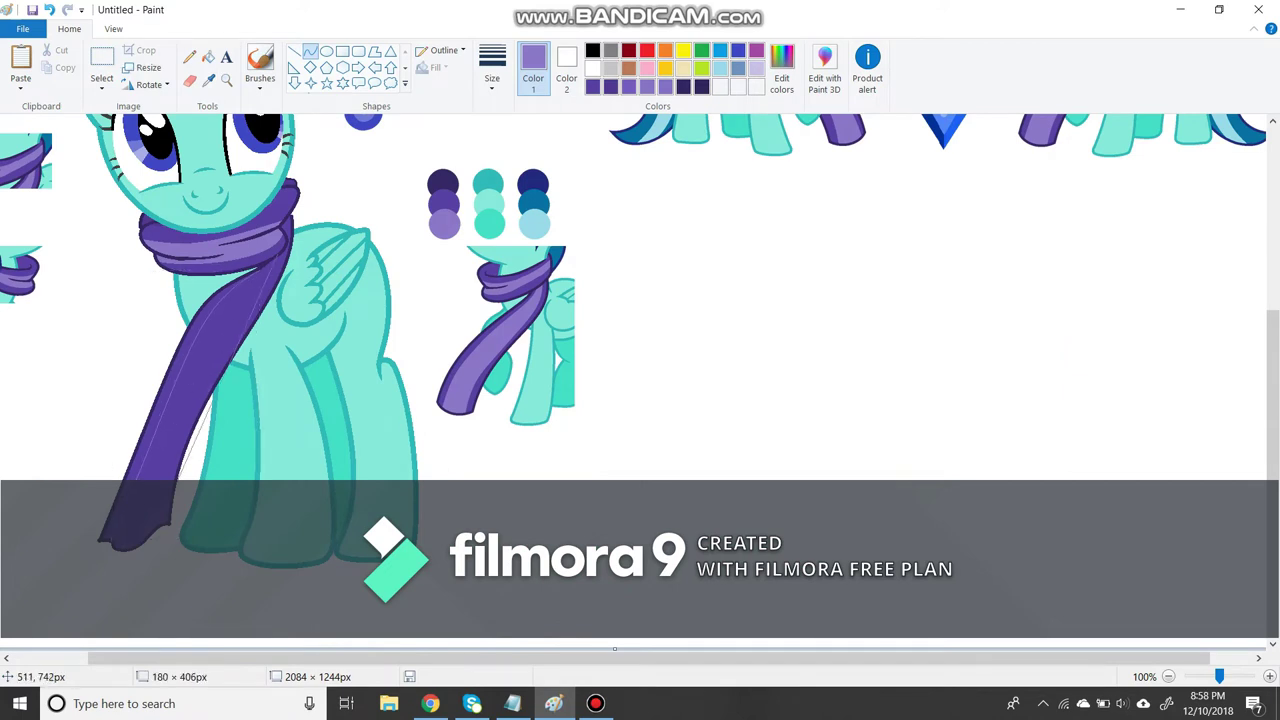
scroll(640, 380, "up", 3)
scroll(640, 380, "down", 1)
scroll(640, 380, "up", 3)
Touch up the tail's dark purple outline beside the wrap with the Pencil and clean around the hem with the Eraser.
left_click(208, 80)
left_click(512, 326)
left_click(189, 57)
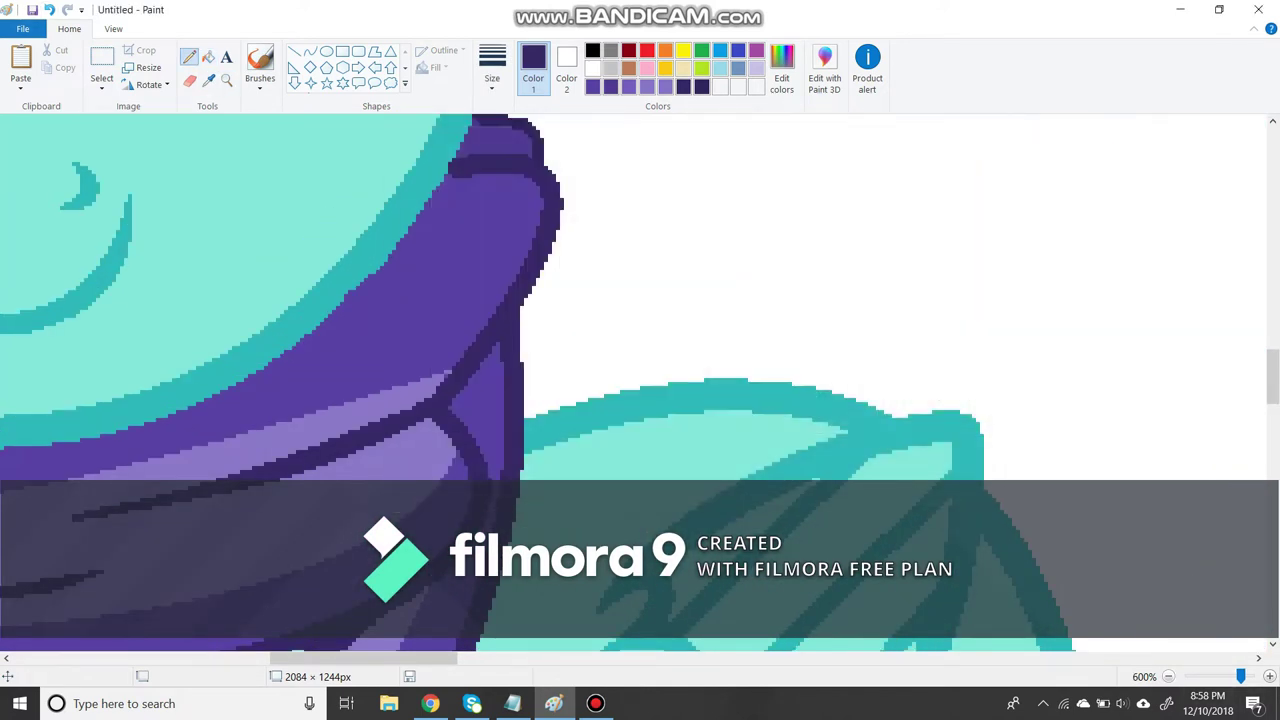
scroll(640, 380, "down", 3)
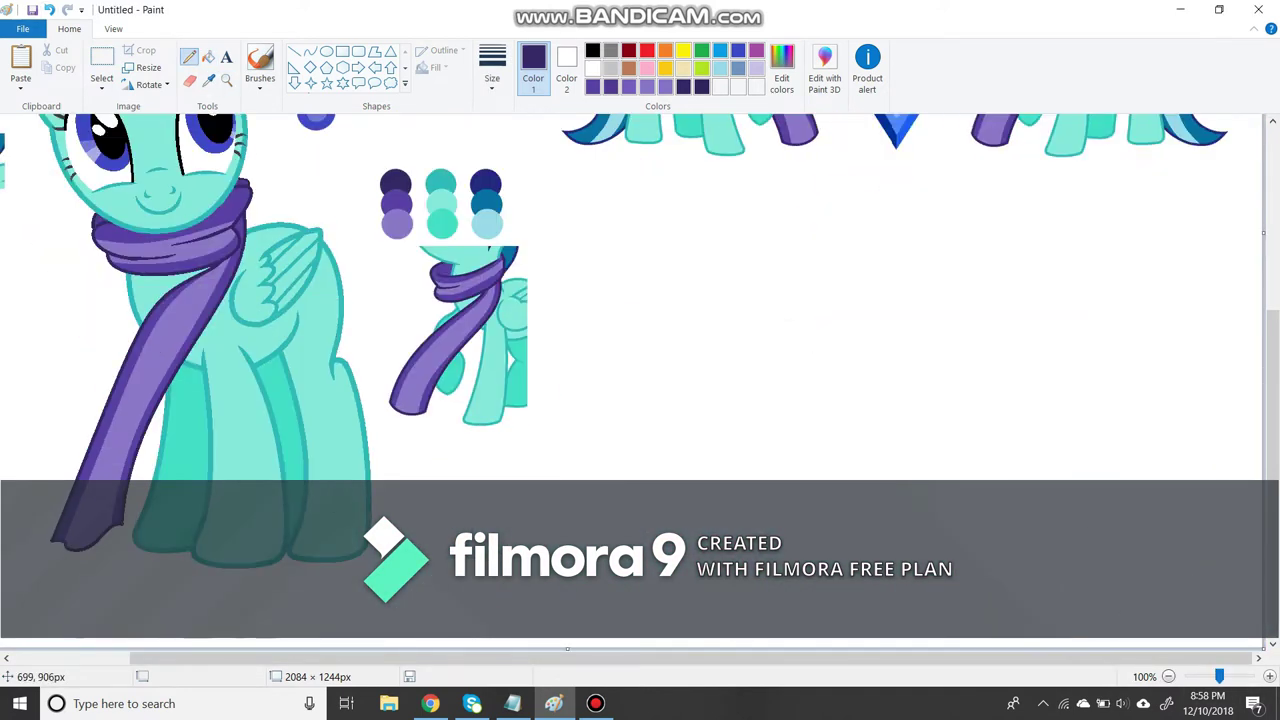
left_click(189, 80)
scroll(368, 499, "up", 3)
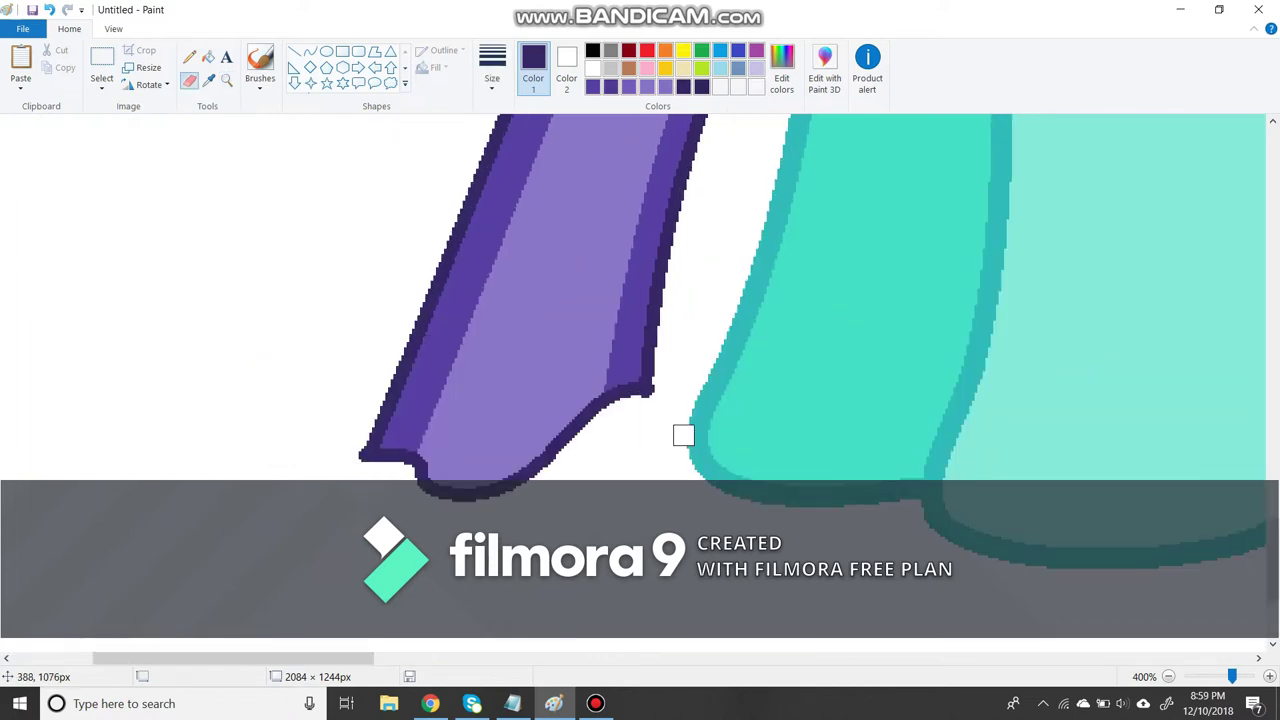
scroll(595, 520, "down", 3)
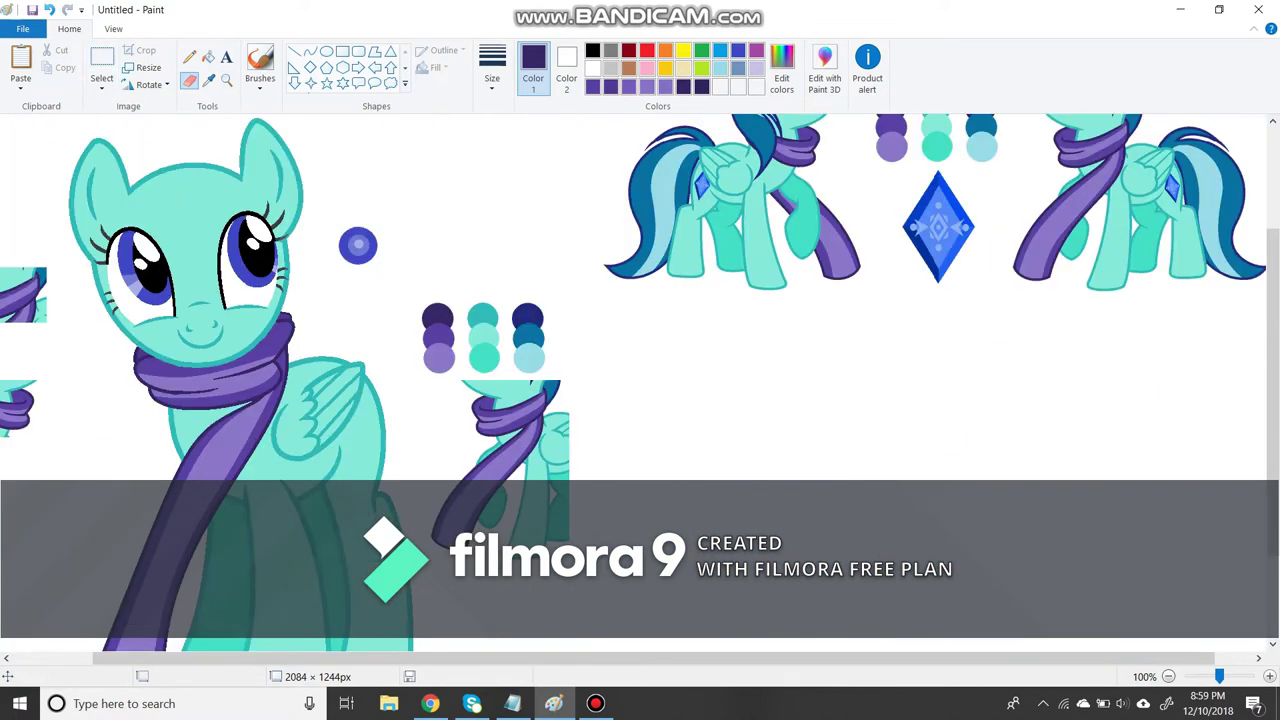
Delete the purple, teal and eye swatches and the scarf reference crops, and move the blue swatches beside the pony's head.
left_click(101, 66)
right_click(470, 350)
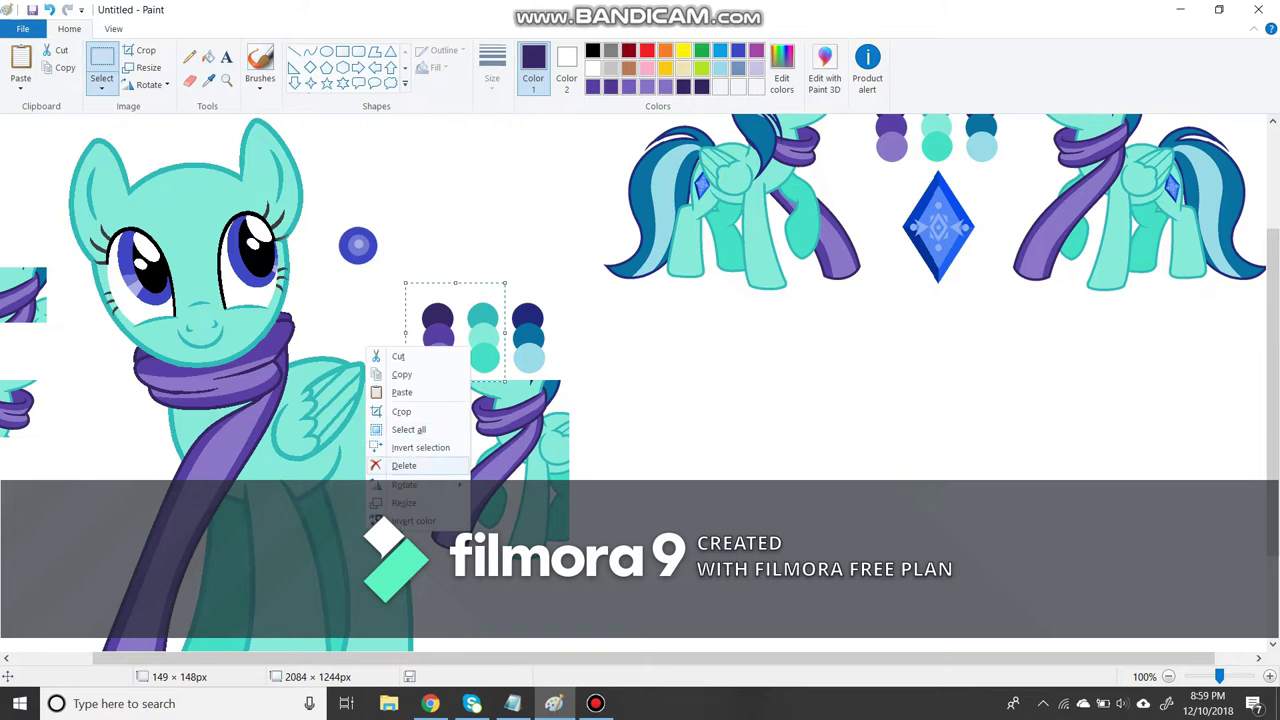
left_click(420, 463)
left_click_drag(505, 295, 560, 380)
left_click_drag(528, 335, 465, 225)
left_click_drag(322, 204, 387, 281)
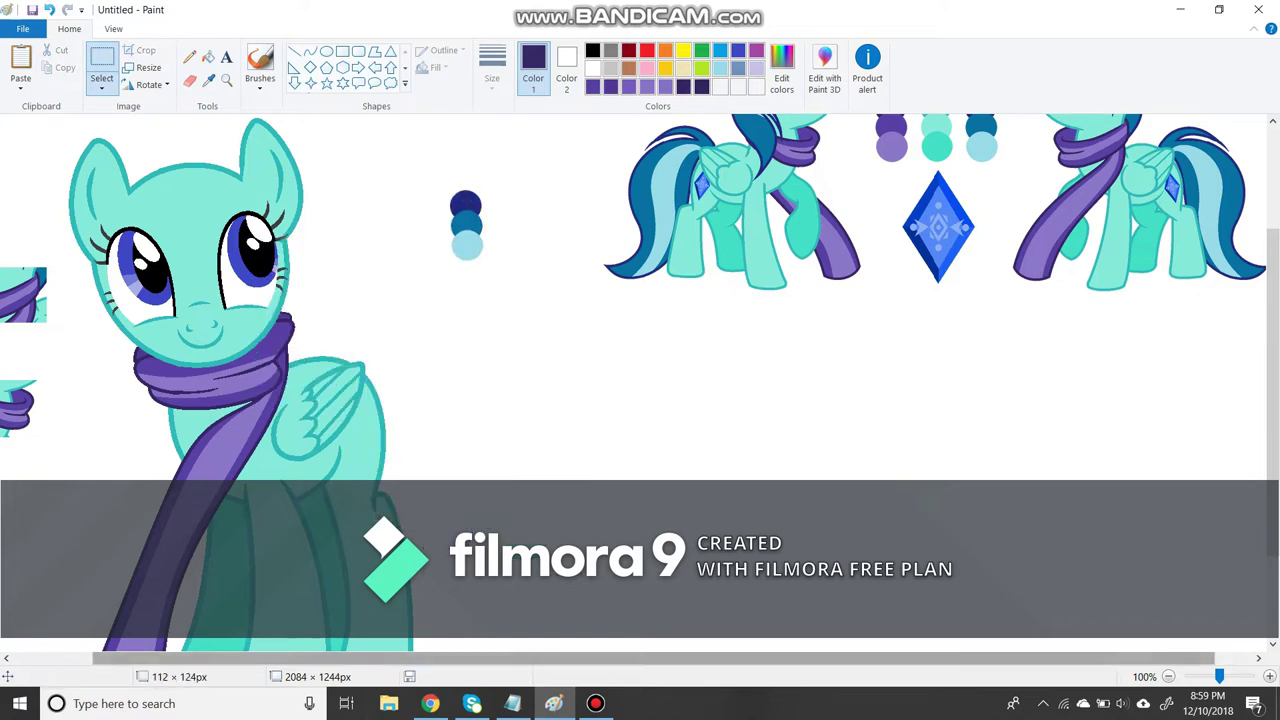
scroll(640, 380, "left", 2)
right_click(30, 290)
Paste a copy of the right-view reference head beside the large pony's head and move the blue swatches above her ears.
scroll(640, 380, "up", 3)
key("ctrl+v")
left_click(101, 88)
left_click(40, 237)
left_click_drag(75, 176, 534, 213)
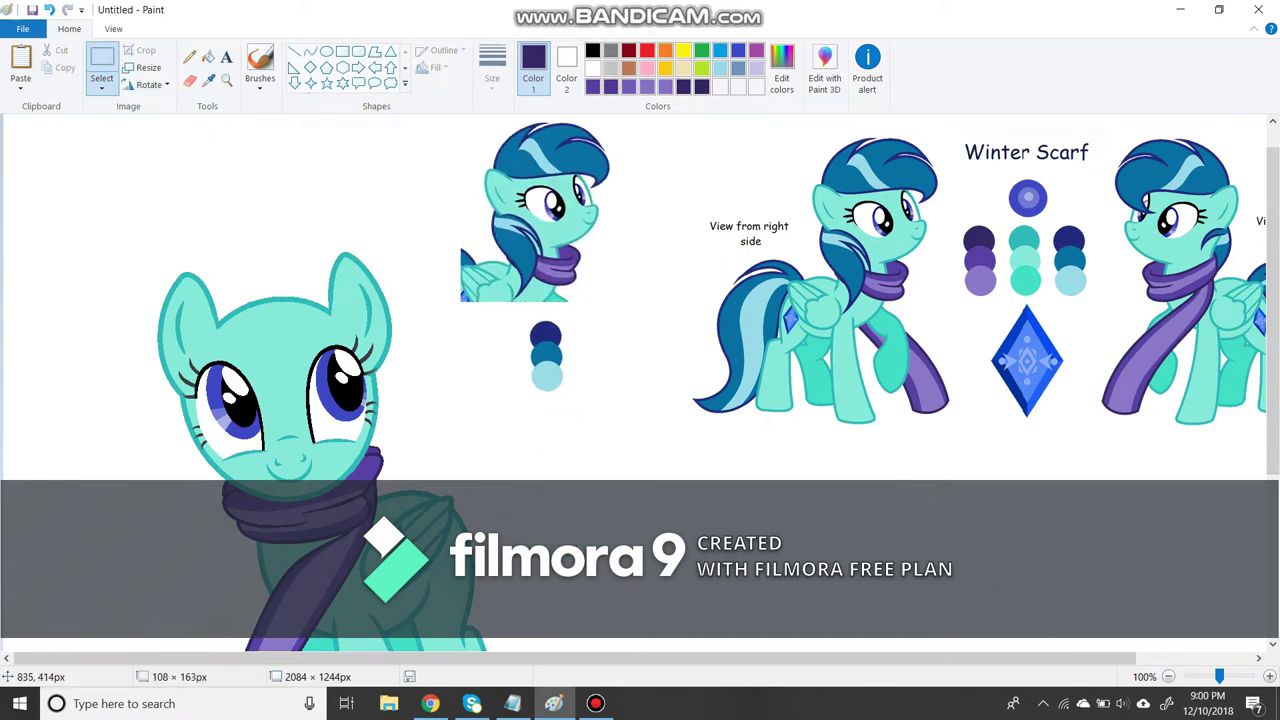
left_click_drag(546, 355, 395, 185)
left_click_drag(534, 213, 524, 317)
scroll(415, 236, "down", 3)
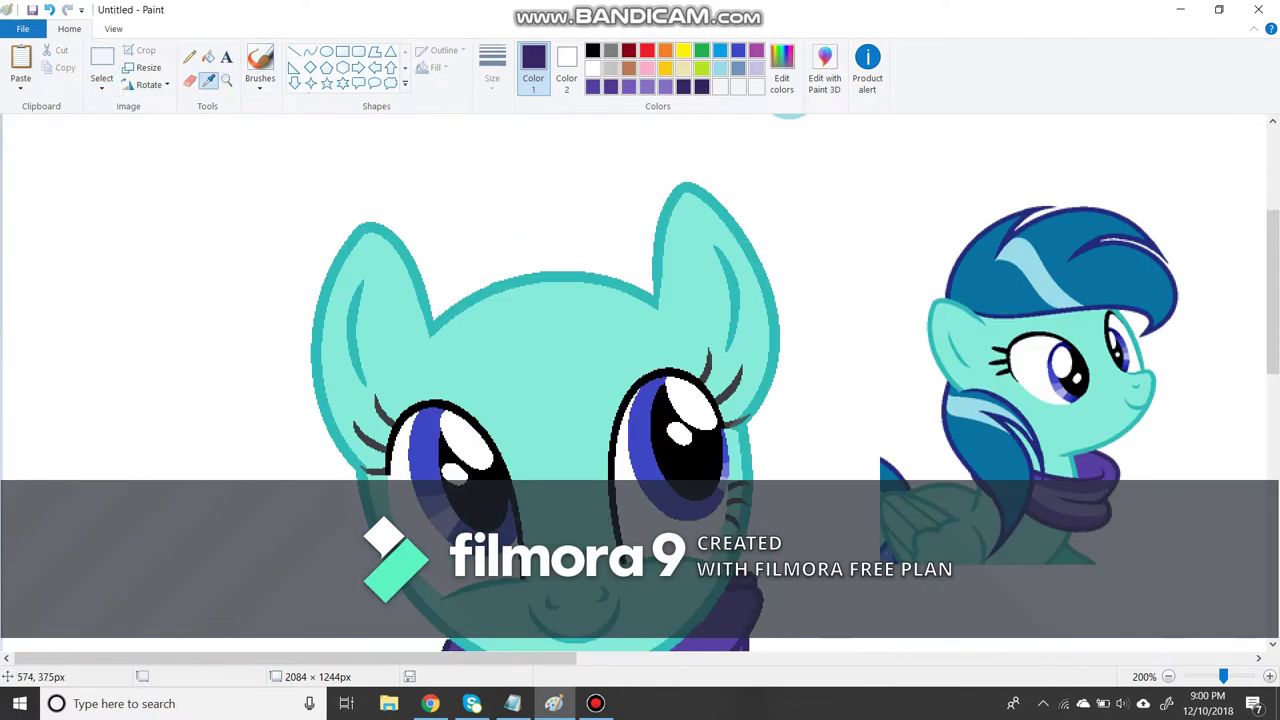
left_click(310, 51)
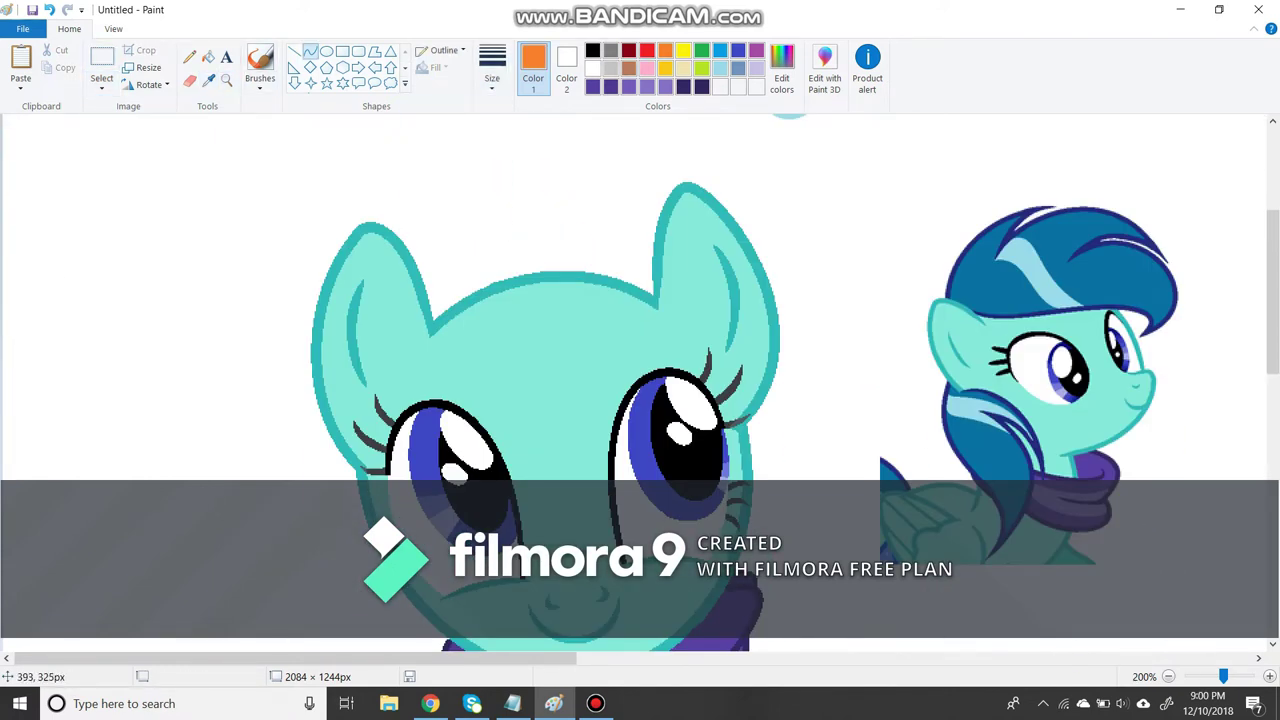
mouse_move(430, 305)
left_mouse_down()
mouse_move(682, 346)
mouse_move(775, 432)
left_mouse_up()
left_click_drag(520, 340, 450, 395)
left_click_drag(680, 395, 640, 340)
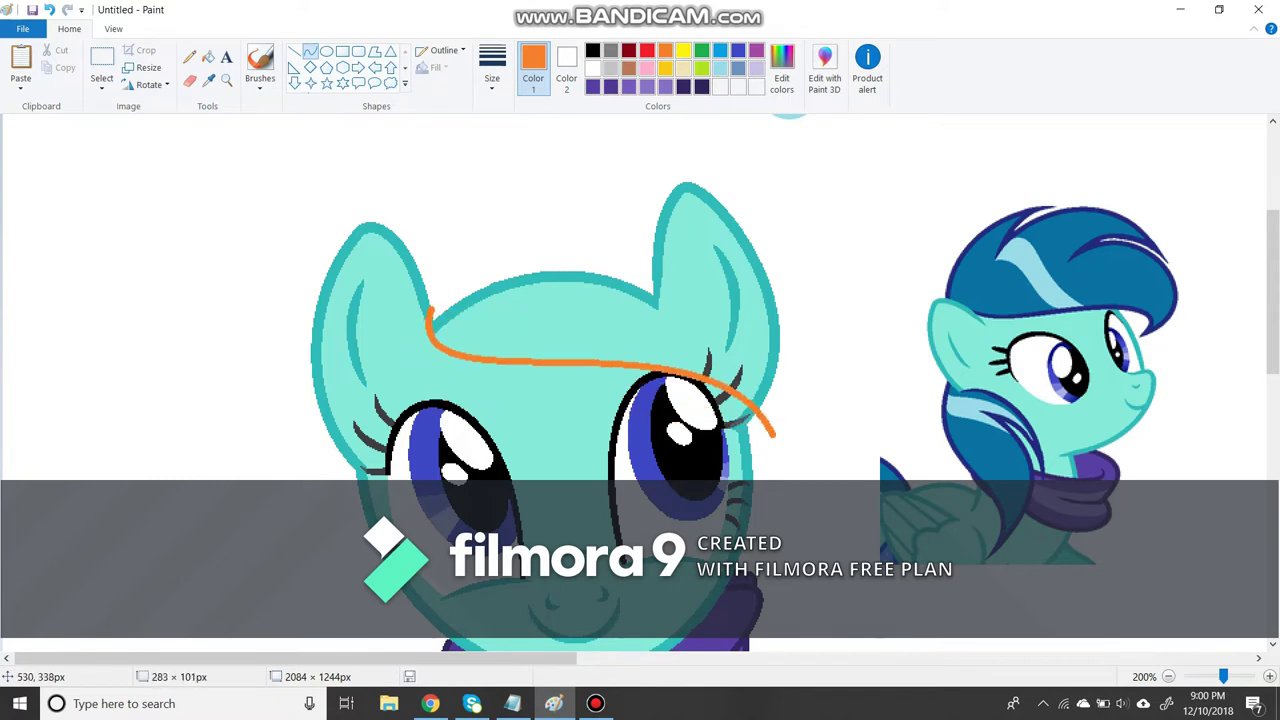
left_click_drag(773, 432, 651, 296)
left_click_drag(700, 362, 671, 357)
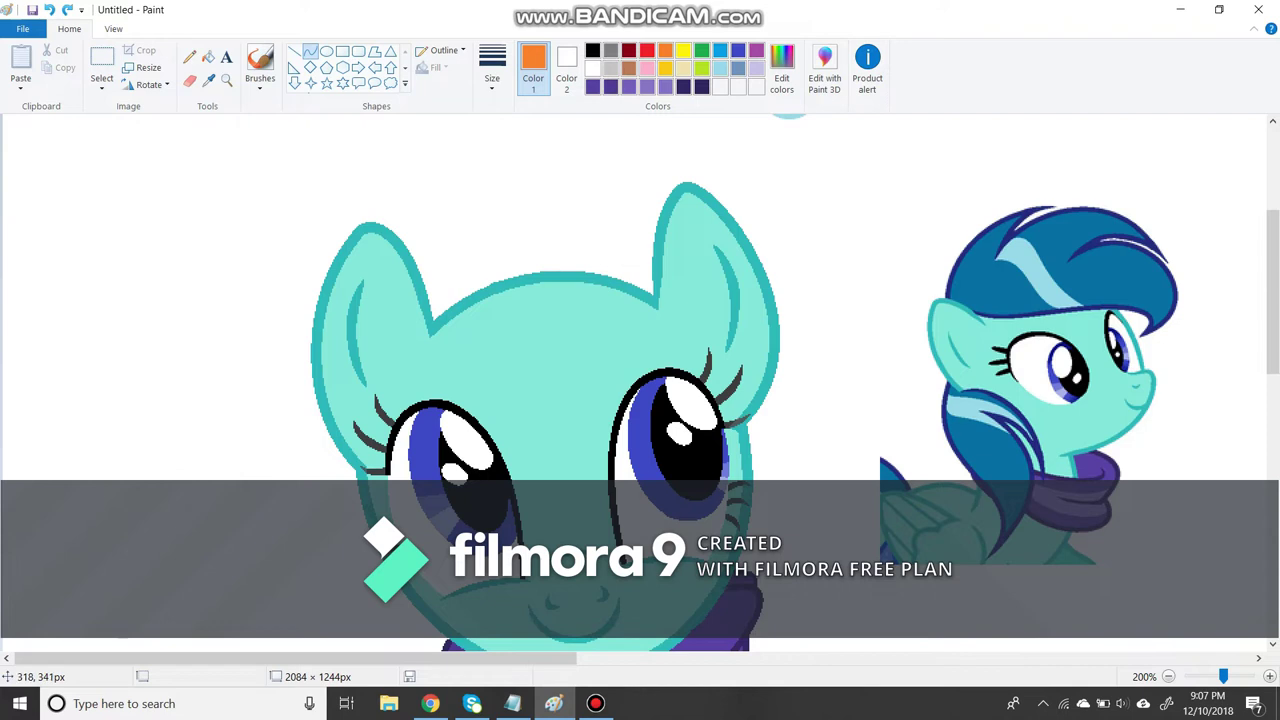
Sketch the fringe in orange curves from the left ear across the forehead to a pointed tip and back to the right ear.
left_click_drag(430, 305, 703, 373)
left_click_drag(570, 345, 413, 408)
left_click_drag(705, 372, 855, 400)
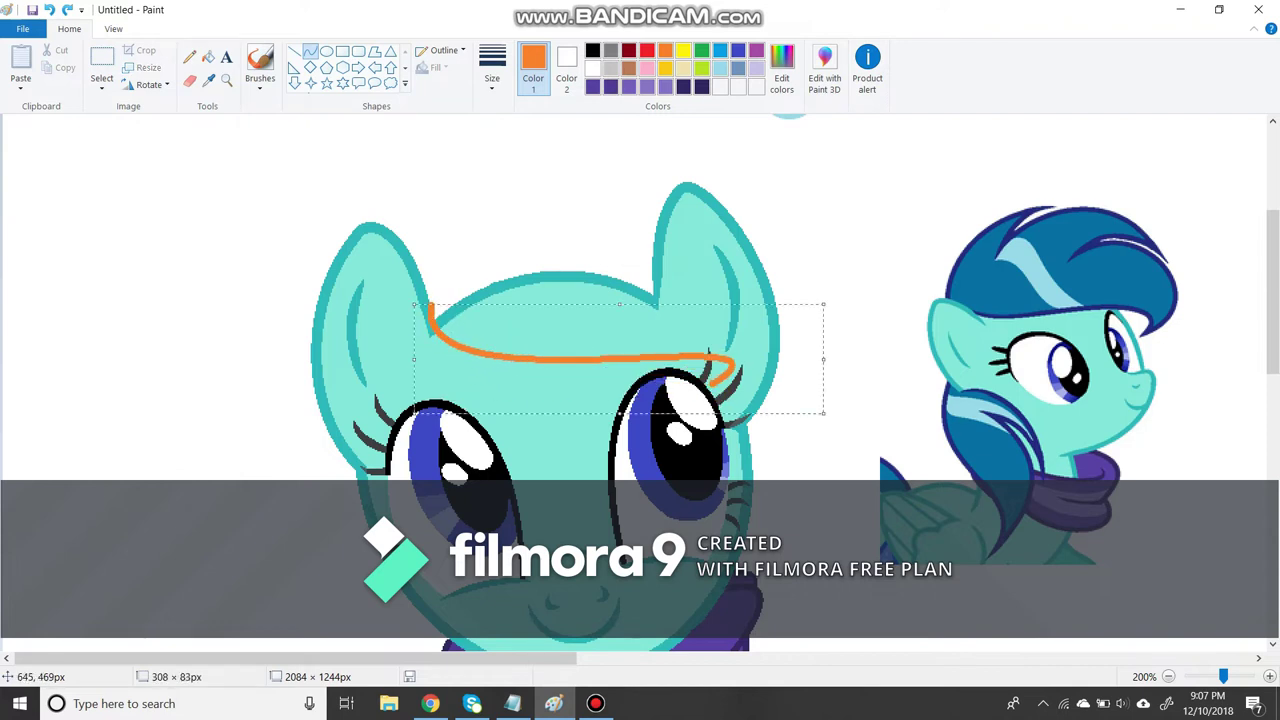
left_click_drag(645, 293, 712, 380)
left_click_drag(680, 336, 712, 380)
key("ctrl+z")
left_click_drag(730, 350, 804, 350)
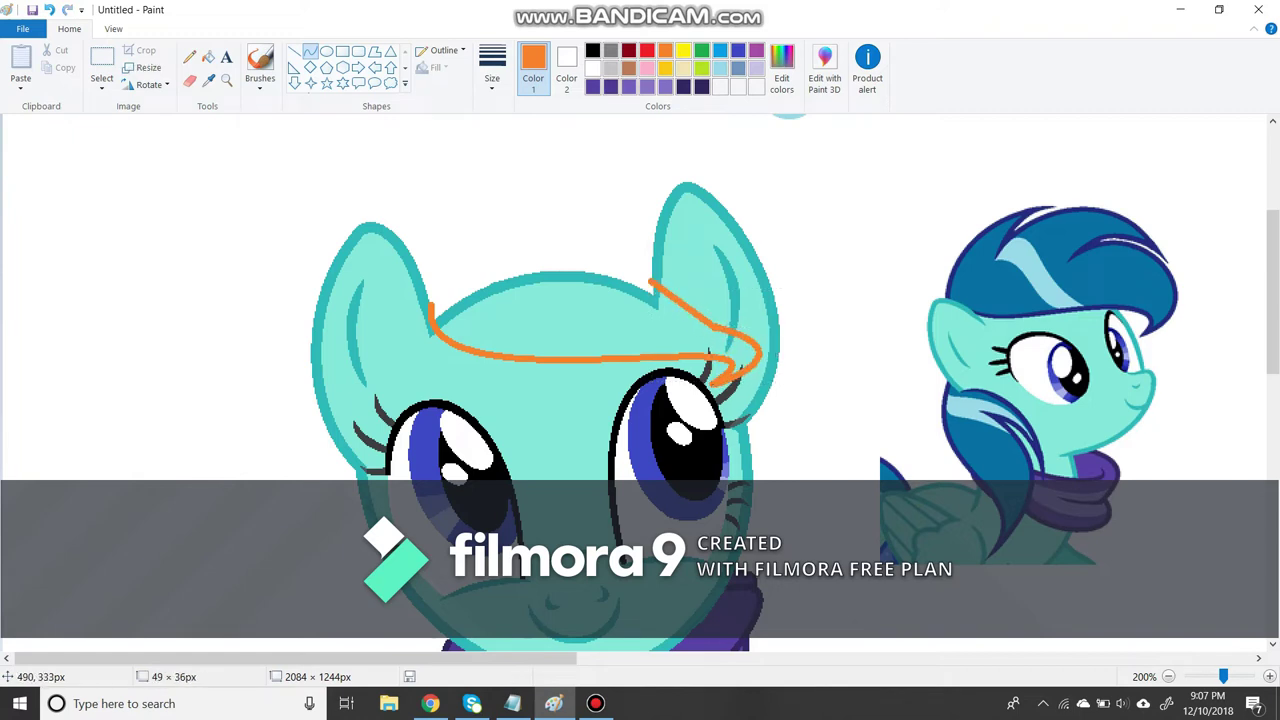
Sketch the mane's crown in orange curves, rising from the left ear to a pointed tuft and arching over the right ear.
left_click_drag(440, 272, 617, 195)
left_click_drag(530, 232, 540, 192)
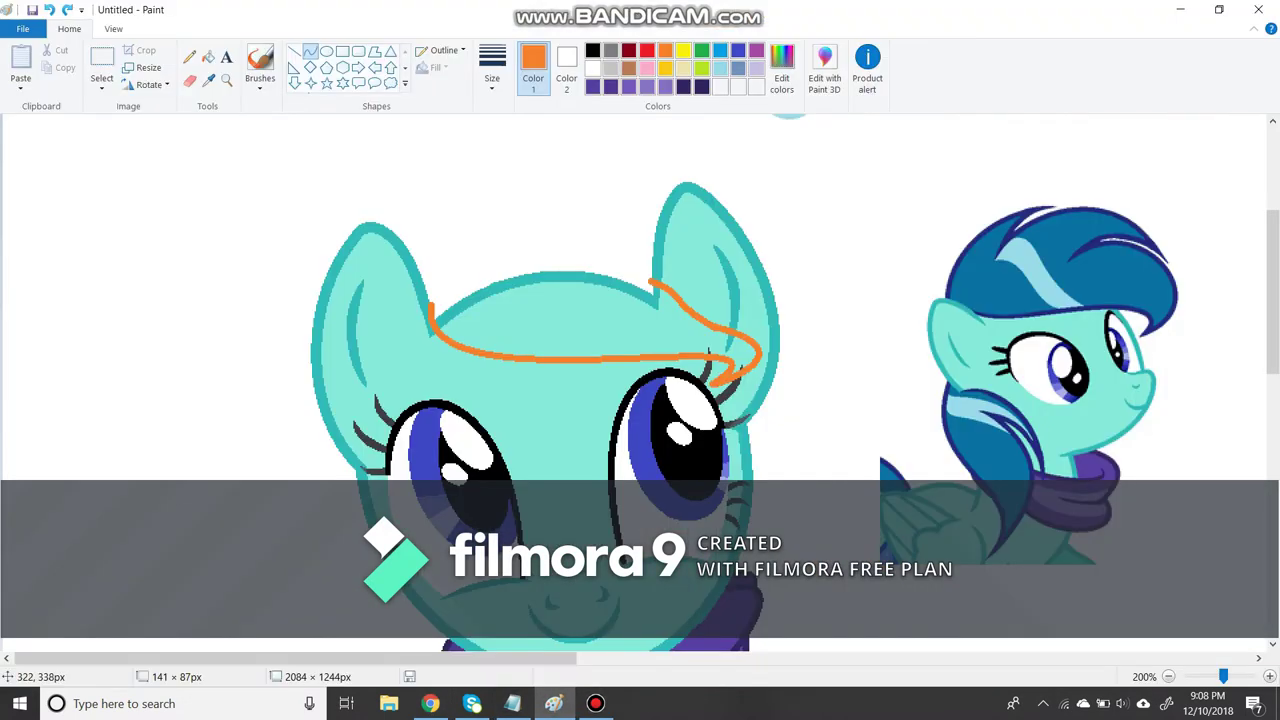
left_click_drag(430, 295, 606, 150)
mouse_move(540, 200)
left_mouse_down()
mouse_move(500, 240)
mouse_move(560, 195)
left_mouse_up()
left_click_drag(493, 240, 770, 235)
mouse_move(640, 230)
left_mouse_down()
mouse_move(656, 168)
mouse_move(745, 178)
left_mouse_up()
left_click_drag(772, 238, 625, 272)
left_click_drag(700, 255, 685, 228)
key("ctrl+z")
Remove the orange line crossing the right ear by repainting it in the ear's light teal and darker teal line colour.
left_click(208, 80)
left_click(990, 330)
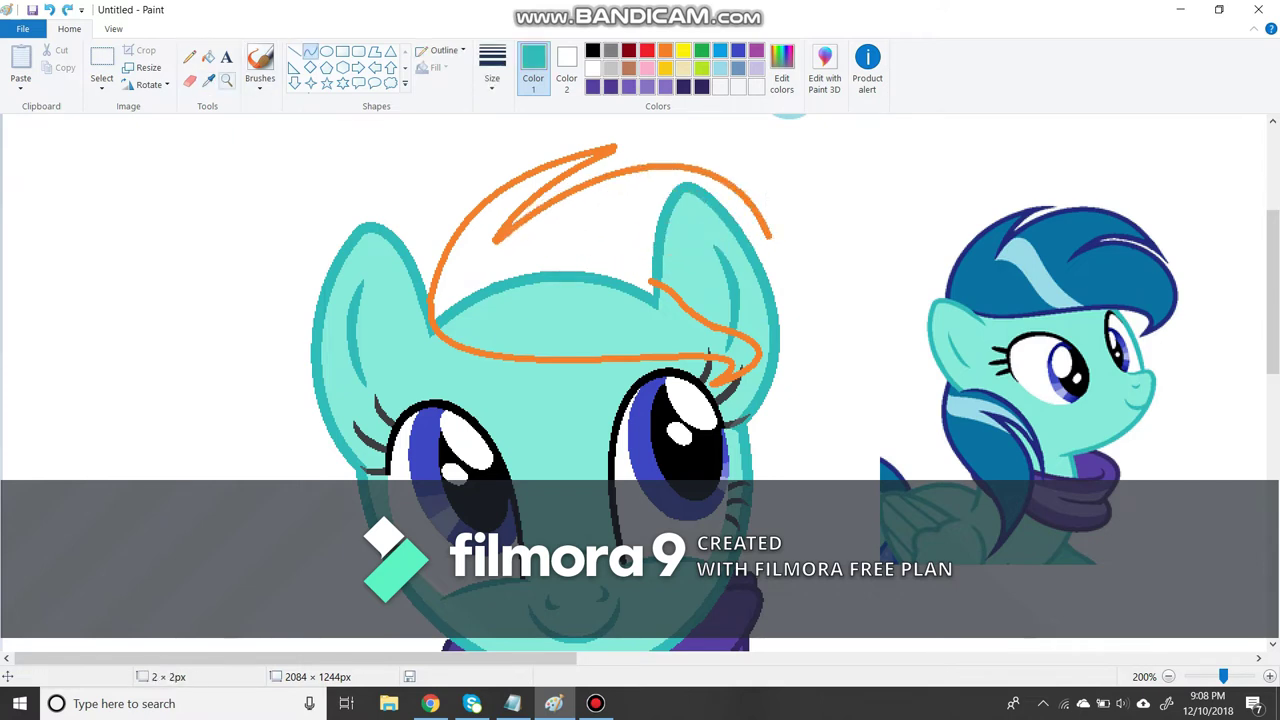
scroll(990, 330, "up", 2)
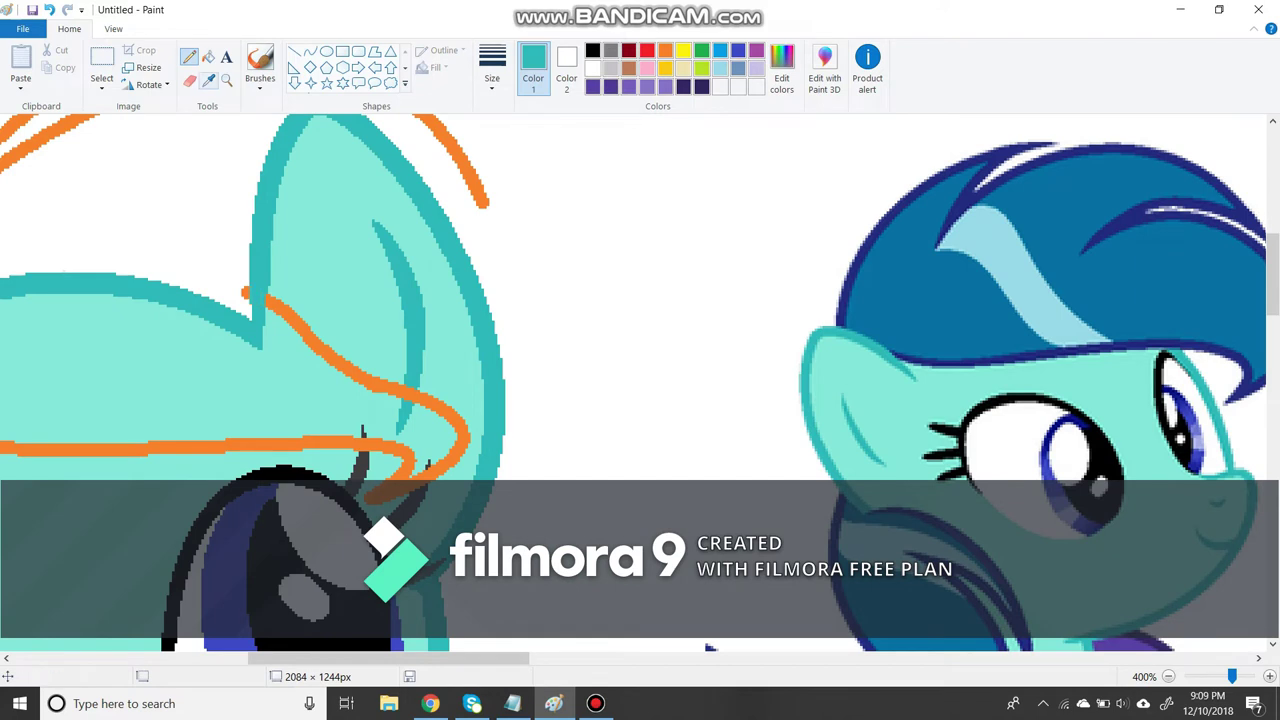
scroll(640, 380, "left", 5)
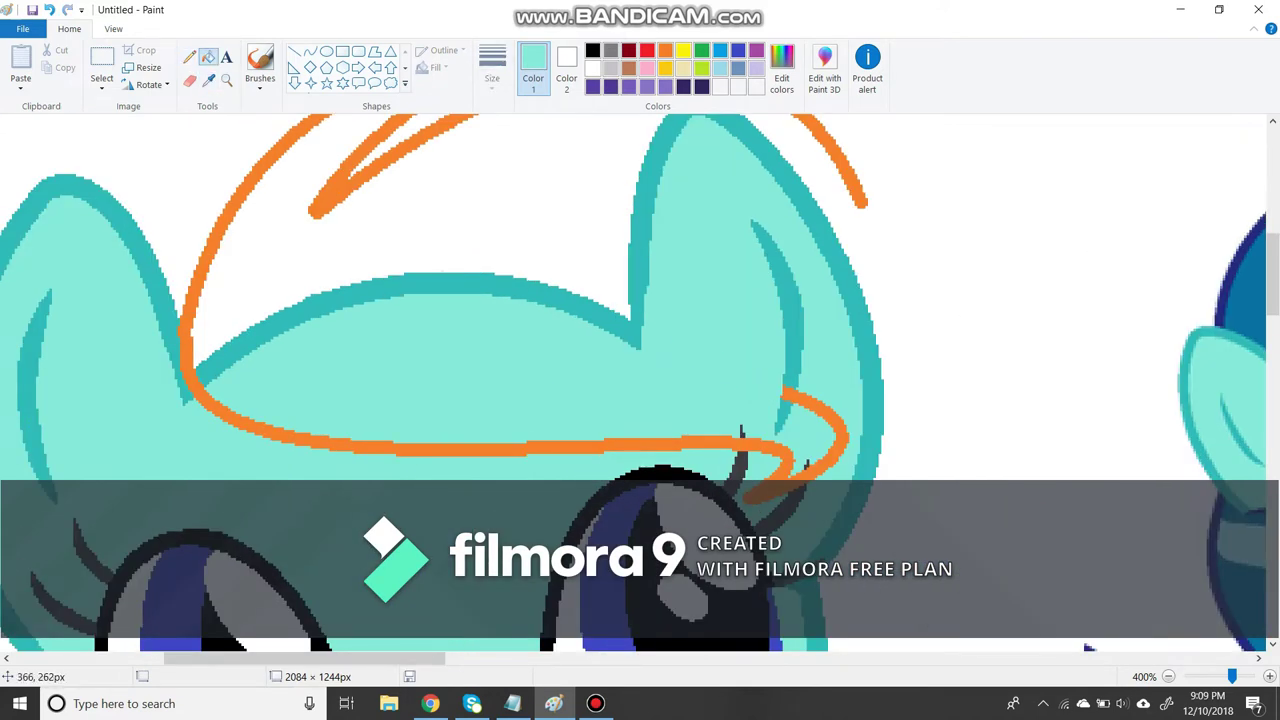
left_click(189, 56)
left_click(803, 399)
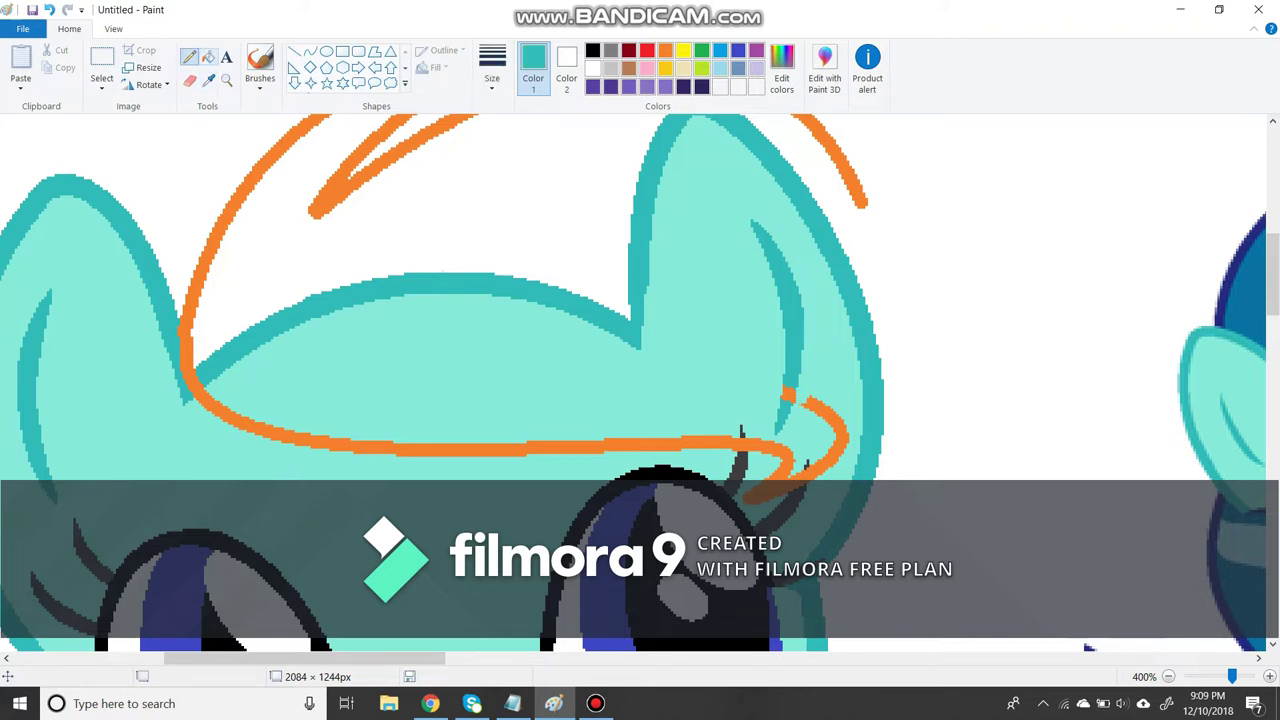
Fill the grey eyelashes around both of the large pony's eyes with black.
scroll(640, 380, "down", 3)
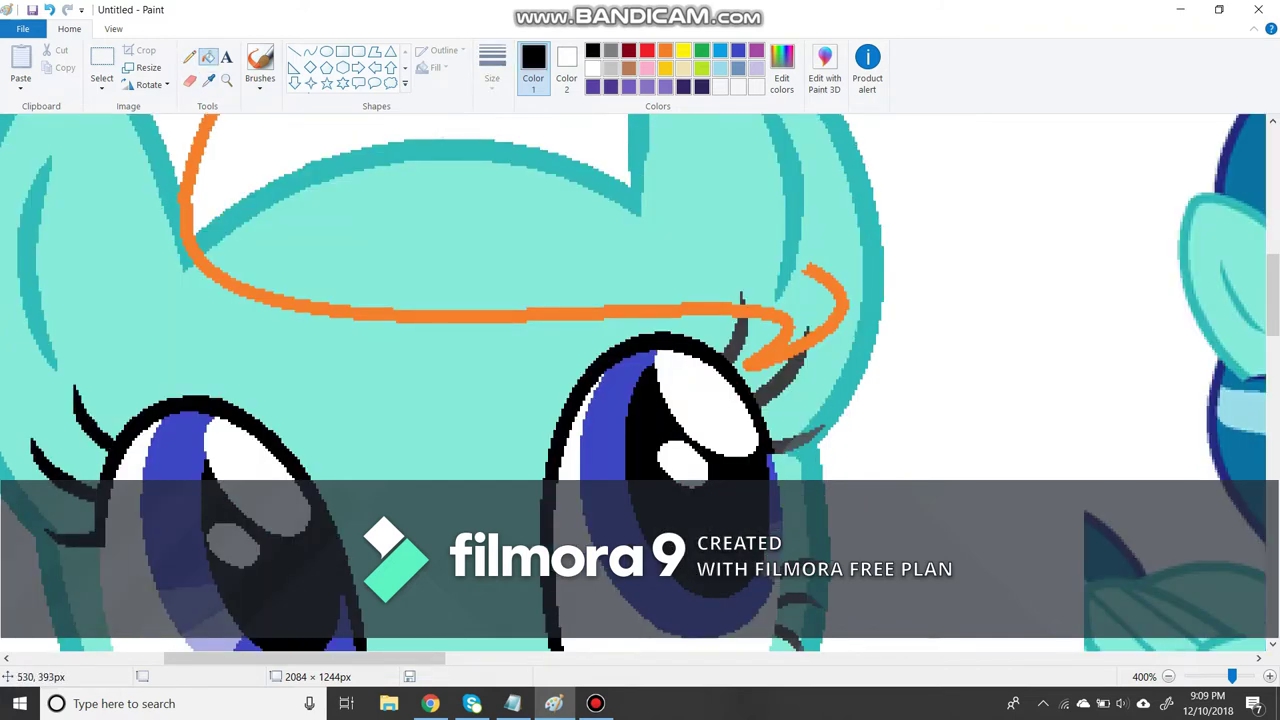
scroll(640, 380, "down", 3)
scroll(640, 380, "right", 5)
scroll(640, 380, "left", 5)
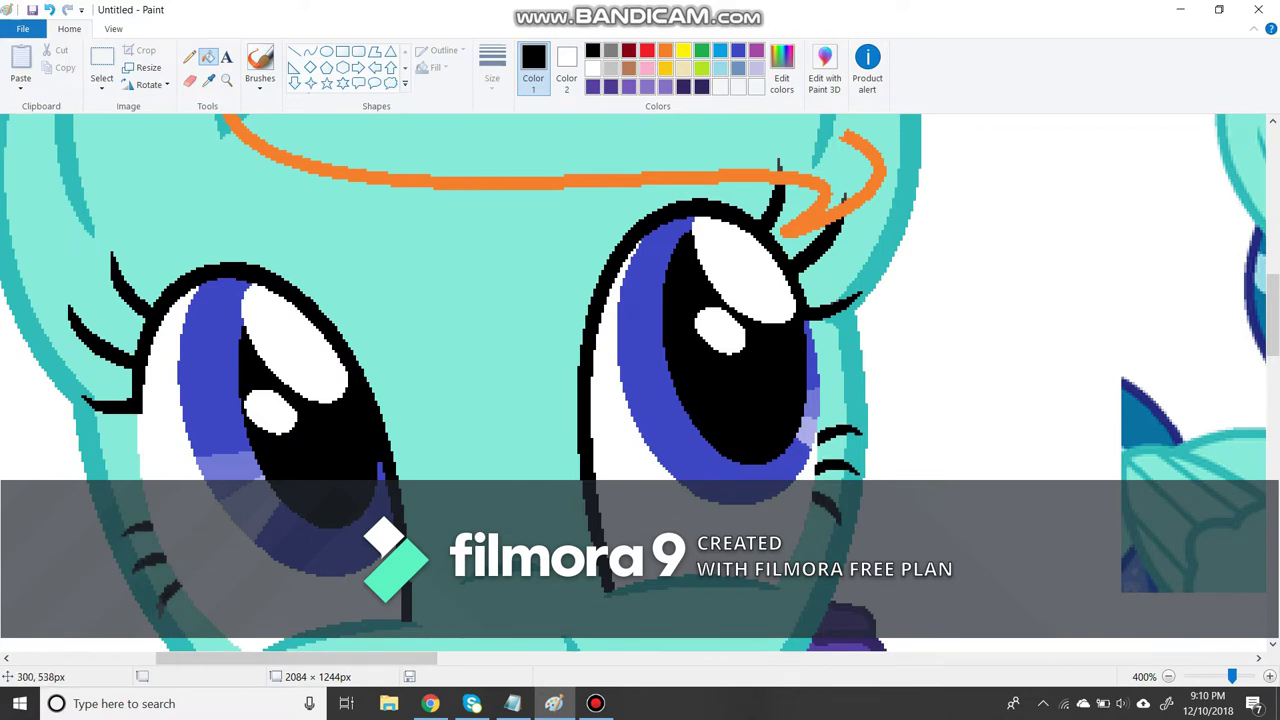
scroll(640, 380, "down", 2)
Redraw the right eye's upper lash tips in black where the orange fringe line covers them.
left_click(226, 80)
left_click(330, 256)
left_click(189, 56)
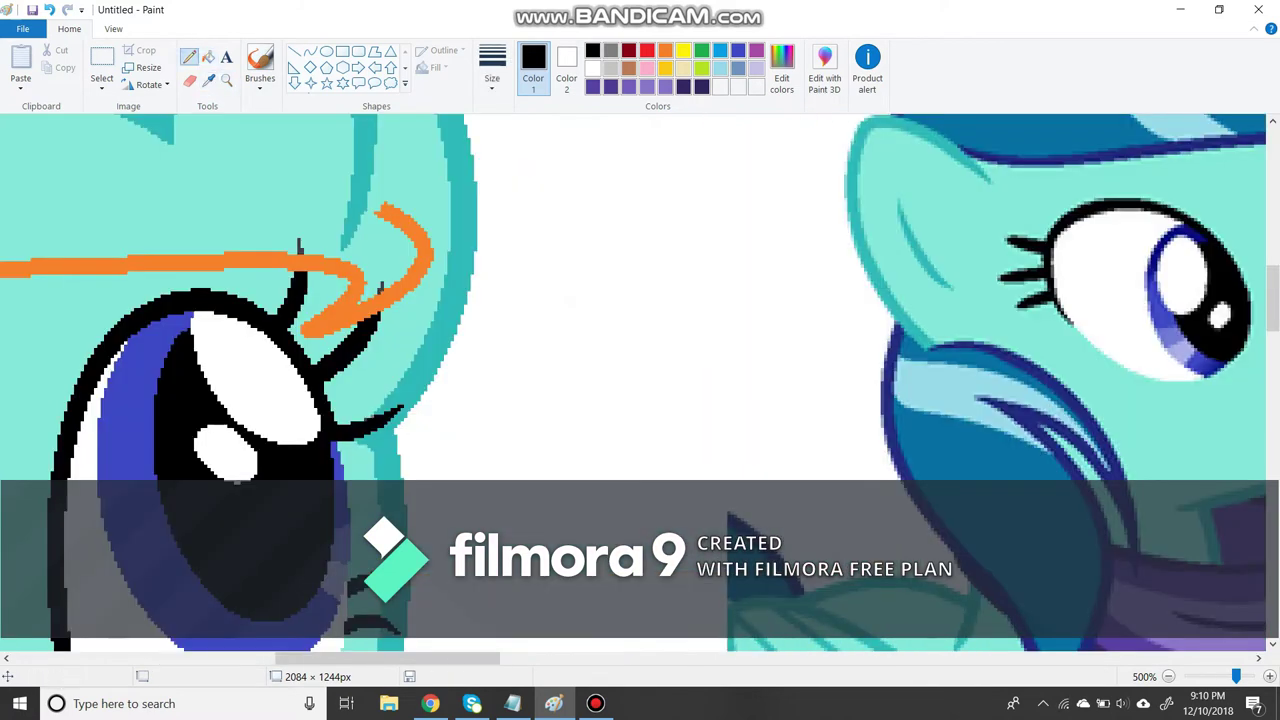
left_click(208, 56)
left_click(310, 51)
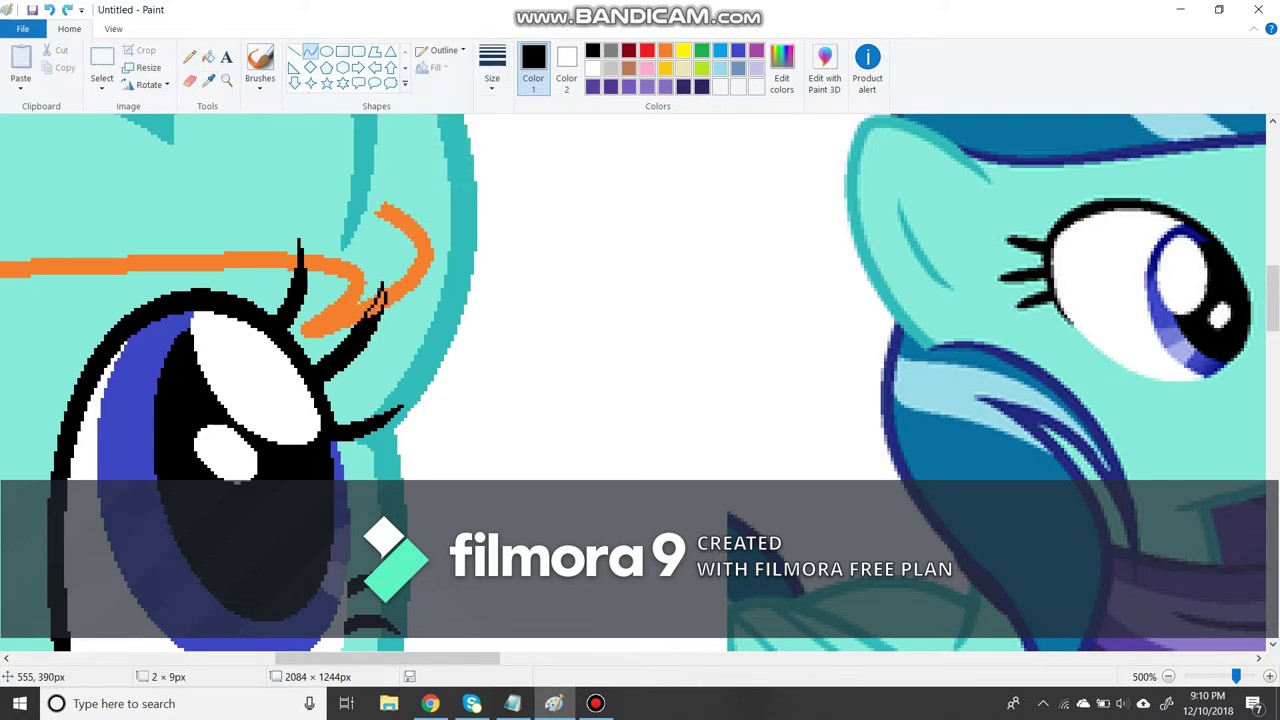
Remove the orange fringe tip beside the right eye's lashes by filling its pieces with the light teal coat colour.
left_click(208, 56)
left_click(208, 80)
left_click(440, 160)
left_click(330, 318)
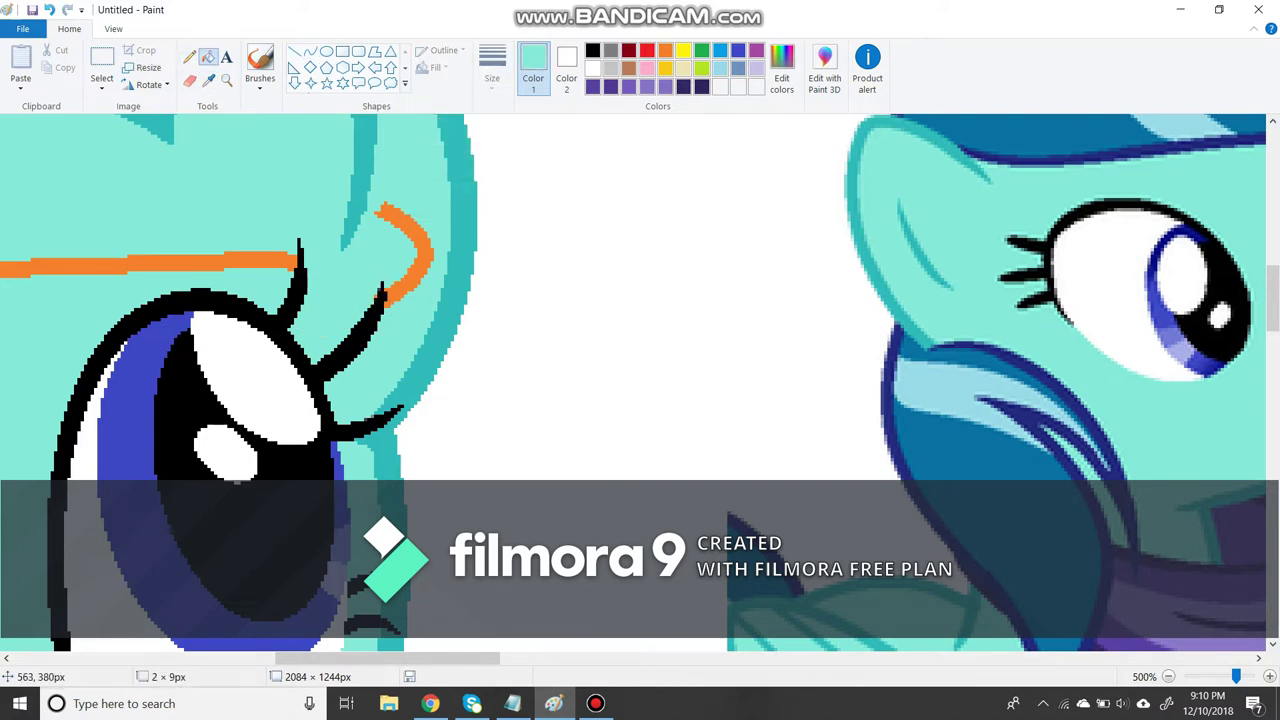
left_click(415, 235)
scroll(640, 380, "down", 3)
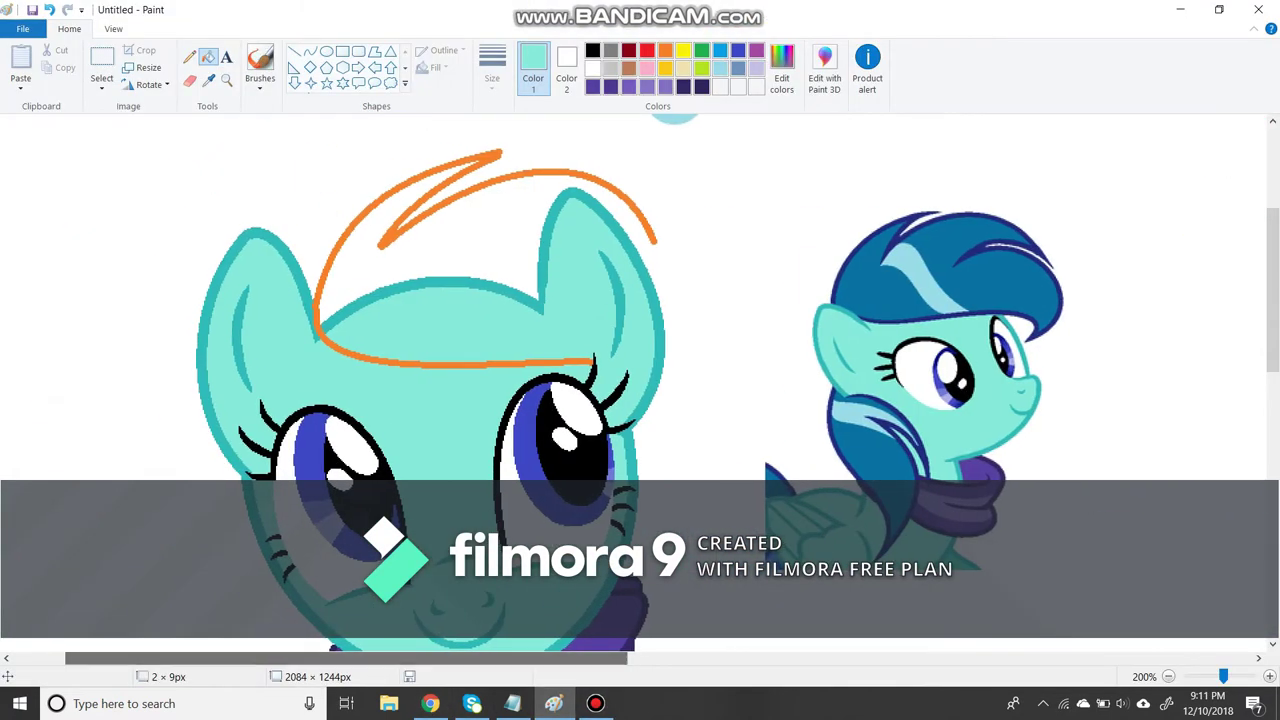
Erase the orange crown sketch above the pony's head, keeping the fringe line across the forehead.
left_click(226, 80)
left_click(380, 280)
left_click(189, 80)
mouse_move(542, 403)
left_mouse_down()
mouse_move(608, 370)
mouse_move(530, 390)
mouse_move(522, 372)
mouse_move(482, 416)
mouse_move(458, 398)
mouse_move(498, 331)
mouse_move(664, 322)
mouse_move(905, 426)
left_mouse_up()
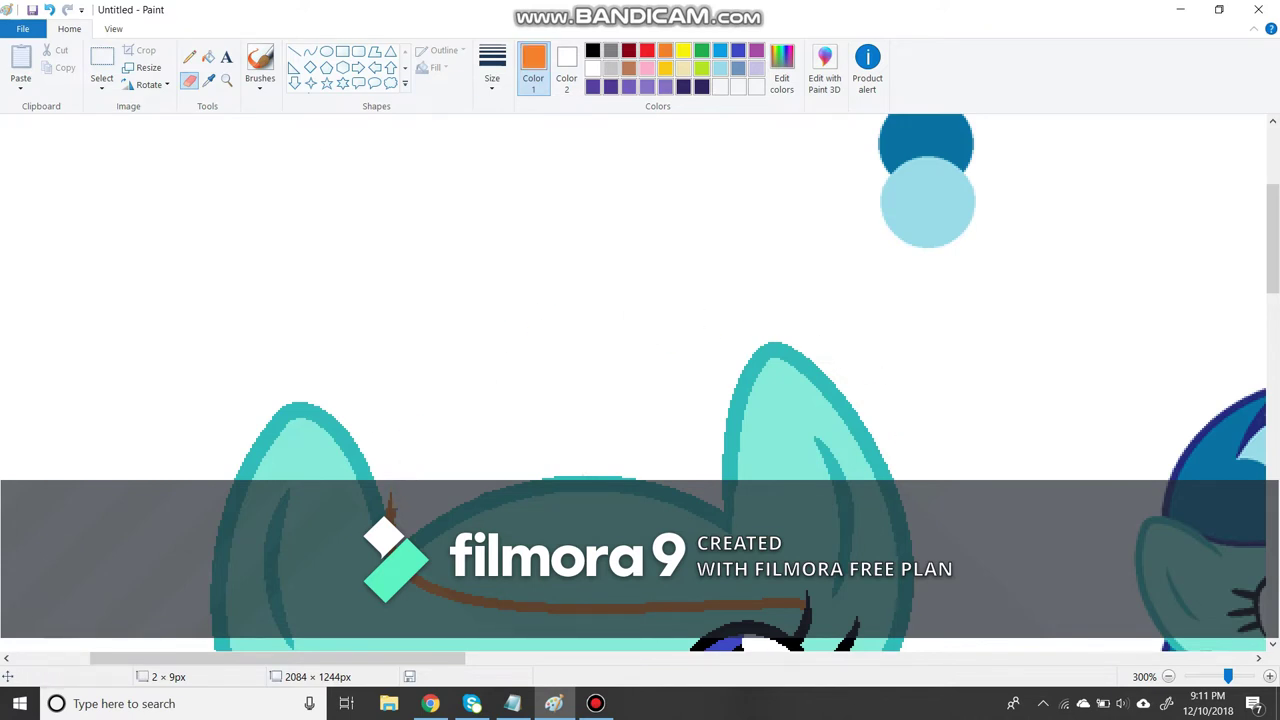
Sketch a new crown in orange curves with a pointed tuft, a notch and a second lock arching over the right ear.
left_click(310, 51)
key("ctrl+Page_Down")
mouse_move(263, 383)
left_mouse_down()
mouse_move(282, 342)
mouse_move(460, 187)
left_mouse_up()
mouse_move(330, 290)
left_mouse_down()
mouse_move(246, 238)
mouse_move(300, 200)
mouse_move(377, 184)
mouse_move(364, 163)
mouse_move(447, 252)
left_mouse_up()
mouse_move(420, 230)
left_mouse_down()
mouse_move(315, 305)
mouse_move(340, 290)
mouse_move(330, 300)
left_mouse_up()
left_click_drag(447, 252, 566, 265)
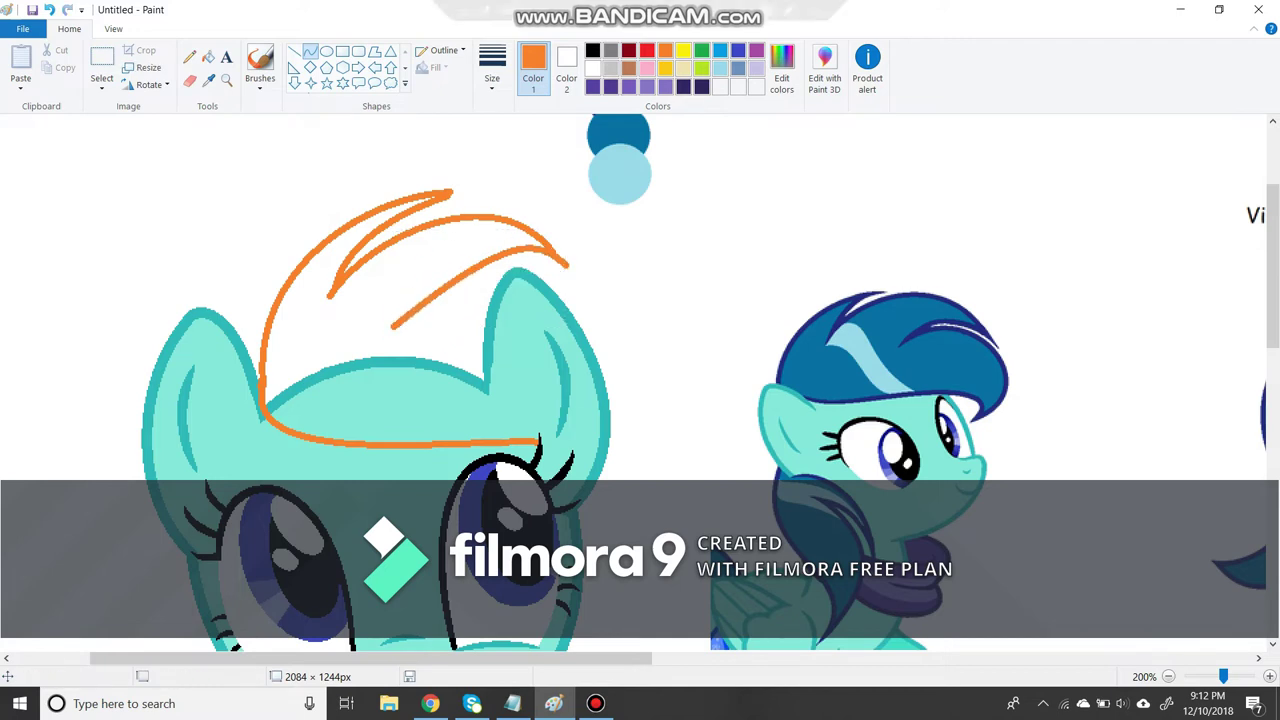
Close the orange mane sketch with a large front lock curving over the right ear to a point beside the right eye.
left_click_drag(393, 325, 540, 440)
mouse_move(500, 300)
left_mouse_down()
mouse_move(640, 300)
mouse_move(690, 380)
left_mouse_up()
left_click_drag(600, 470, 607, 501)
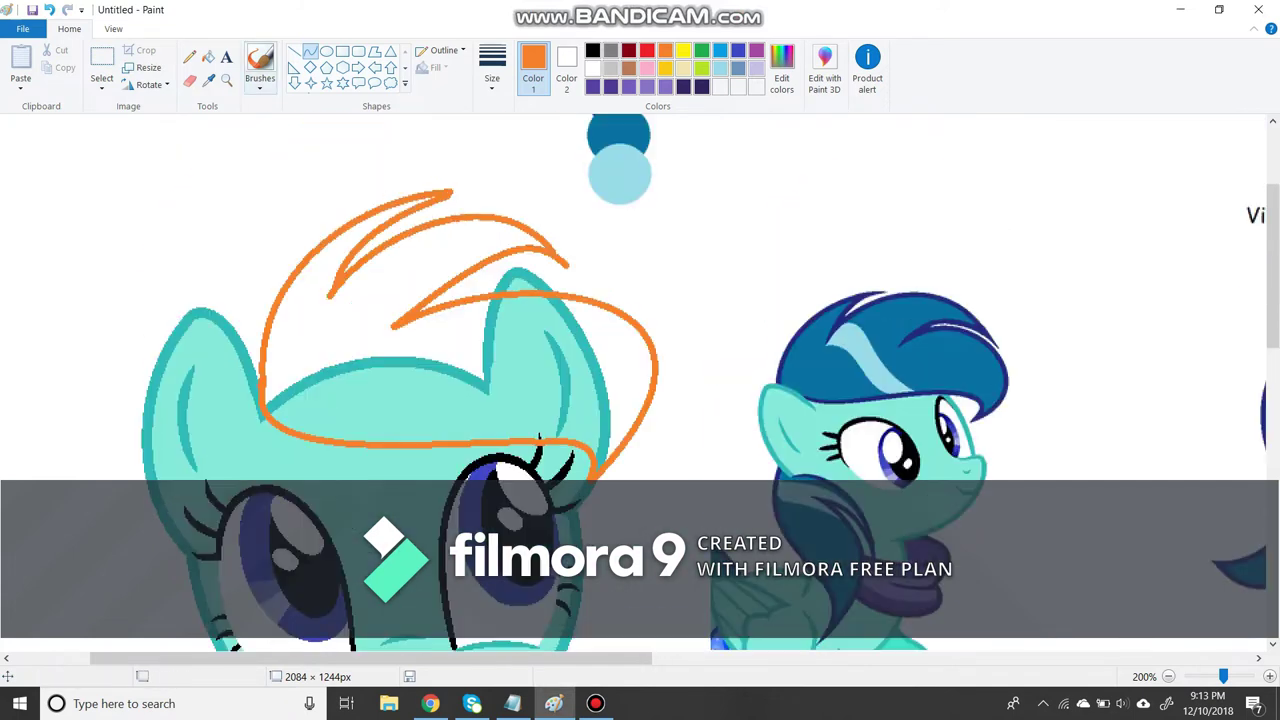
Recolour the orange mane outline dark blue.
left_click(683, 86)
left_click(208, 57)
left_click(470, 215)
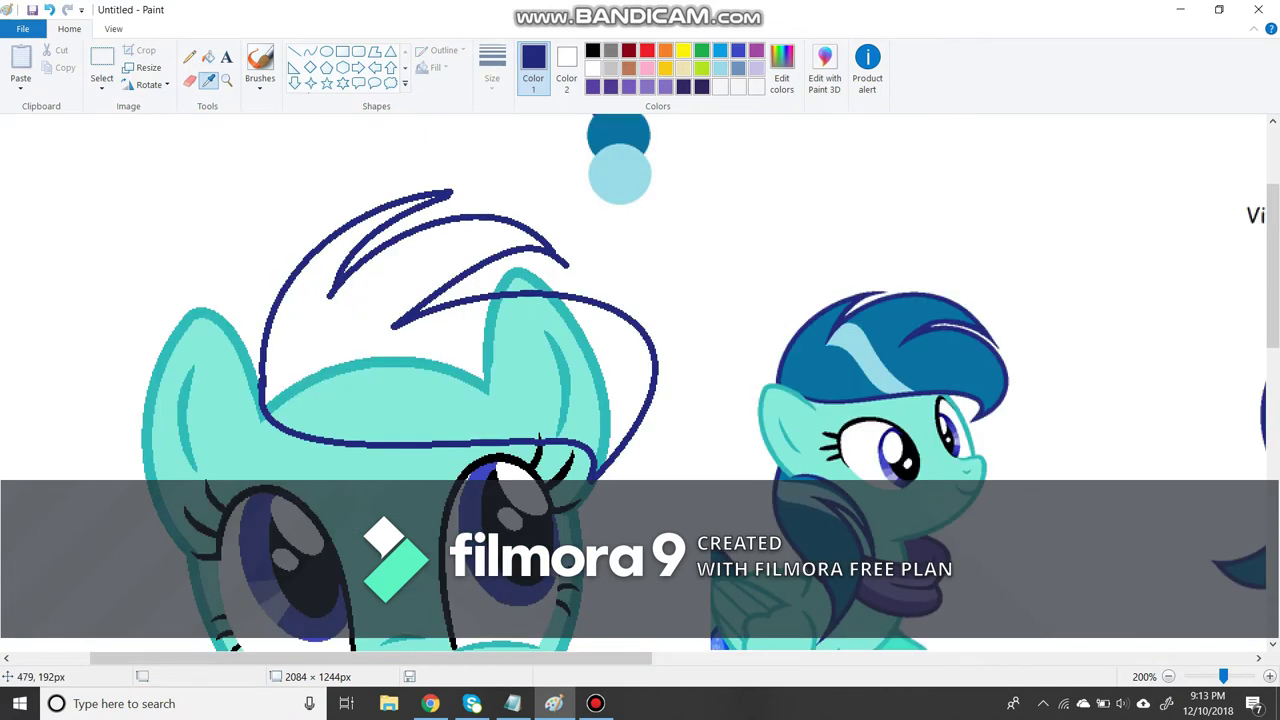
Extend the tips of the top tuft and the second lock into tapered dark blue points.
scroll(416, 122, "up", 3)
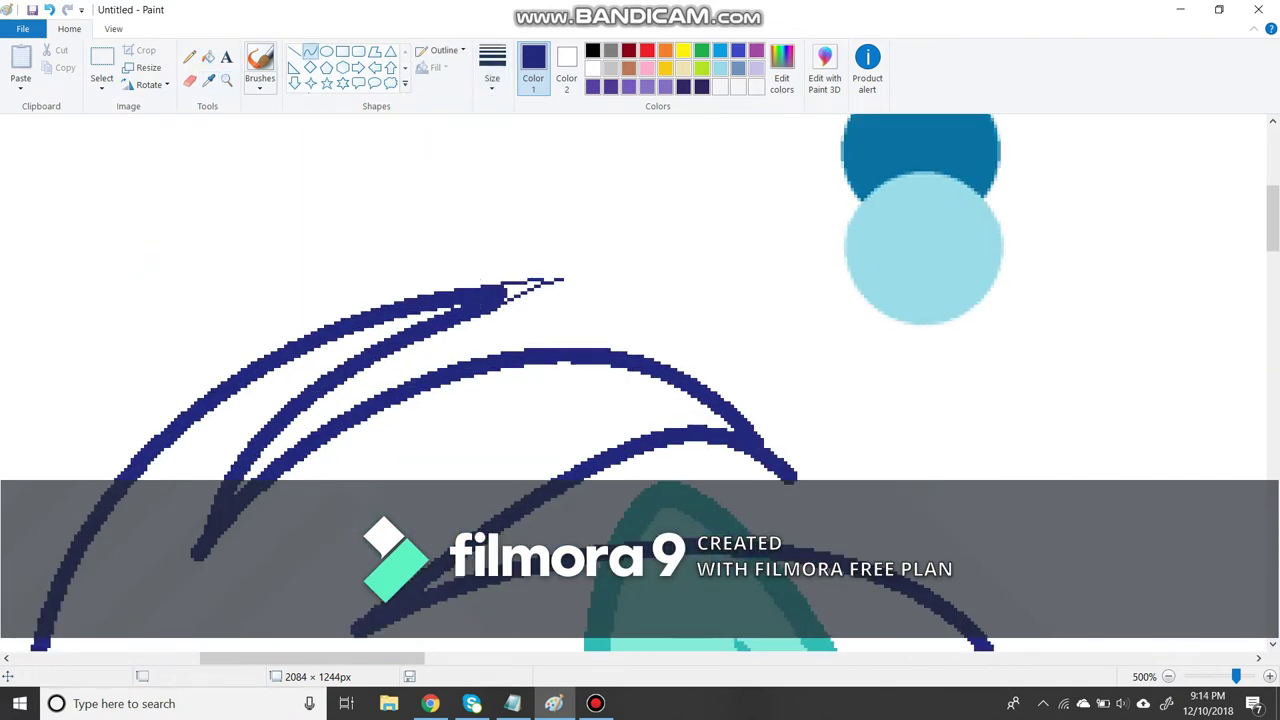
key("Return")
scroll(640, 380, "down", 3)
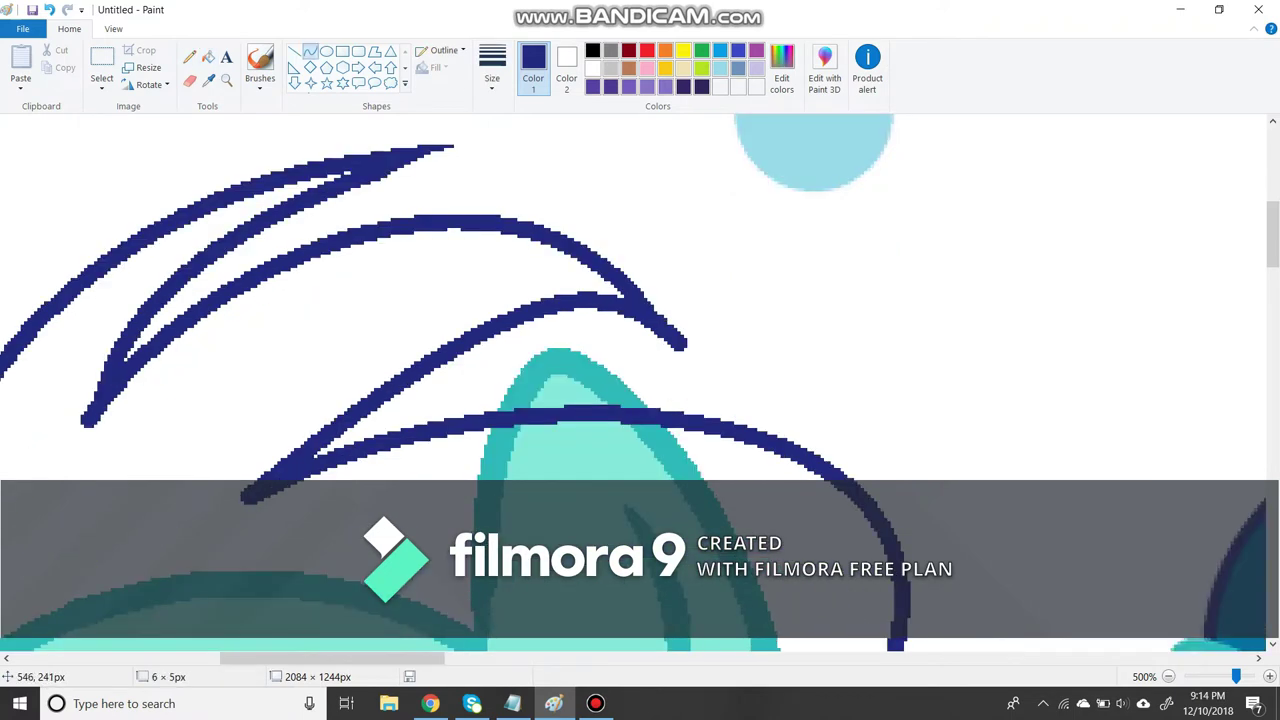
left_click_drag(690, 360, 695, 375)
Fill the whole mane with the reference's mid blue and touch up the leftover spots along its outline.
left_click(189, 57)
scroll(640, 380, "down", 3)
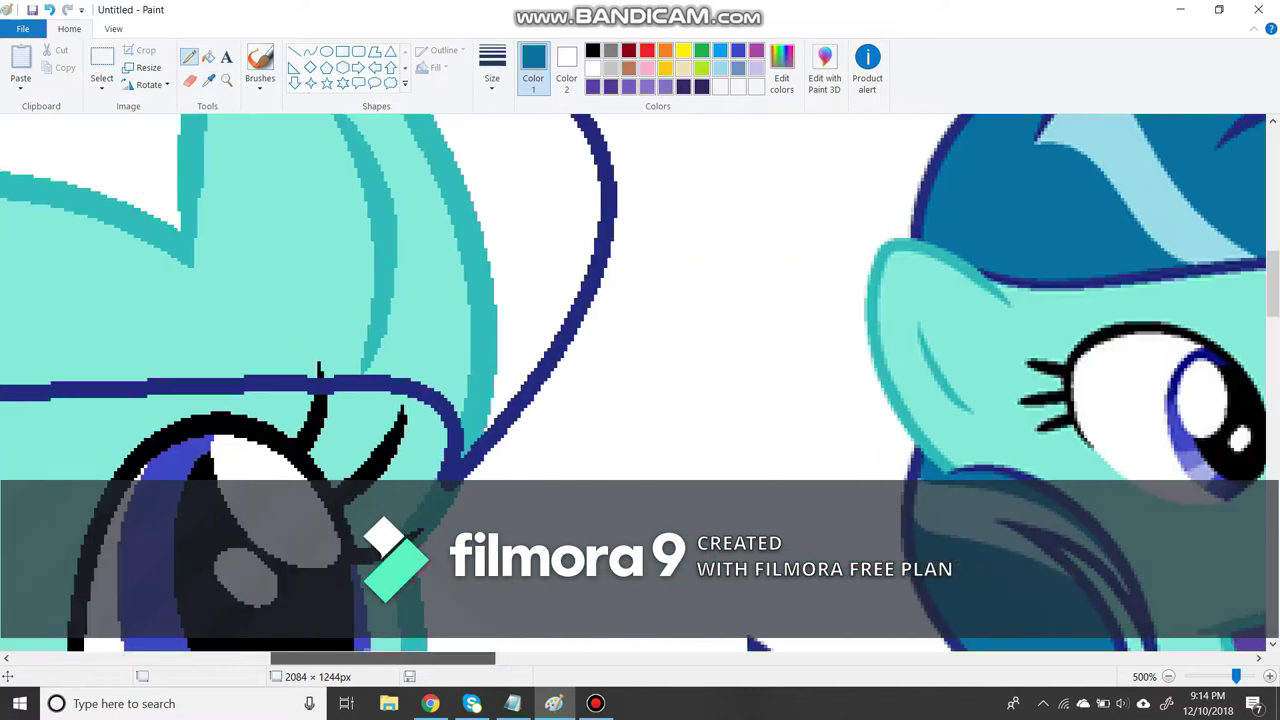
left_click(208, 57)
left_click(225, 302)
scroll(400, 360, "up", 5)
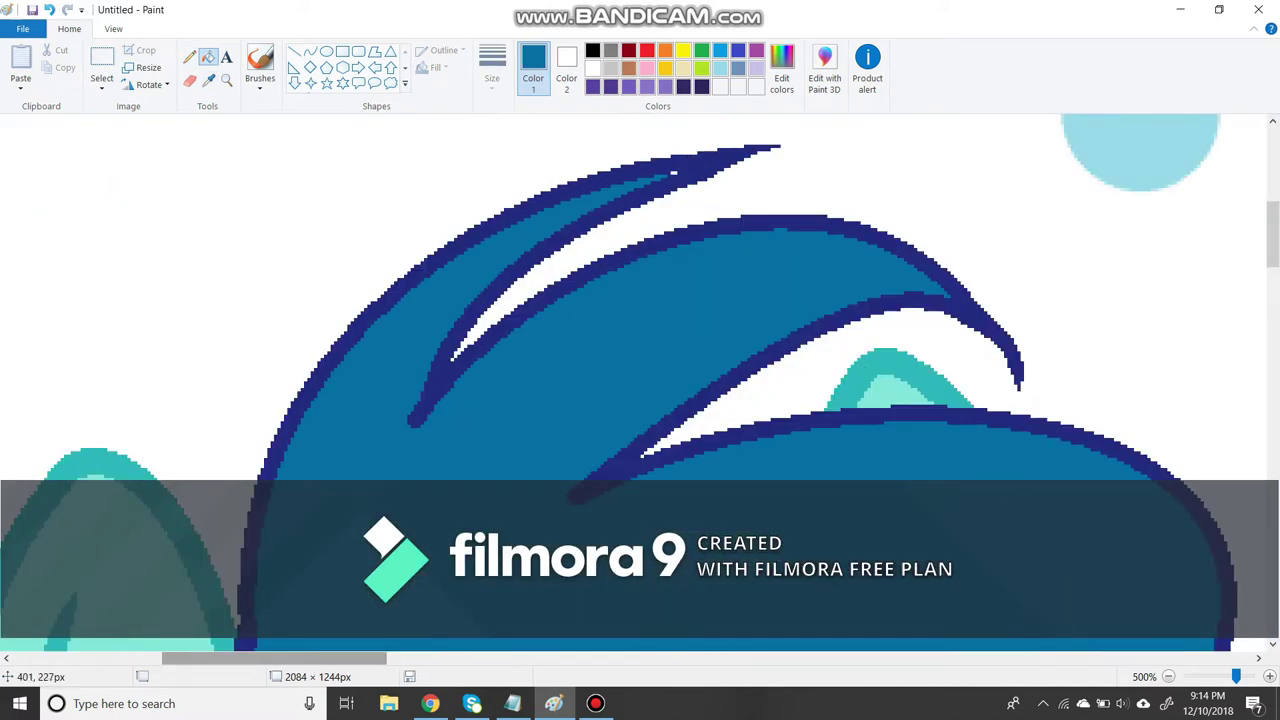
scroll(565, 436, "left", 3)
left_click(290, 628)
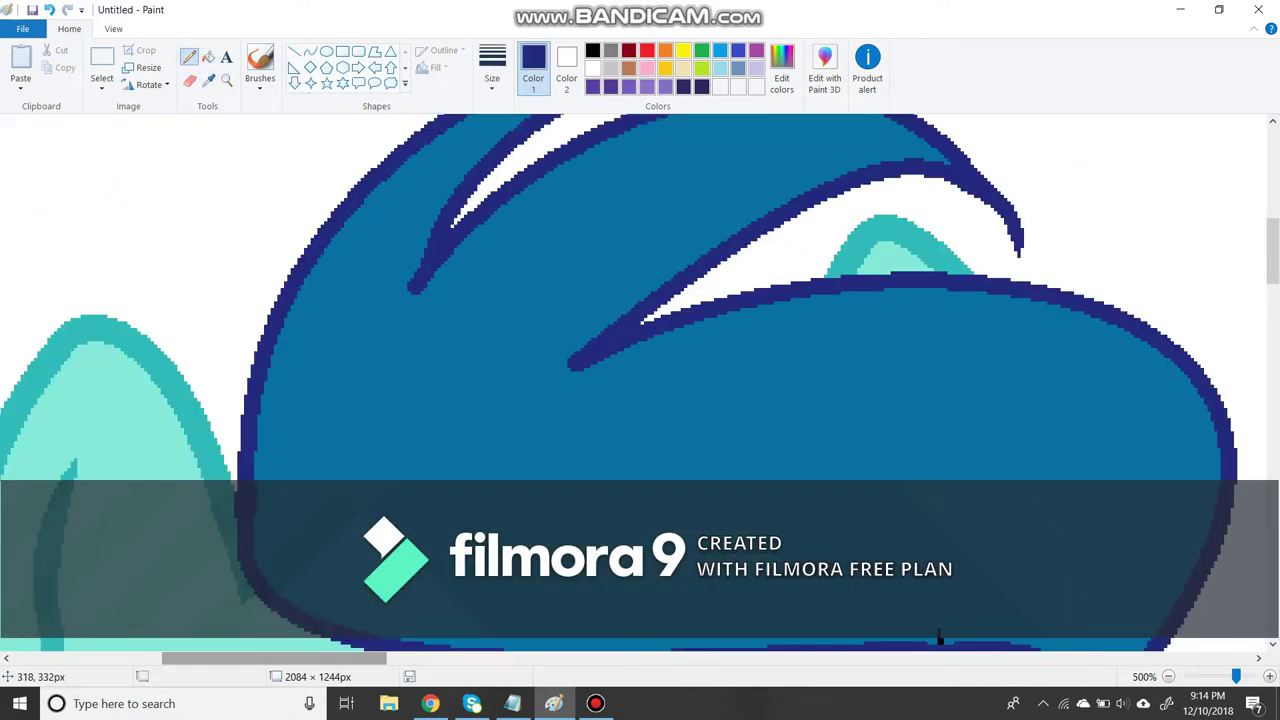
left_click(226, 80)
right_click(580, 344)
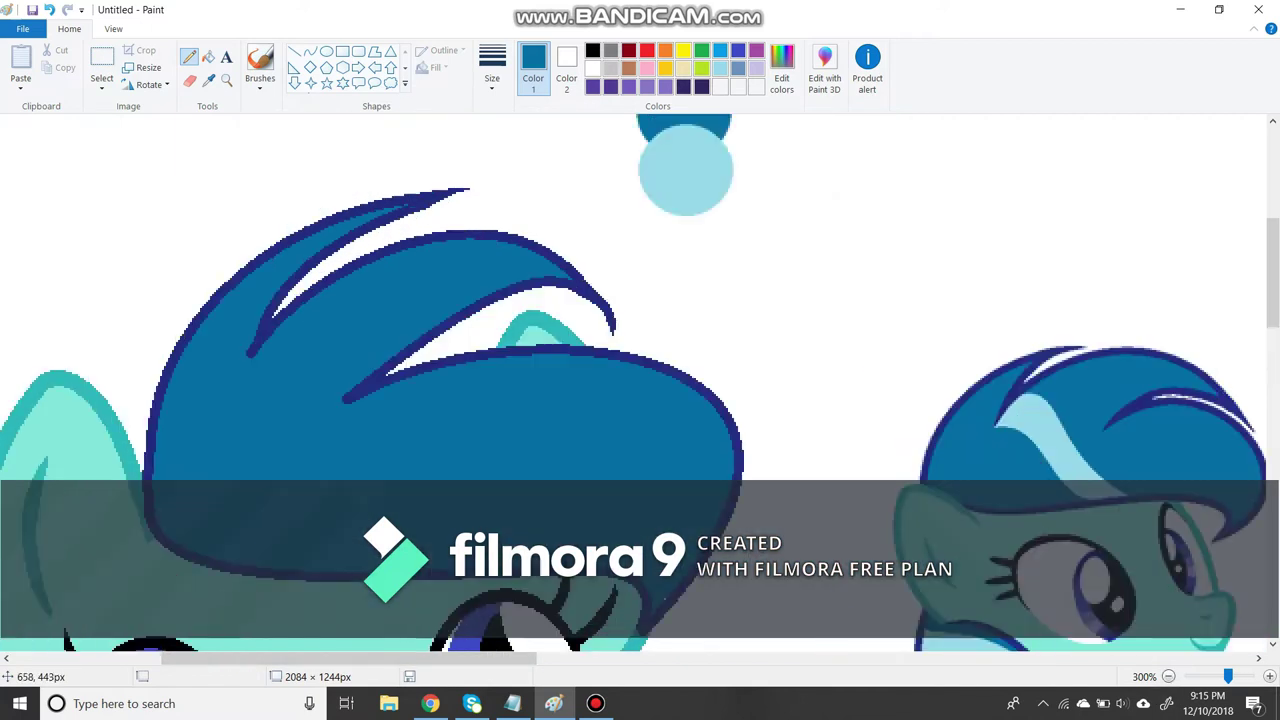
Add the mane's mid blue to the custom palette colours.
left_click(580, 344)
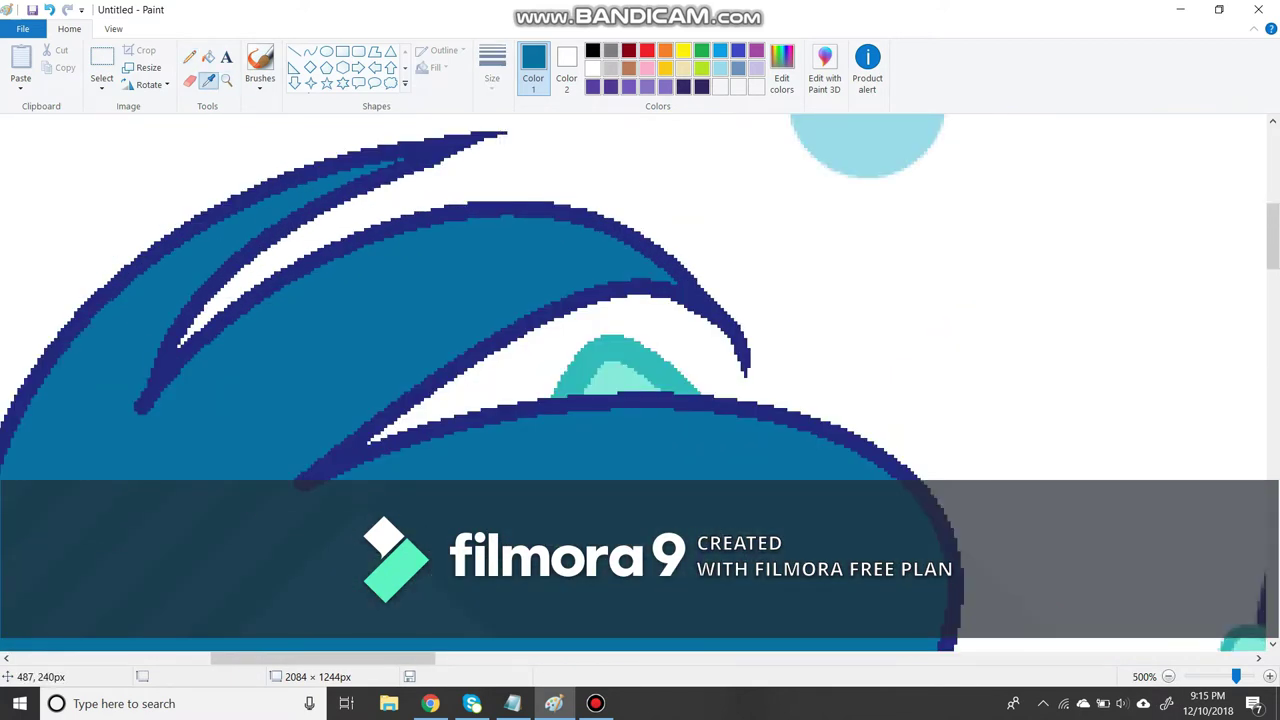
left_click(781, 72)
left_click(476, 461)
Clear the ear tip showing in the gap between the second lock and the front lock by filling it with white.
left_click(310, 51)
left_click_drag(735, 342, 420, 400)
left_click_drag(520, 355, 575, 333)
key("ctrl+z")
scroll(600, 300, "down", 2)
left_click(207, 57)
left_click(592, 68)
left_click(570, 255)
left_click(628, 250)
scroll(667, 623, "down", 3)
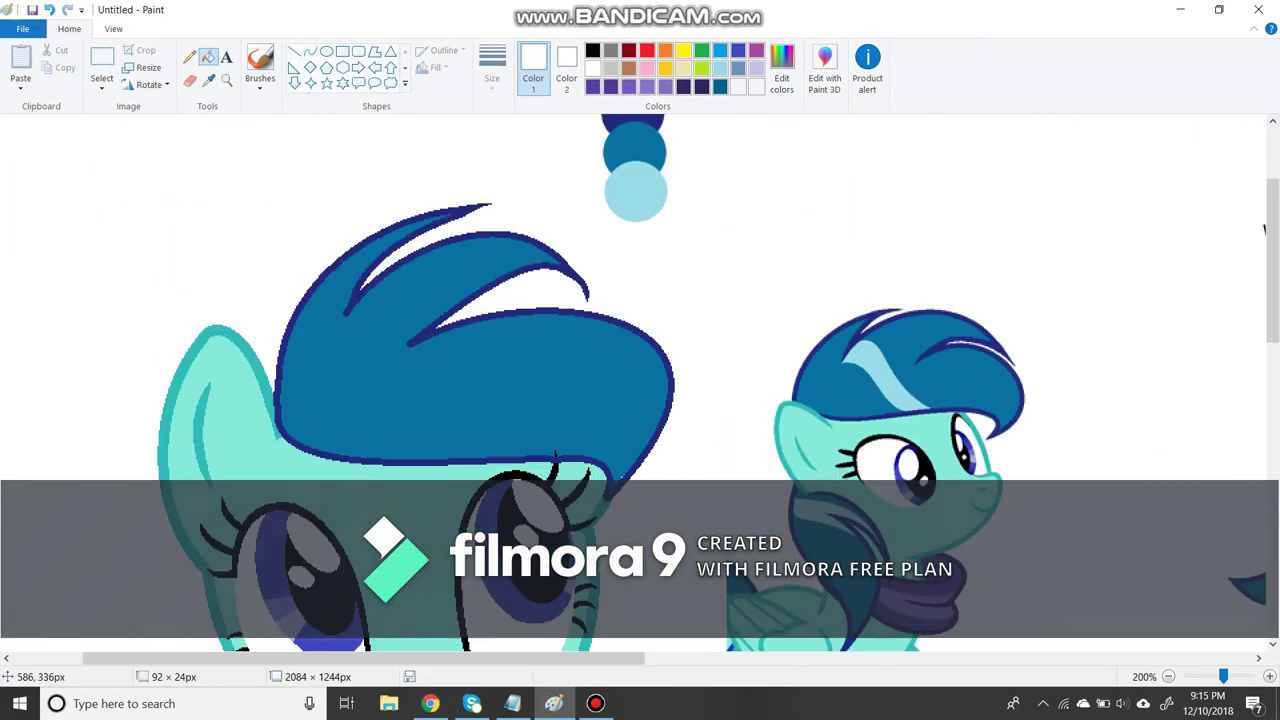
scroll(656, 496, "up", 1)
Remove the dark blue outline along the top and front of the front lock by filling it with white.
left_click(189, 57)
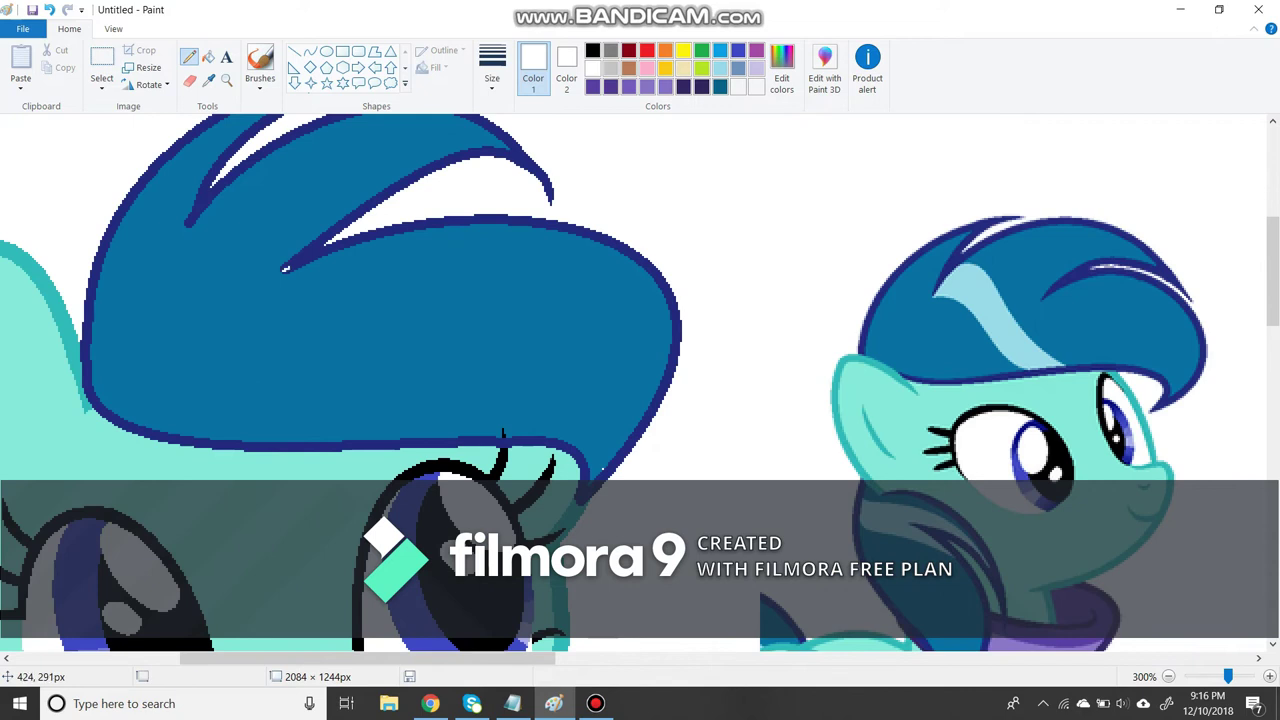
left_click(208, 80)
left_click(836, 400)
left_click(592, 68)
key("ctrl+z")
left_click(208, 80)
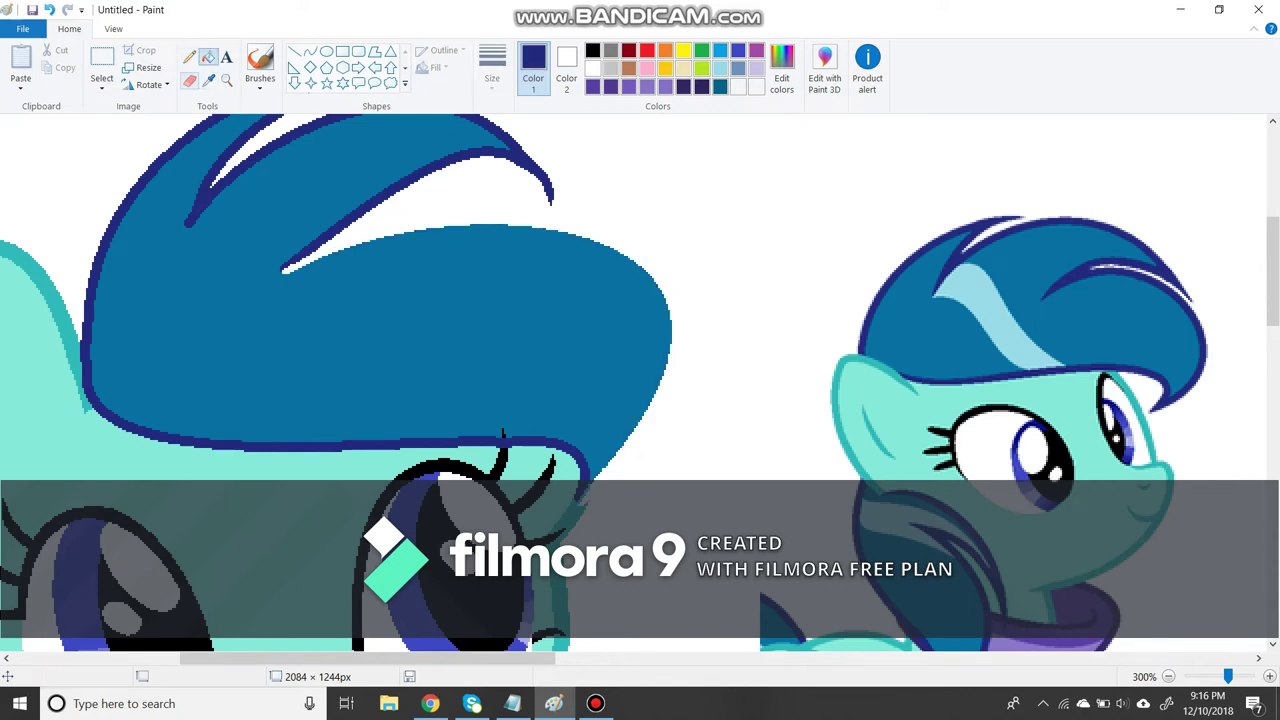
Redraw the front lock's outline as a wider dark blue curve and fill the added area with mid blue.
left_click(430, 170)
left_click(310, 50)
mouse_move(283, 270)
left_mouse_down()
mouse_move(686, 214)
mouse_move(692, 278)
left_mouse_up()
left_click_drag(480, 200, 470, 170)
left_click_drag(692, 278, 582, 490)
left_click_drag(660, 380, 740, 365)
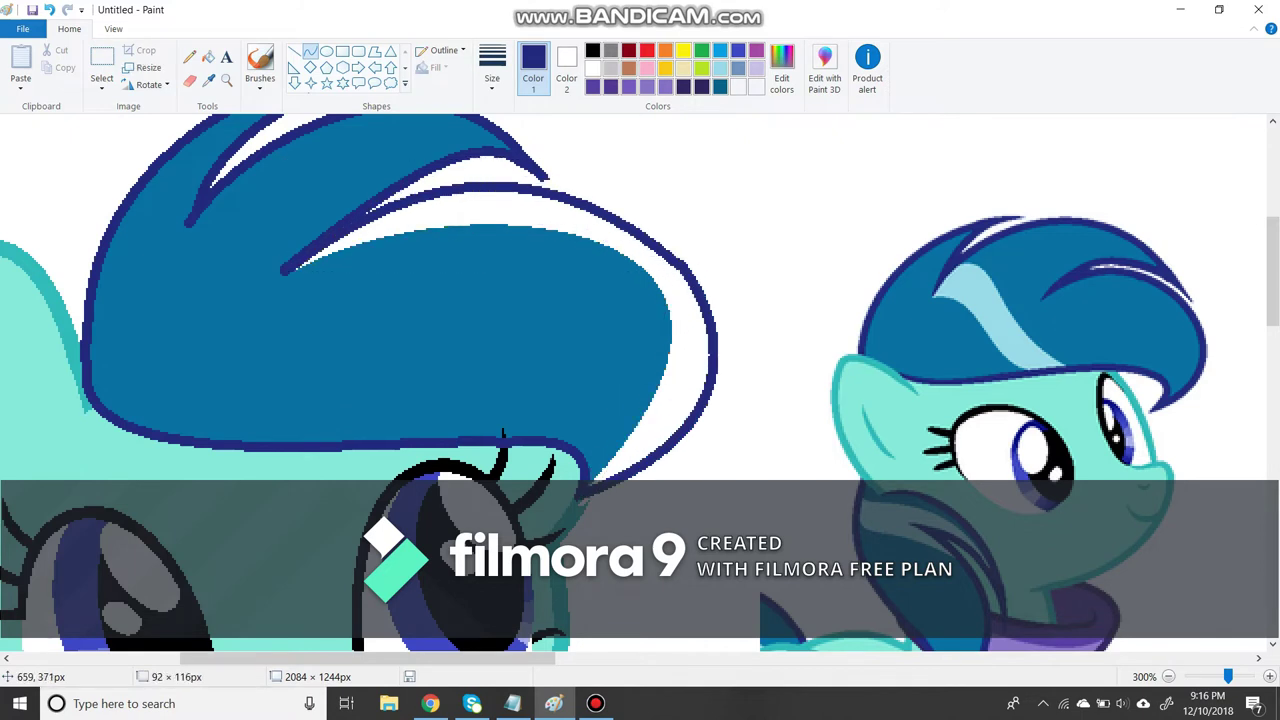
left_click(208, 57)
left_click(680, 380)
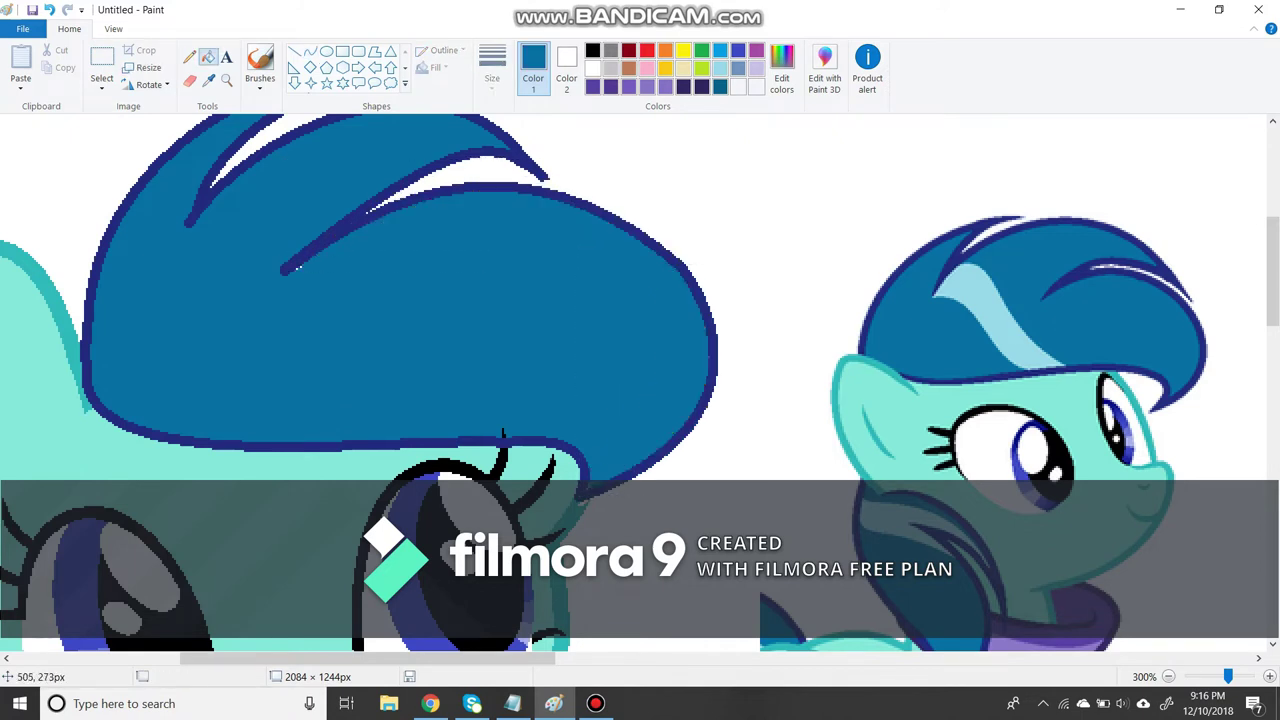
Erase the short tip of the mane's second lock.
left_click(226, 80)
left_click(424, 283)
left_click(189, 80)
scroll(443, 368, "down", 5)
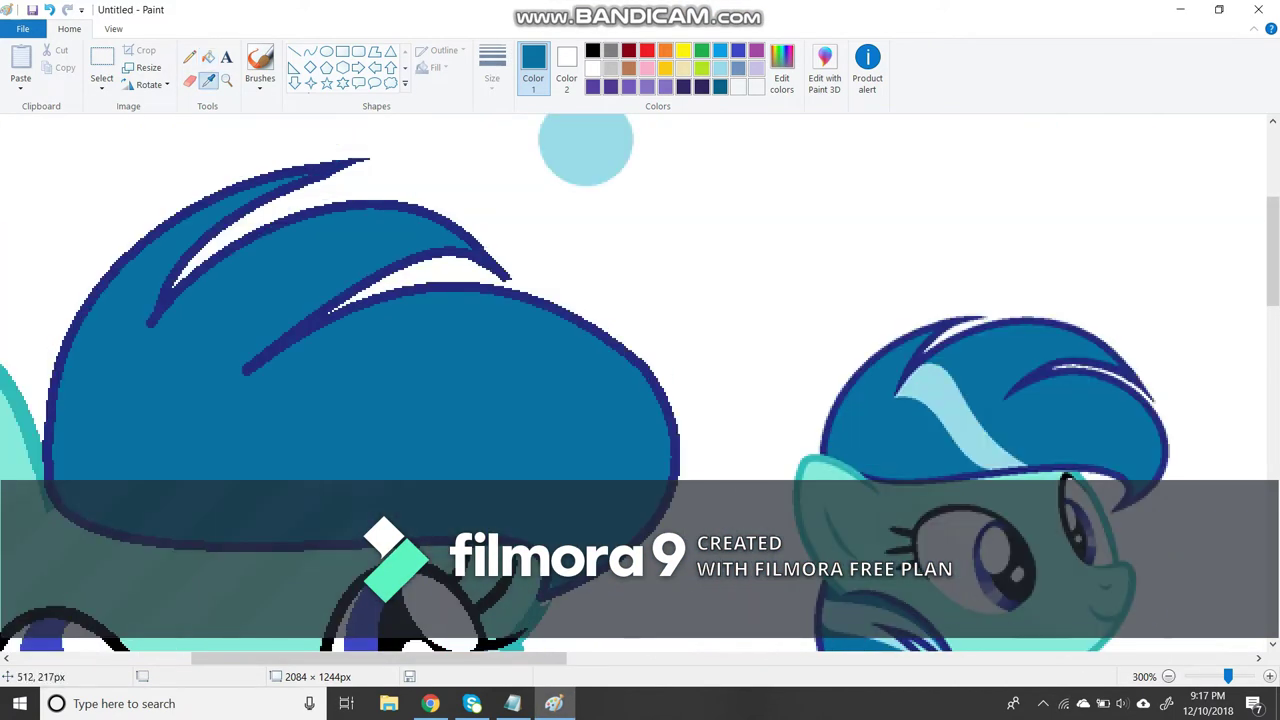
left_click(510, 270)
mouse_move(510, 270)
left_mouse_down()
mouse_move(350, 205)
mouse_move(628, 265)
left_mouse_up()
Redraw the second lock's tip in dark blue curves, reaching farther out over the front lock.
left_click(208, 80)
left_click(300, 190)
left_click(492, 78)
left_click(310, 51)
left_click(492, 78)
left_click(454, 180)
left_click_drag(470, 240, 450, 190)
left_click_drag(628, 265, 430, 256)
left_click_drag(520, 258, 510, 248)
Fill the lengthened second lock with mid blue.
left_click(300, 400)
left_click(208, 57)
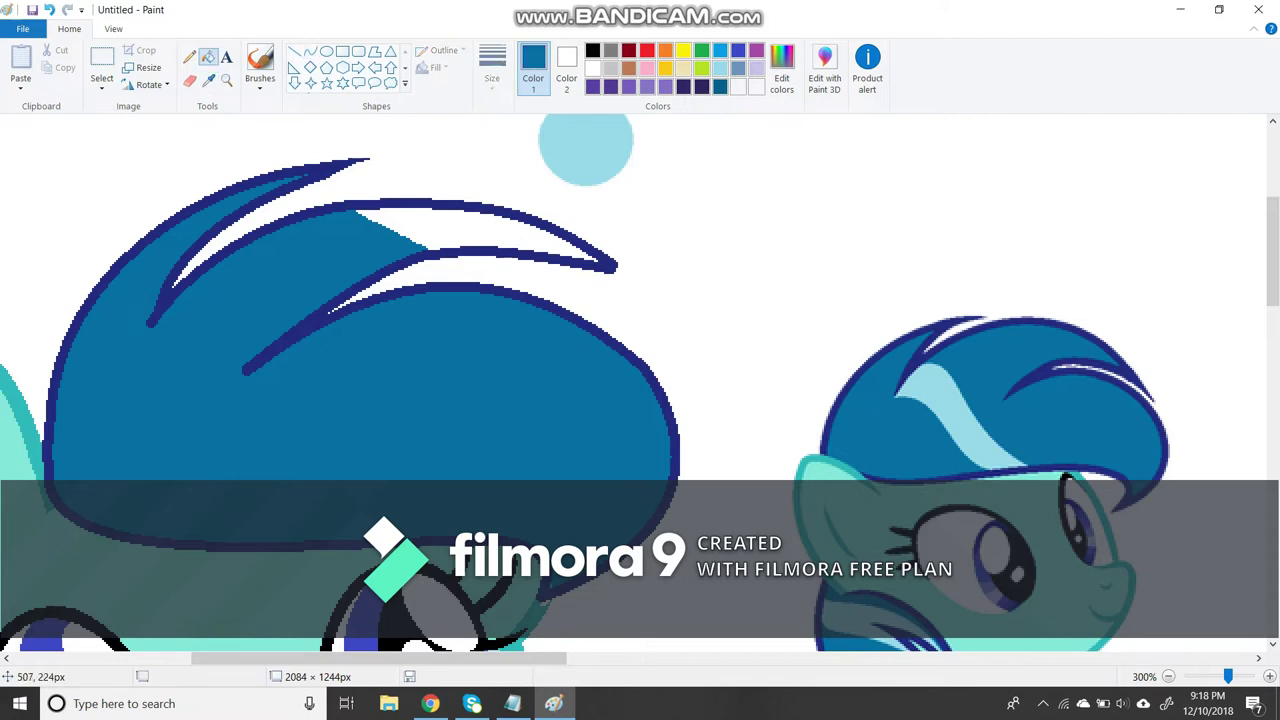
left_click(385, 224)
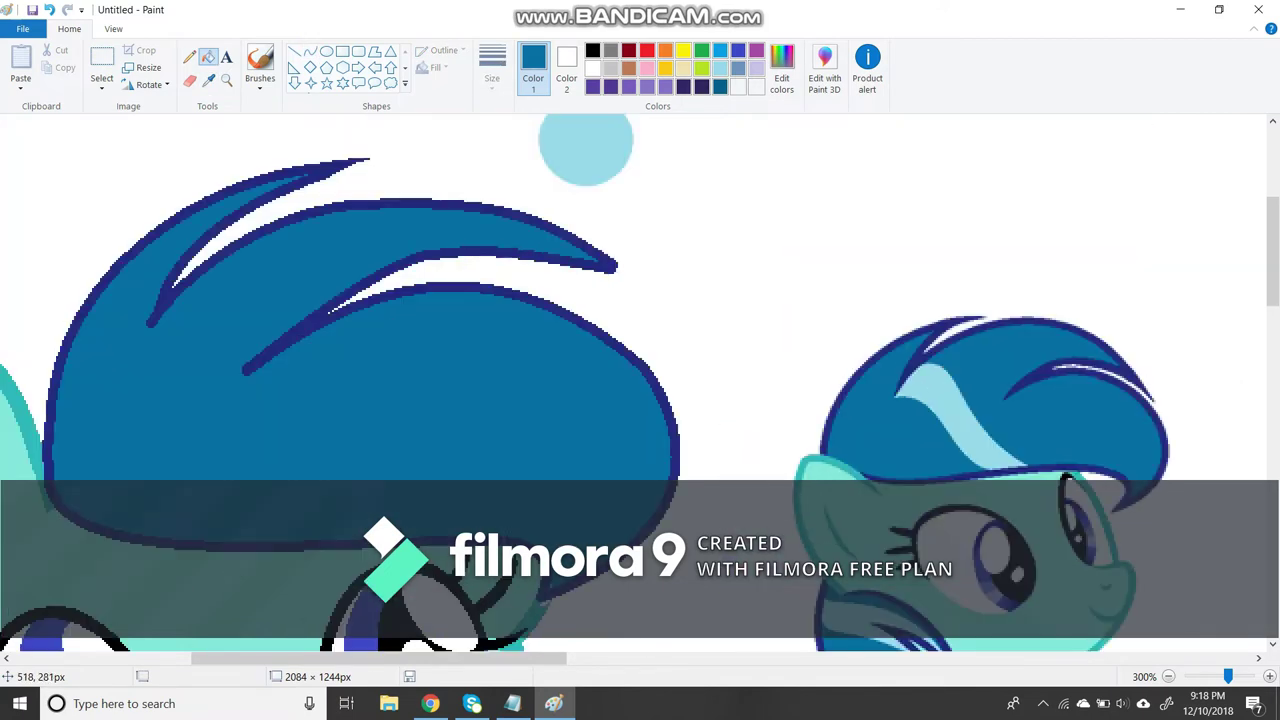
Taper the inner ends of both mane notches to points, trimming the lower one with mid blue and extending the upper in dark blue.
left_click(226, 80)
left_click(460, 290)
left_click(460, 290)
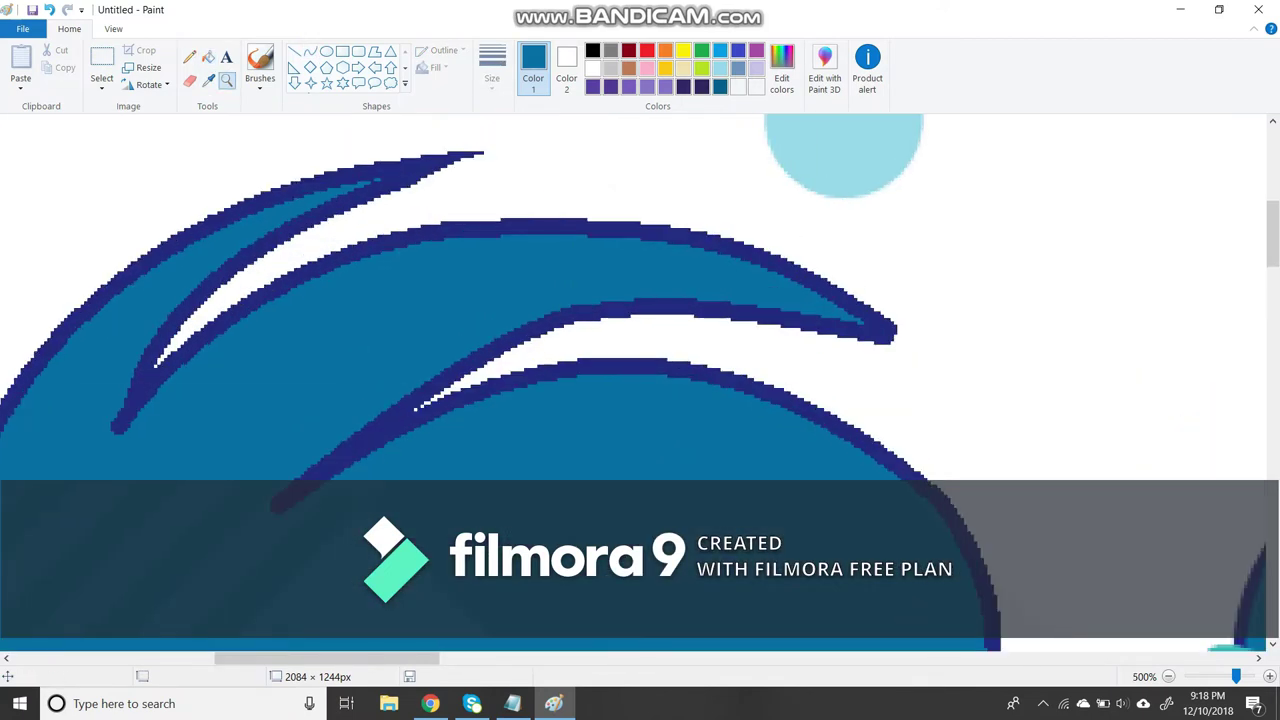
left_click(310, 51)
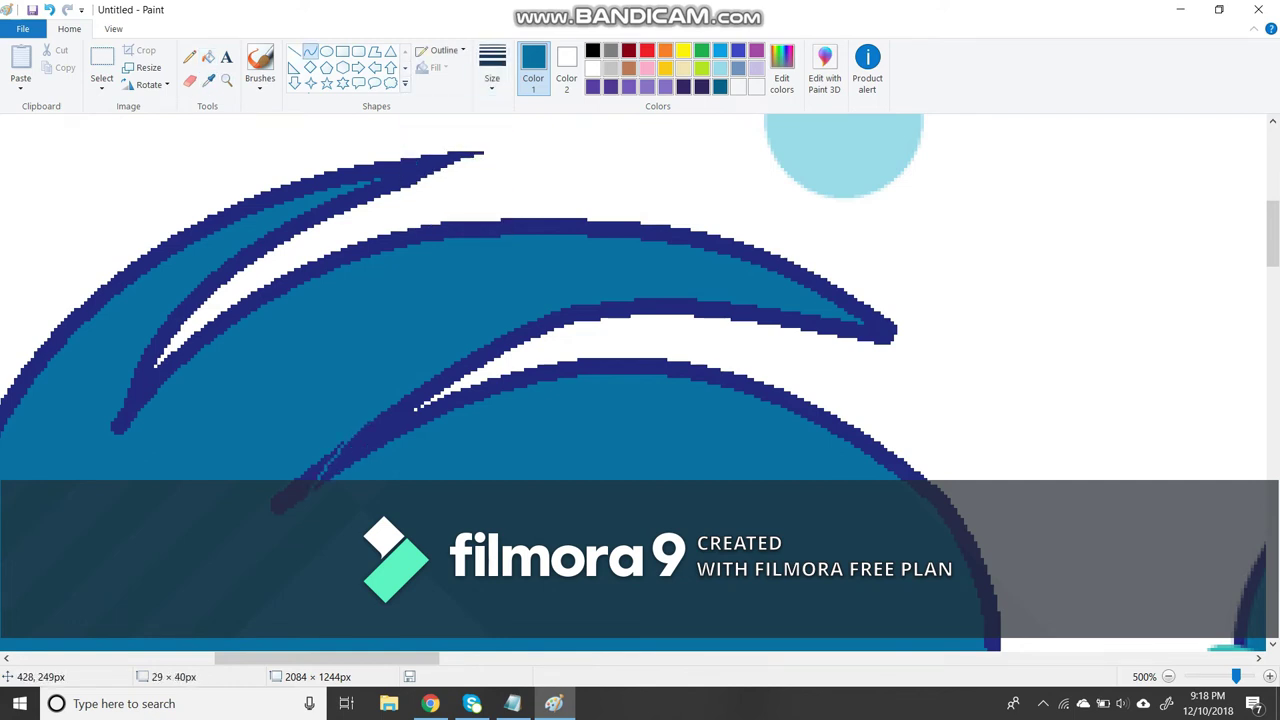
left_click(208, 57)
left_click(292, 498)
left_click(310, 51)
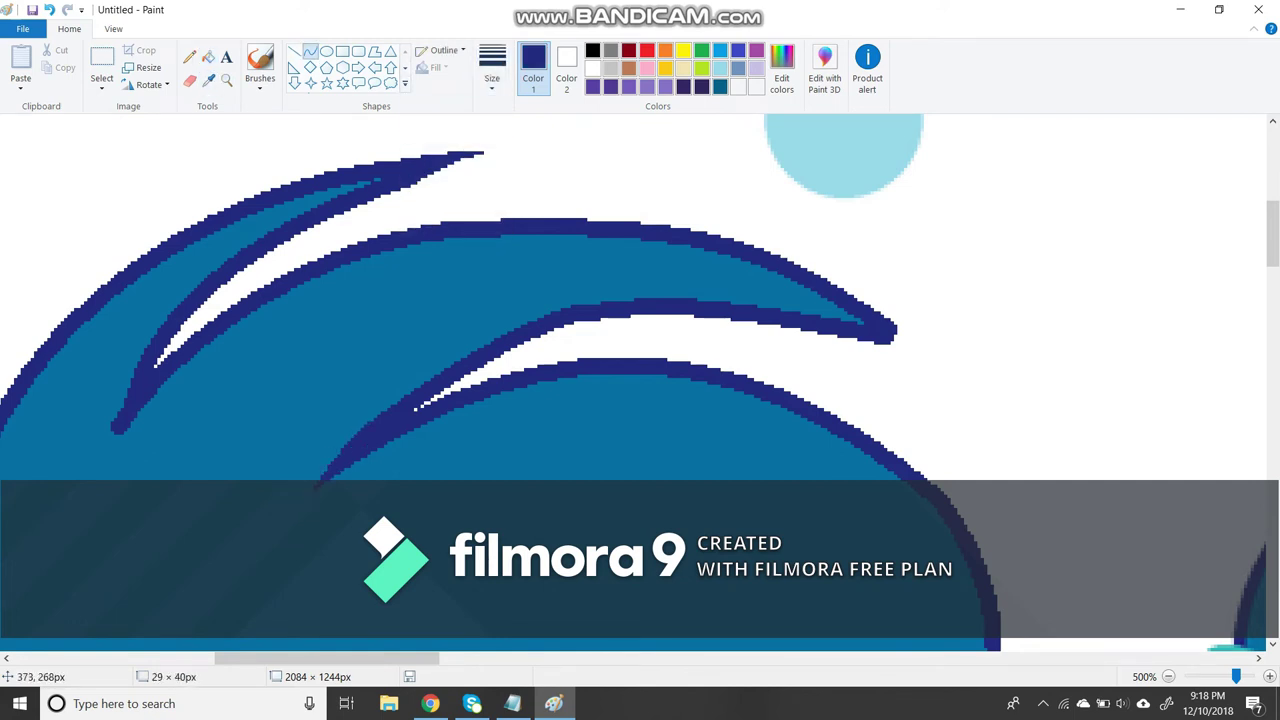
left_click(189, 57)
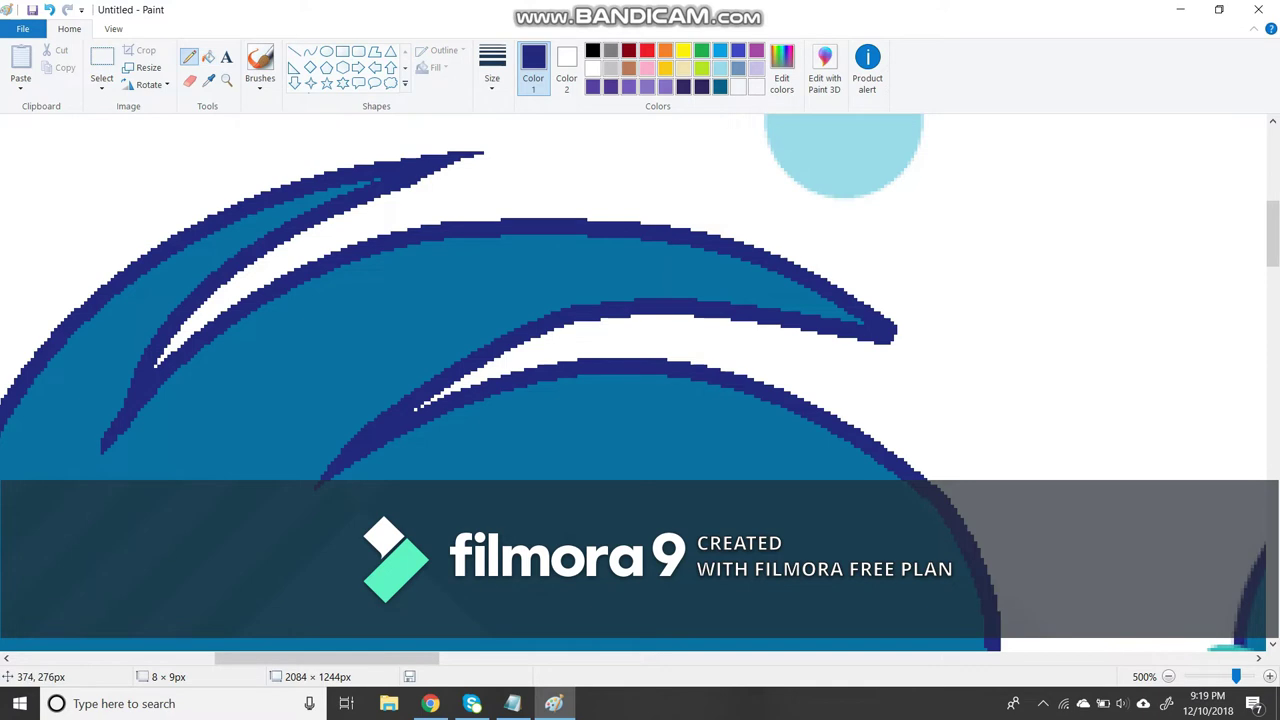
Extend the second lock's outer tip into a sharp dark blue point with thin curves and fill it.
left_click(310, 51)
left_click(492, 70)
left_click(470, 123)
left_click_drag(896, 331, 927, 356)
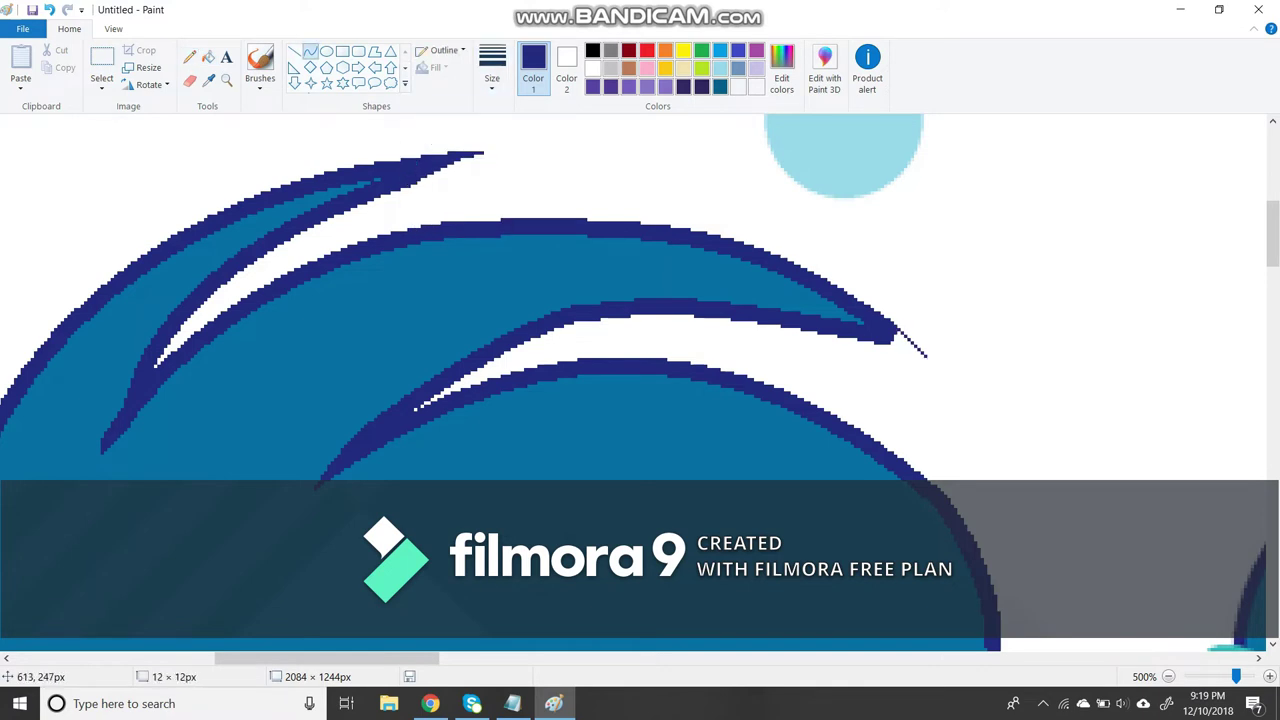
left_click(207, 57)
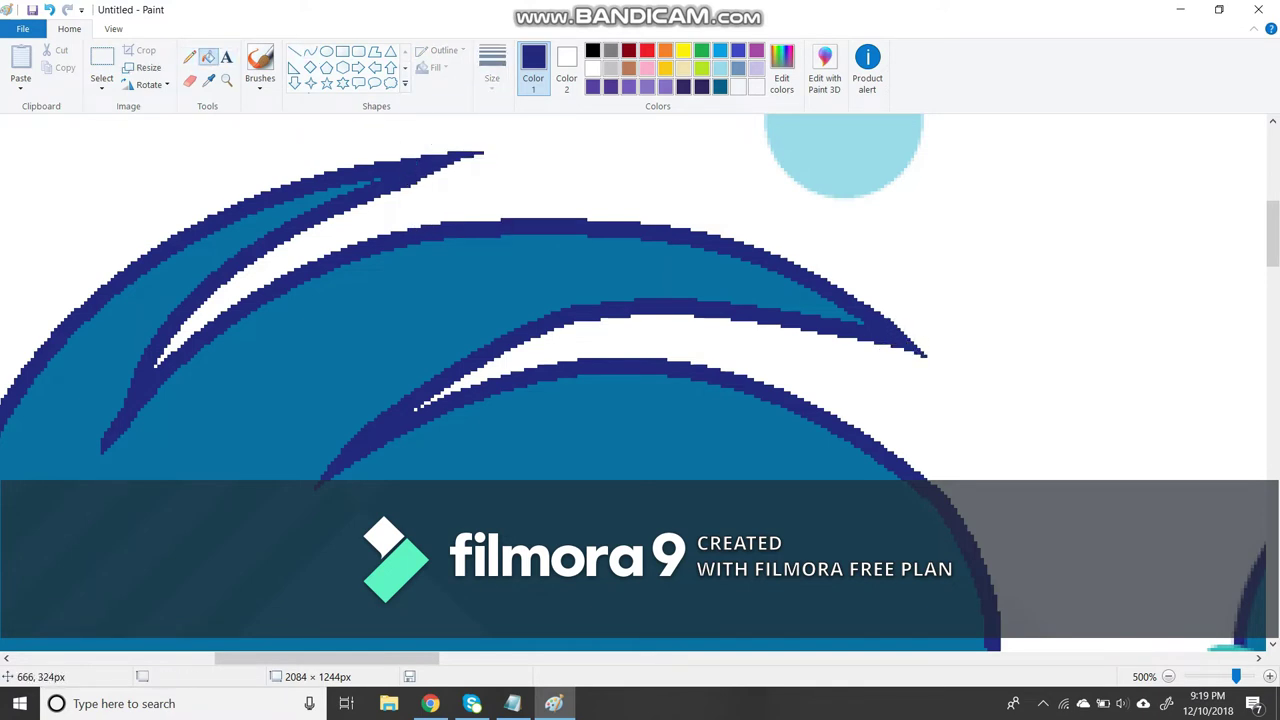
Extend the front lock's lower end into a dark blue point beside the far eye with thin curves and fill it.
scroll(640, 390, "down", 3)
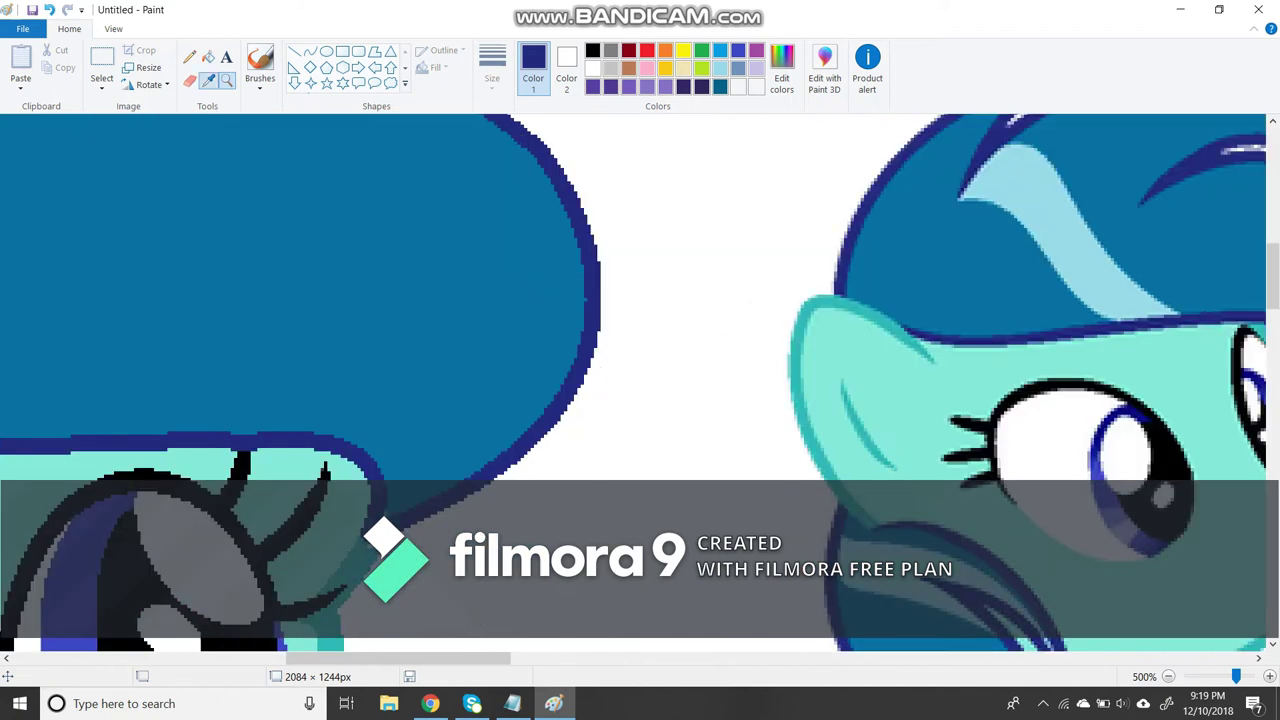
left_click(208, 80)
left_click(300, 250)
left_click(208, 80)
left_click(595, 320)
left_click(310, 51)
left_click(491, 67)
left_click(452, 217)
left_click_drag(395, 500, 338, 565)
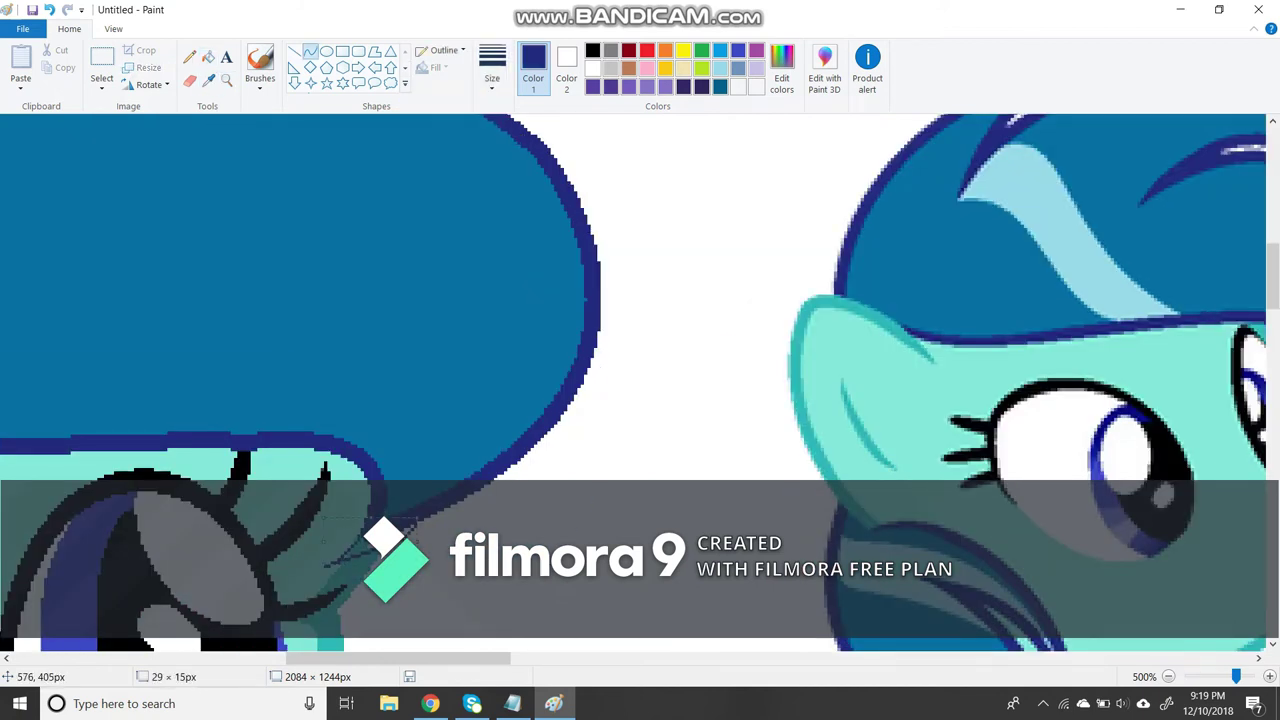
left_click(208, 56)
Smooth the lower dark blue edge of the front lock where it meets the new point and pick the lash black.
scroll(640, 380, "up", 2, "ctrl")
left_click(189, 56)
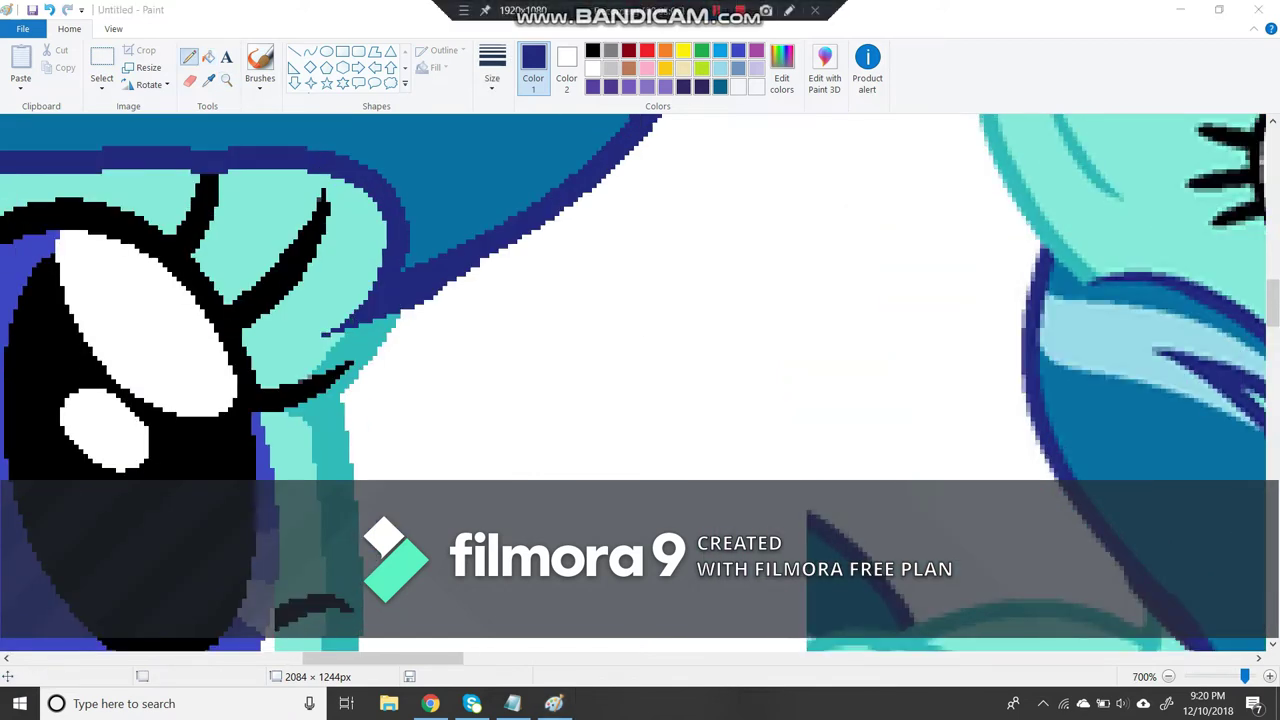
left_click(310, 51)
left_click_drag(364, 346, 588, 192)
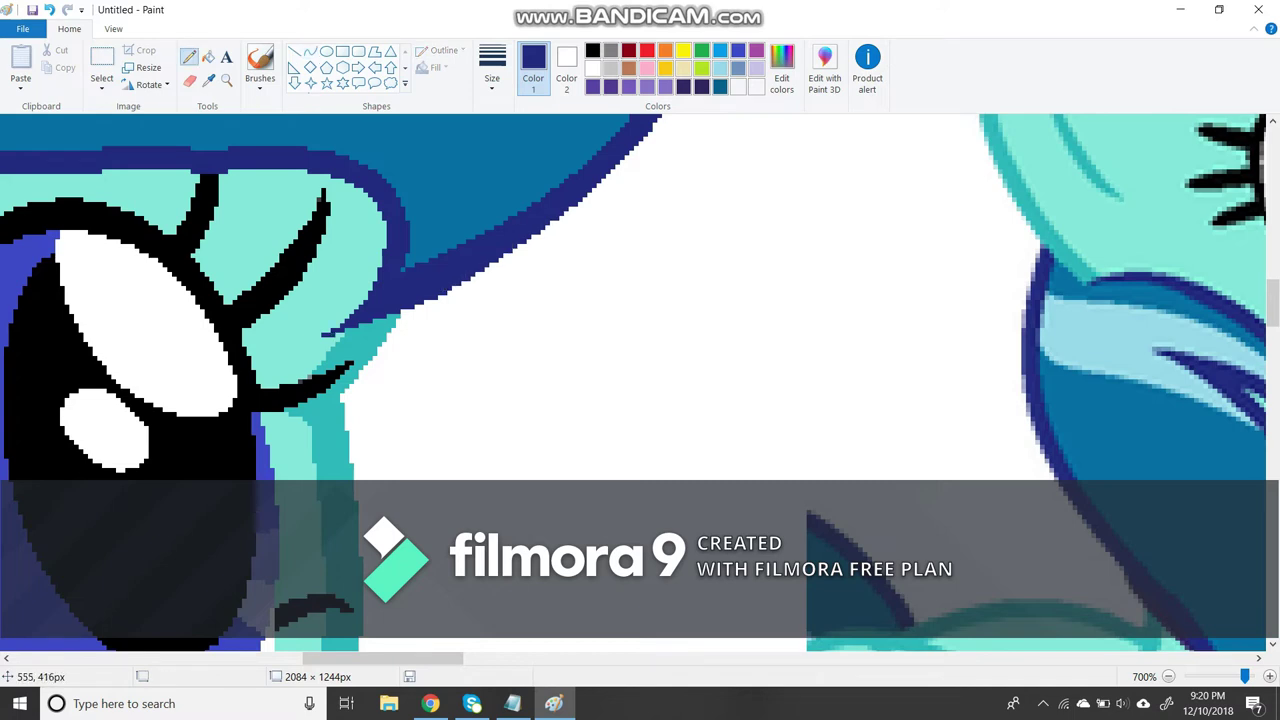
left_click(208, 80)
left_click(214, 150)
Draw a thin light blue S-curve from the upper mane notch's inner tip down to the forehead line as the streak's rear edge.
scroll(640, 380, "down", 3)
scroll(640, 380, "up", 1)
scroll(640, 380, "up", 2)
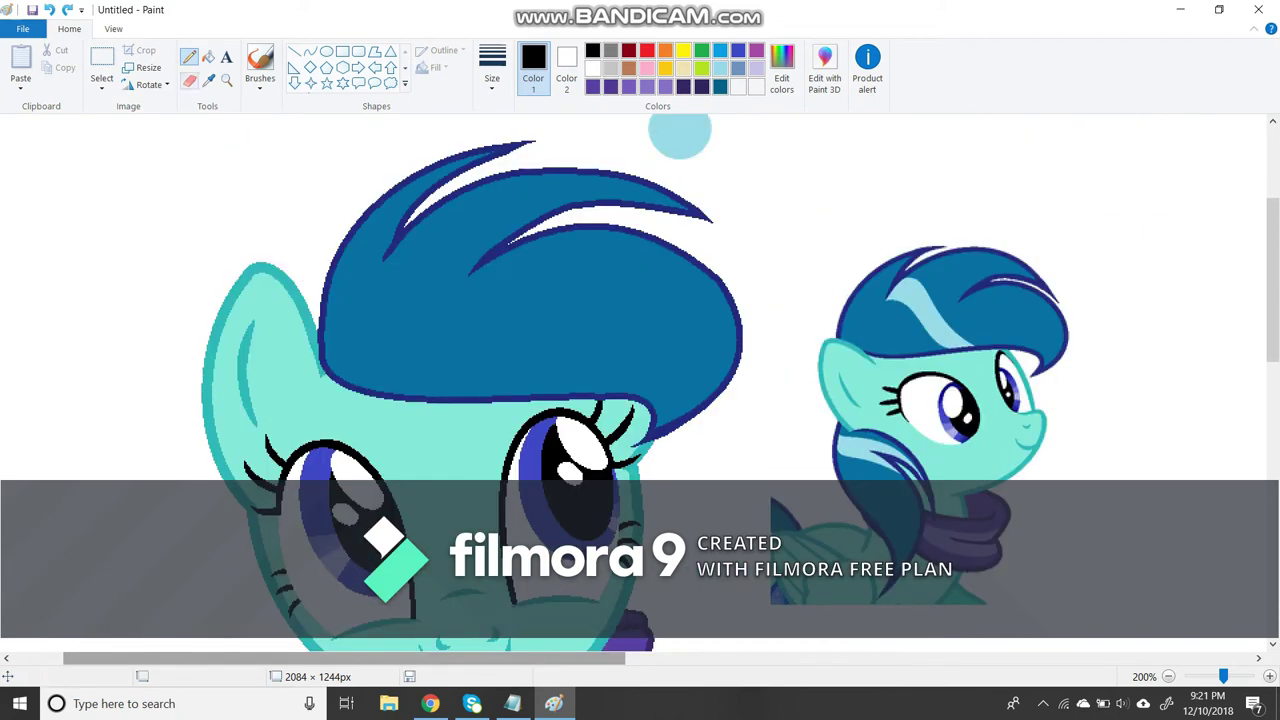
left_click(680, 135)
left_click(310, 50)
left_click(492, 65)
left_click(455, 134)
mouse_move(383, 259)
left_mouse_down()
mouse_move(420, 362)
mouse_move(480, 398)
left_mouse_up()
mouse_move(431, 330)
left_mouse_down()
mouse_move(433, 256)
mouse_move(375, 414)
left_mouse_up()
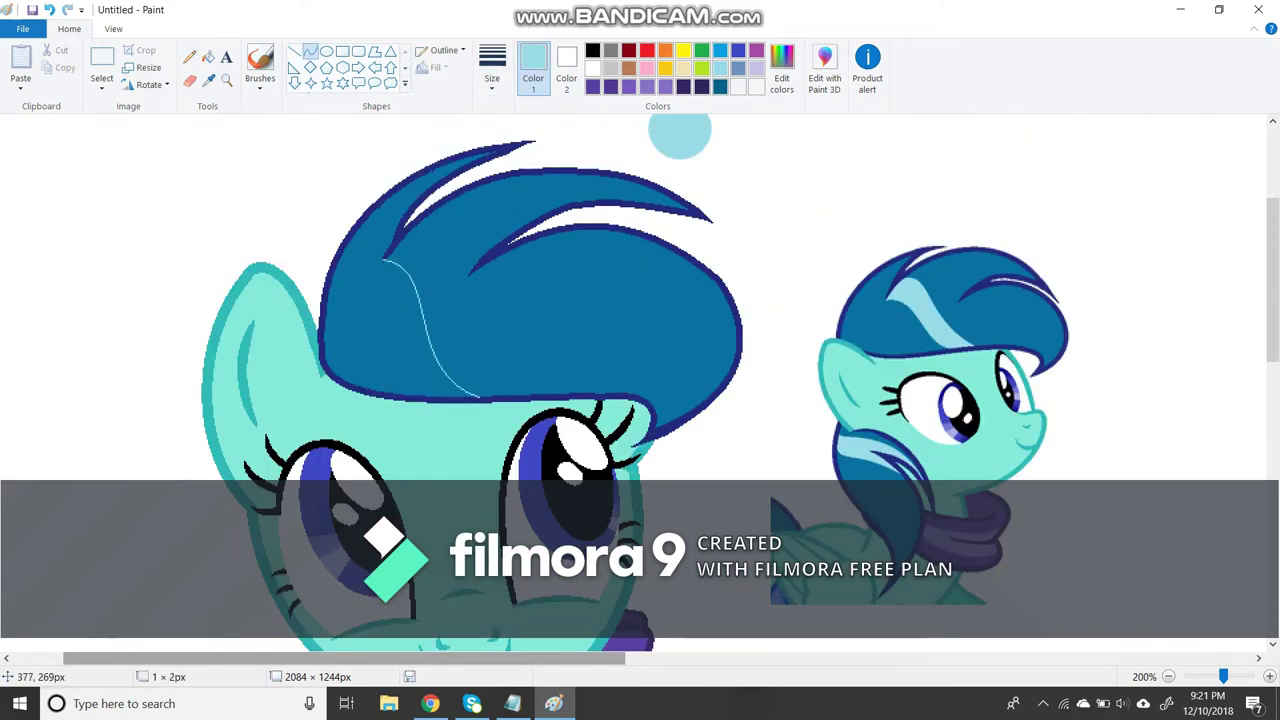
Draw the streak's front edge as a matching light blue curve, close its gaps and fill the streak light blue.
left_click_drag(439, 252, 483, 190)
scroll(319, 161, "up", 1)
left_click_drag(545, 330, 505, 275)
left_click(189, 57)
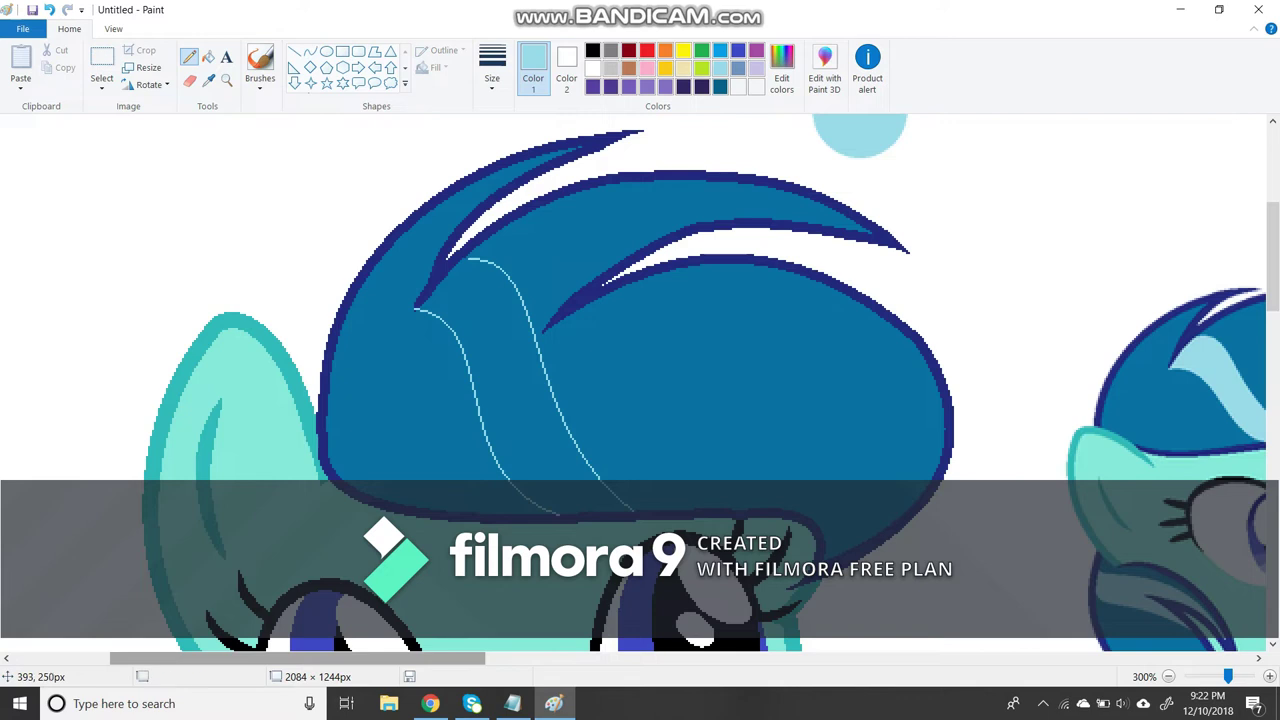
left_click(207, 57)
left_click(500, 360)
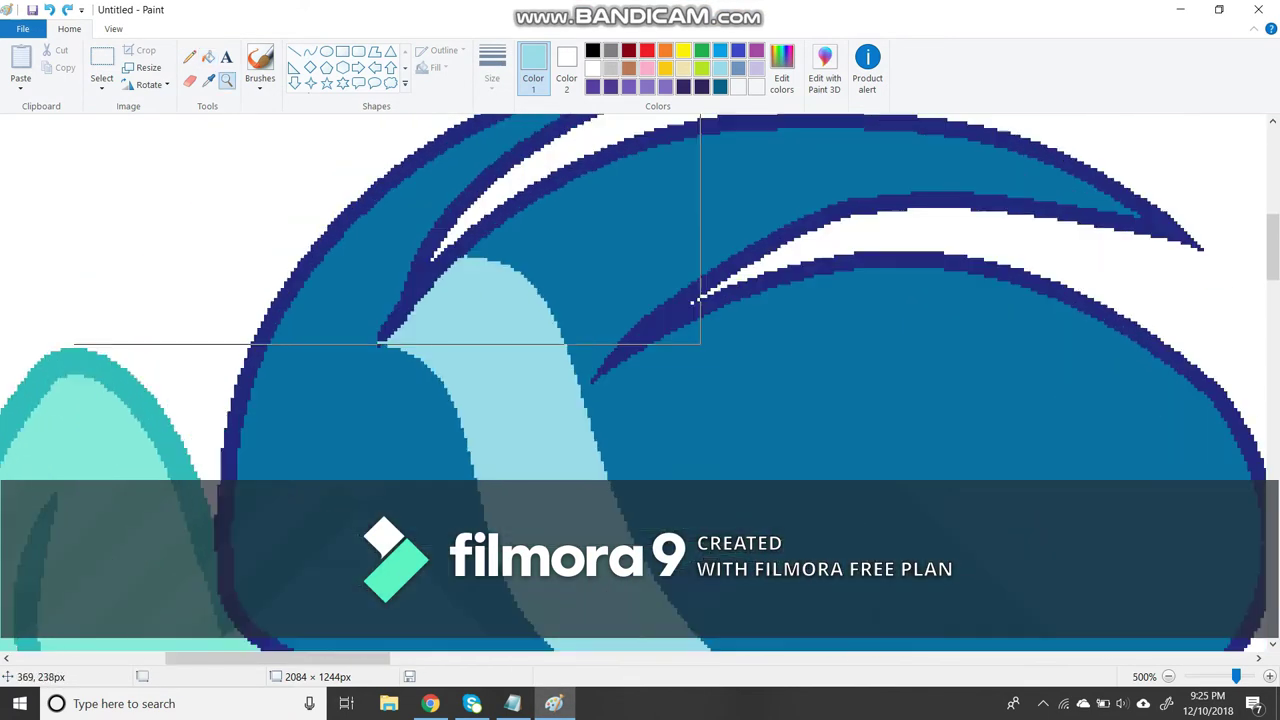
key("ctrl+Page_Down")
left_click(152, 173)
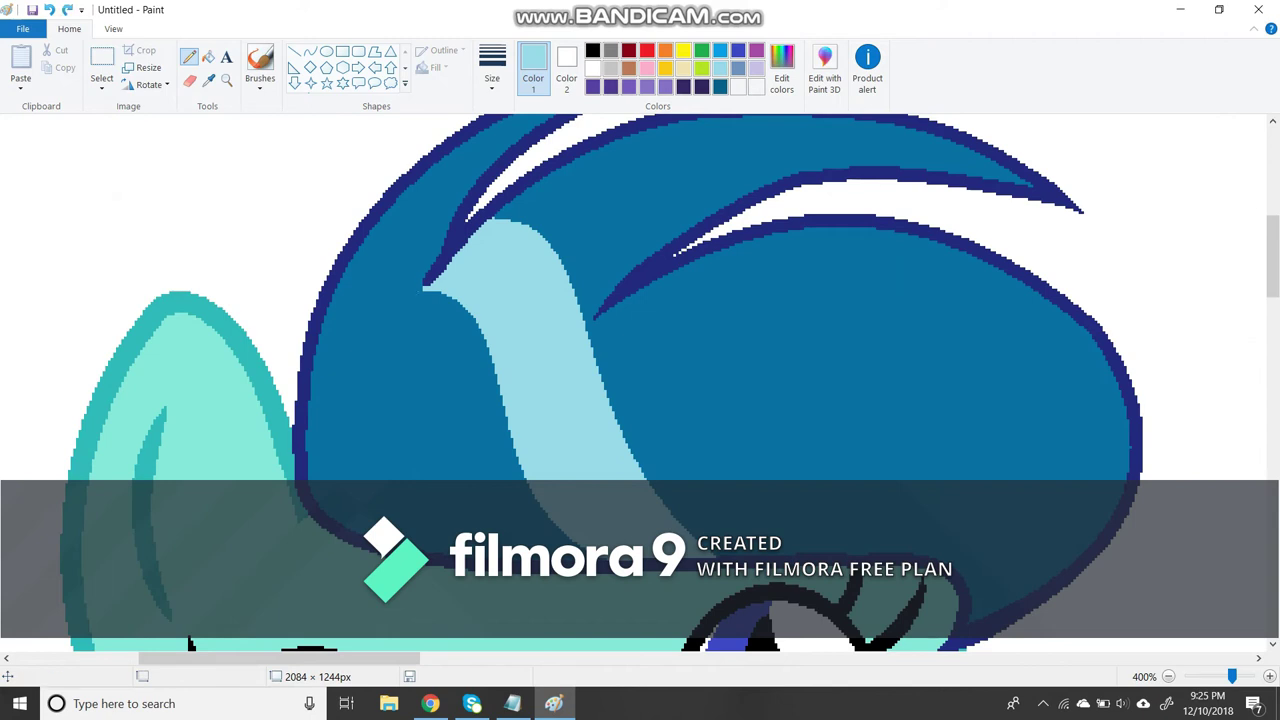
Pick the mane's dark blue and place a copy of the reference pony's hanging side lock beside the base's face.
left_click(208, 79)
left_click(612, 305)
key("ctrl+Page_Down")
key("ctrl+Page_Down")
scroll(368, 293, "down", 3)
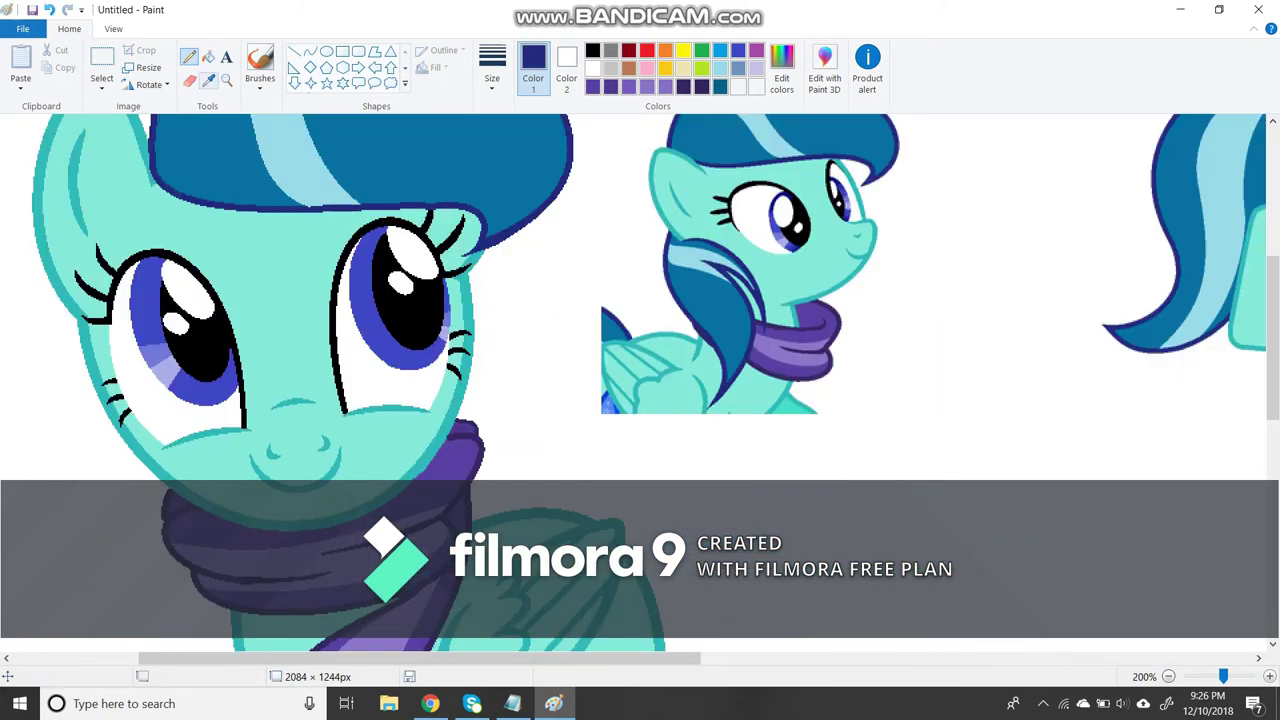
left_click(101, 65)
left_click_drag(624, 205, 775, 407)
scroll(640, 380, "left", 3)
scroll(640, 380, "down", 3)
Outline a narrow side lock hanging beside the near cheek with dark blue curves that meet in a lower tip.
left_click(227, 80)
key("ctrl+Page_Up")
left_click(310, 51)
left_click(492, 65)
left_click(455, 160)
left_click_drag(426, 345, 370, 390)
left_click_drag(400, 500, 542, 546)
scroll(640, 380, "down", 3)
left_click_drag(458, 258, 503, 500)
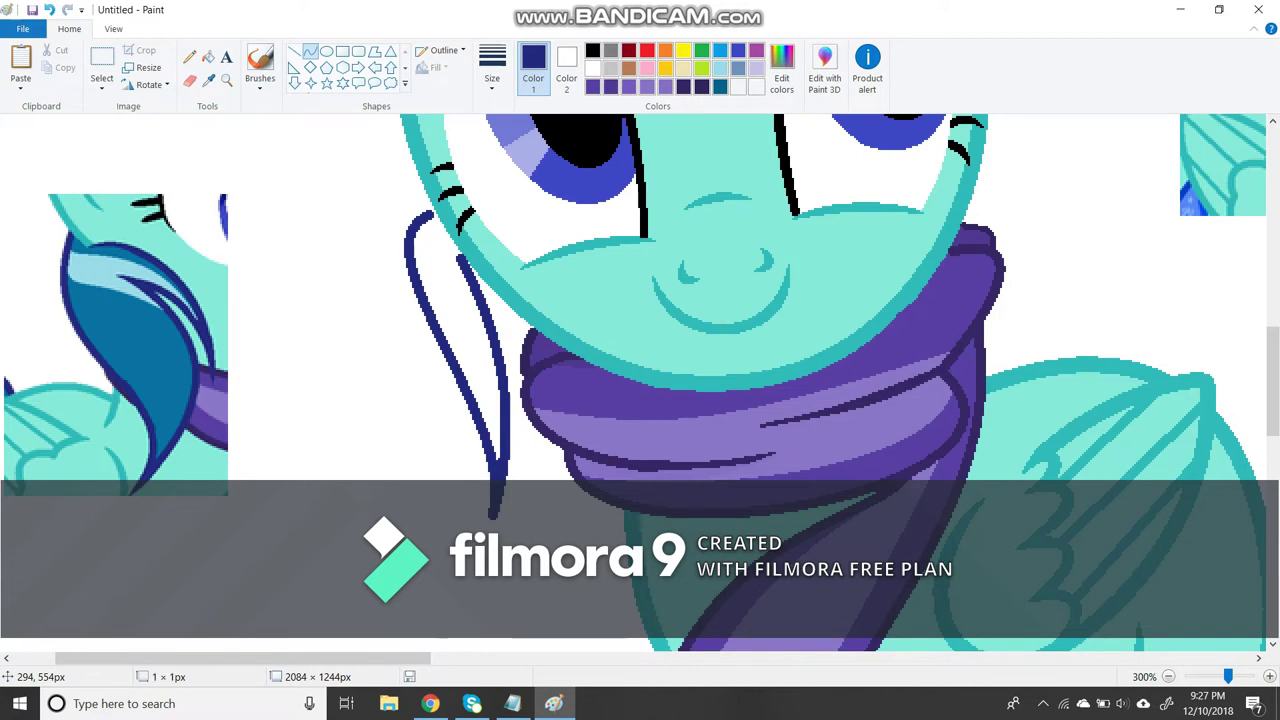
Add thin dark blue strands running from the side lock's top across the jaw to the scarf.
left_click_drag(500, 310, 450, 250)
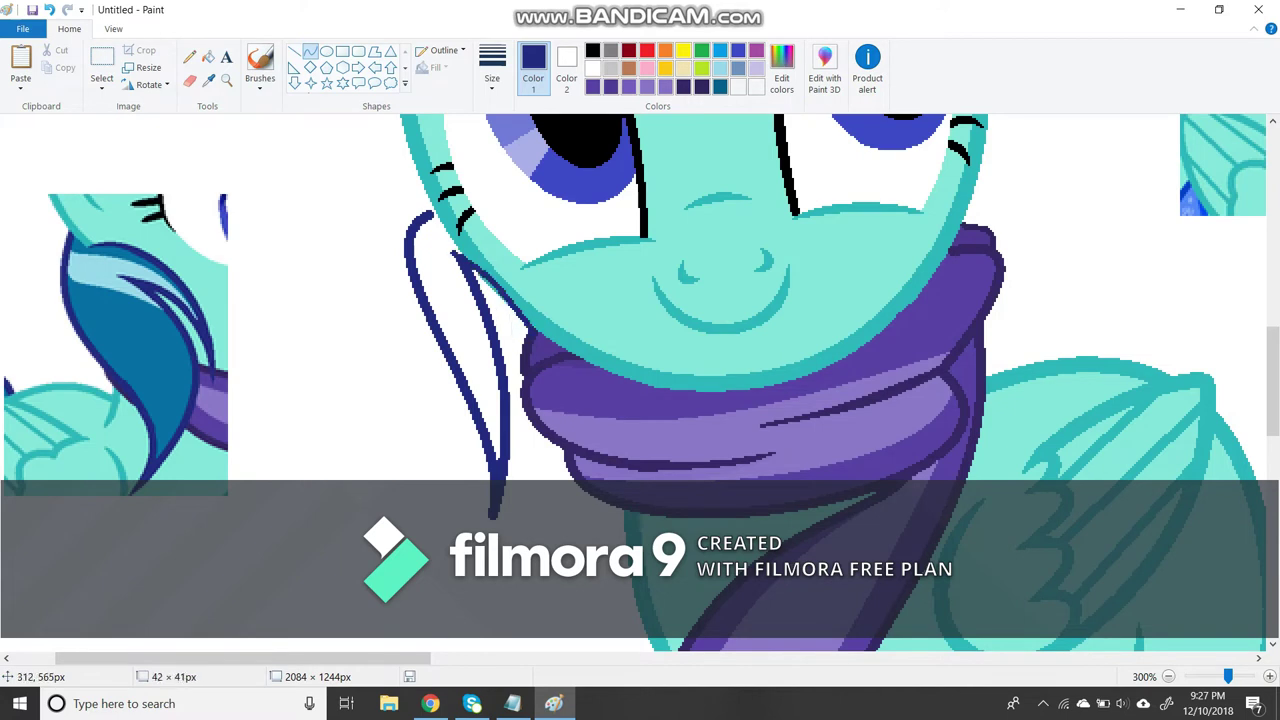
left_click_drag(470, 300, 482, 290)
scroll(492, 296, "up", 3)
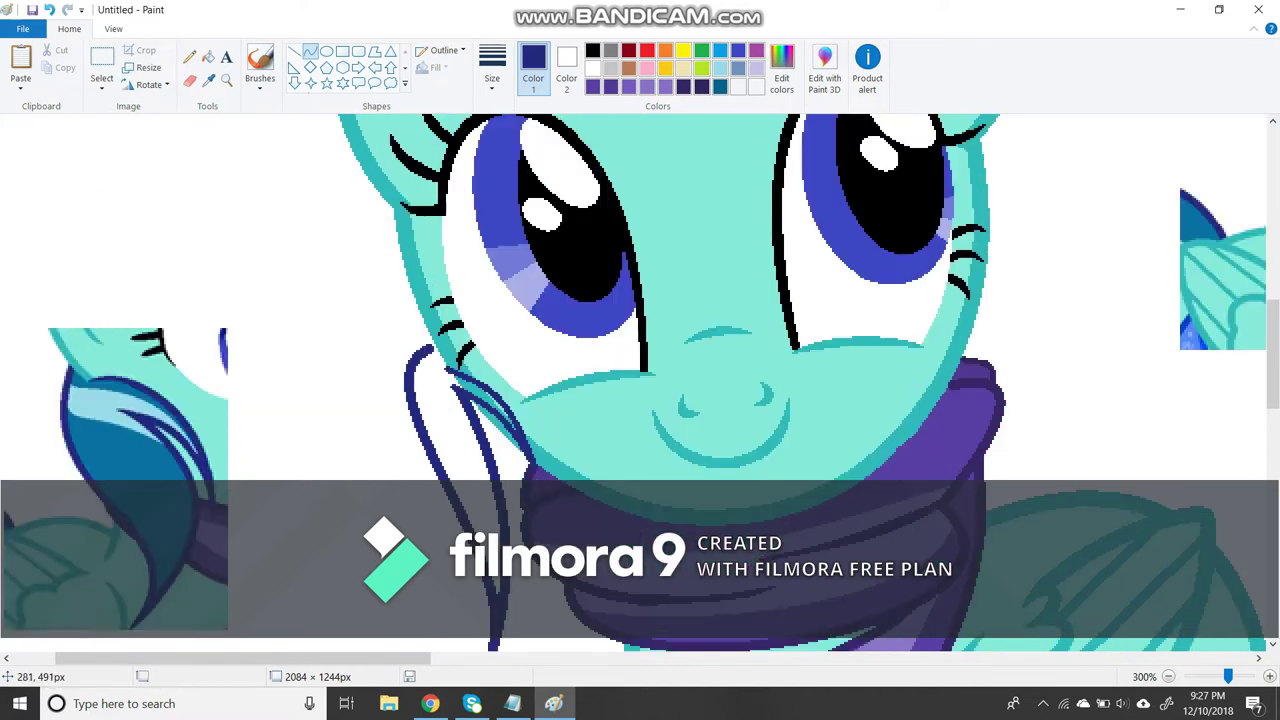
Erase the narrow outer outline of the side lock.
left_click(189, 80)
scroll(481, 452, "down", 3)
left_click(208, 56)
key("ctrl+z")
left_click(310, 50)
left_click_drag(430, 202, 490, 512)
left_click_drag(460, 360, 395, 300)
key("ctrl+z")
Redraw the side lock's outer edge as a wider dark blue curve and extend its lower tip into a sharp point.
mouse_move(425, 187)
left_mouse_down()
mouse_move(460, 474)
mouse_move(428, 470)
left_mouse_up()
left_click_drag(424, 330, 349, 320)
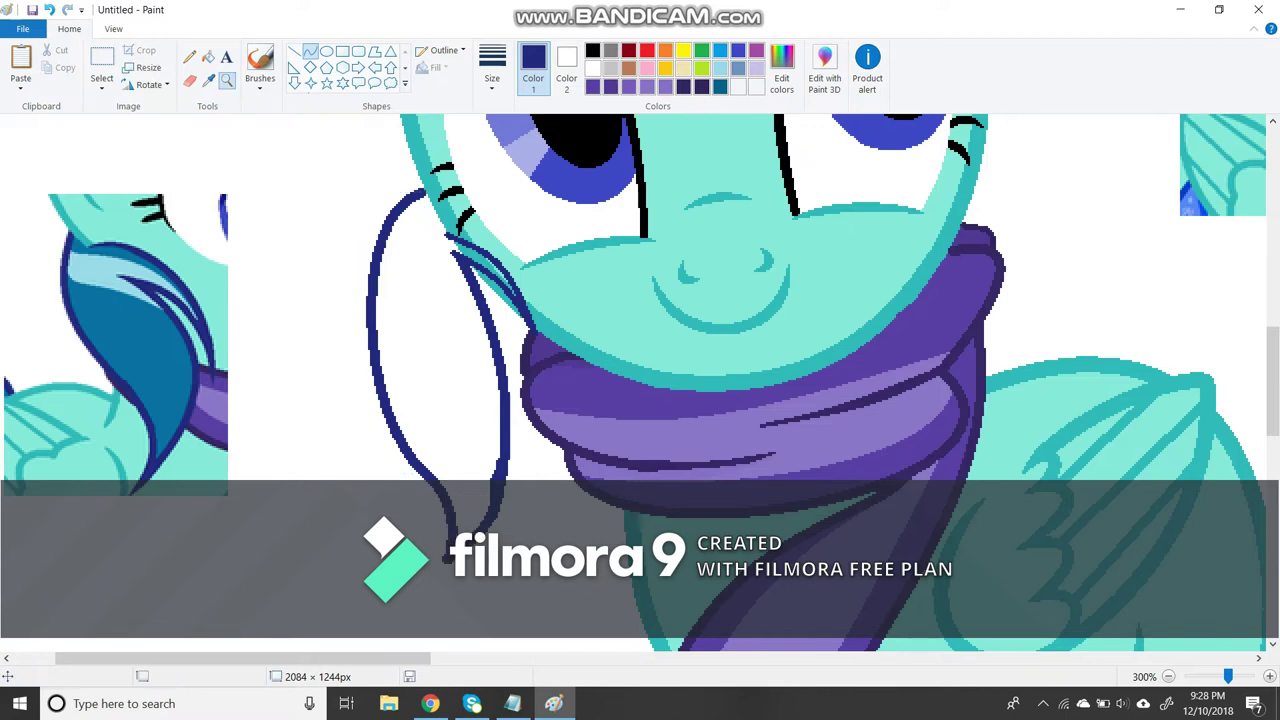
left_click(533, 418)
scroll(447, 398, "down", 3)
left_click(492, 66)
left_click(310, 51)
left_click(208, 57)
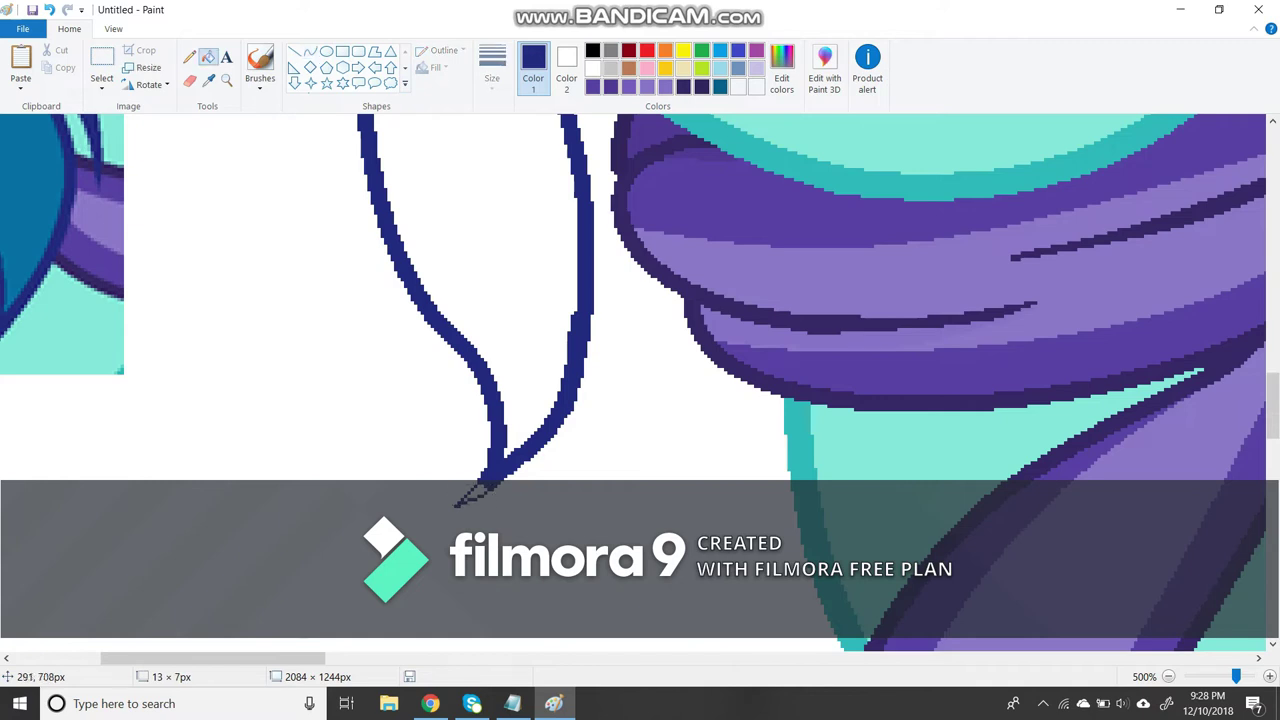
Fill the side lock and the gaps between its thin strands with mid blue.
scroll(466, 494, "up", 10)
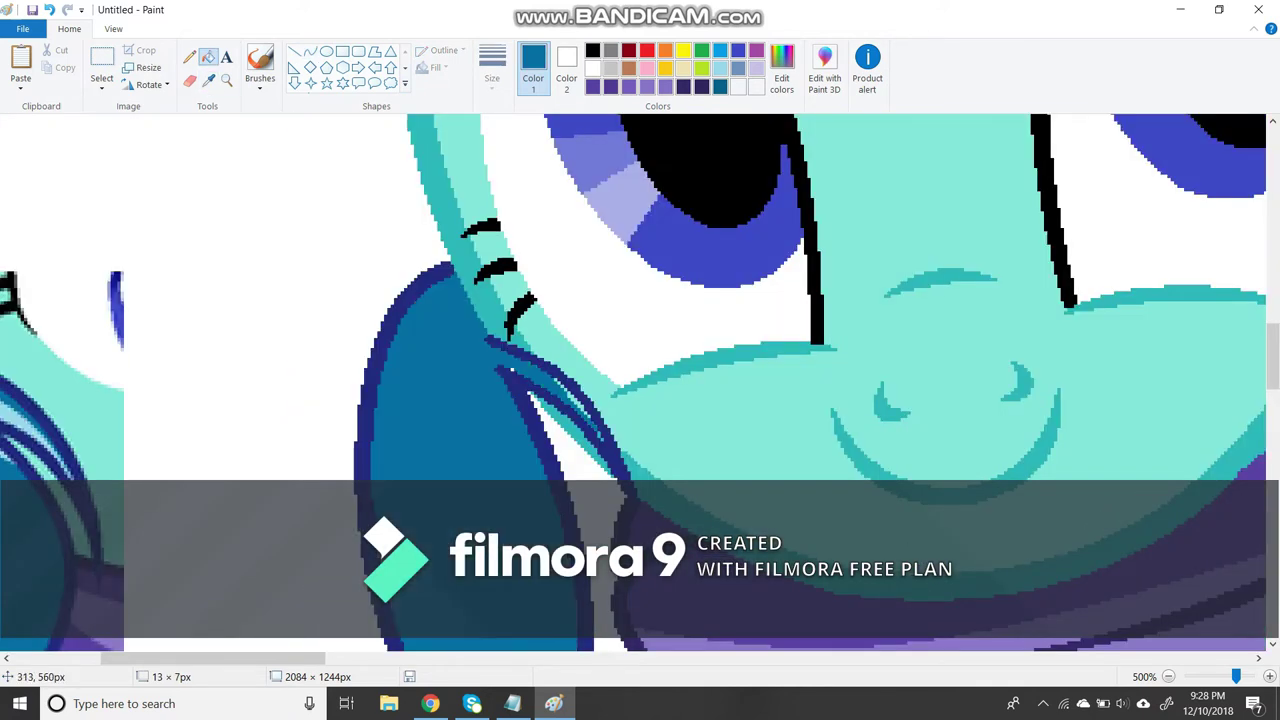
left_click(226, 80)
left_click(189, 57)
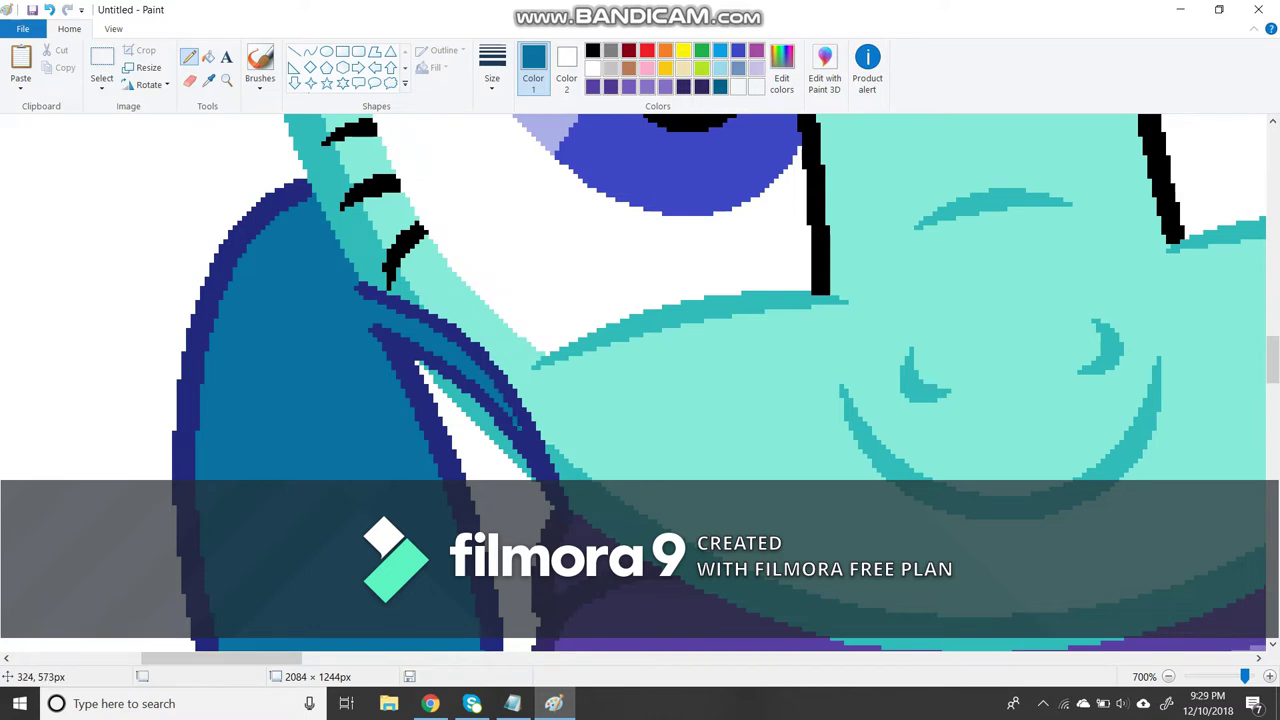
scroll(440, 383, "down", 6)
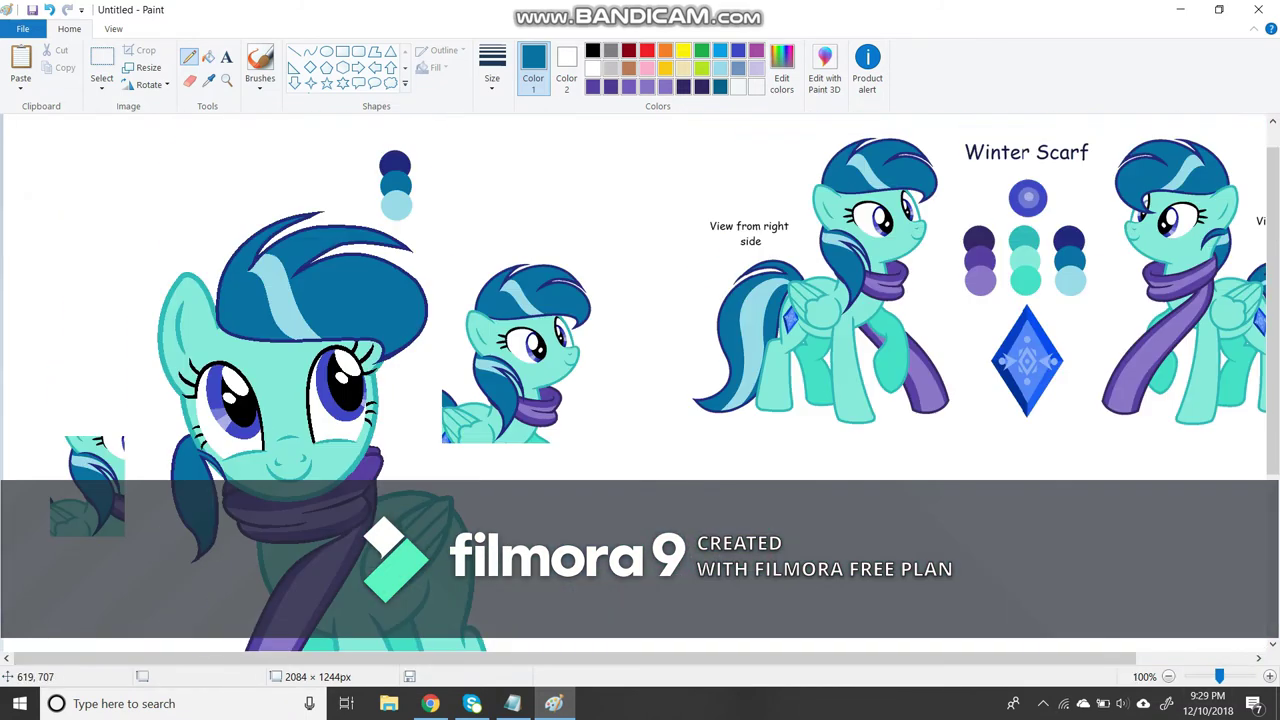
Erase the side lock's upper outer edge and redraw it with dark blue curves reaching up to the base of the ear.
scroll(440, 383, "up", 4)
left_click(683, 87)
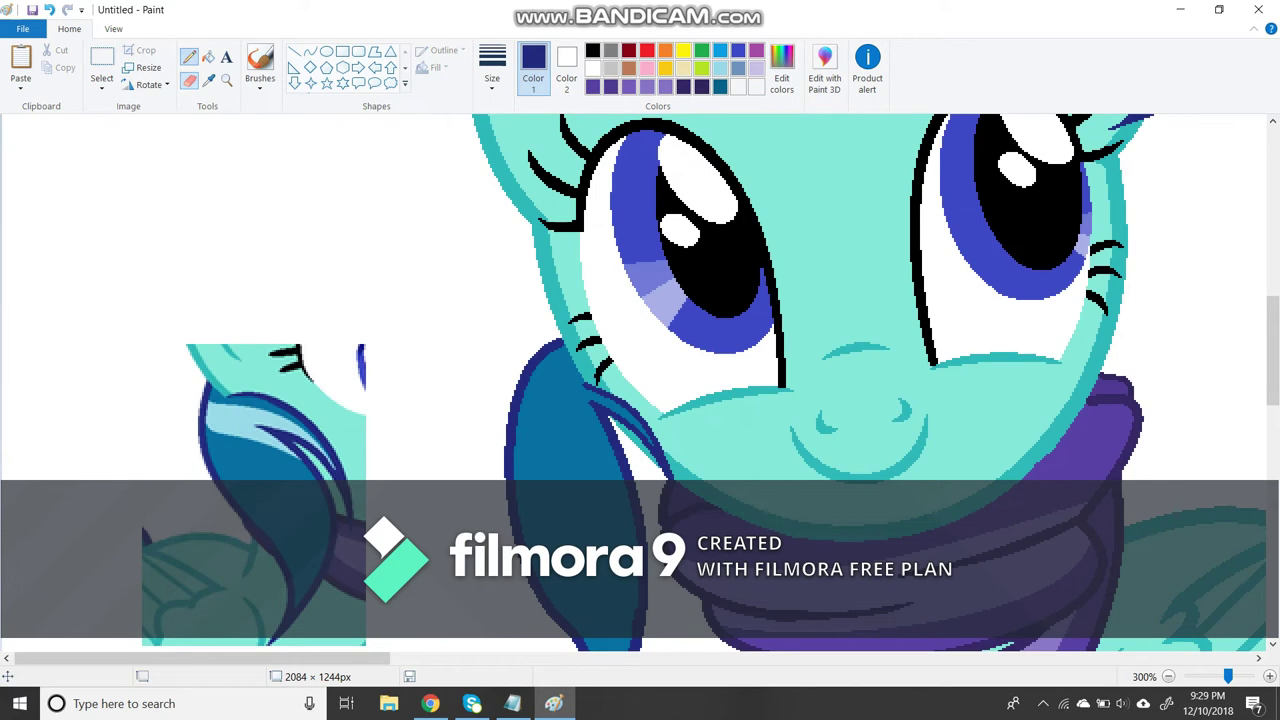
left_click(189, 80)
scroll(291, 166, "up", 1)
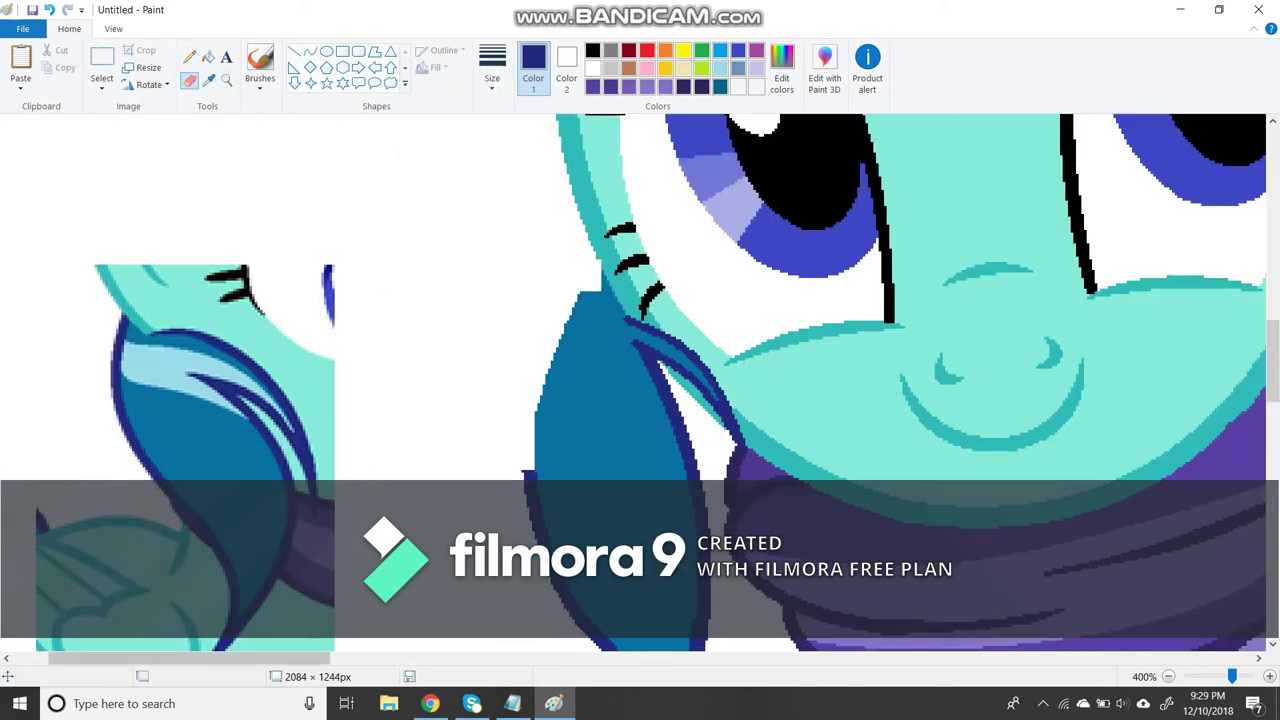
scroll(1006, 591, "down", 2)
left_click_drag(268, 646, 280, 378)
left_click_drag(268, 646, 214, 648)
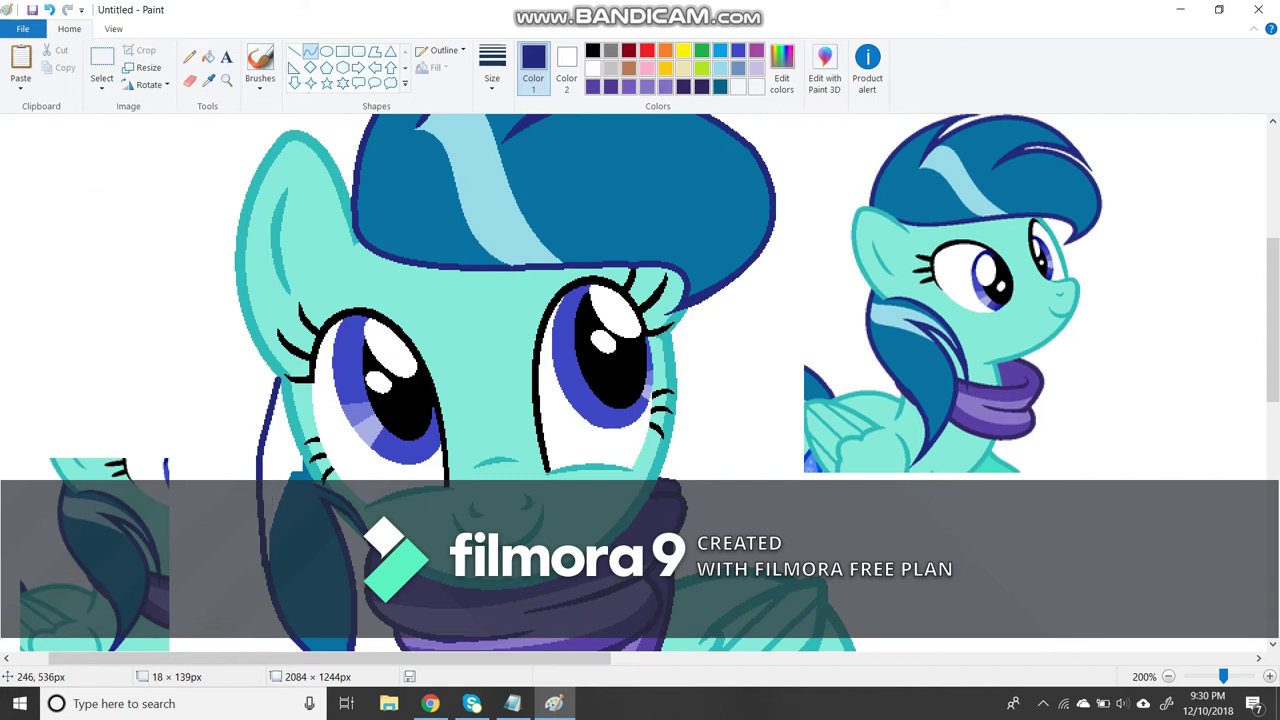
left_click(227, 80)
left_click(440, 472)
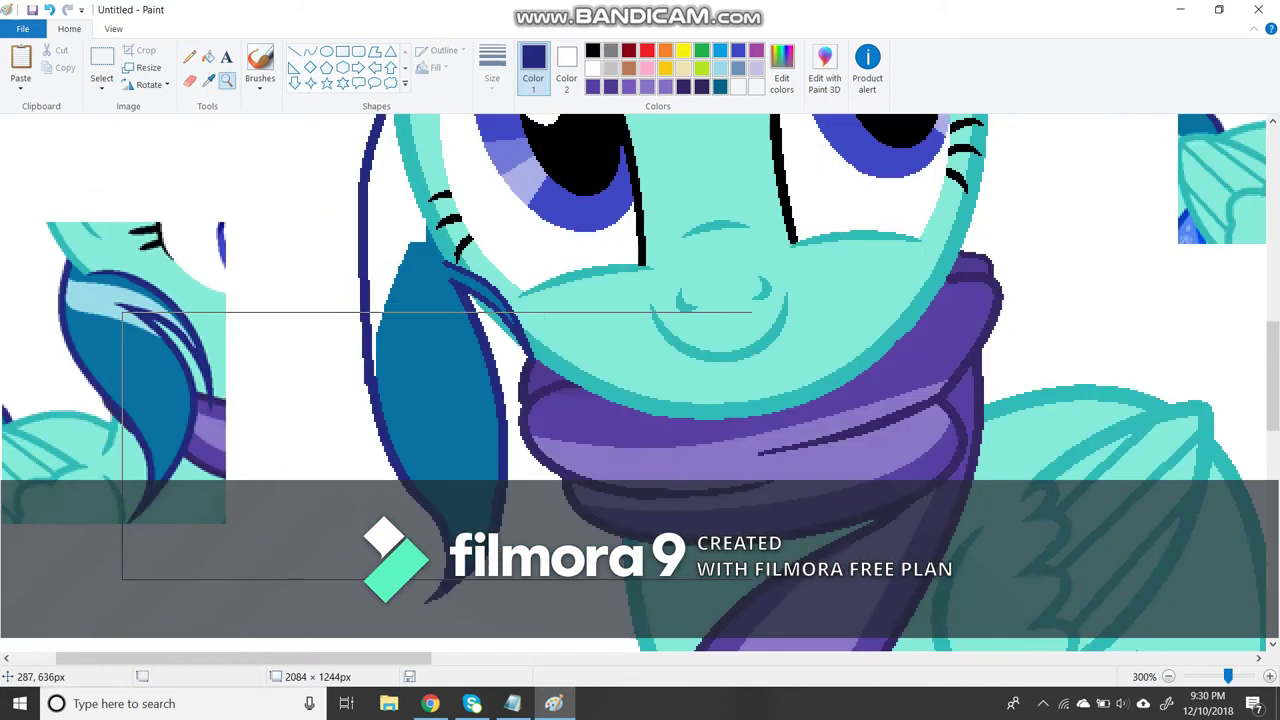
left_click(60, 164)
left_click_drag(377, 350, 345, 230)
Fill the enlarged upper part of the side lock with mid blue and touch up its outline in dark blue.
left_click(208, 80)
left_click(410, 645)
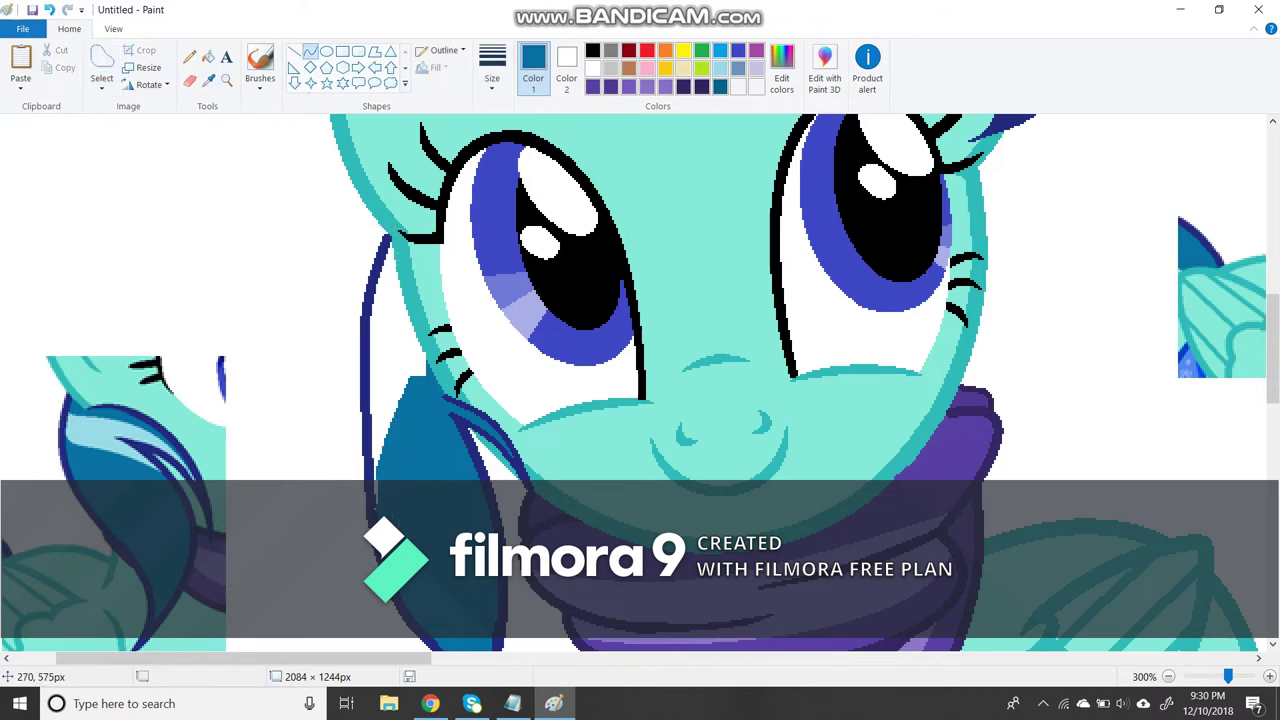
left_click(227, 80)
left_click(500, 480)
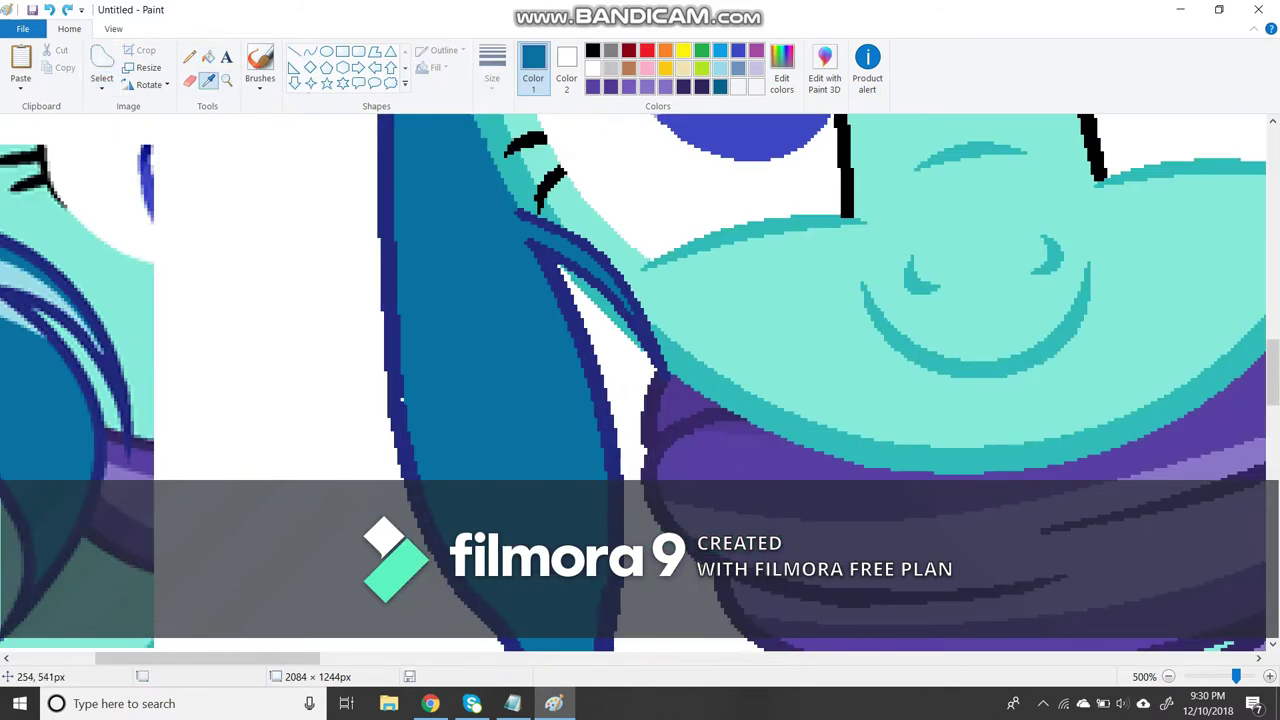
left_click(580, 240)
scroll(640, 380, "down", 3)
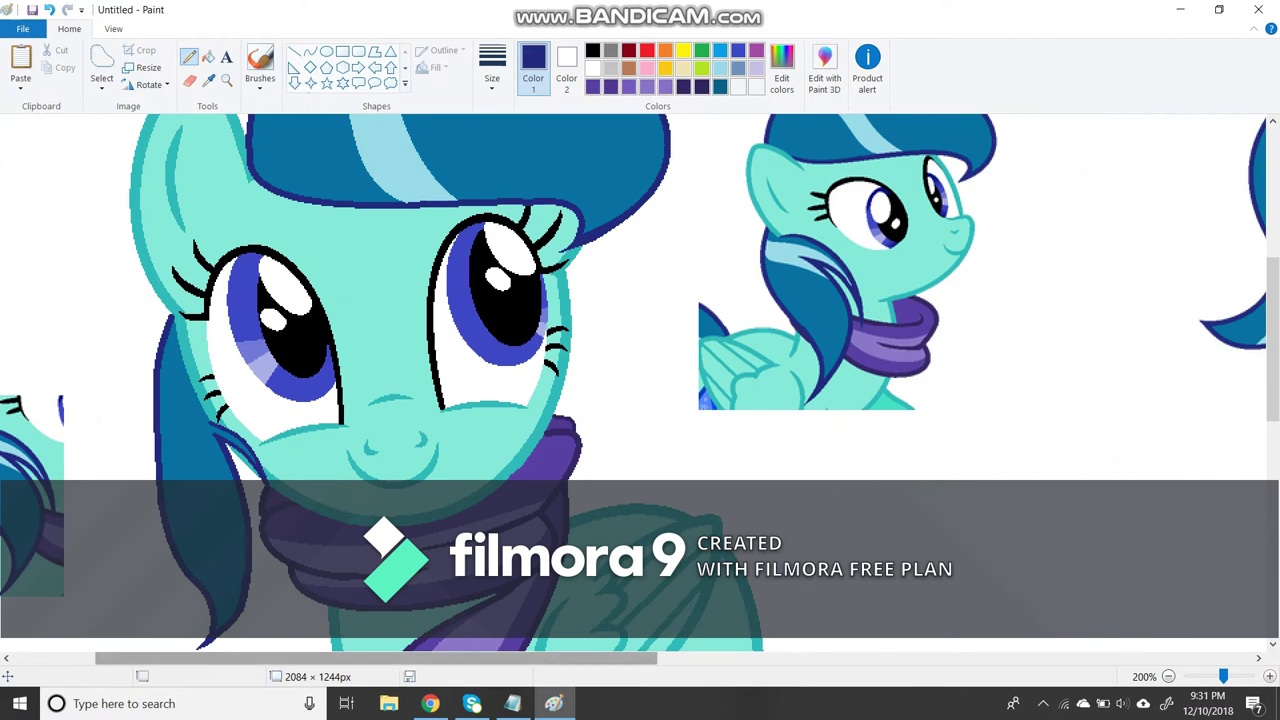
Redraw the near cheek's outline with a thick teal curve over the thin hair strands.
scroll(640, 380, "left", 2)
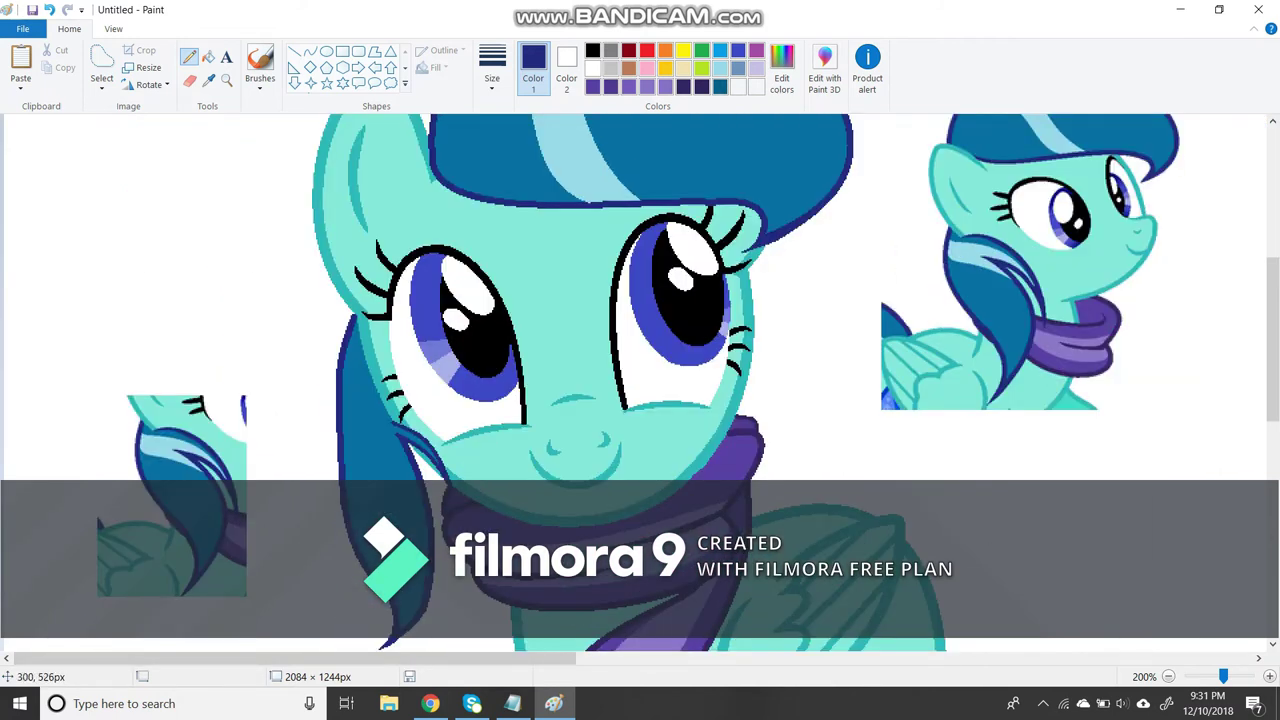
key("ctrl+a")
scroll(616, 553, "up", 1)
scroll(640, 380, "down", 2)
scroll(640, 380, "up", 1)
left_click(585, 145)
left_click(492, 65)
left_click(452, 170)
left_click(492, 65)
left_click(455, 160)
left_click_drag(455, 365, 430, 330)
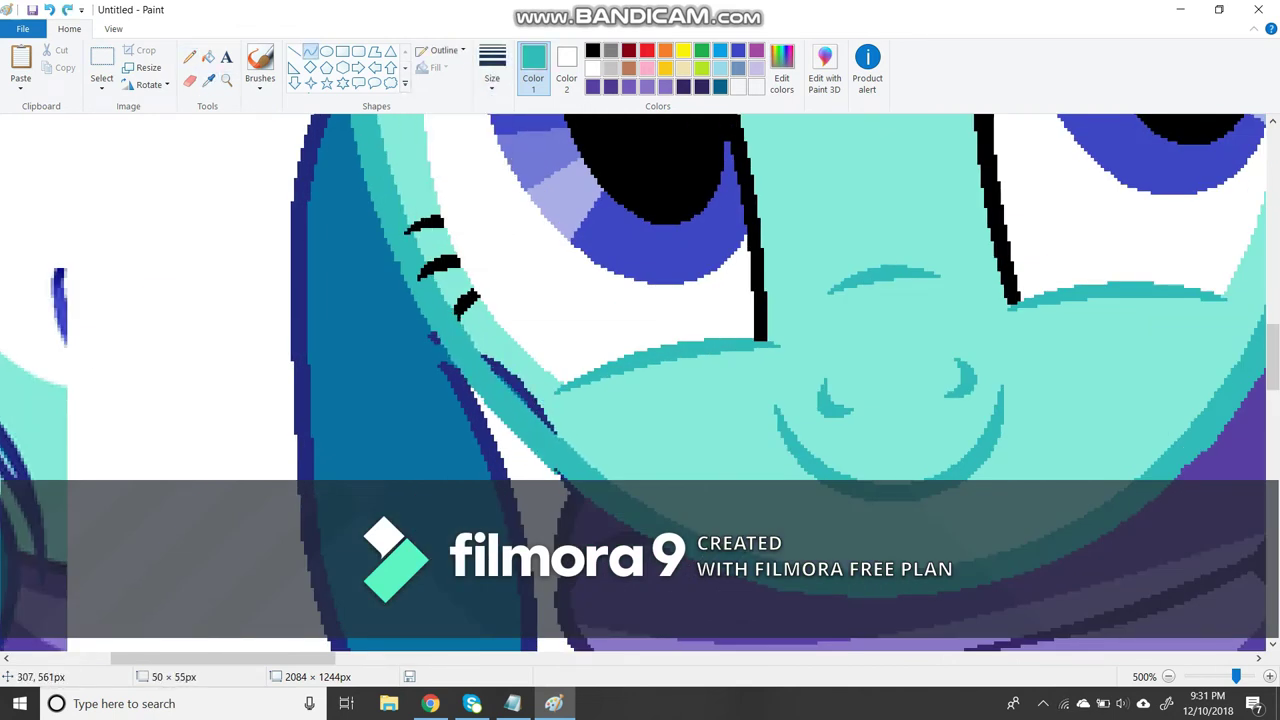
Cover the strand remnants inside the cheek with the light mint coat colour, including the stray dark pixels.
left_click(208, 80)
left_click(520, 390)
left_click(226, 80)
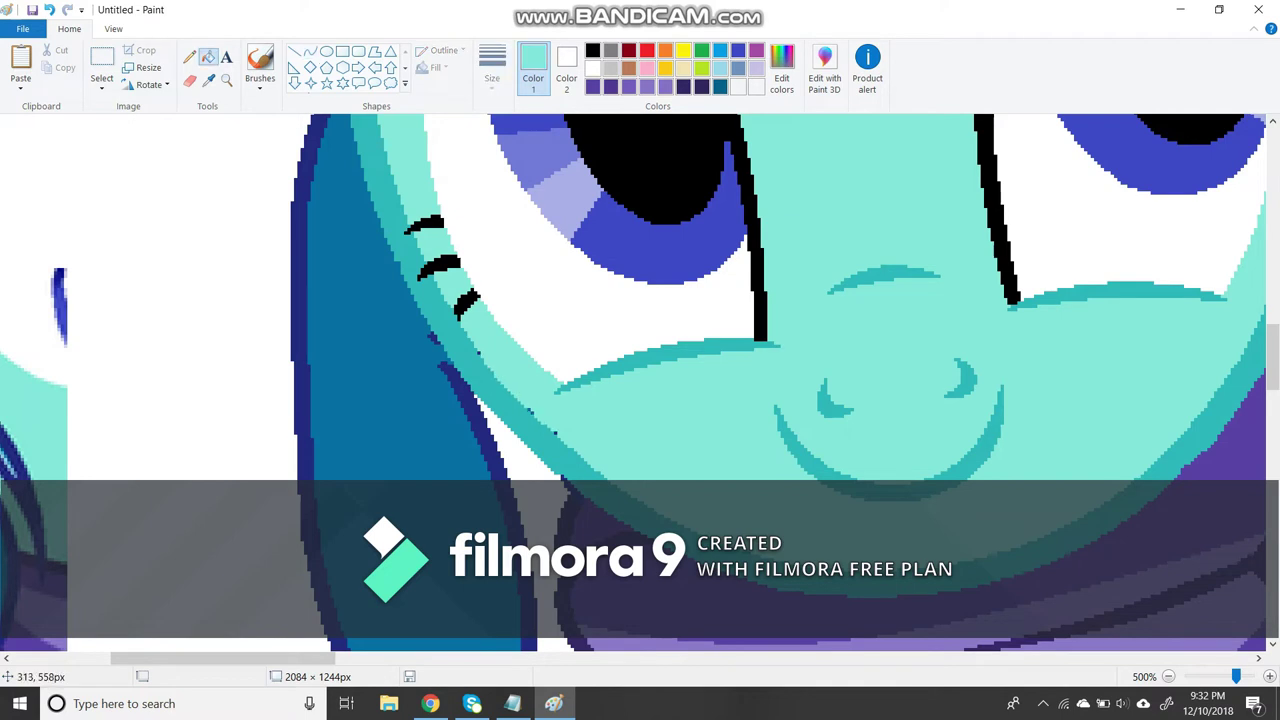
left_click(637, 432)
left_click(189, 57)
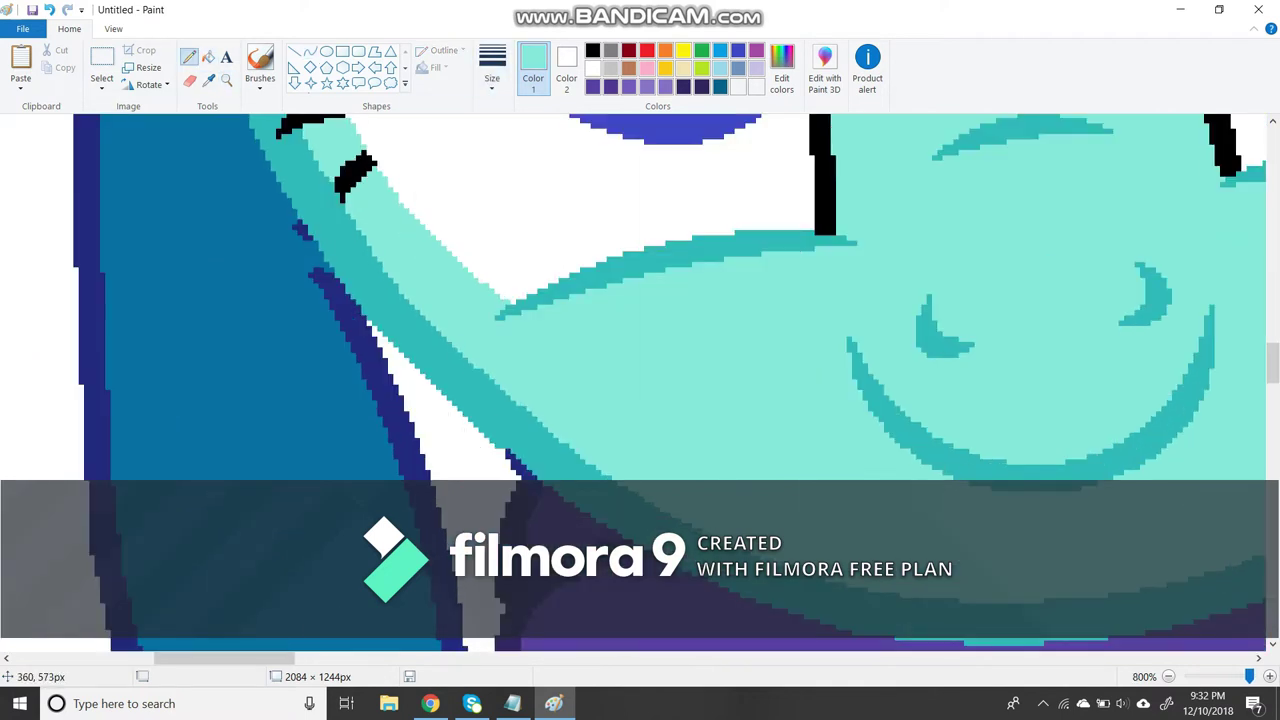
Erase the side lock's dark blue inner outline down to its tip with white.
scroll(640, 380, "down", 5)
left_click(208, 80)
left_click(270, 300)
left_click(189, 80)
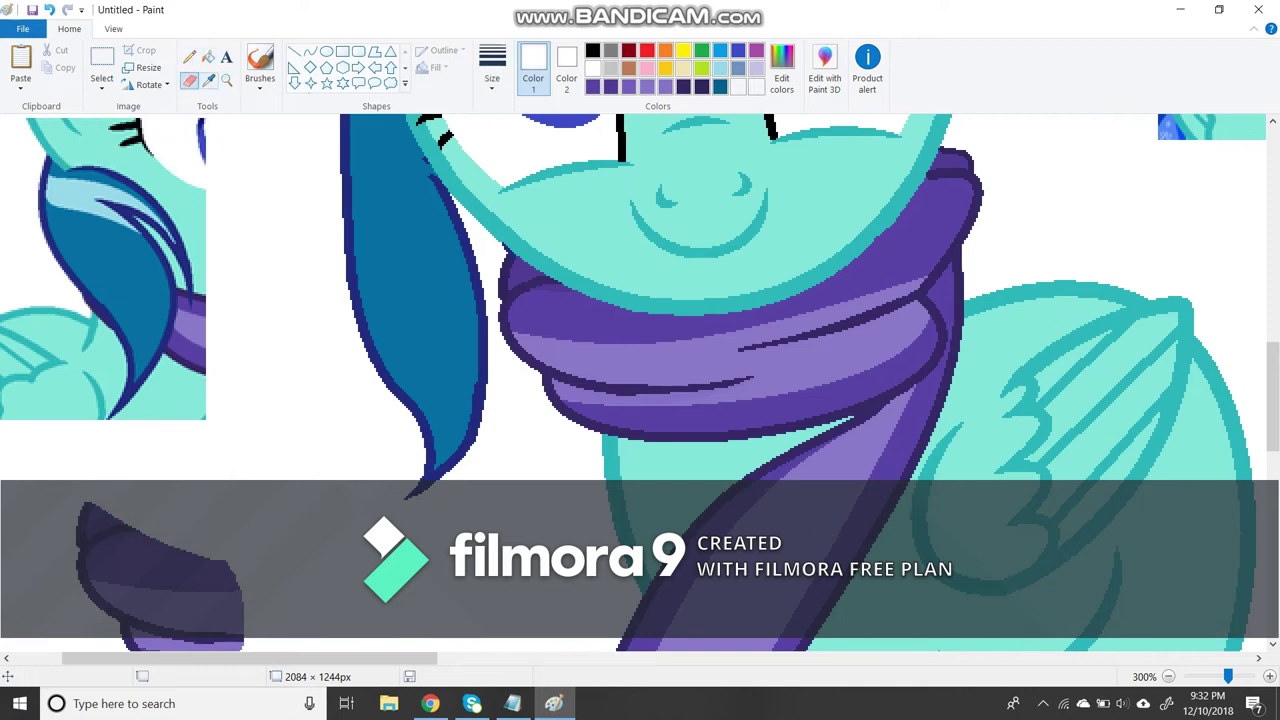
scroll(300, 211, "up", 1)
left_click(189, 57)
scroll(315, 263, "up", 1)
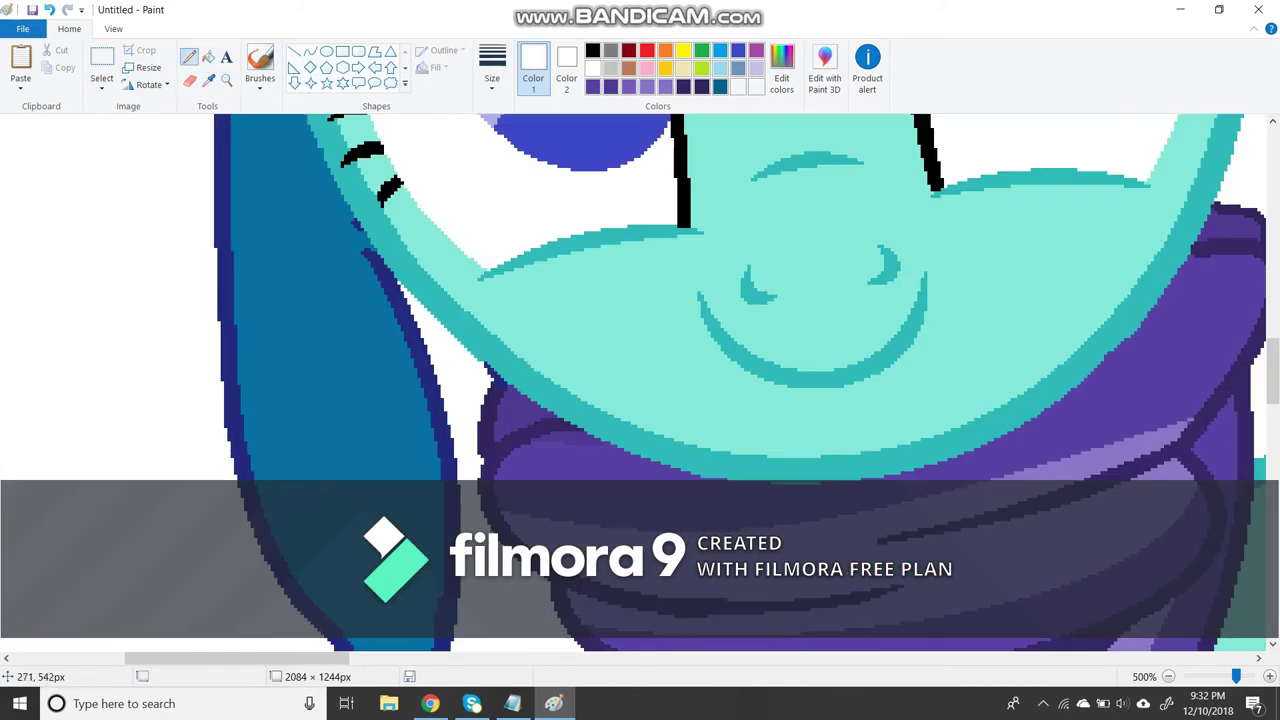
scroll(640, 380, "down", 5)
Redraw the side lock's inner edge beside the scarf as a thick dark blue curve bending outward toward the scarf.
left_click(208, 80)
left_click(700, 340)
left_click(310, 50)
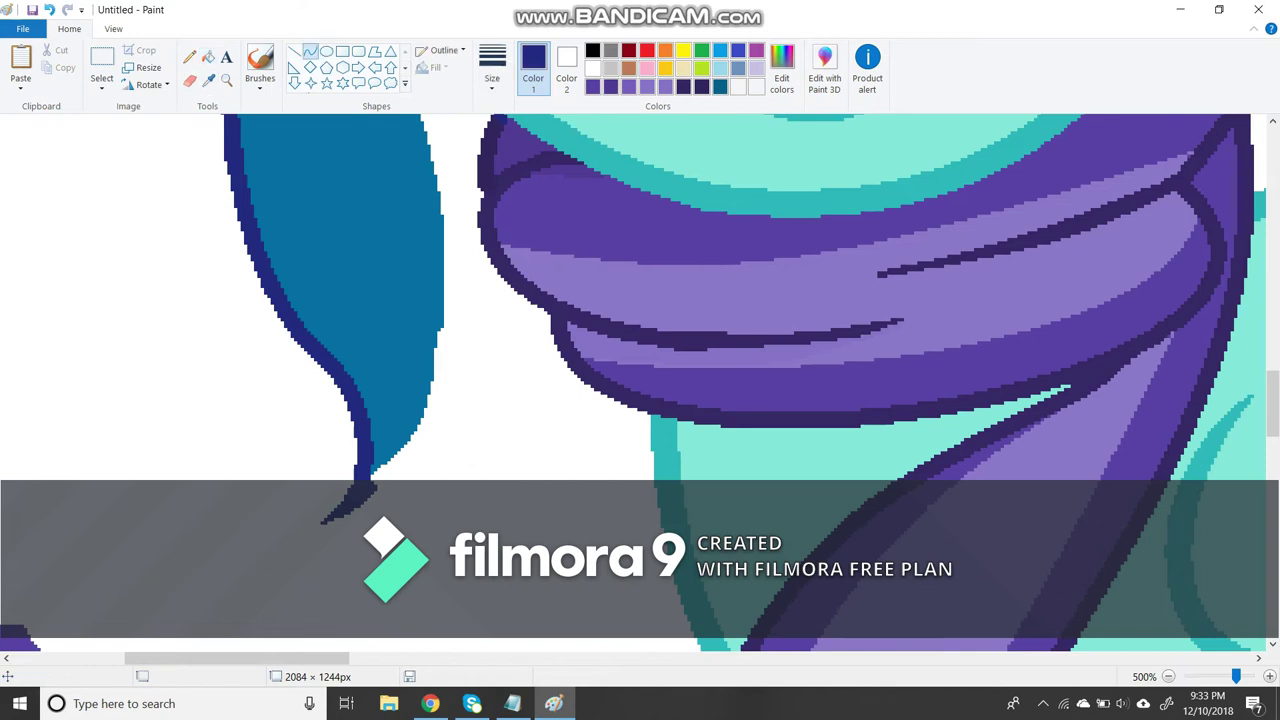
scroll(640, 300, "up", 1)
scroll(640, 300, "up", 2)
scroll(640, 300, "down", 2)
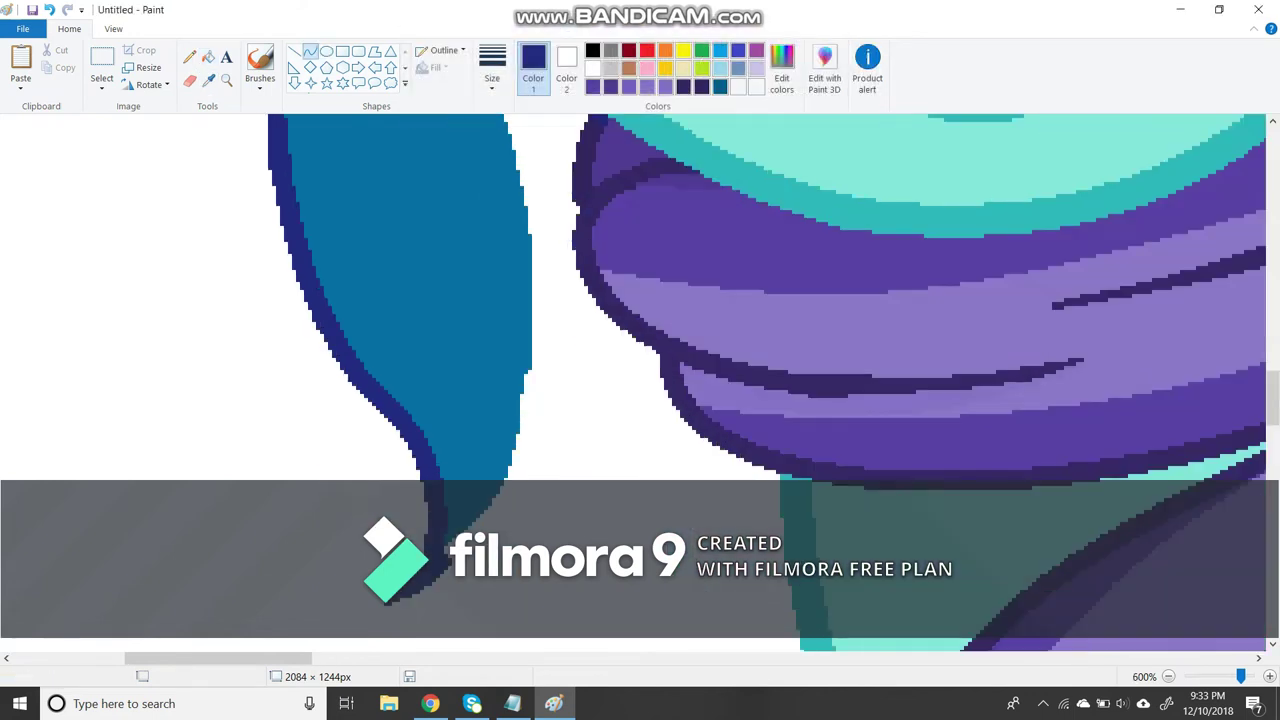
scroll(200, 400, "down", 3)
left_click(492, 65)
left_click(492, 166)
left_click_drag(230, 176, 235, 470)
left_click_drag(235, 320, 318, 330)
Compare the reshaped side lock with the reference pony's hair.
left_click(1168, 676)
left_click(1168, 676)
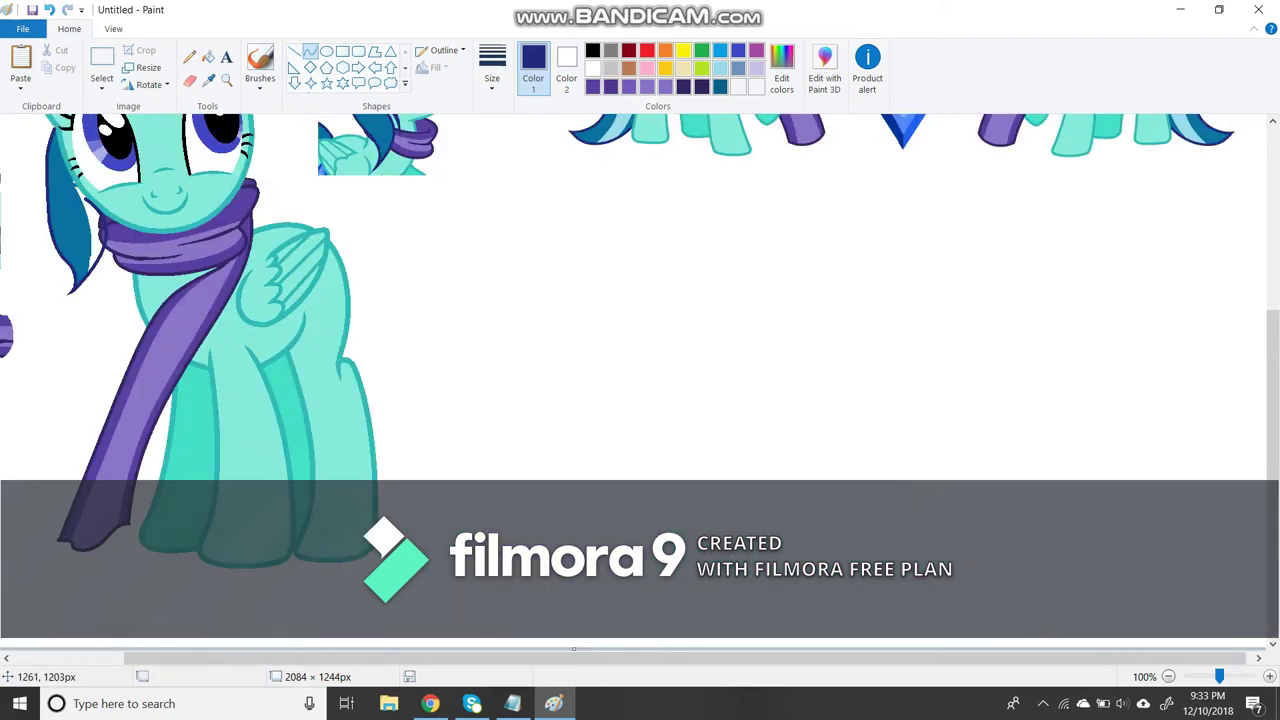
scroll(640, 380, "up", 5)
left_click(226, 80)
left_click(200, 330)
scroll(640, 380, "left", 3)
scroll(640, 380, "left", 1)
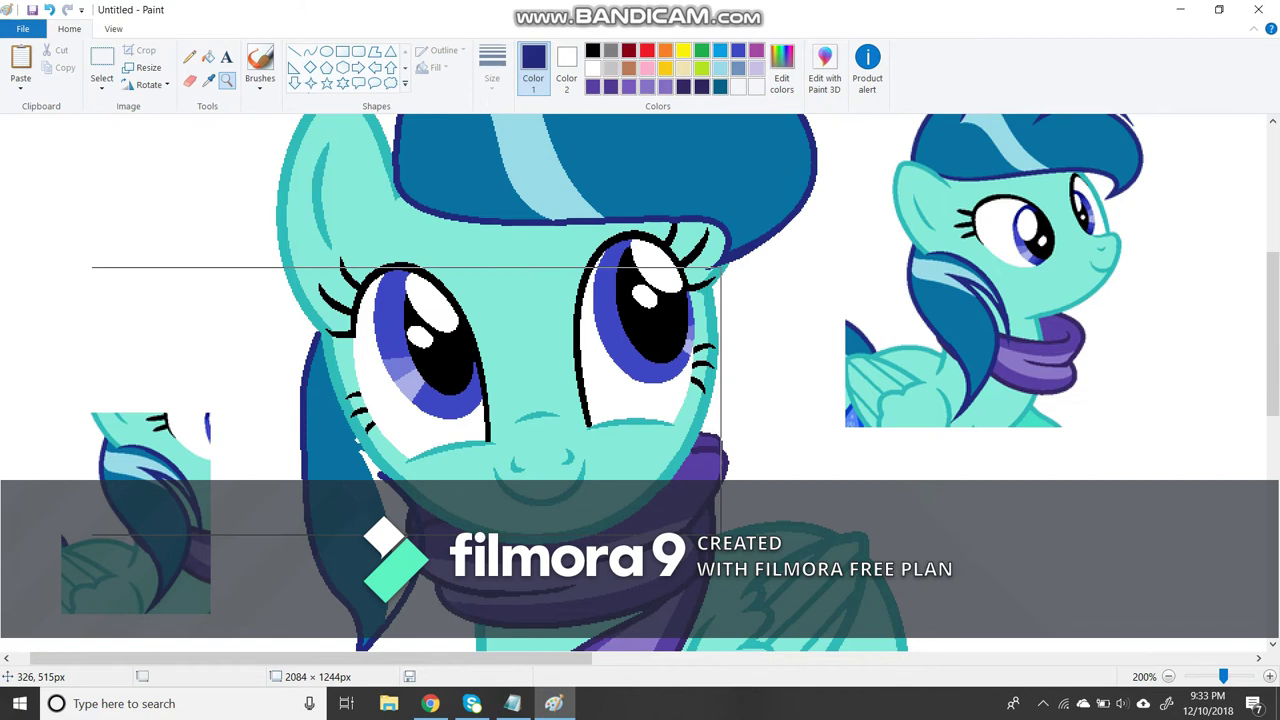
Draw a pointed dark blue strand sweeping from the side lock across the cheek and fill it with medium blue.
left_click(406, 400)
mouse_move(444, 372)
left_mouse_down()
mouse_move(520, 405)
mouse_move(632, 504)
left_mouse_up()
mouse_move(480, 400)
left_mouse_down()
mouse_move(365, 387)
mouse_move(600, 447)
left_mouse_up()
left_click(208, 57)
left_click(208, 80)
left_click(300, 350)
left_click(410, 400)
left_click(480, 370)
left_click(371, 291)
Paint over the scarf parts showing inside the side lock with the lock's medium blue.
left_click(1168, 676)
scroll(633, 376, "left", 3)
scroll(633, 376, "up", 3)
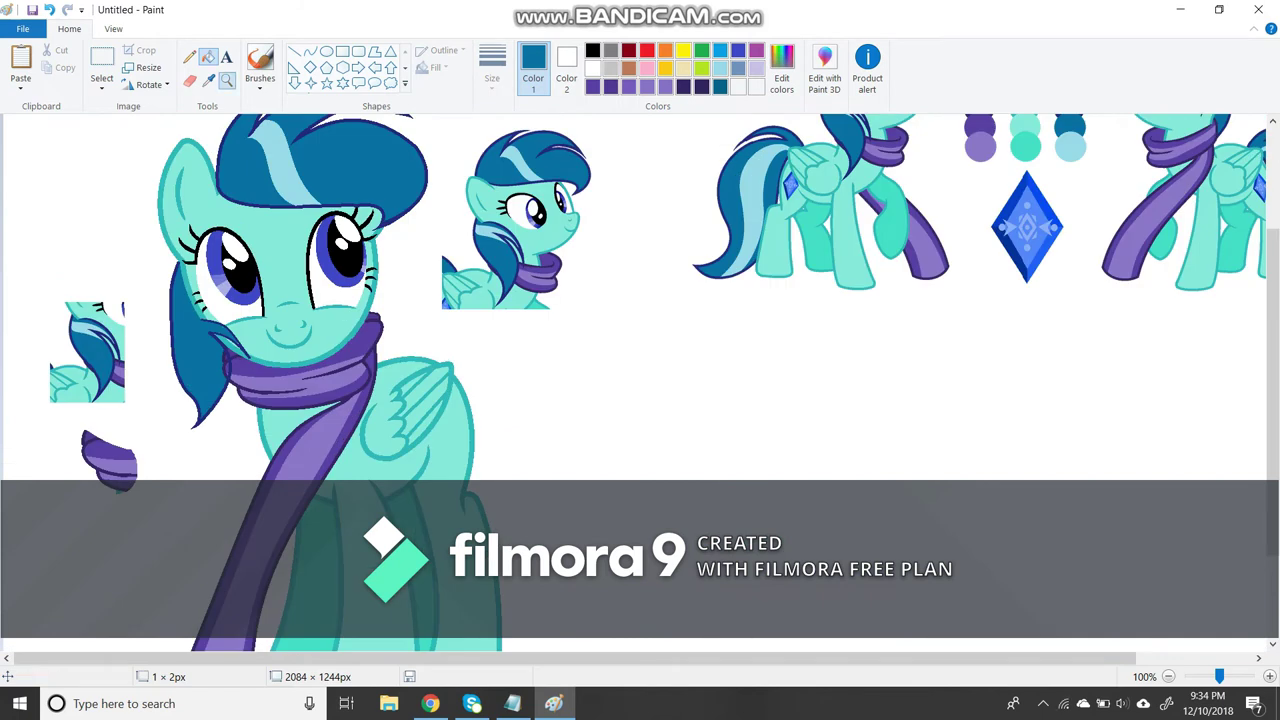
scroll(640, 380, "up", 3)
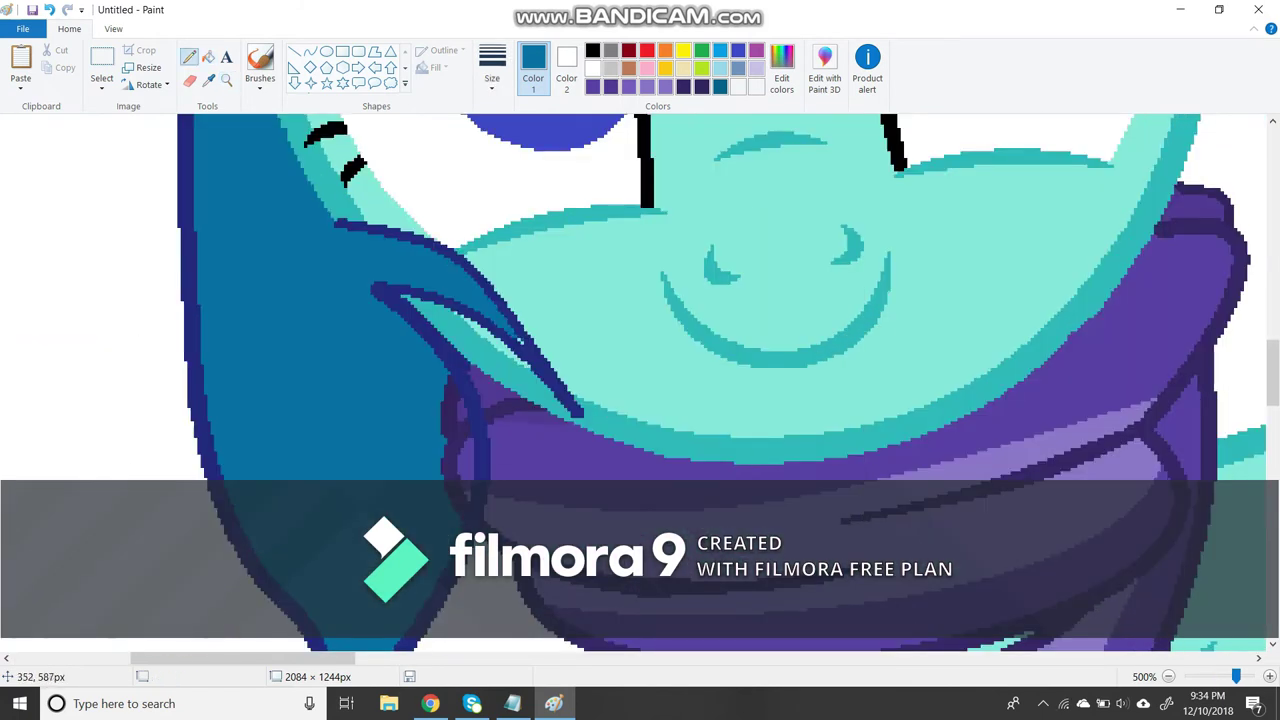
scroll(720, 380, "down", 3)
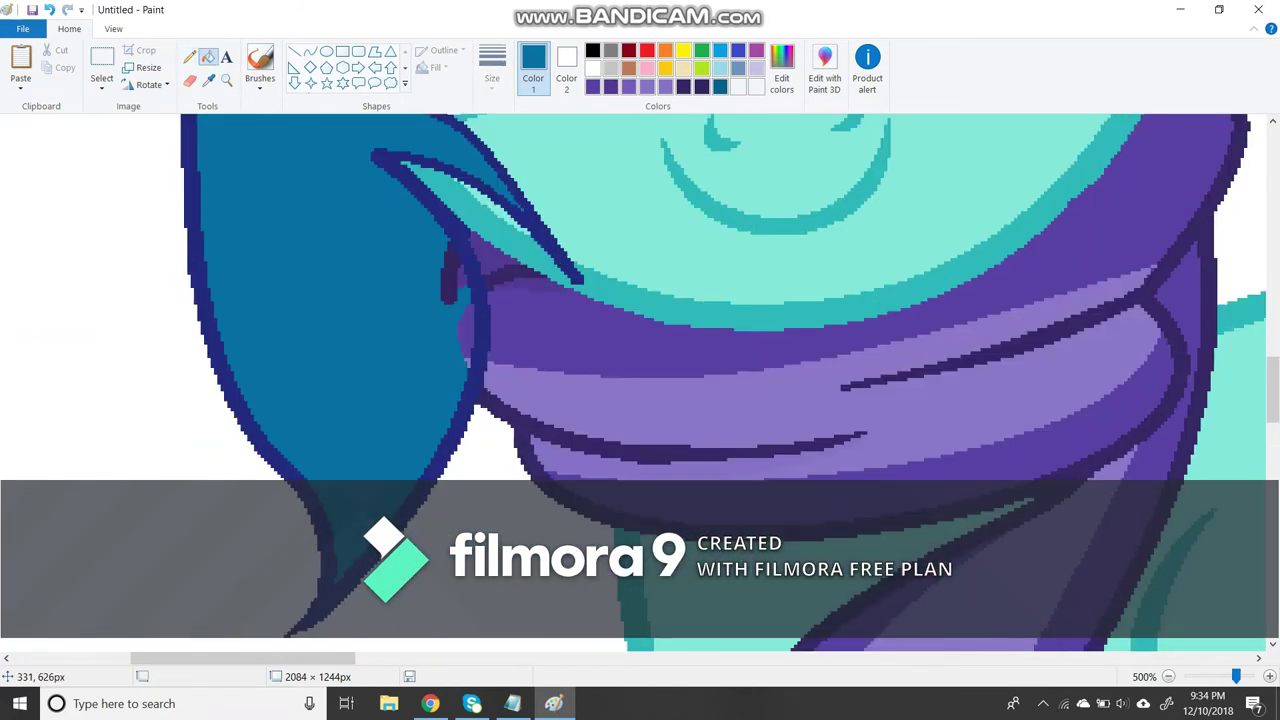
scroll(660, 495, "down", 3)
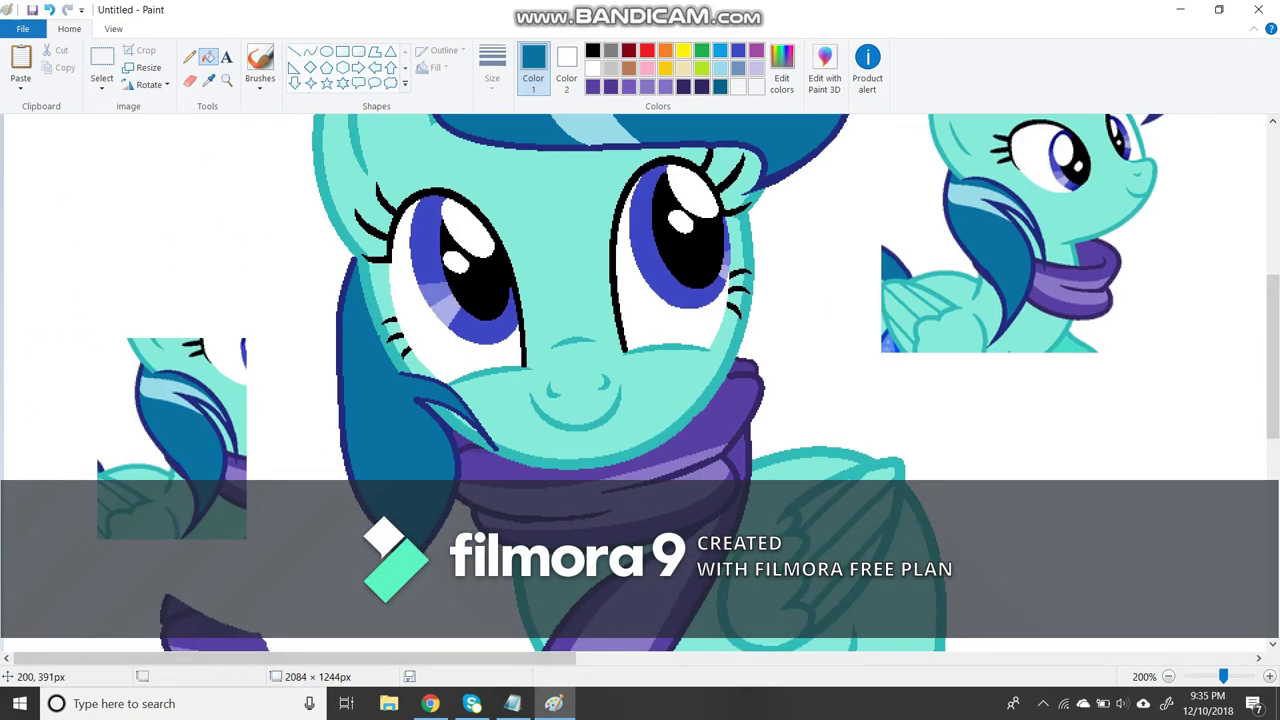
Add a light blue streak across the side lock between two curved edges, extending it into the cheek strand.
scroll(215, 401, "up", 2)
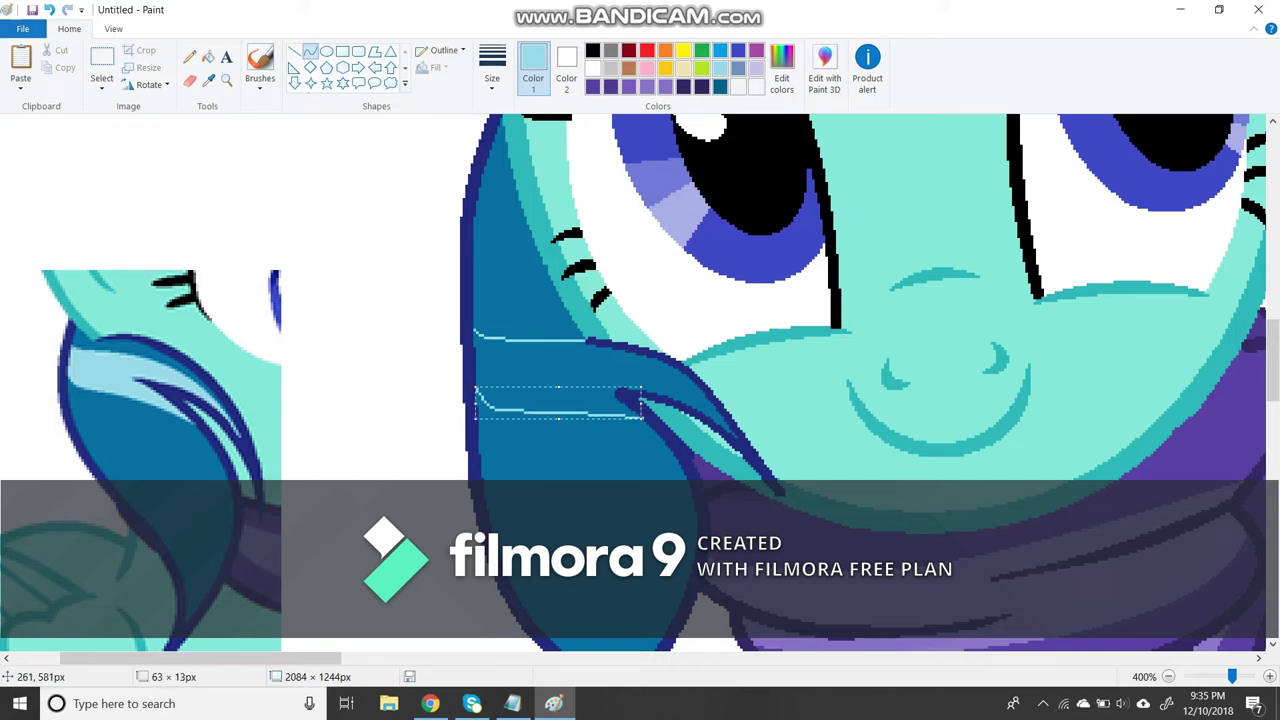
left_click(208, 57)
left_click(540, 365)
scroll(640, 380, "down", 1)
left_click(226, 80)
left_click(803, 328)
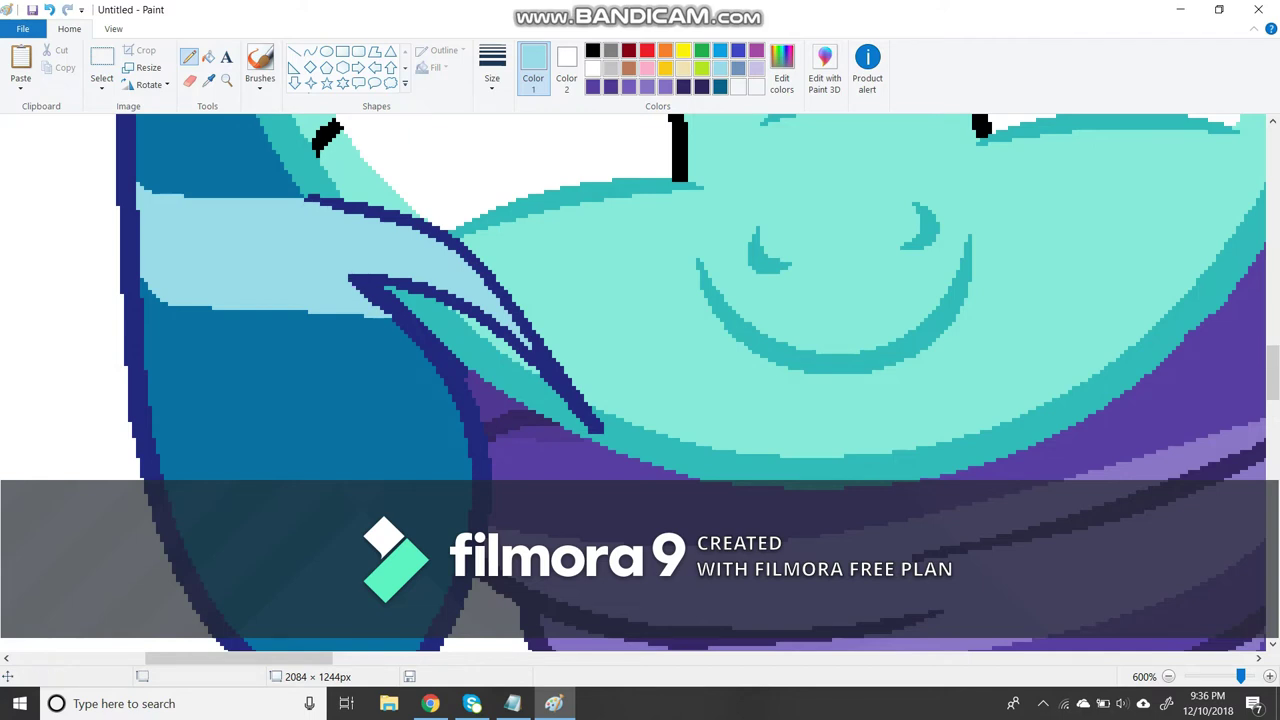
Shift the side lock below its top end slightly outward from the face.
scroll(640, 380, "down", 5)
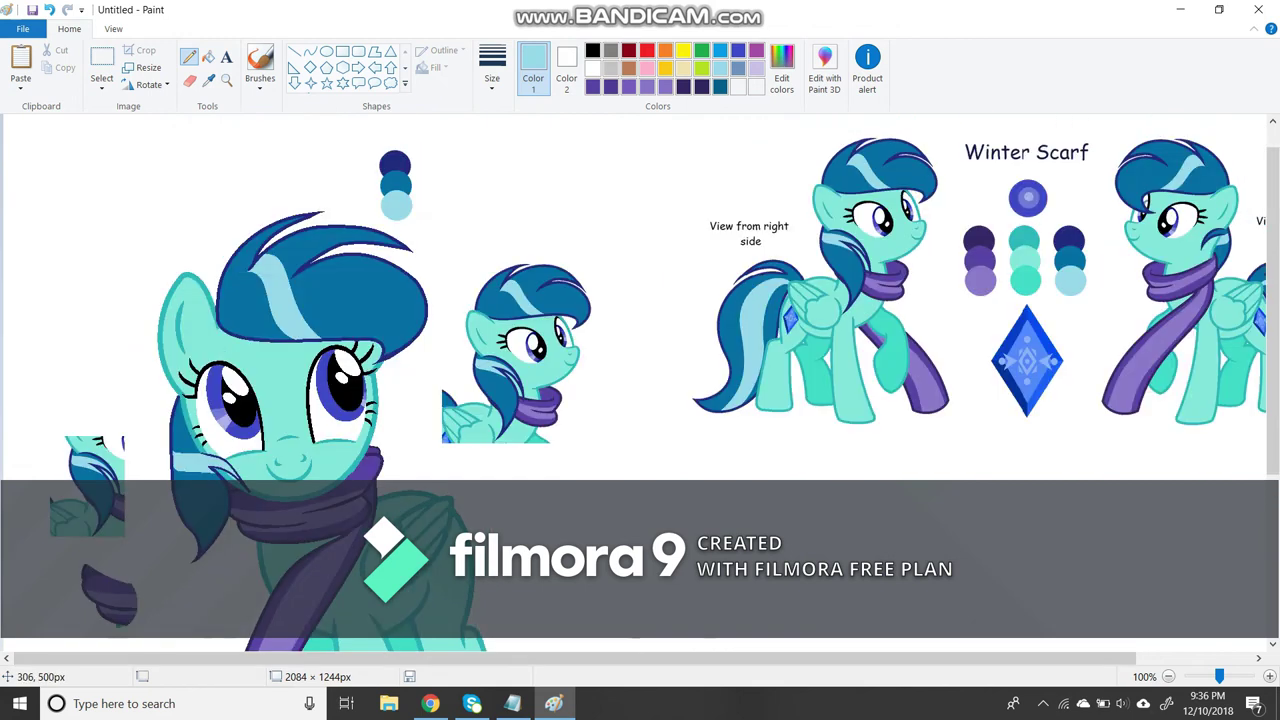
scroll(640, 380, "up", 3)
left_click(102, 70)
left_click_drag(396, 272, 484, 580)
left_click_drag(440, 430, 426, 430)
Redraw the kinked upper outer edge of the side lock as a smooth thick dark blue curve.
left_click(226, 80)
left_click(490, 150)
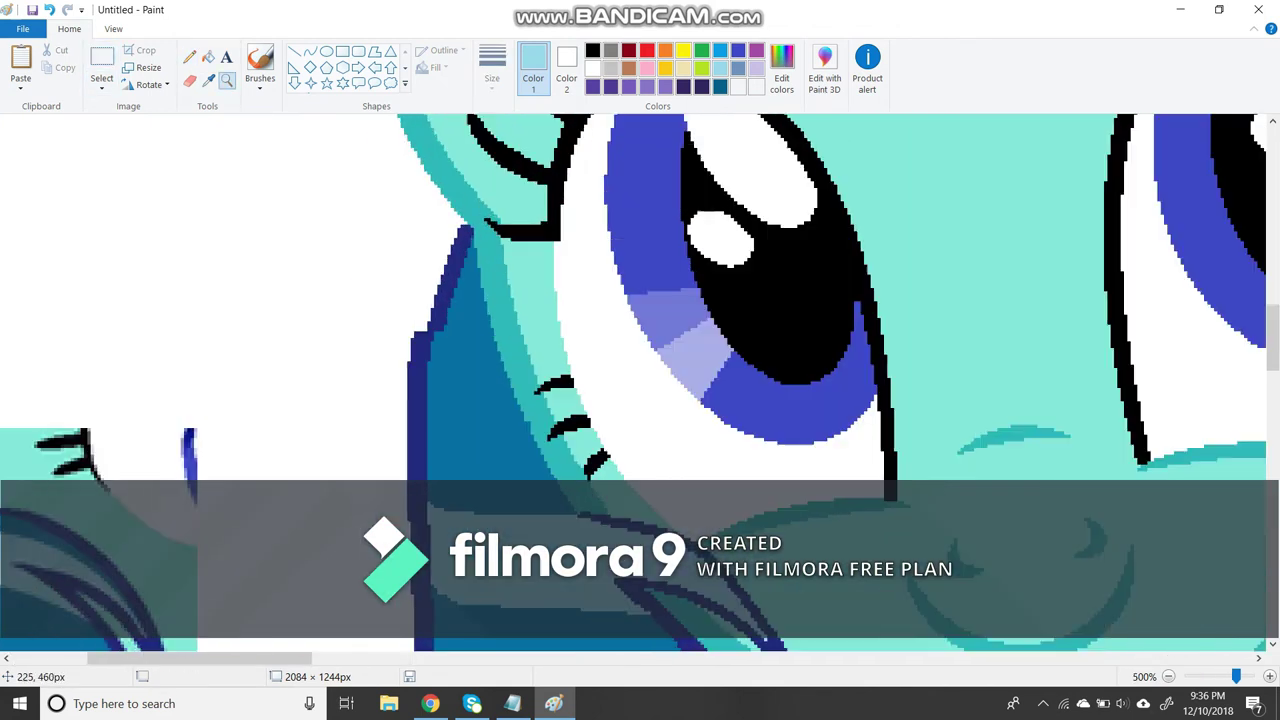
left_click(310, 51)
left_click(209, 80)
left_click(428, 330)
left_click(492, 75)
left_click(404, 118)
left_click_drag(444, 252, 406, 340)
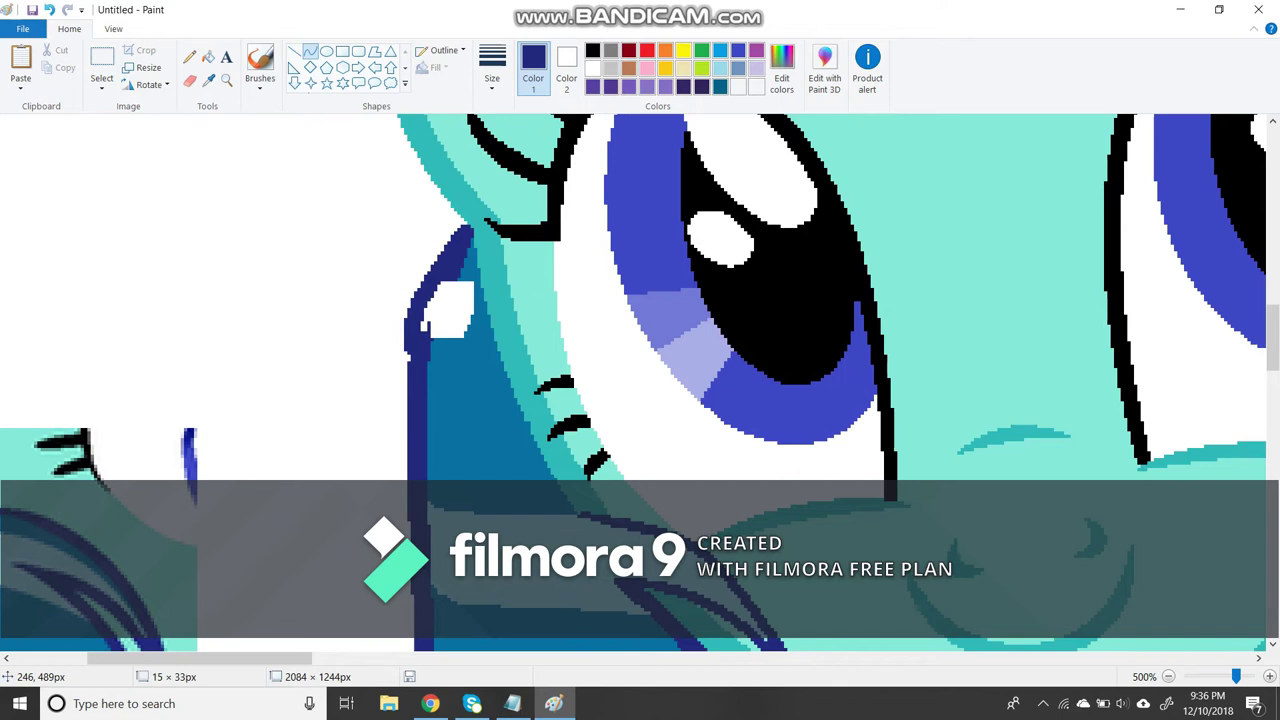
Fill the white gap inside the side lock's upper end with medium blue.
left_click(208, 56)
left_click(209, 80)
left_click(440, 400)
left_click(444, 310)
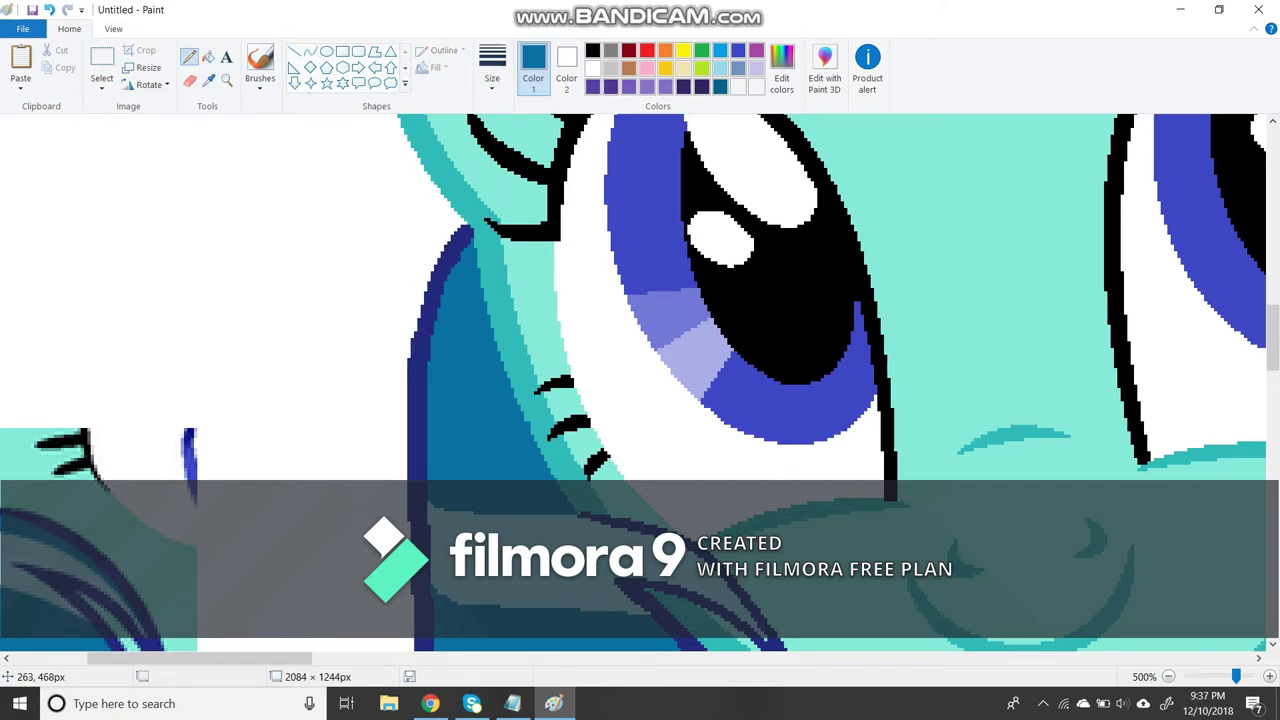
Colour the sliver between the cheek strand and the side lock with the coat's teal outline colour.
scroll(816, 400, "down", 3)
left_click(209, 80)
left_click(816, 436)
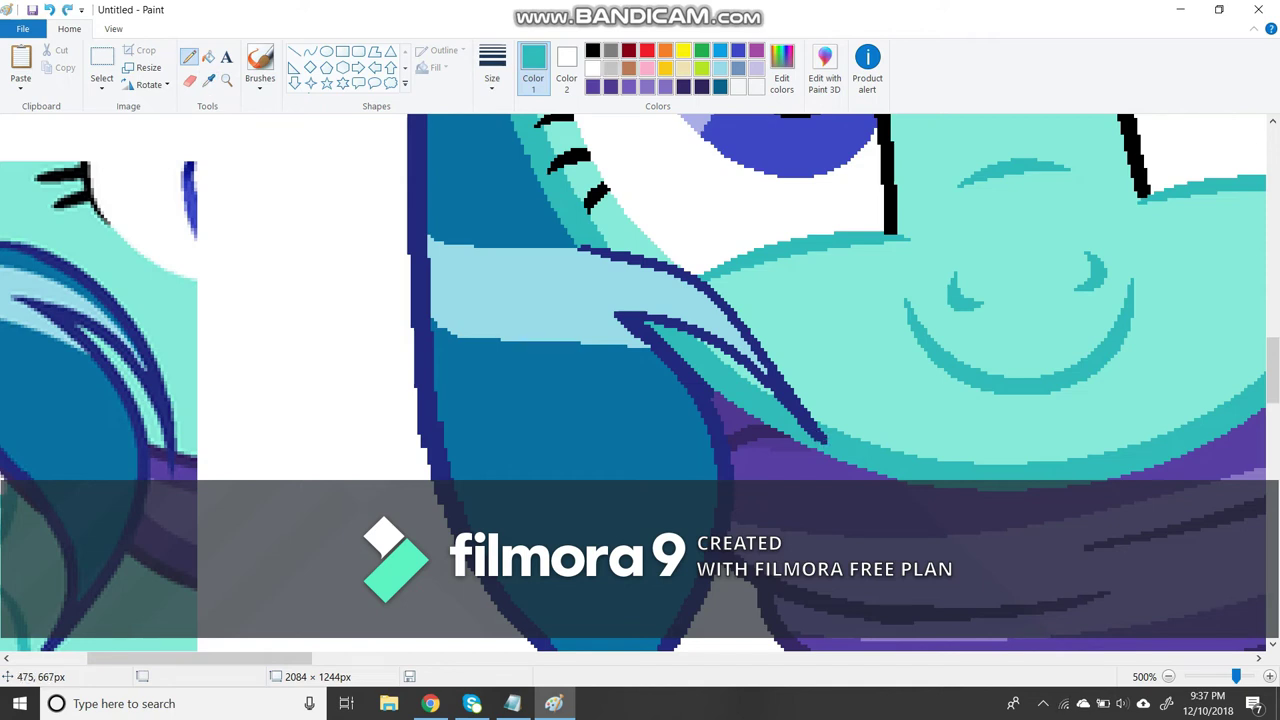
scroll(640, 380, "down", 4)
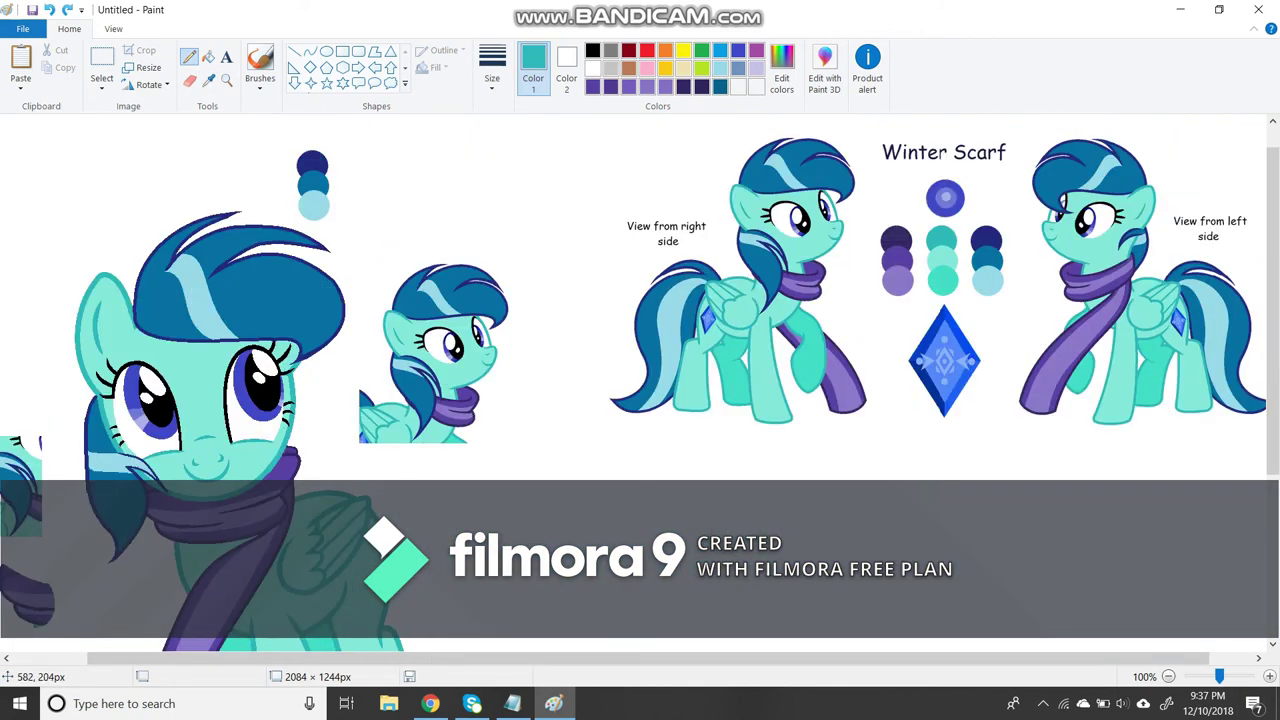
Paste the reference crop of the opposite side lock and place it next to the reference pony's head.
left_click(101, 62)
key("ctrl+v")
left_click_drag(28, 140, 355, 375)
scroll(242, 412, "up", 2)
Draw the far side lock's bulging outer edge from the mane to the scarf and its narrow cheek strand in dark blue.
left_click(209, 80)
left_click(593, 360)
left_click(611, 477)
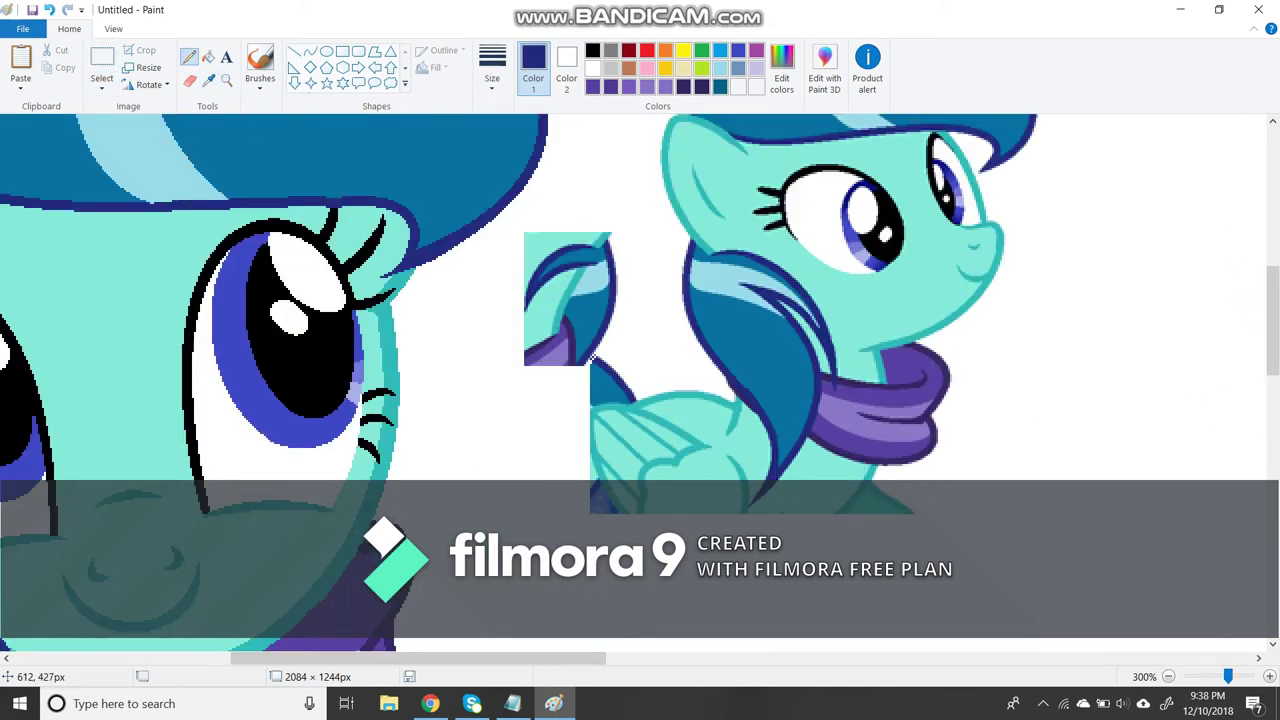
left_click(310, 50)
mouse_move(425, 545)
left_mouse_down()
mouse_move(440, 515)
mouse_move(402, 290)
left_mouse_up()
mouse_move(420, 400)
left_mouse_down()
mouse_move(437, 330)
mouse_move(468, 465)
left_mouse_up()
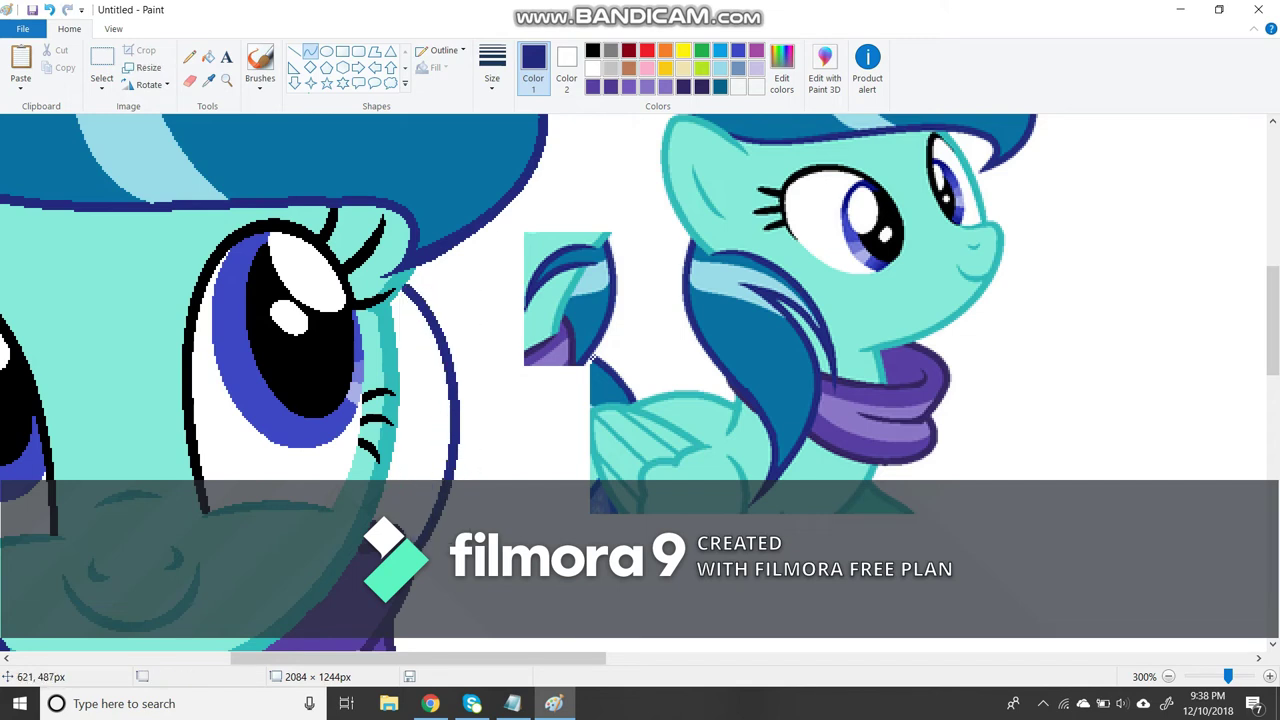
left_click_drag(369, 347, 390, 316)
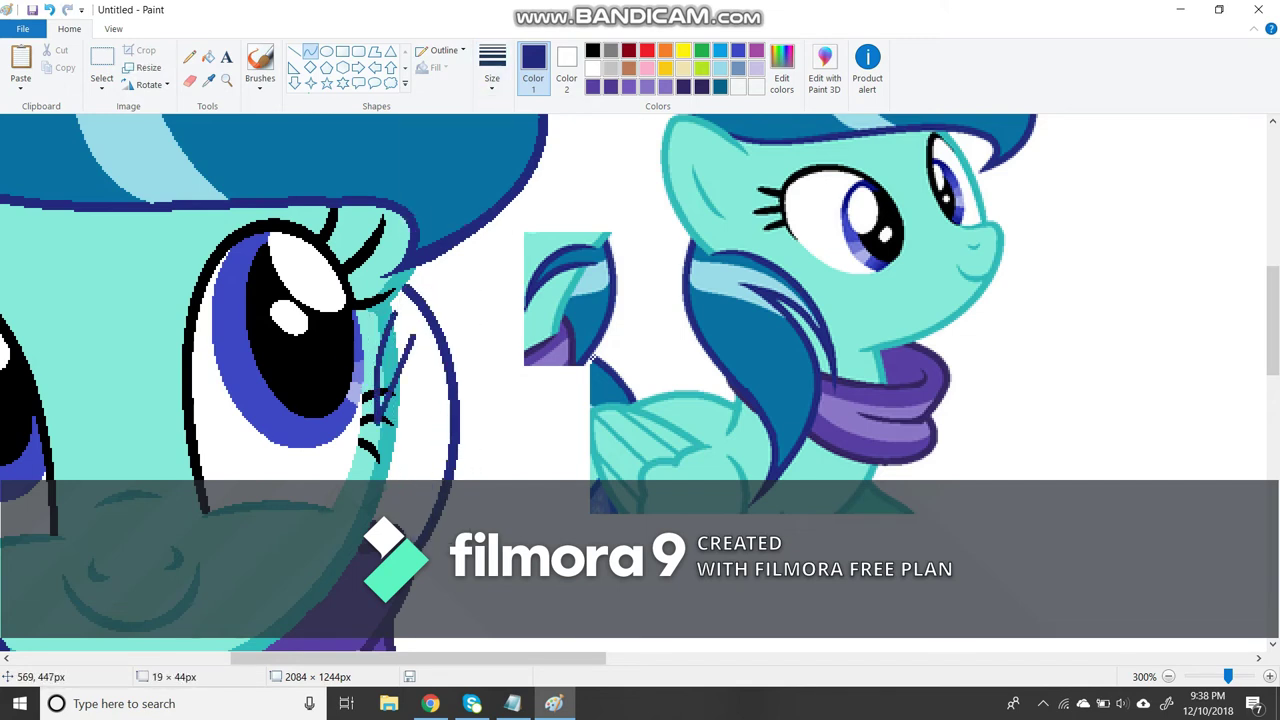
Fill the far side lock with medium blue and add a light blue streak across it.
left_click(207, 56)
left_click(425, 400)
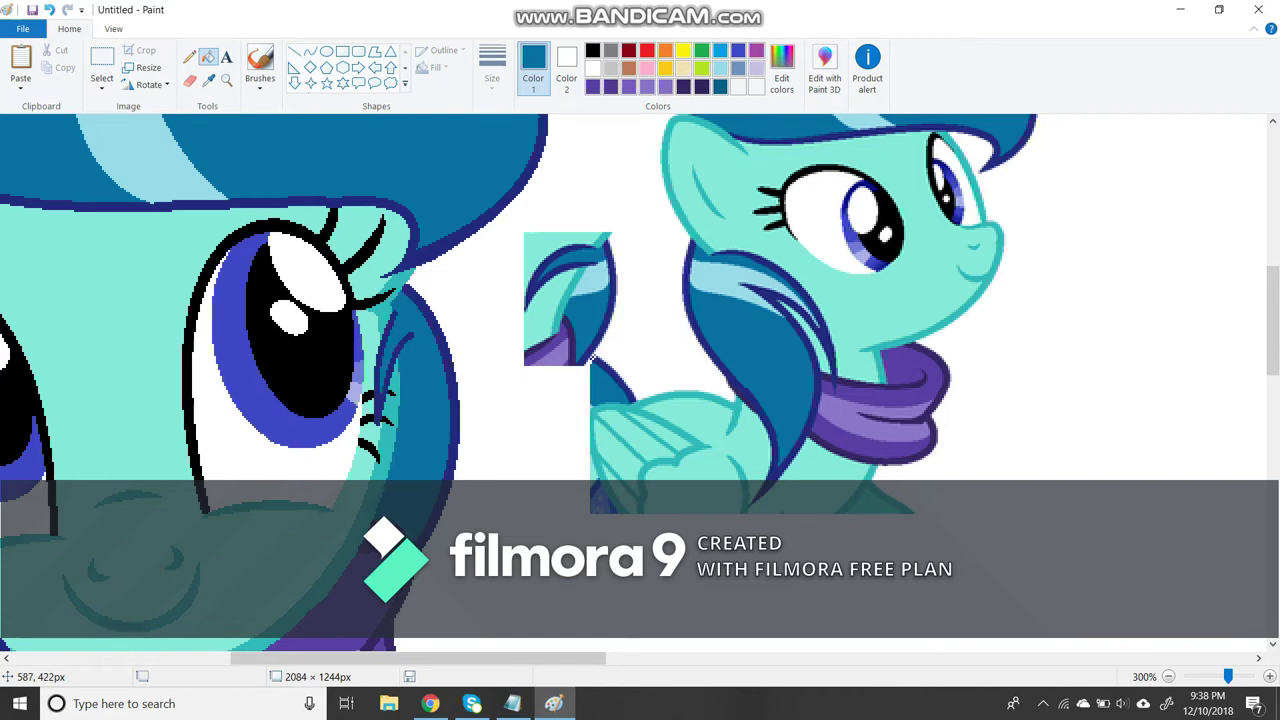
left_click(309, 50)
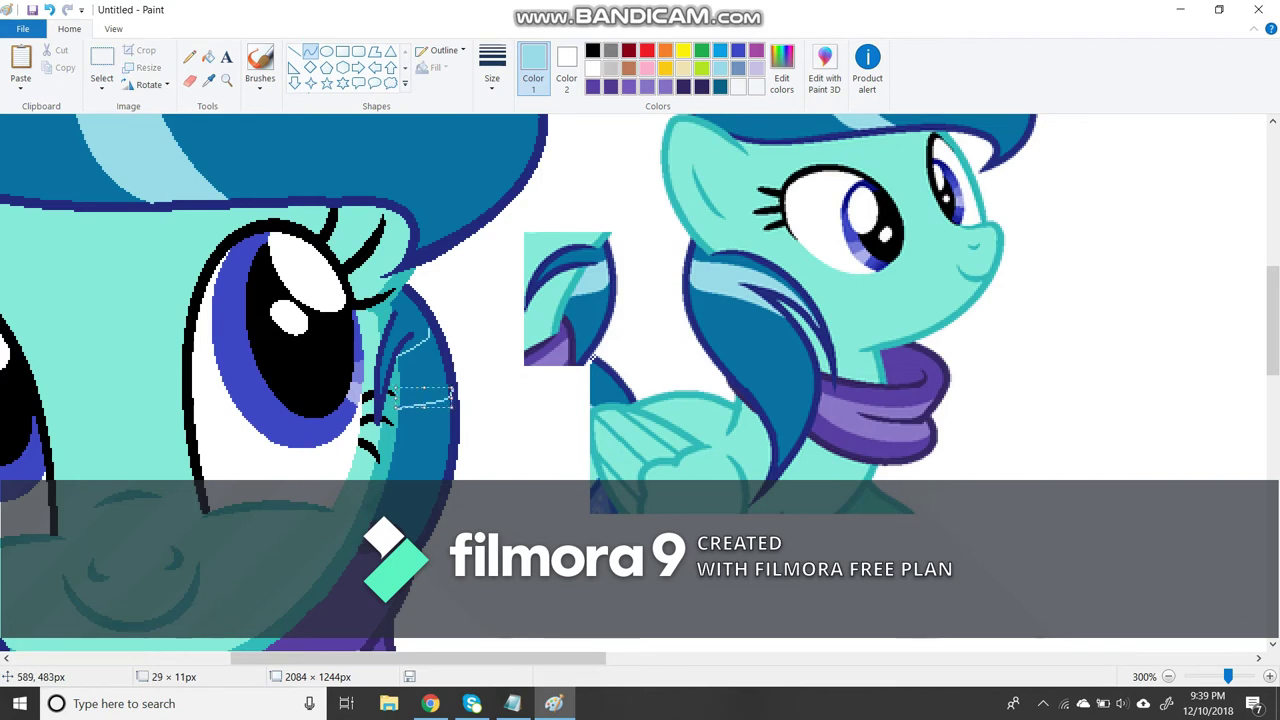
scroll(594, 357, "down", 2)
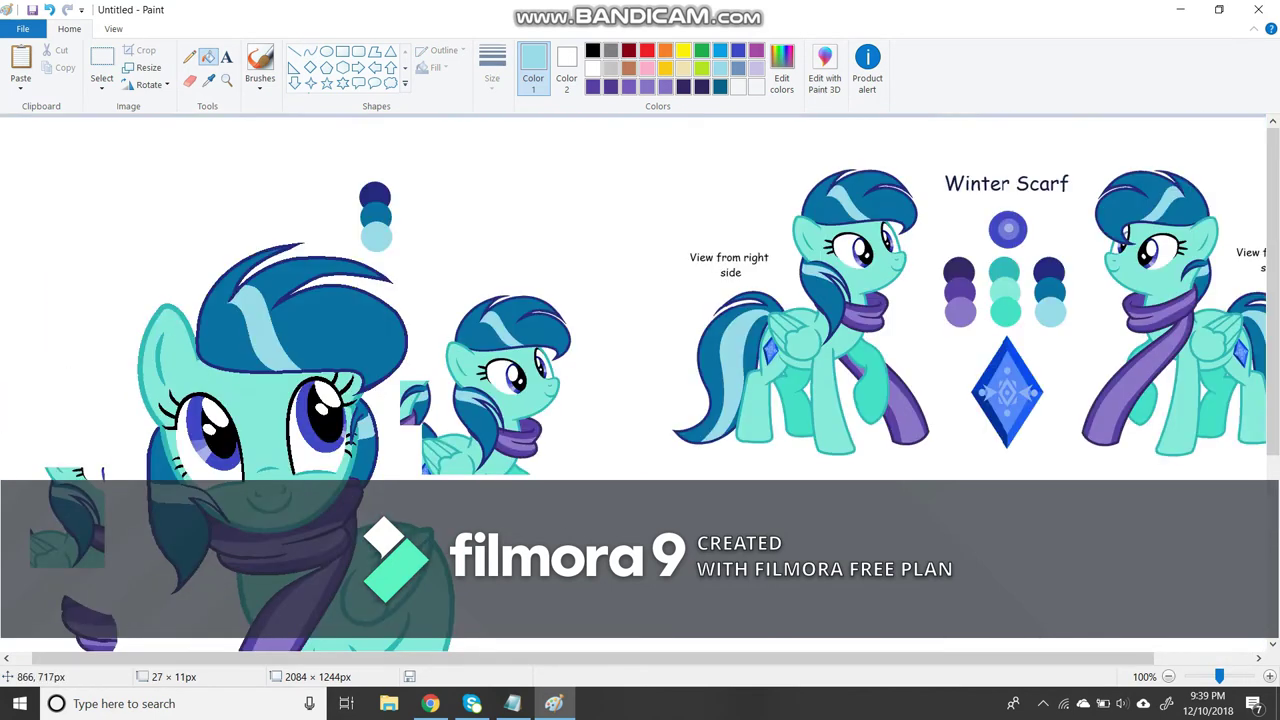
Delete the reference head copy and the opposite-lock crop beside the large pony.
left_click(101, 70)
left_click(101, 90)
left_click(130, 150)
left_click_drag(400, 345, 395, 330)
key("Delete")
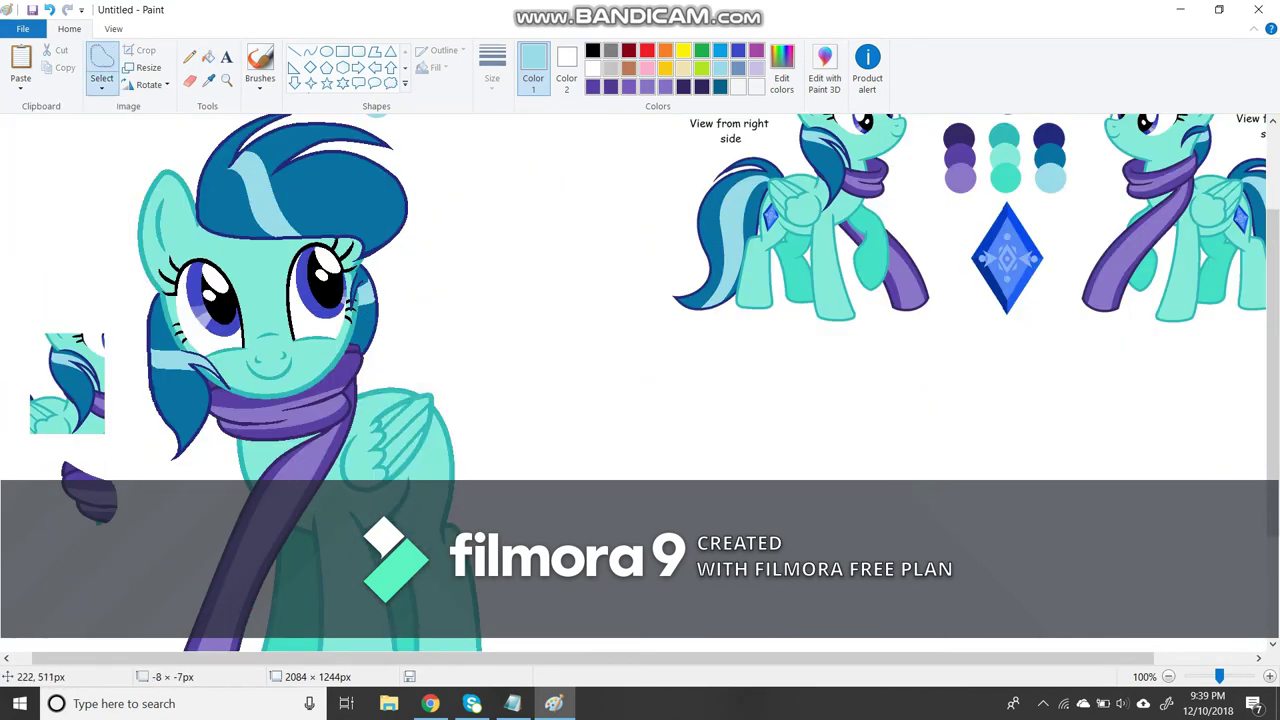
Delete the side lock reference crop beside the large pony, undoing the surplus deletion.
mouse_move(108, 312)
left_mouse_down()
mouse_move(20, 560)
mouse_move(93, 445)
mouse_move(130, 530)
left_mouse_up()
key("Delete")
key("Delete")
key("ctrl+z")
Move the saved scarf end piece over the side lock and nudge it into line with the neck scarf.
left_click_drag(220, 415, 89, 493)
scroll(89, 493, "up", 1)
left_click_drag(215, 475, 519, 336)
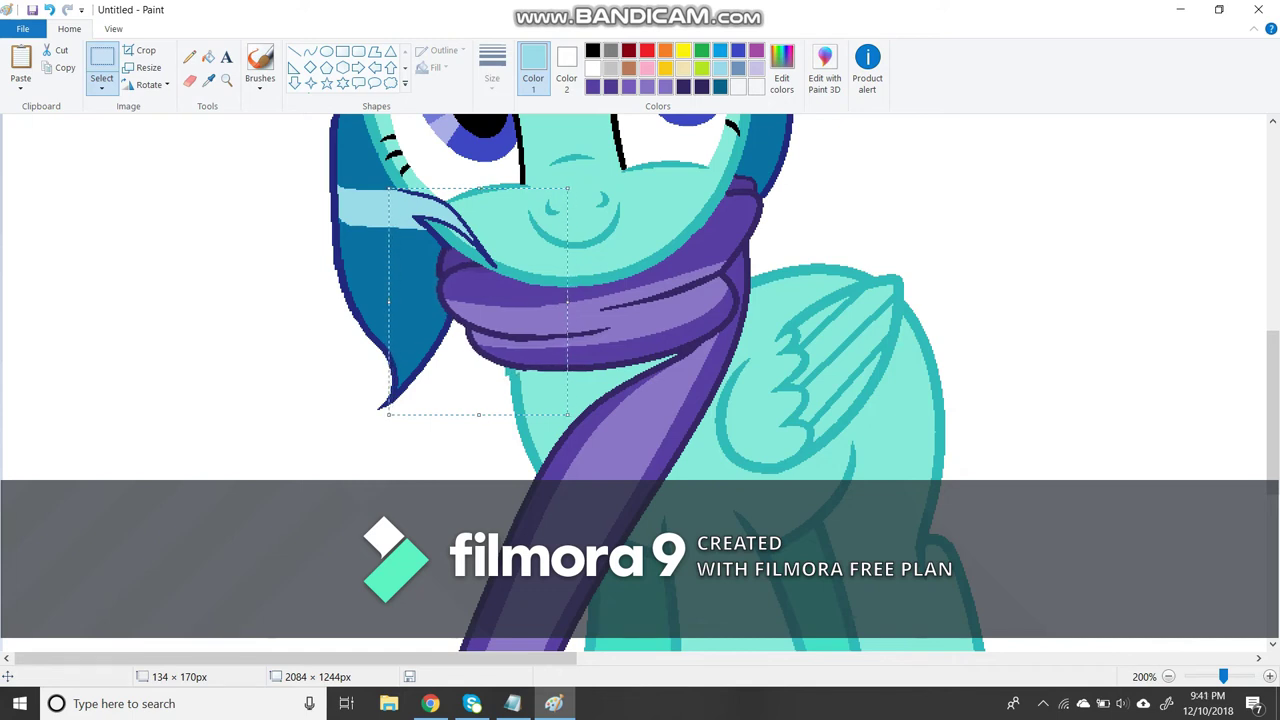
key("Right")
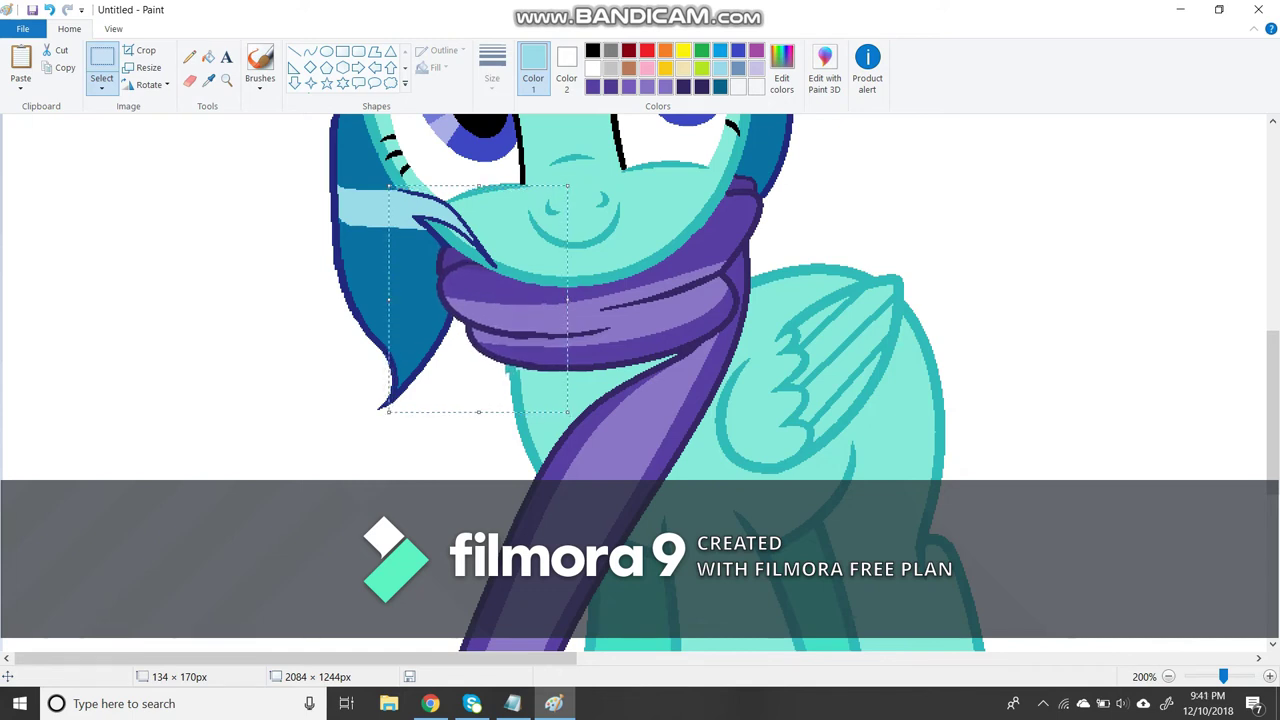
key("Right")
Outline the tail's upper tuft behind the back with two dark blue curves meeting at a tip.
scroll(640, 380, "down", 3)
scroll(640, 380, "down", 1)
scroll(640, 380, "up", 3)
left_click(226, 80)
left_click(110, 230)
scroll(640, 380, "down", 5)
left_click(310, 50)
left_click(492, 65)
left_click(492, 155)
left_click_drag(256, 221, 430, 170)
left_click_drag(343, 196, 375, 163)
left_click(375, 163)
left_click_drag(289, 213, 451, 176)
left_click_drag(380, 195, 404, 187)
Draw the upper part of the tail's outer edge as a thicker dark blue curve arching down from the tuft.
left_click(492, 65)
left_click(492, 177)
mouse_move(290, 213)
left_mouse_down()
mouse_move(509, 274)
mouse_move(519, 503)
left_mouse_up()
left_click_drag(440, 300, 470, 200)
left_click_drag(480, 380, 540, 400)
Continue the tail's outer edge down to a pointed tip and draw its curved lower edge back to the hind leg.
scroll(640, 380, "down", 3)
scroll(640, 380, "right", 1)
left_click_drag(404, 240, 609, 514)
mouse_move(506, 377)
left_mouse_down()
mouse_move(430, 470)
mouse_move(400, 440)
left_mouse_up()
left_click_drag(668, 525, 303, 432)
left_click_drag(480, 480, 344, 608)
Try to draw a short dark blue curve behind the rump as the tail's inner edge.
left_click(226, 80)
scroll(640, 380, "down", 3)
left_click(270, 450)
left_click(206, 186)
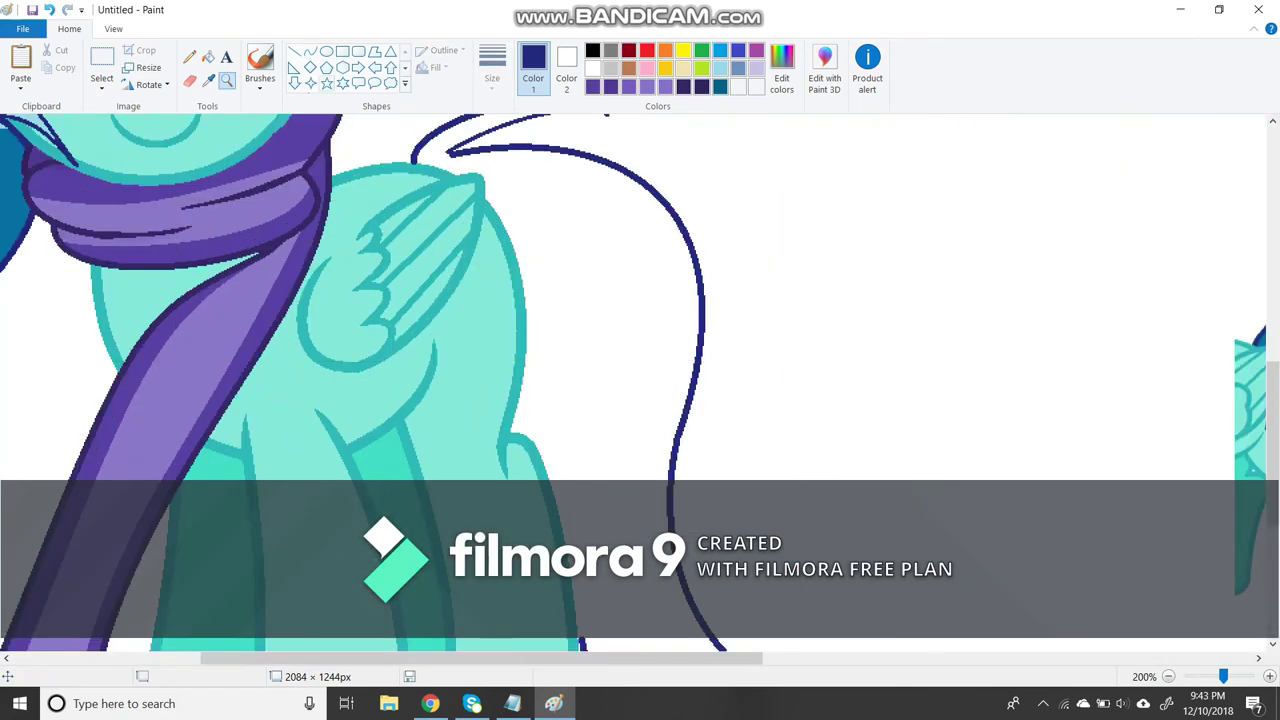
scroll(400, 380, "down", 3)
left_click(310, 51)
left_click_drag(530, 196, 541, 316)
left_click_drag(527, 256, 532, 256)
left_click(492, 65)
left_click(484, 167)
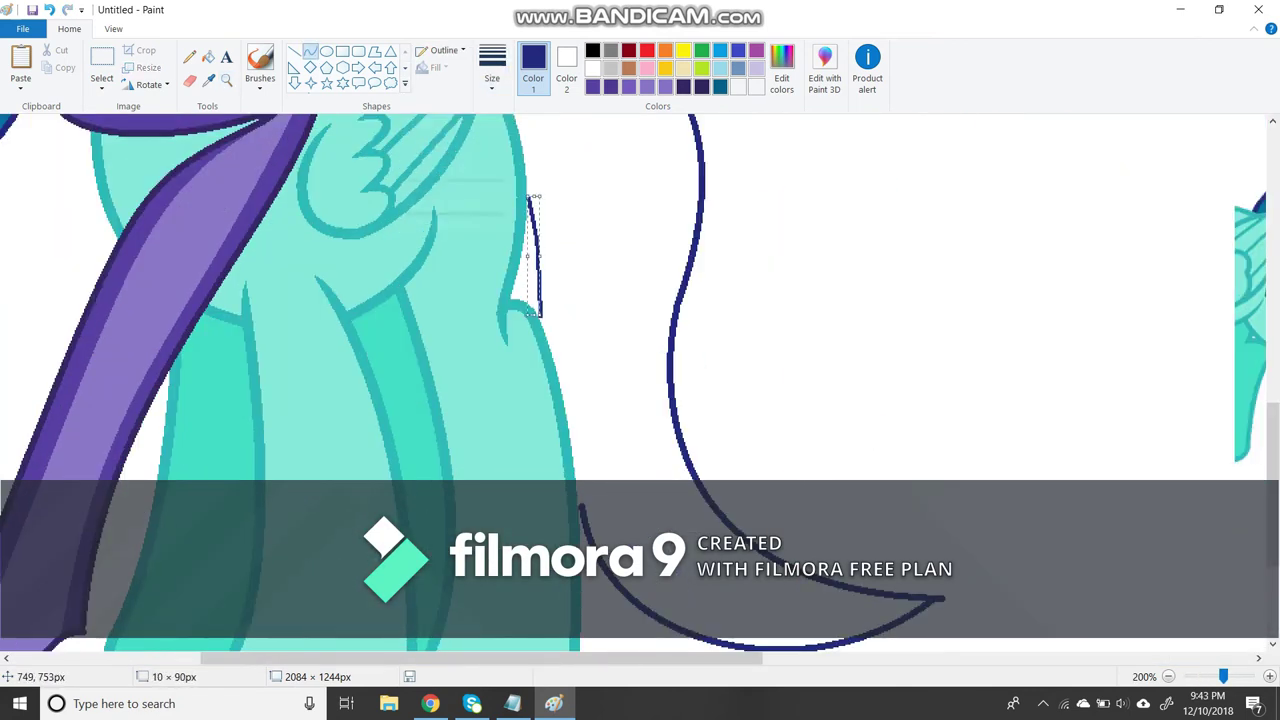
Fill the outlined tail with the mane's medium blue.
scroll(640, 380, "up", 5)
left_click(208, 57)
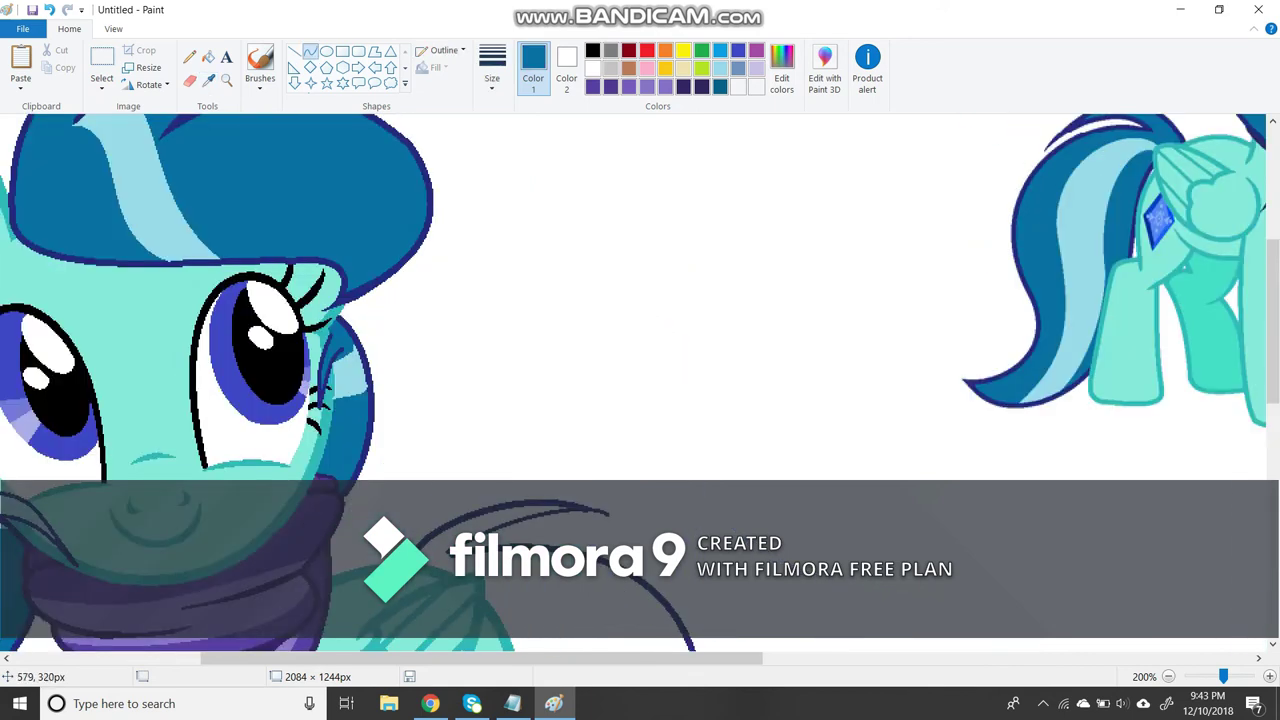
left_click(520, 300)
scroll(640, 380, "down", 3)
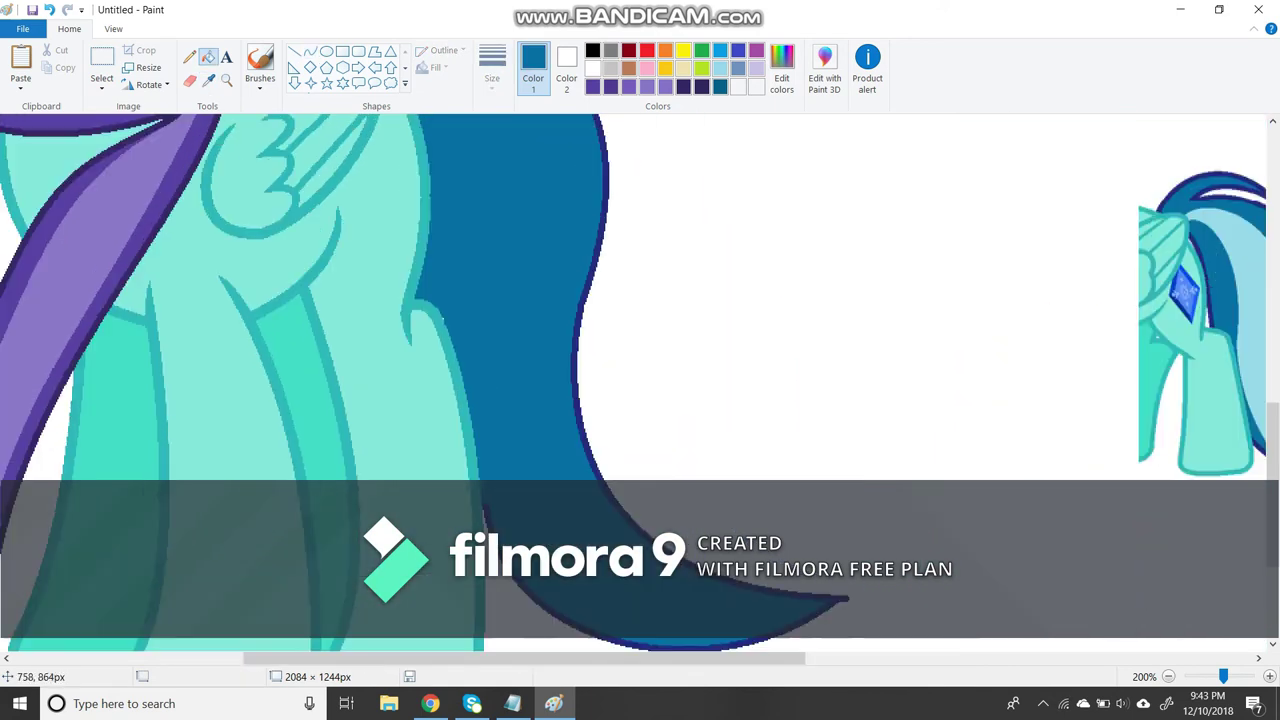
Touch up the stray pixels between the tail and the rump with medium blue.
scroll(640, 380, "up", 3)
left_click(226, 80)
left_click(556, 330)
left_click(189, 57)
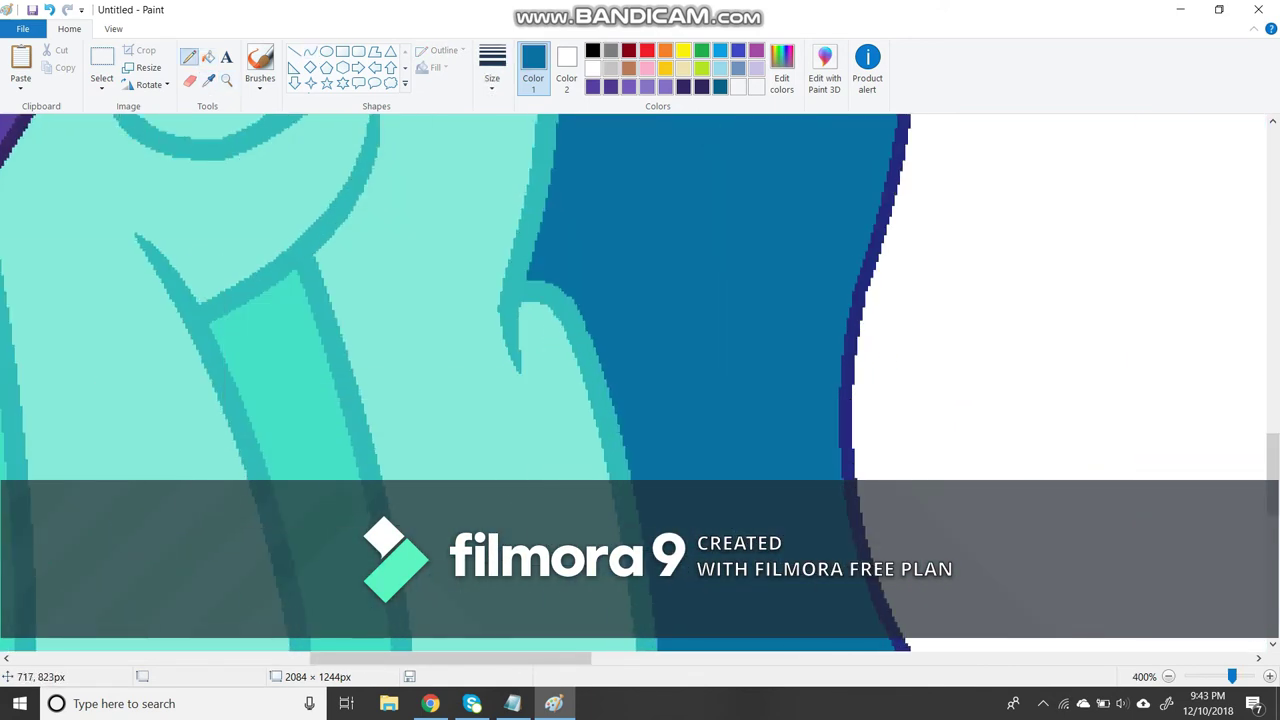
Thin the start of the tail's lower outline beside the hind leg by covering it with medium blue.
scroll(640, 380, "down", 3)
left_click(310, 51)
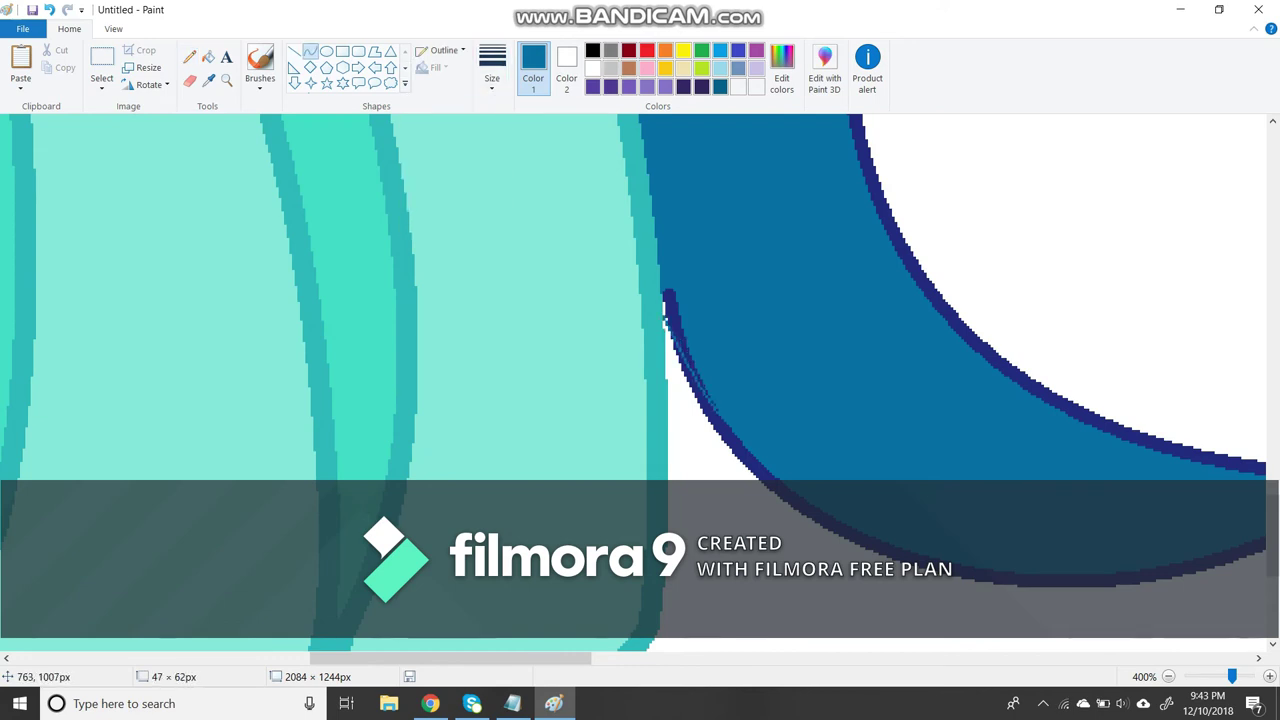
left_click(189, 80)
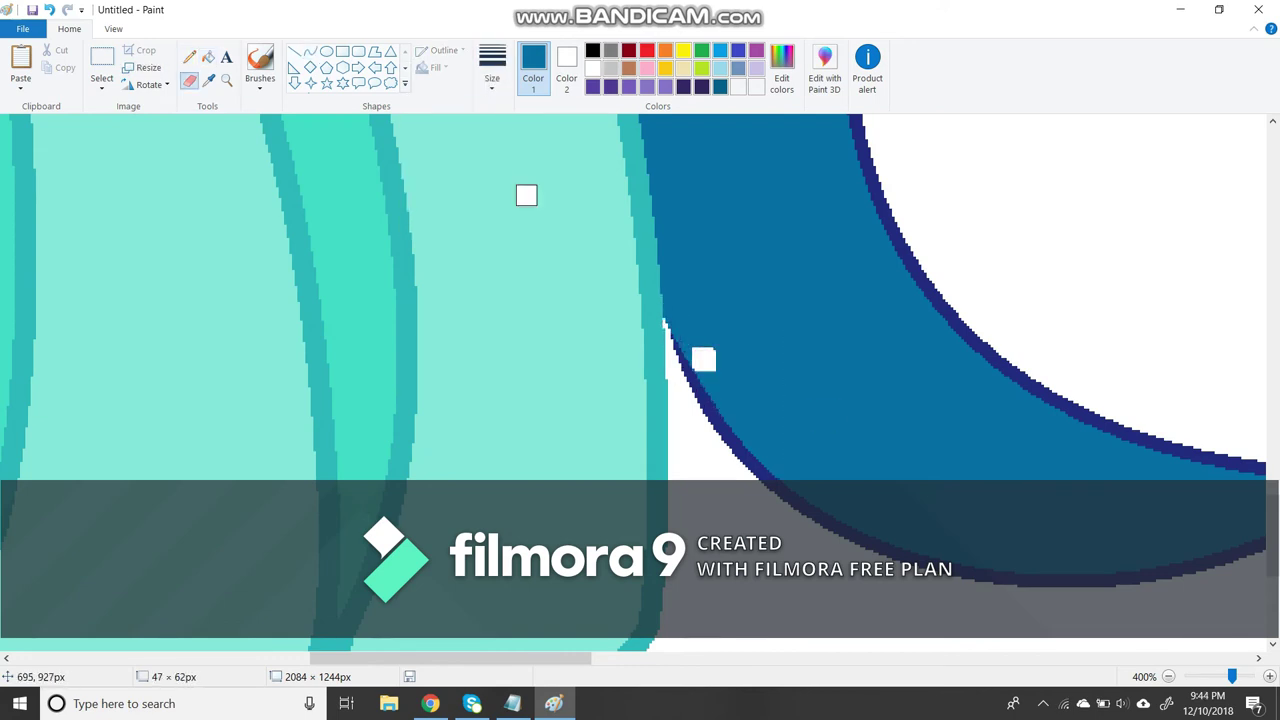
left_click(208, 57)
Draw a new dark blue lower tail edge starting further down the hind leg and fill the added area with medium blue.
left_click(310, 51)
left_click_drag(668, 470, 902, 566)
left_click_drag(769, 507, 849, 623)
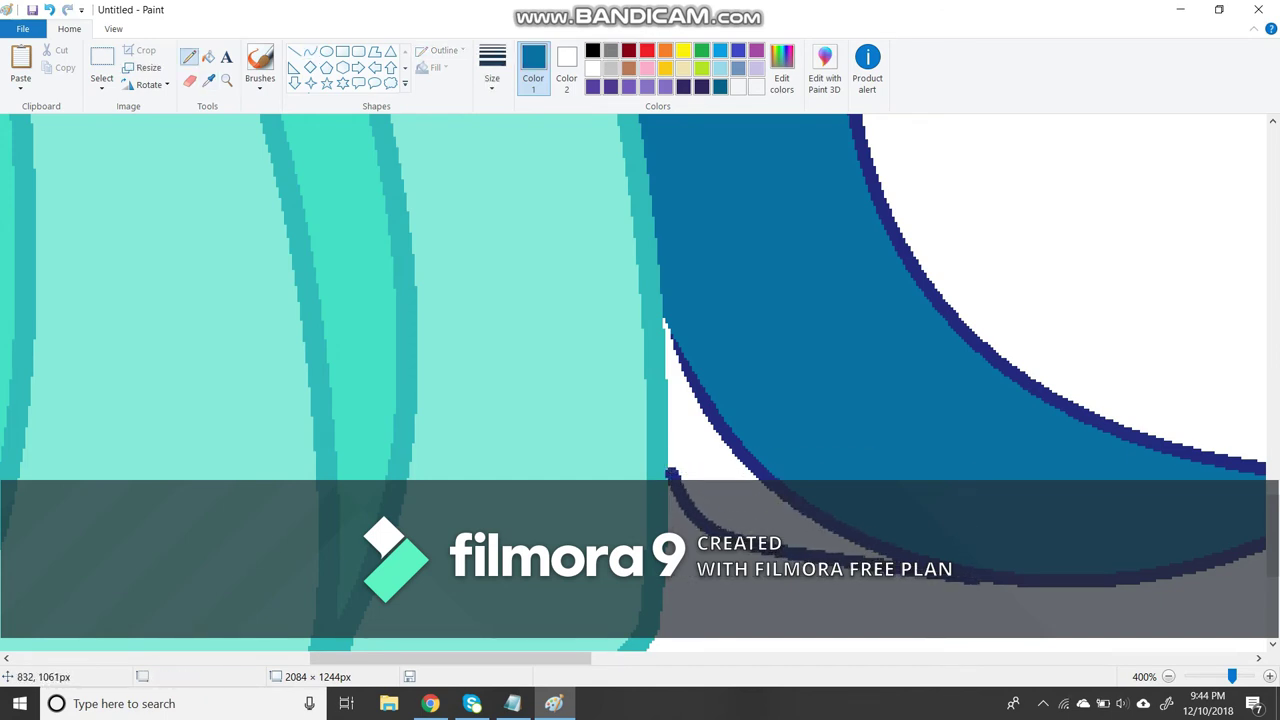
left_click(208, 57)
left_click(700, 430)
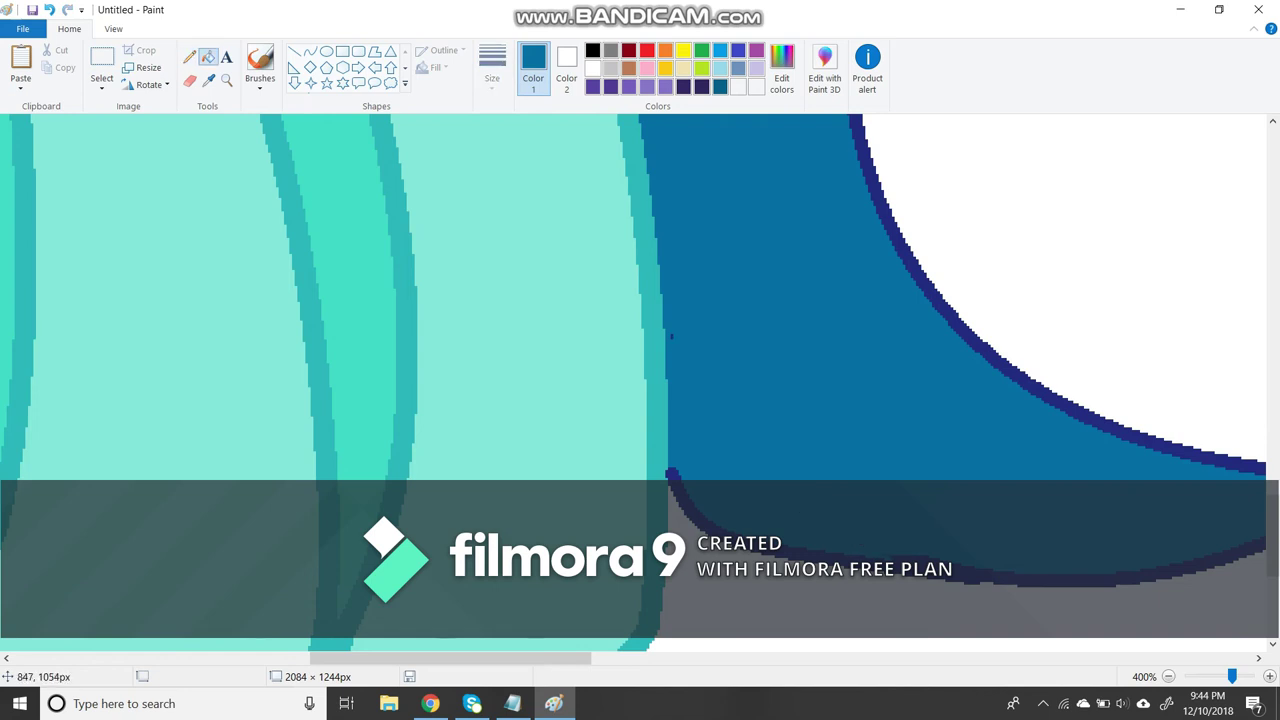
Join the tail's lower outline to the hind leg in dark blue and smooth its thick spot with medium blue.
scroll(640, 300, "down", 3)
left_click(226, 80)
left_click(297, 260)
left_click(190, 80)
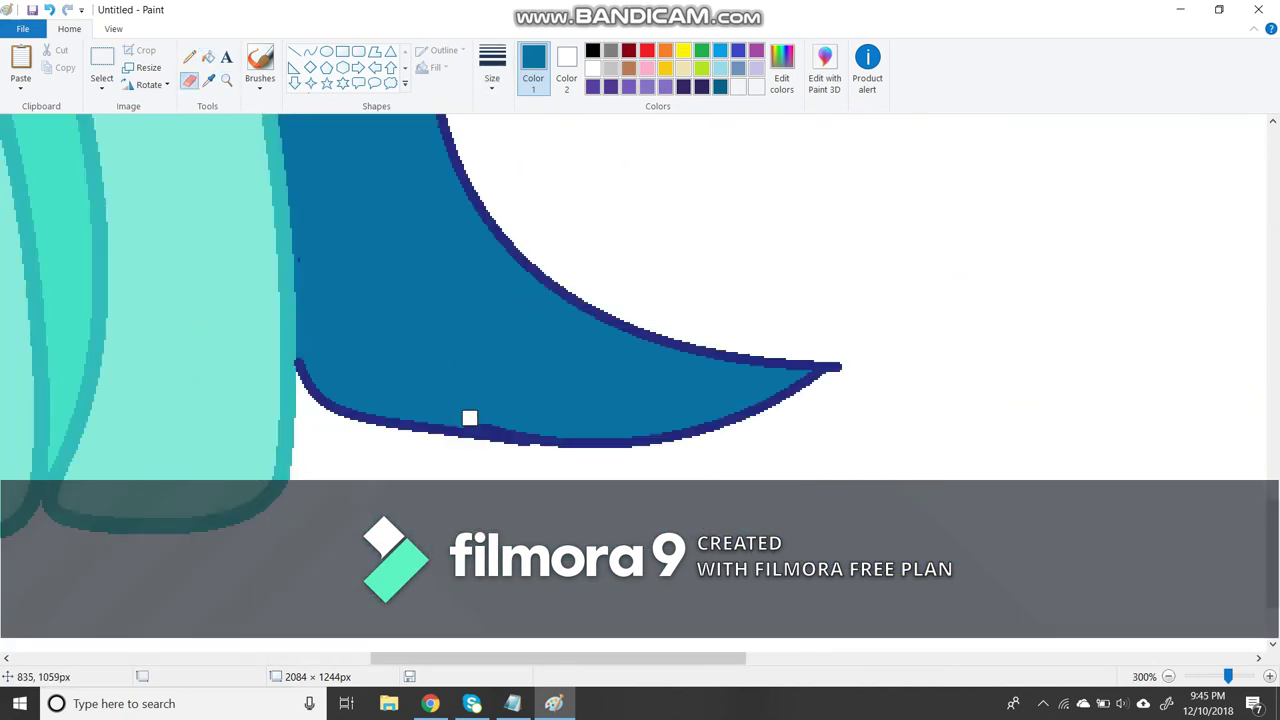
key("ctrl+Page_Up")
left_click(208, 80)
left_click(190, 300)
left_click(219, 292)
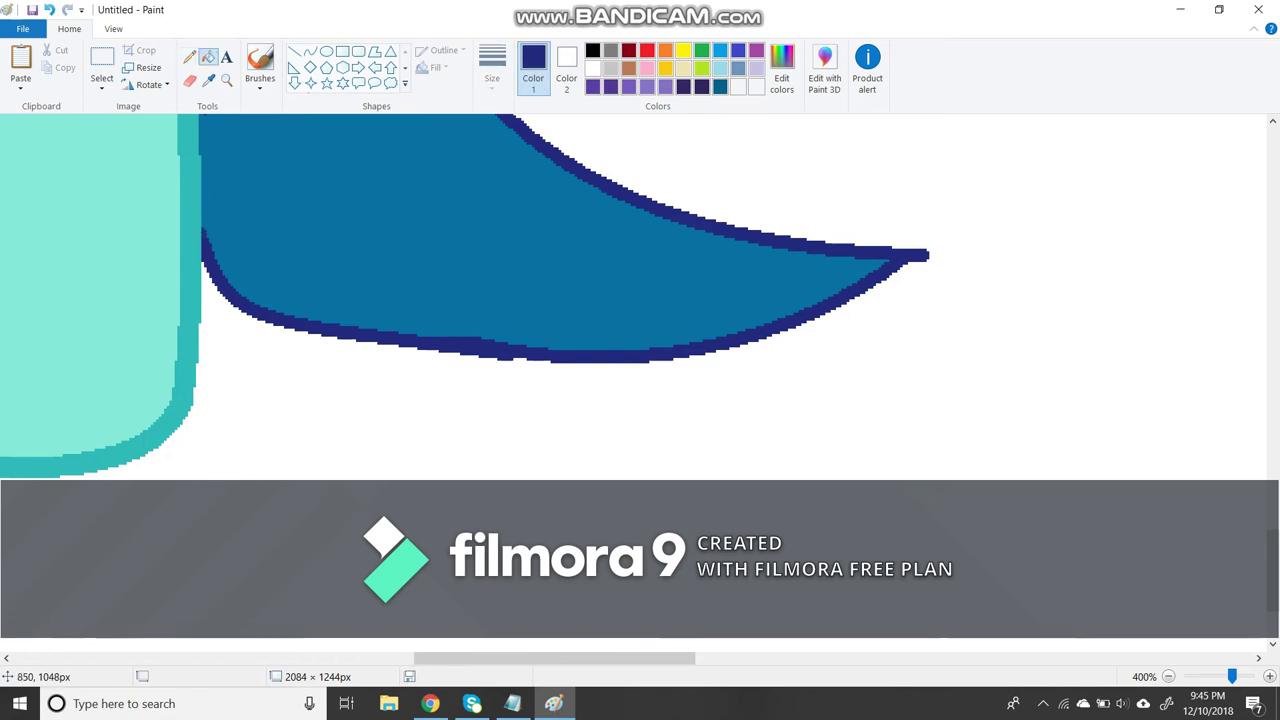
left_click(310, 51)
left_click(208, 57)
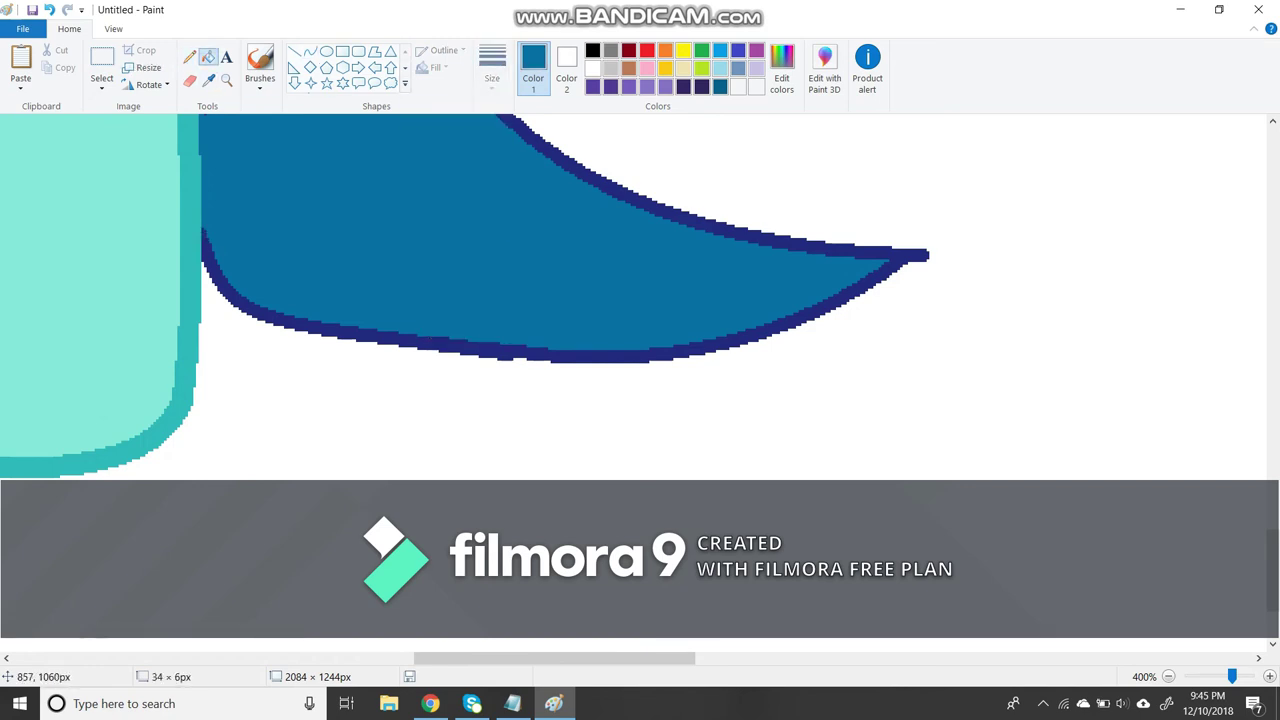
Close the gap at the tip of the tail's upper tuft with dark blue to form a solid point.
scroll(640, 380, "up", 10)
left_click(250, 218)
left_click(492, 68)
left_click(460, 150)
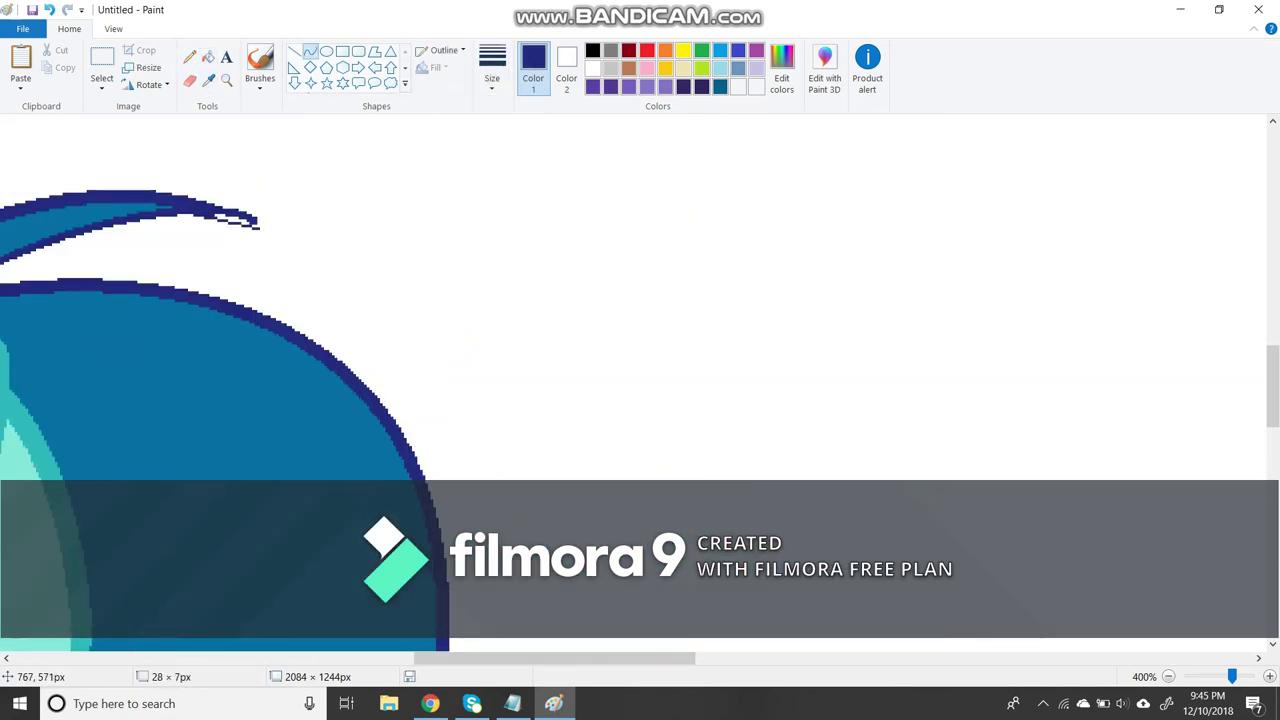
left_click(208, 57)
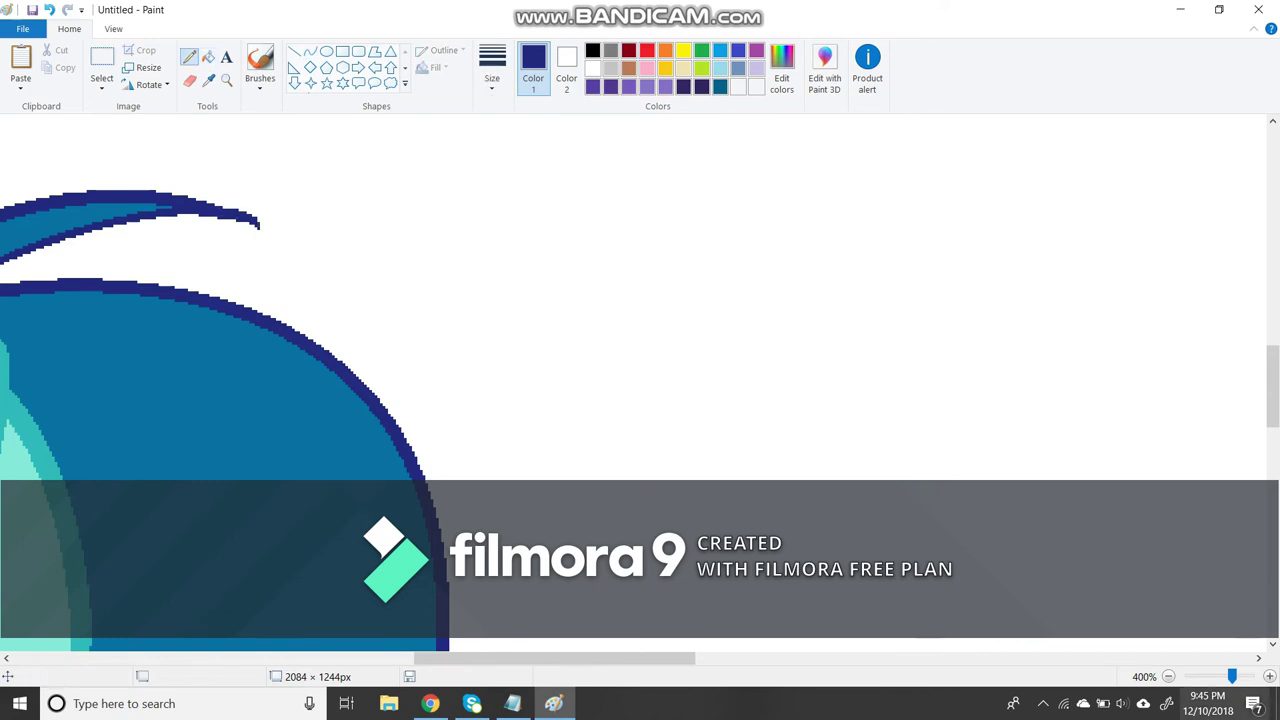
Draw the outer edge of the tail's stripe as a thin light blue curve from the tail's base to its lower outline.
scroll(640, 560, "down", 3)
left_click(765, 360)
scroll(640, 380, "up", 3)
left_click(492, 68)
left_click(460, 150)
scroll(640, 380, "down", 3)
left_click_drag(430, 478, 315, 222)
left_click_drag(470, 420, 495, 370)
scroll(640, 380, "down", 3)
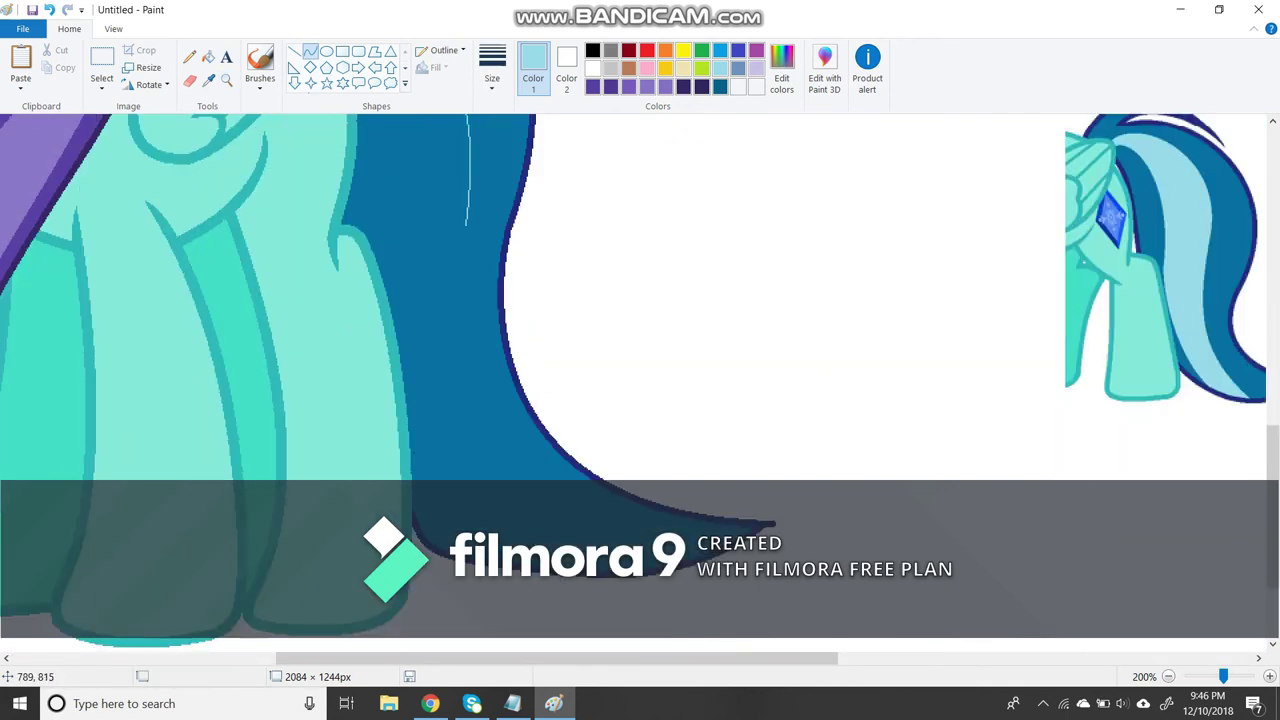
left_click_drag(860, 600, 736, 588)
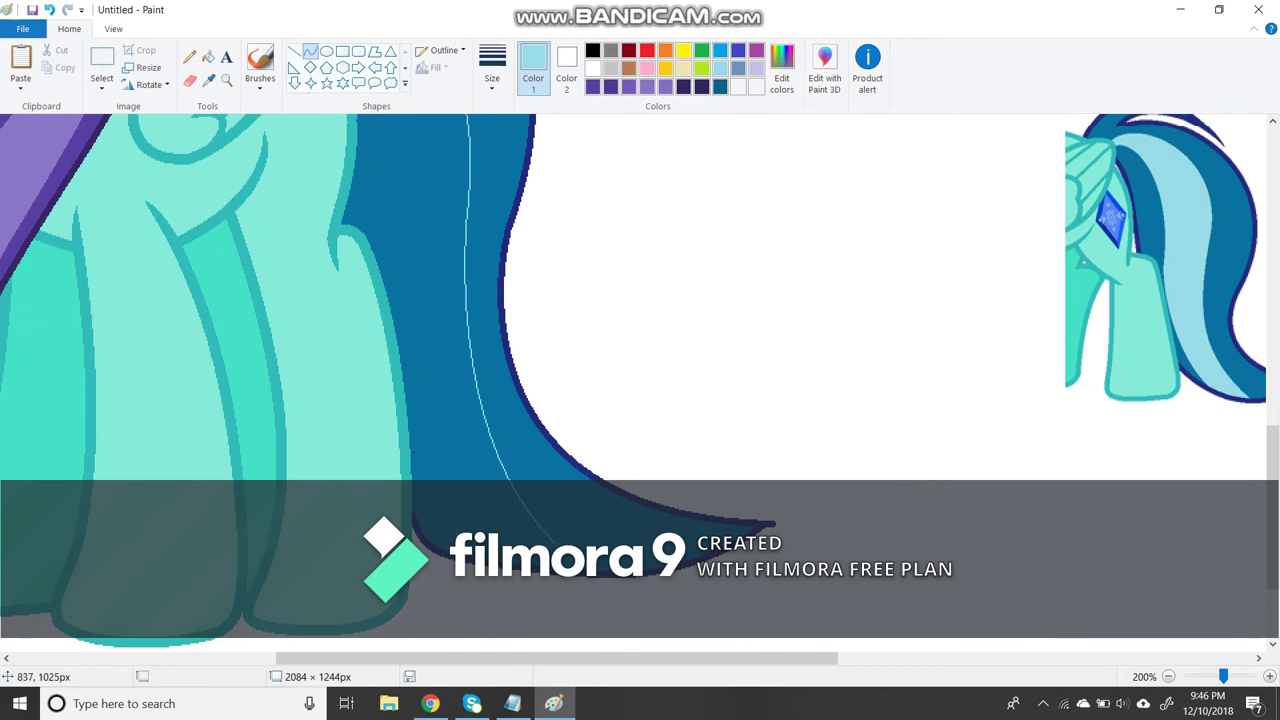
Draw the inner edge of the tail's stripe as a thin light blue curve running down beside the hind leg.
scroll(640, 380, "up", 3)
left_click_drag(520, 330, 534, 622)
scroll(640, 380, "down", 3)
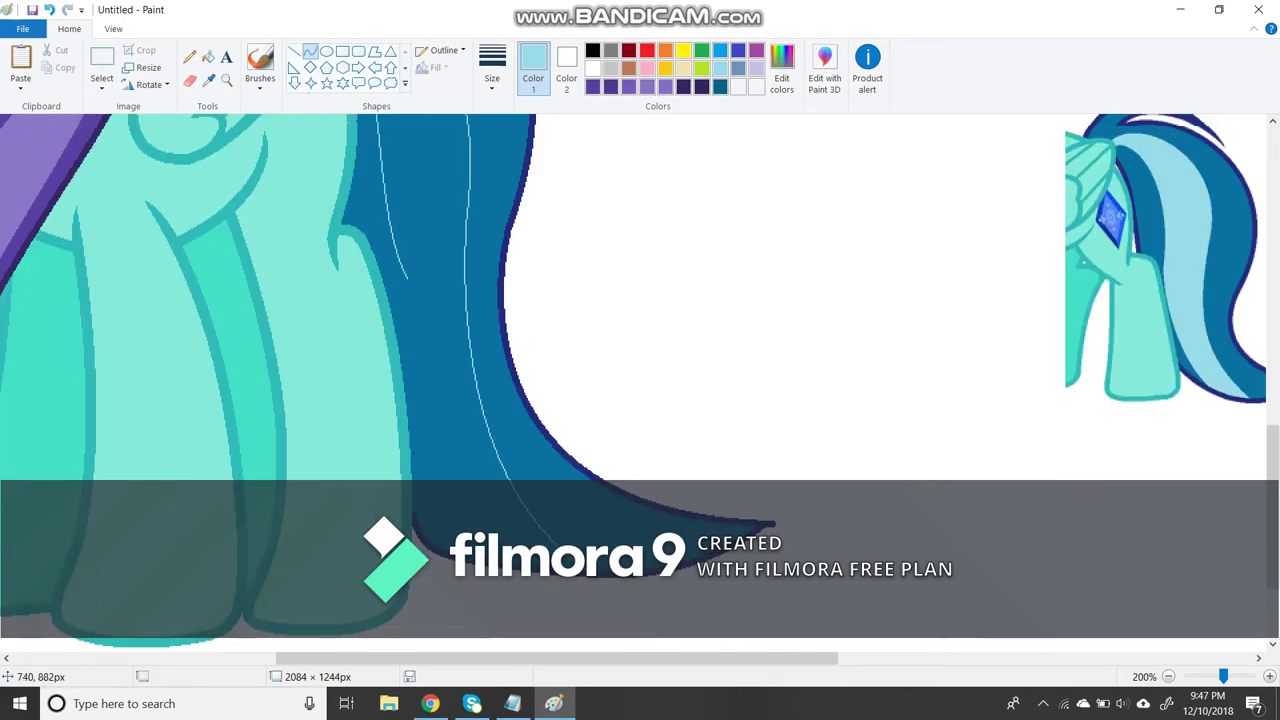
left_click_drag(693, 580, 702, 572)
scroll(640, 380, "up", 3)
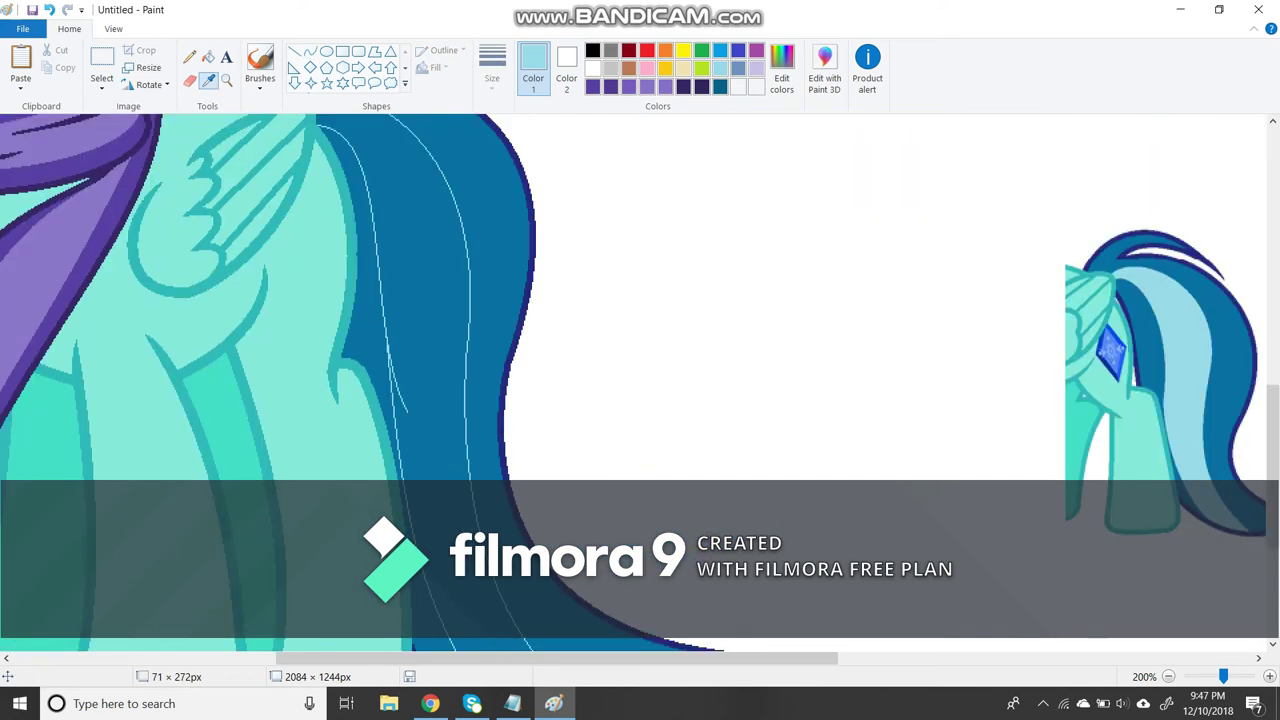
Fill the tail's stripe with light blue and trim the blunt tail tip to a point with white.
left_click(208, 56)
scroll(640, 380, "up", 3)
scroll(640, 380, "down", 3)
scroll(580, 370, "up", 2)
left_click(592, 68)
left_click(310, 51)
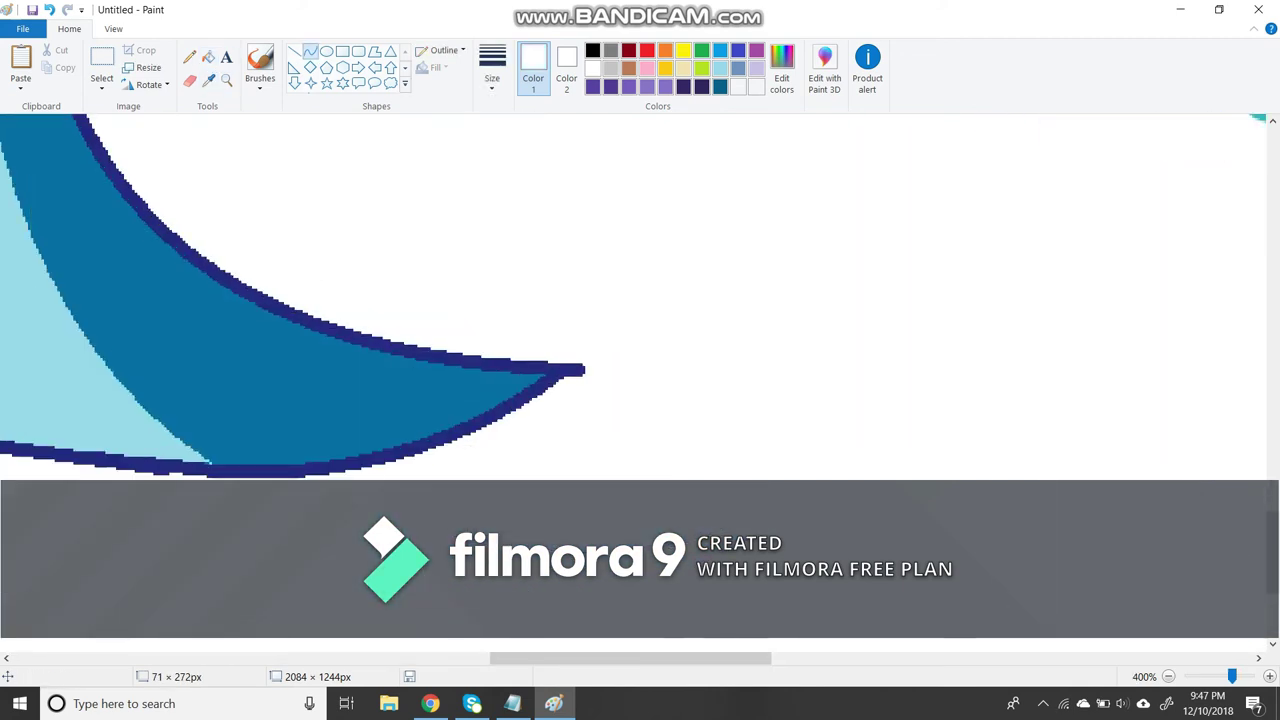
left_click(208, 56)
scroll(640, 300, "left", 3)
Widen the lower part of the stripe towards the tail tip with a light blue curve and fill the gap.
left_click(719, 67)
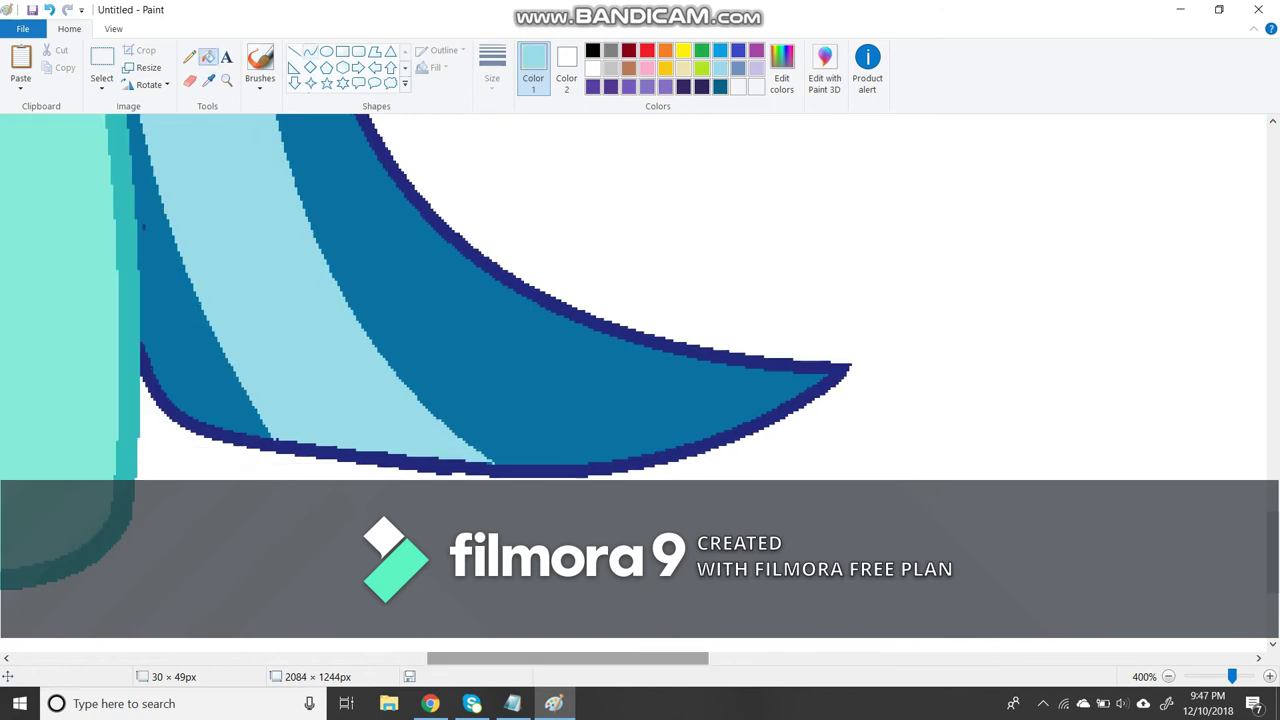
left_click_drag(296, 170, 585, 461)
left_click_drag(440, 316, 416, 351)
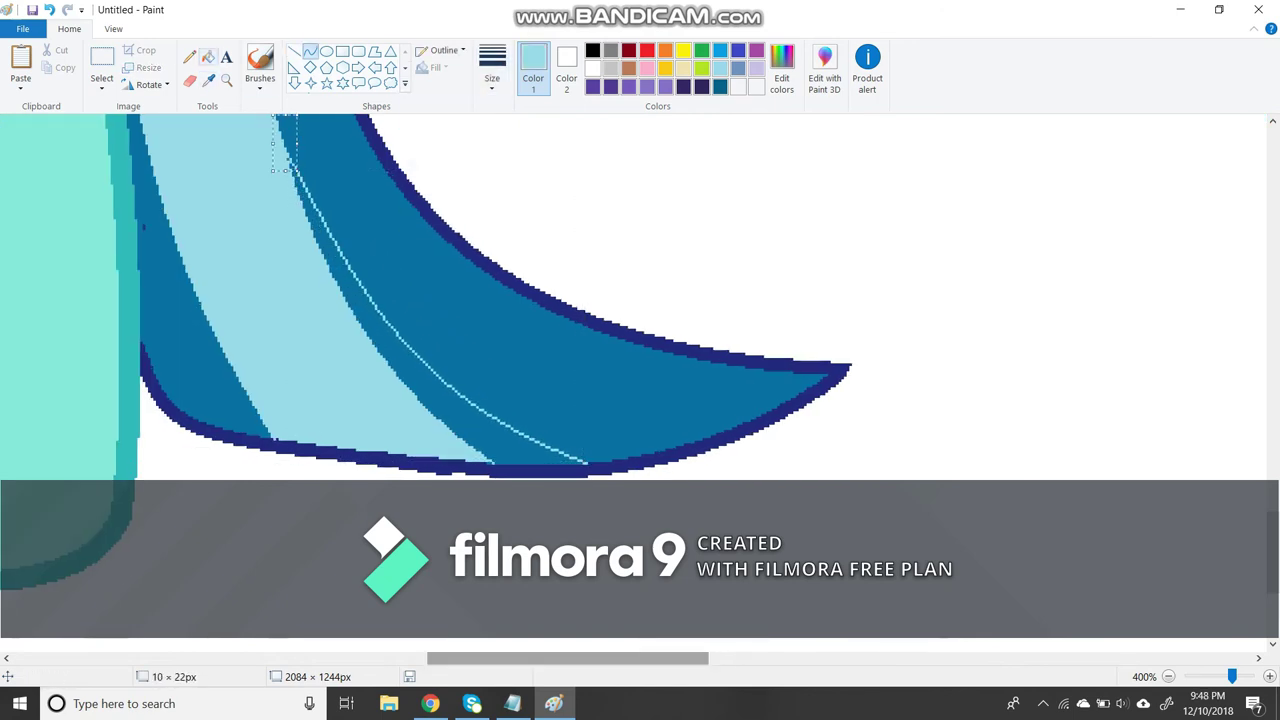
left_click(208, 56)
left_click(440, 395)
scroll(640, 300, "down", 3)
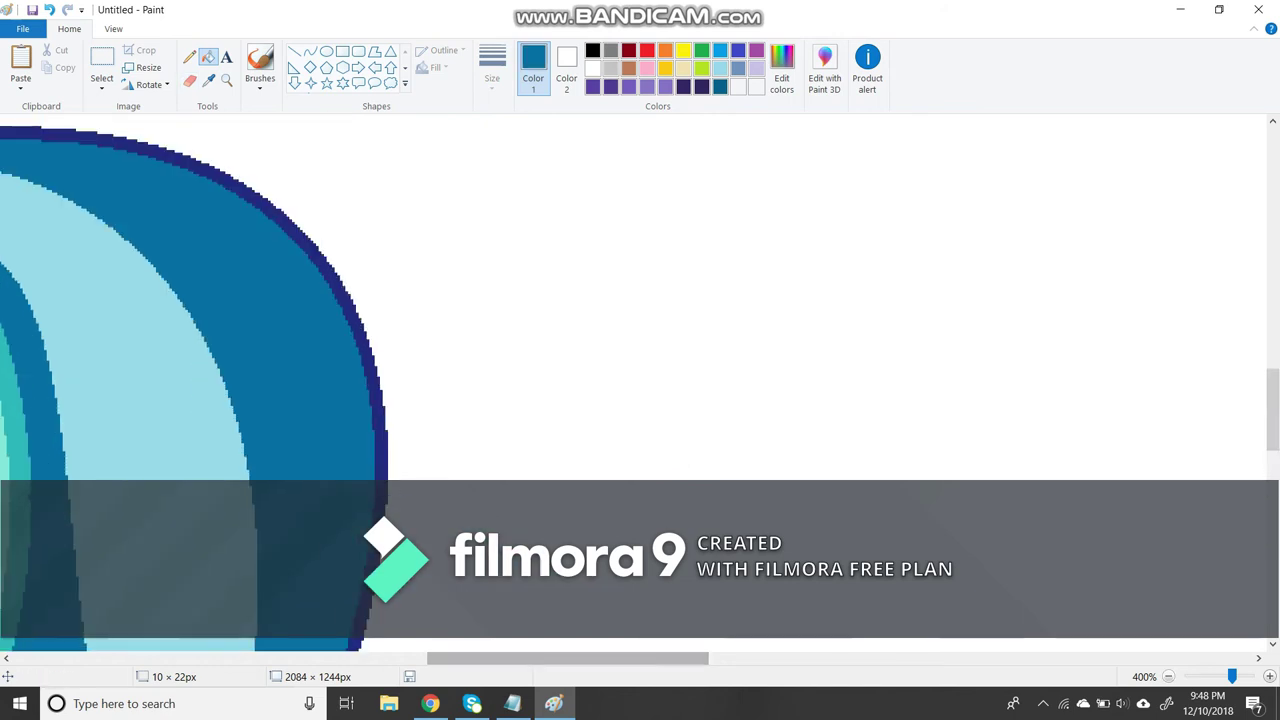
Delete the copied reference tail beside the pony.
key("ctrl+a")
scroll(640, 300, "up", 3)
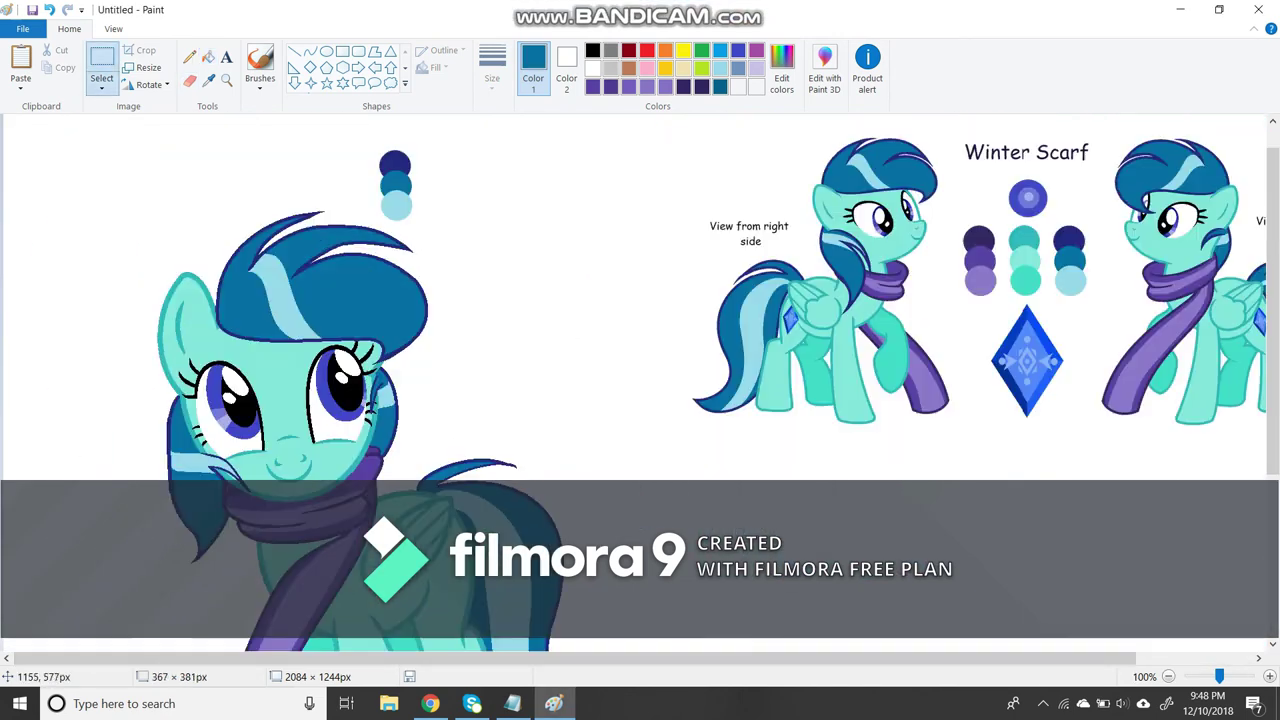
scroll(640, 300, "up", 2)
left_click(143, 67)
key("Escape")
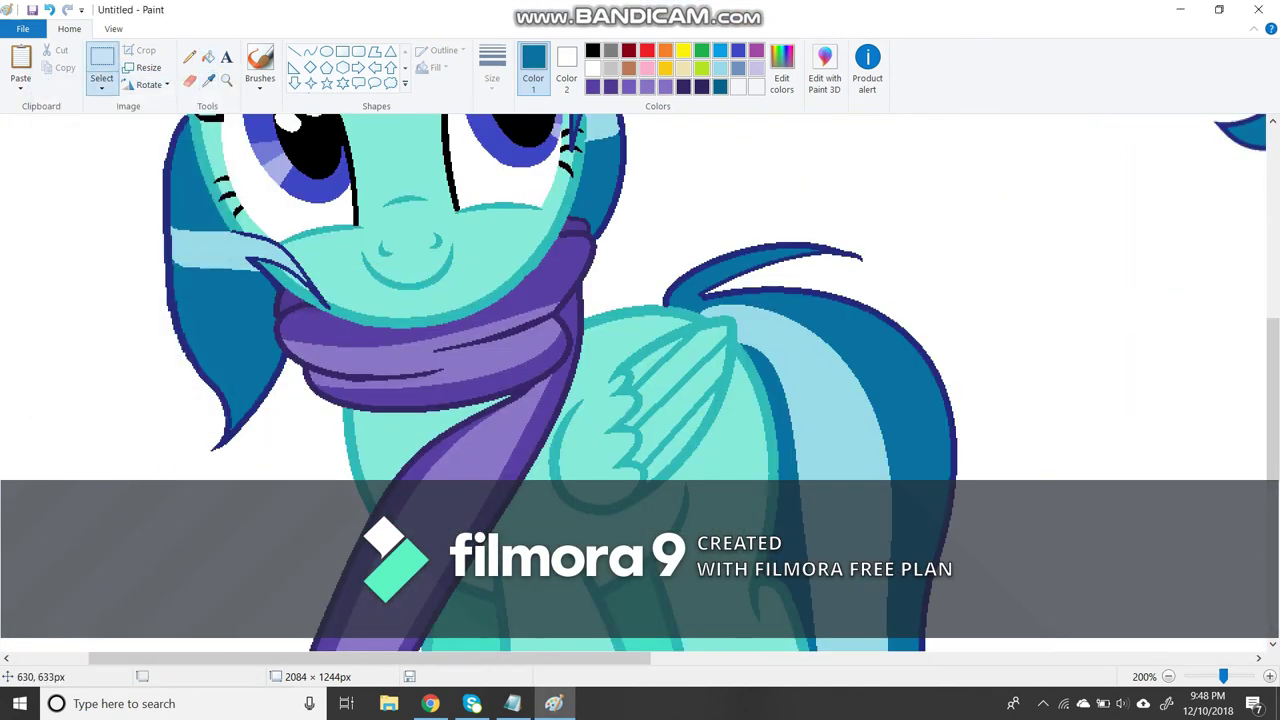
Place copies of the reference sheet's large diamond and of the pony's wing and hip area beside the tail.
scroll(640, 380, "right", 8)
scroll(640, 380, "up", 4)
left_click_drag(938, 322, 1126, 582)
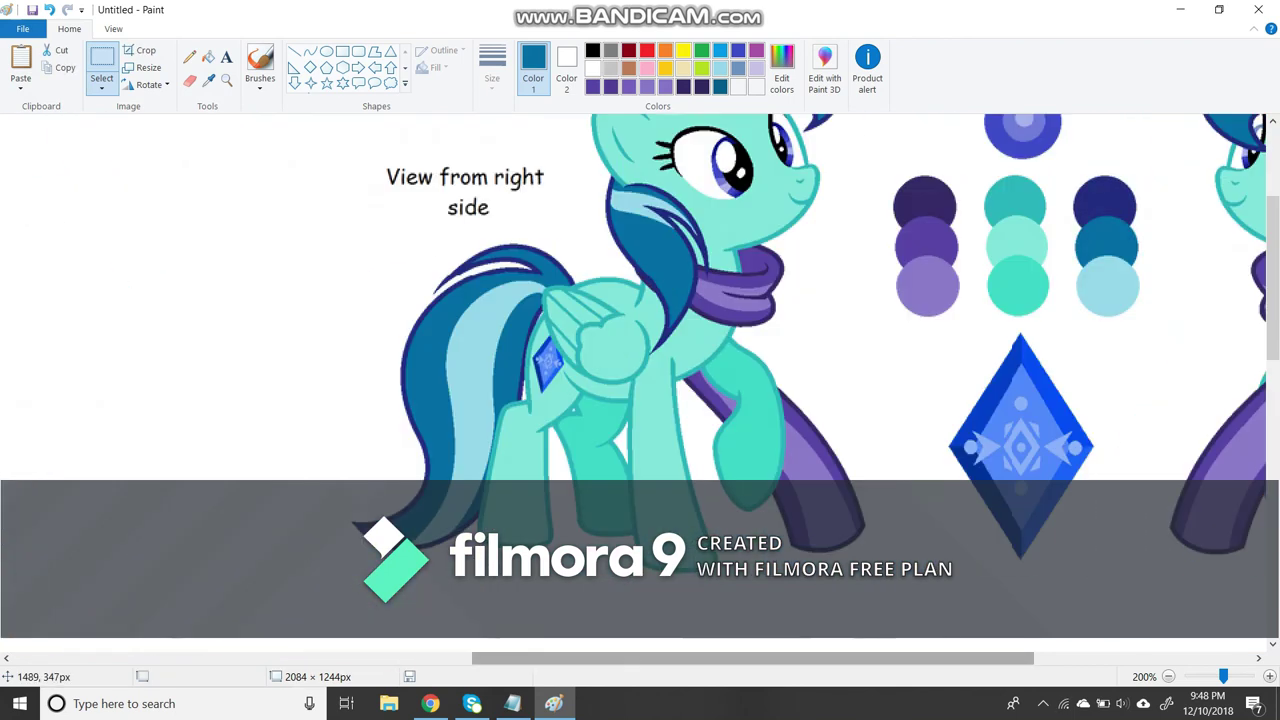
left_click_drag(1020, 450, 930, 450)
Surround the copied diamond with the light teal body colour and cover its white fringe with straight teal lines.
left_click(208, 80)
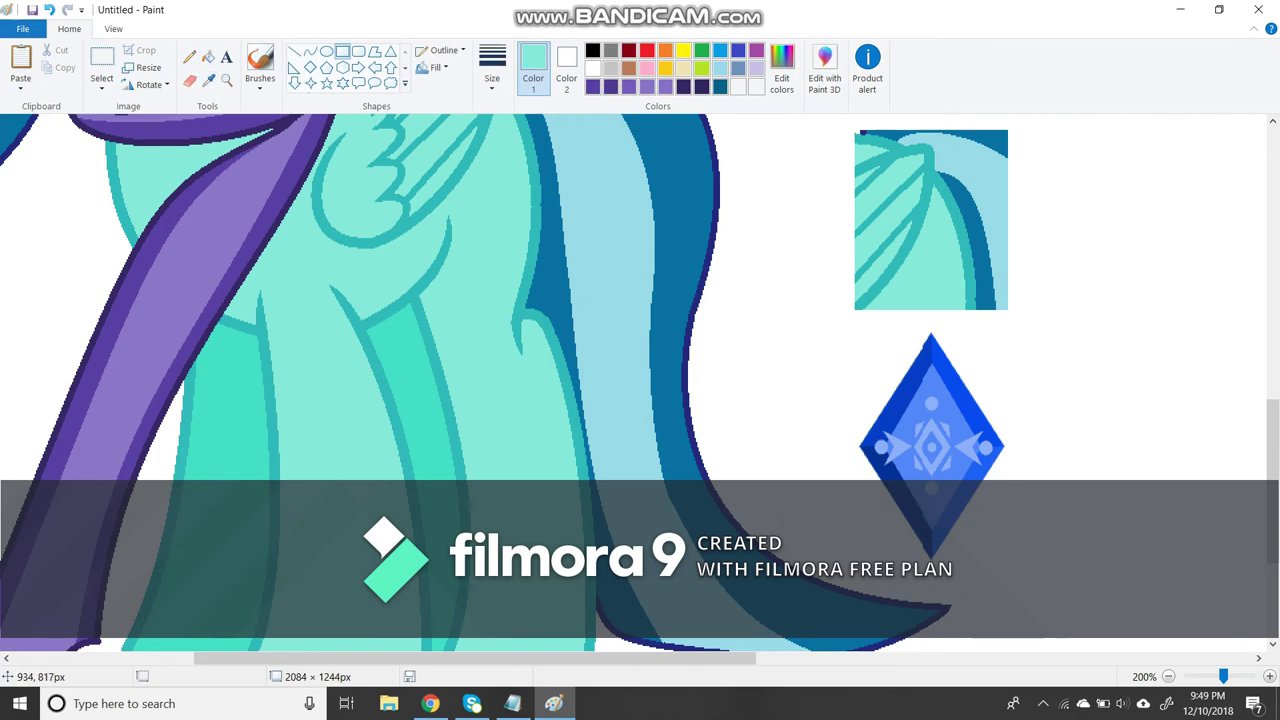
left_click(227, 80)
left_click(932, 445)
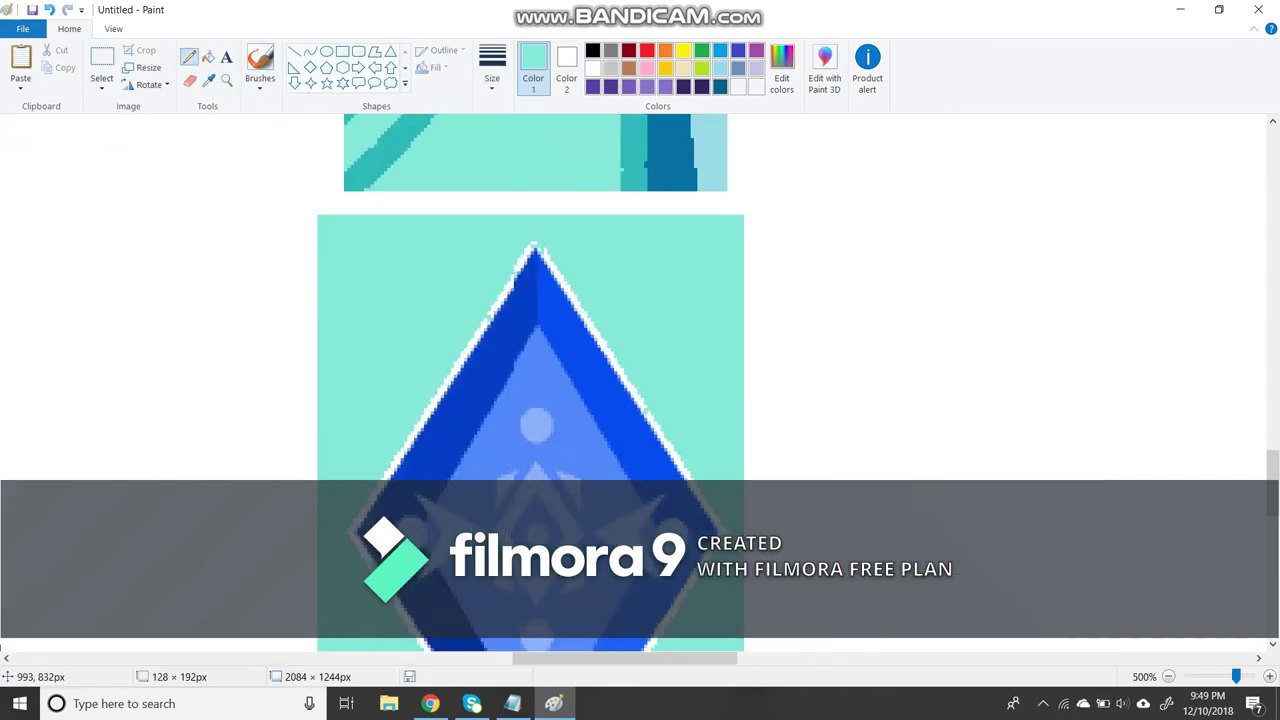
scroll(640, 380, "down", 3)
left_click_drag(350, 263, 533, 560)
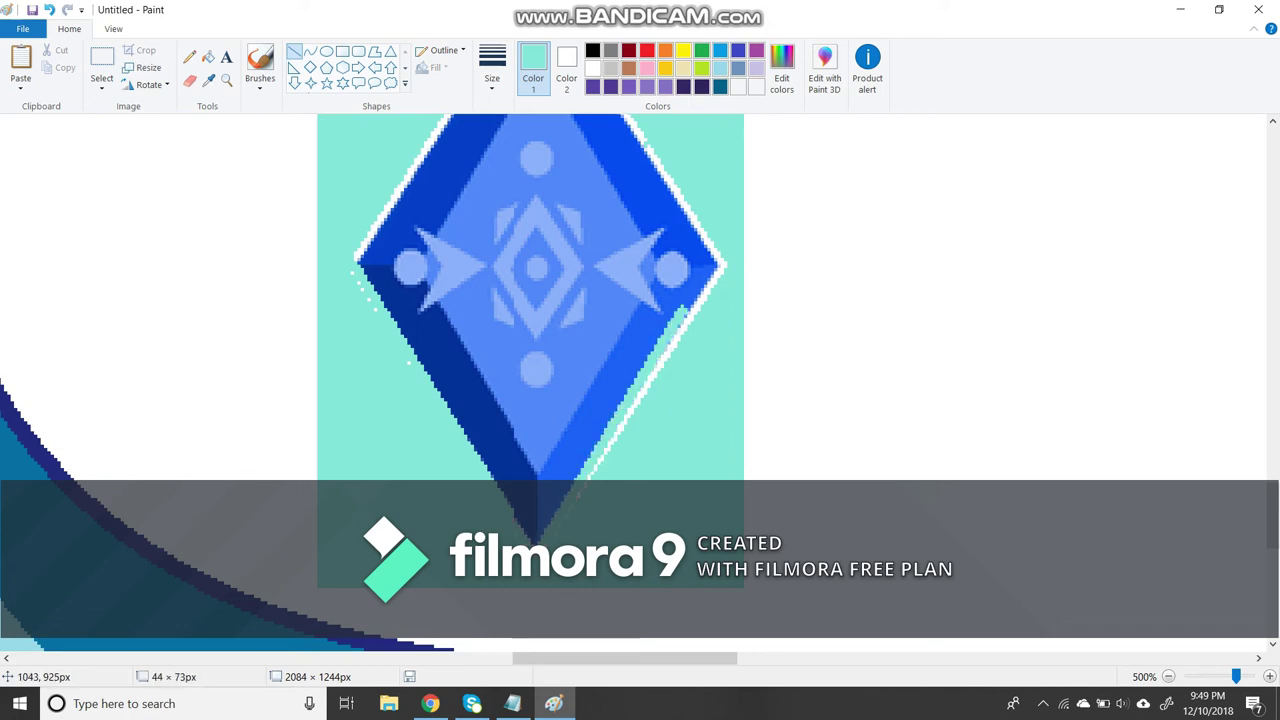
left_click_drag(643, 388, 720, 265)
scroll(346, 267, "up", 3)
left_click_drag(346, 537, 533, 240)
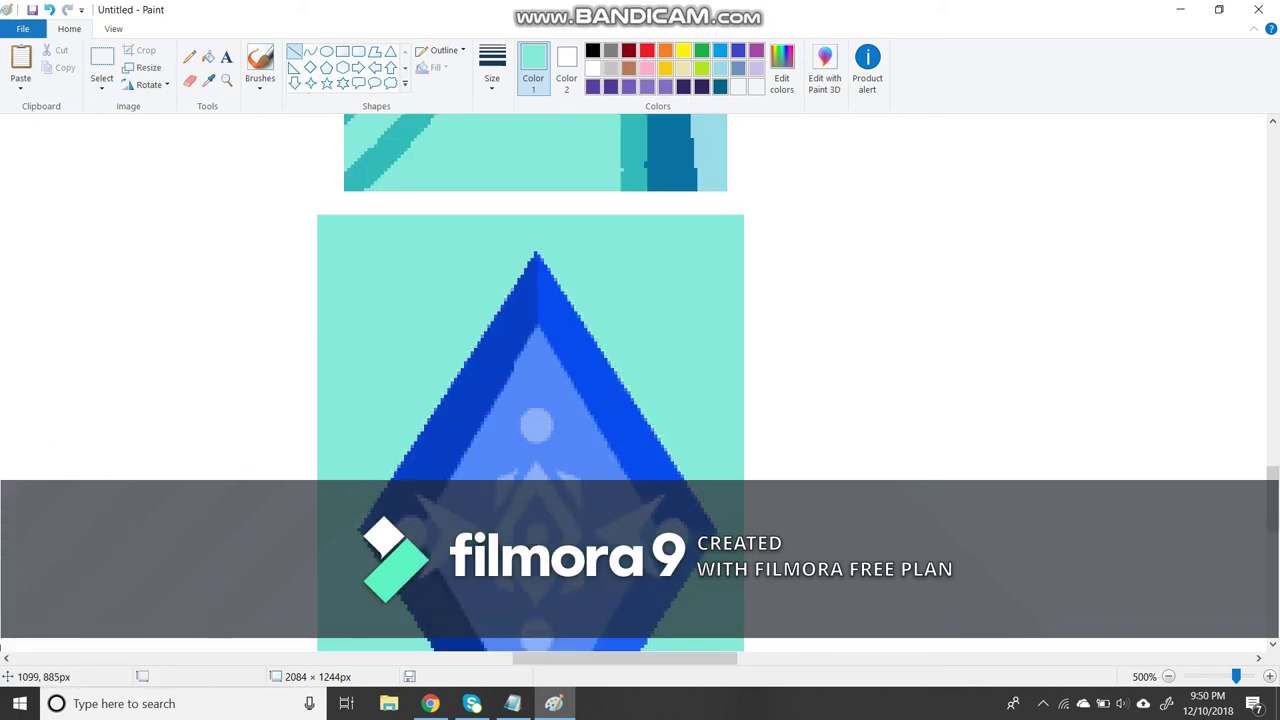
Fill the light teal area around the diamond with white.
scroll(530, 400, "down", 2)
left_click(208, 80)
left_click(900, 300)
left_click(208, 57)
left_click(340, 300)
scroll(530, 400, "down", 2)
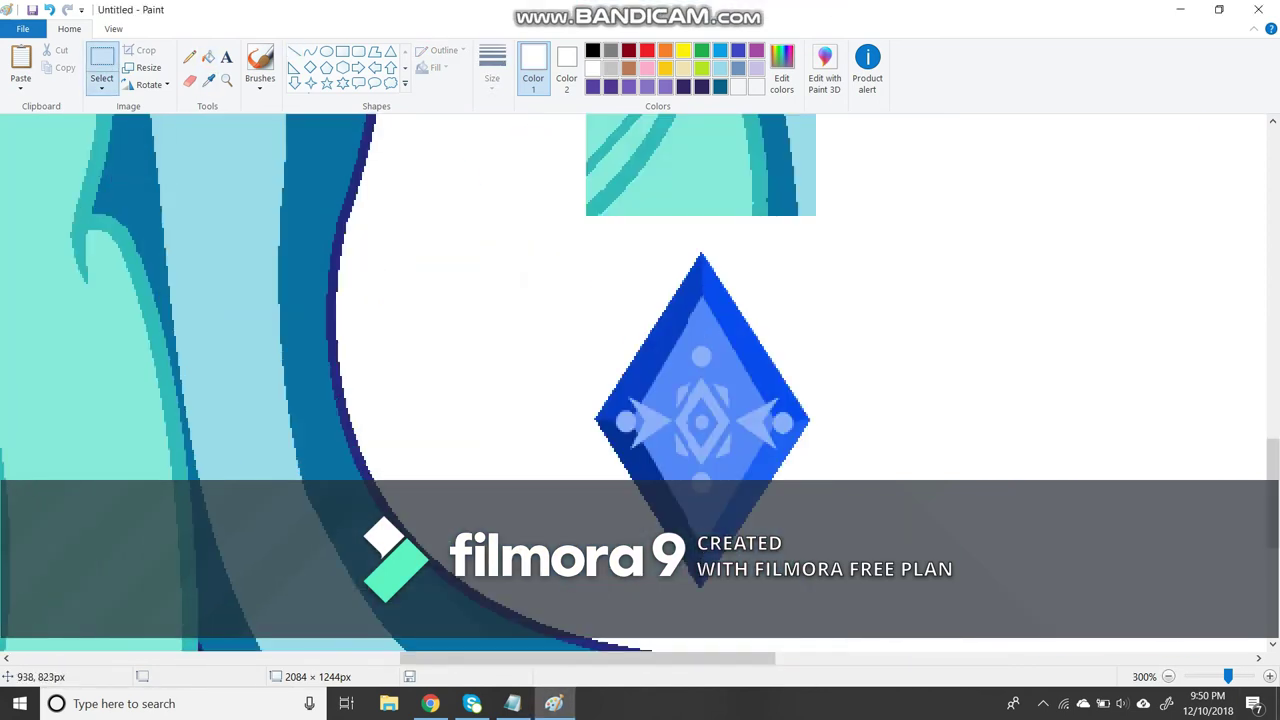
Place a scaled-down copy of the diamond on the pony's hip, overlapping the wing.
left_click_drag(663, 400, 73, 250)
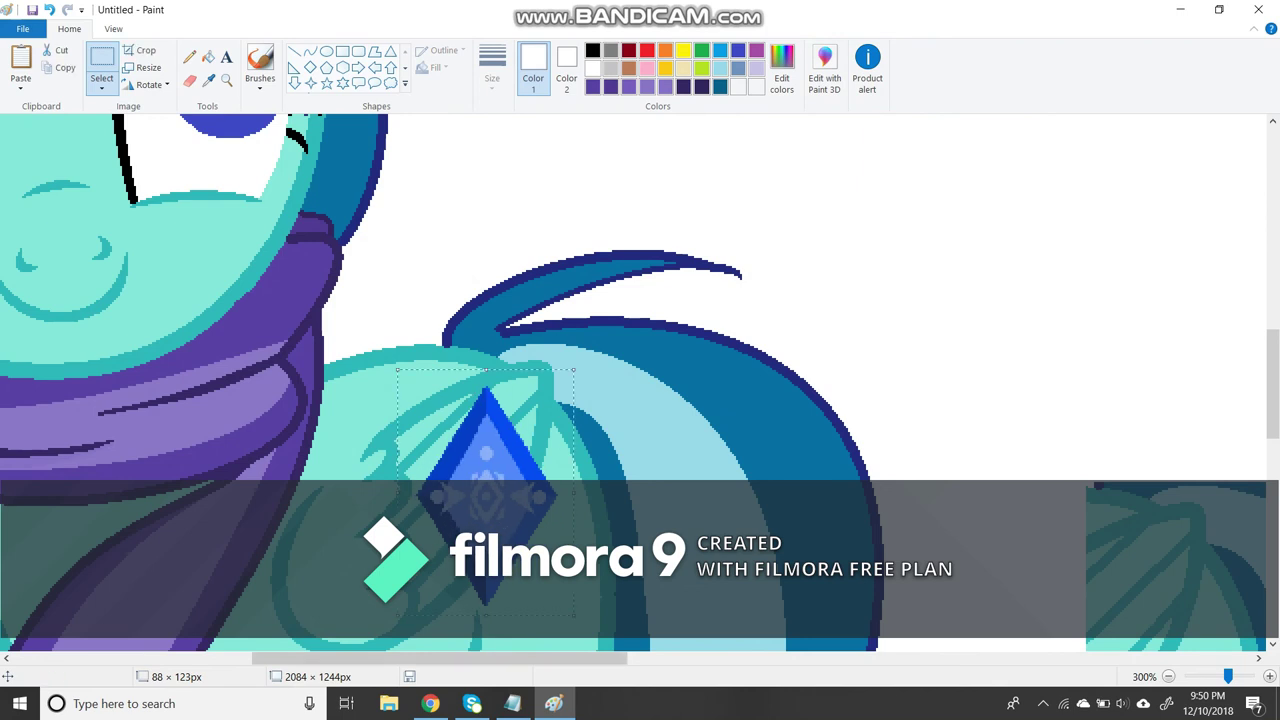
scroll(640, 380, "down", 1)
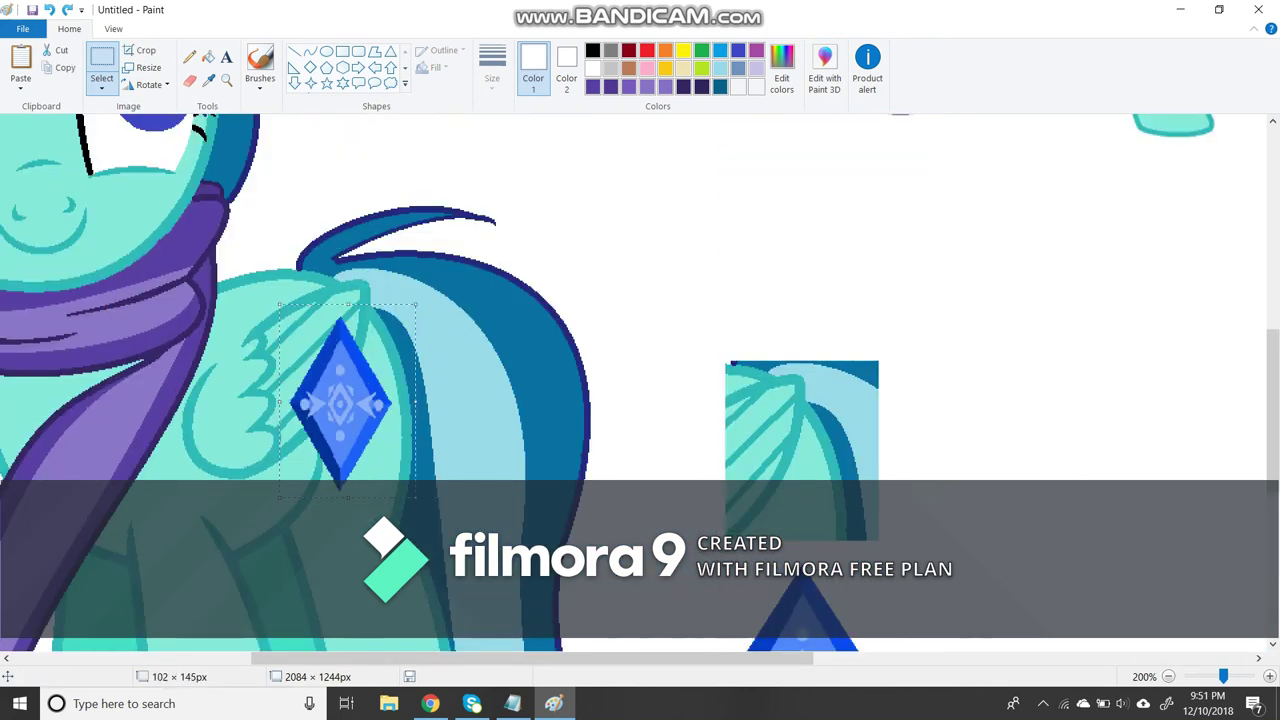
key("ctrl+z")
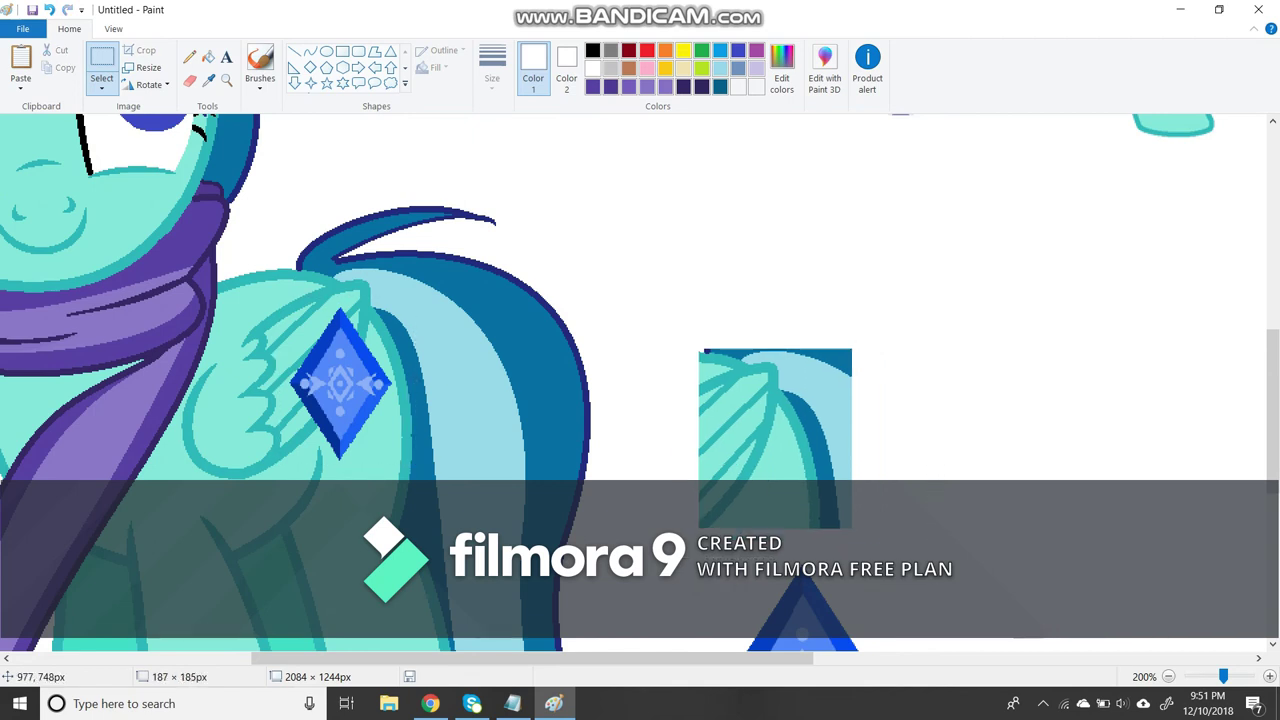
key("ctrl+z")
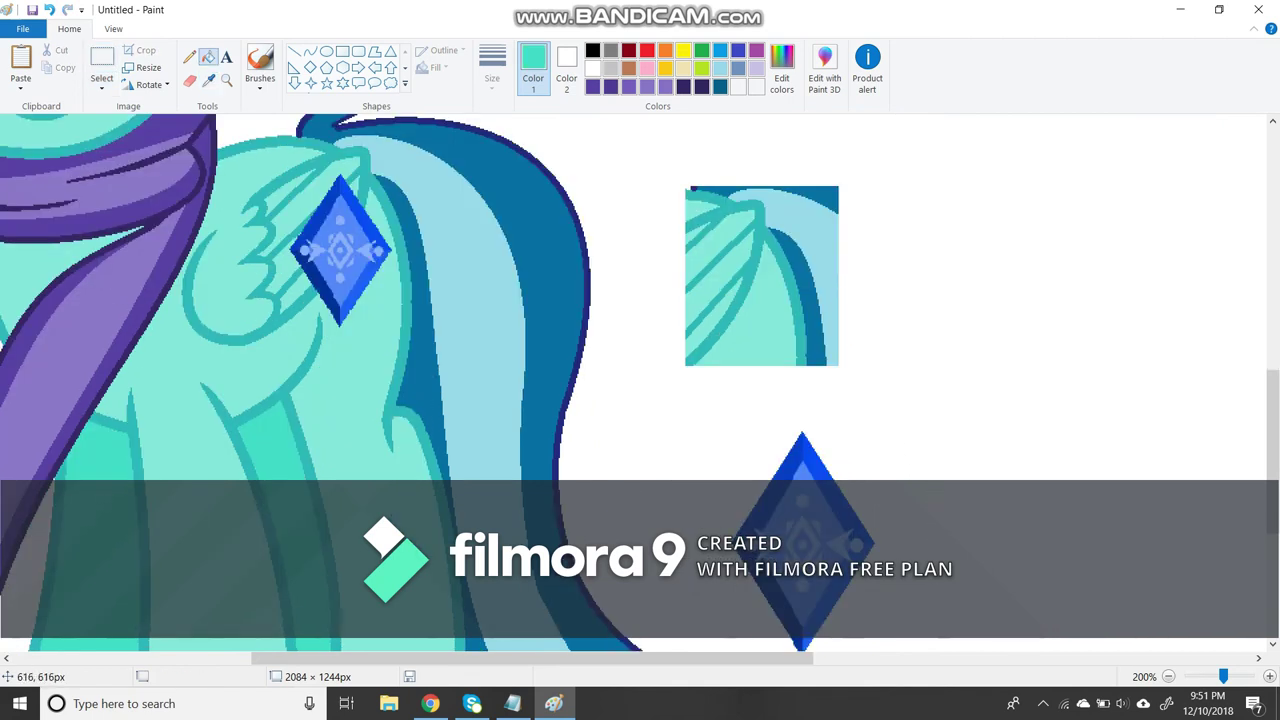
Fill the wing feathers in the copied hip piece with the brighter teal.
left_click(705, 240)
left_click(712, 290)
left_click(700, 325)
Set the secondary colour to the light teal body colour, RGB 134, 236, 217, as a custom colour.
left_click(566, 70)
left_click(782, 72)
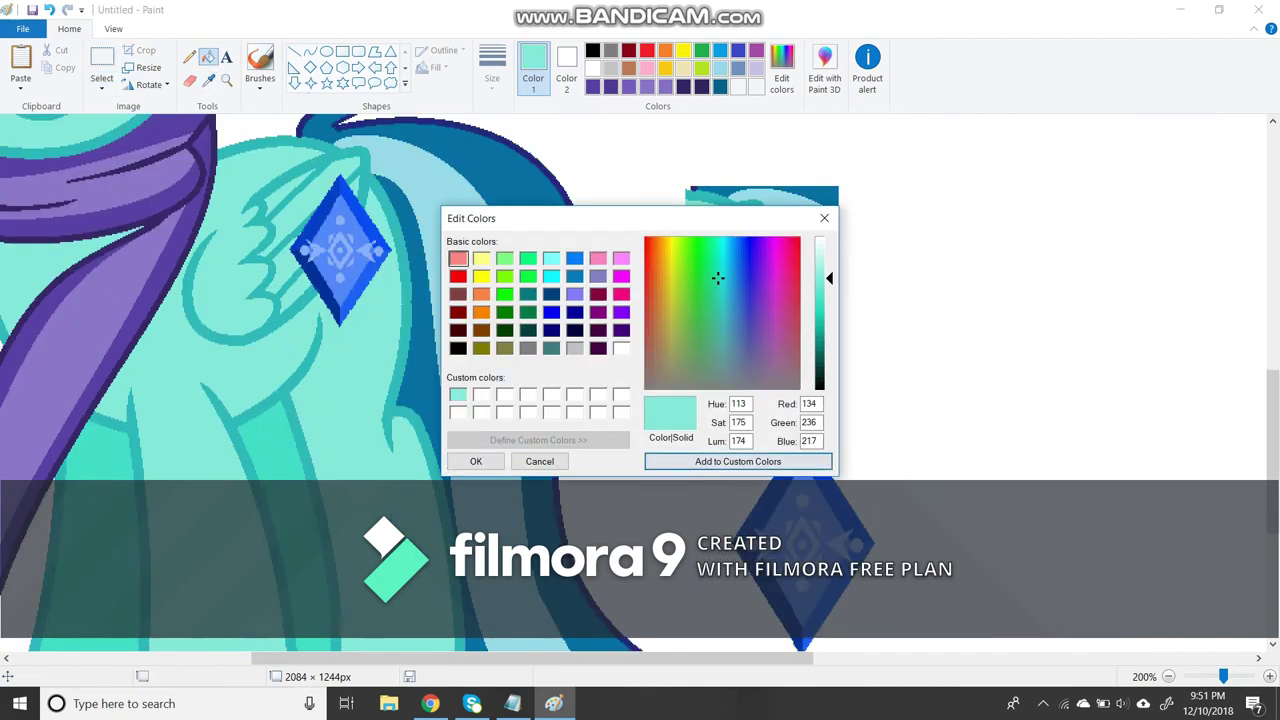
left_click(474, 460)
Try to overlay the copied wing piece on the diamond.
left_click(101, 70)
left_click_drag(641, 158, 886, 378)
left_click_drag(764, 268, 279, 244)
key("ctrl+z")
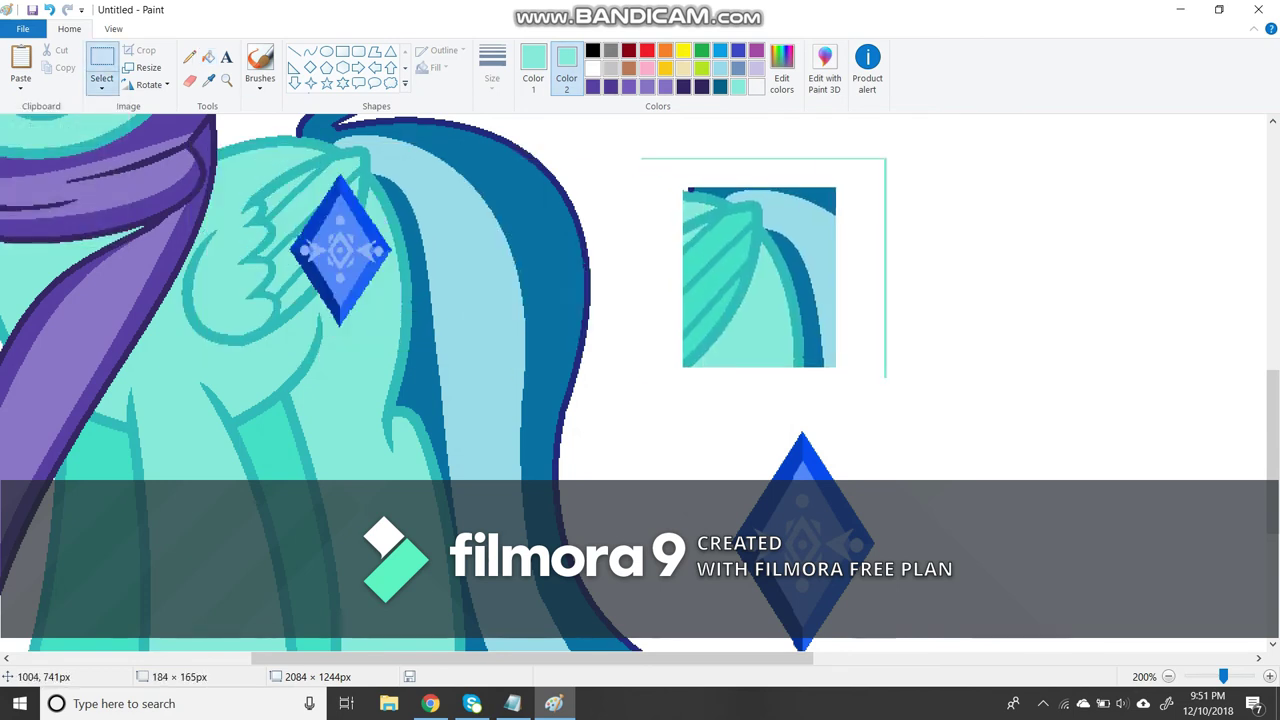
left_click_drag(760, 280, 365, 210)
key("ctrl+z")
Move the copied wing piece over the diamond on the hip, aligned with the pony's own wing.
scroll(707, 226, "up", 1)
left_click_drag(675, 354, 797, 436)
left_click_drag(789, 301, 83, 290)
left_click_drag(400, 300, 355, 240)
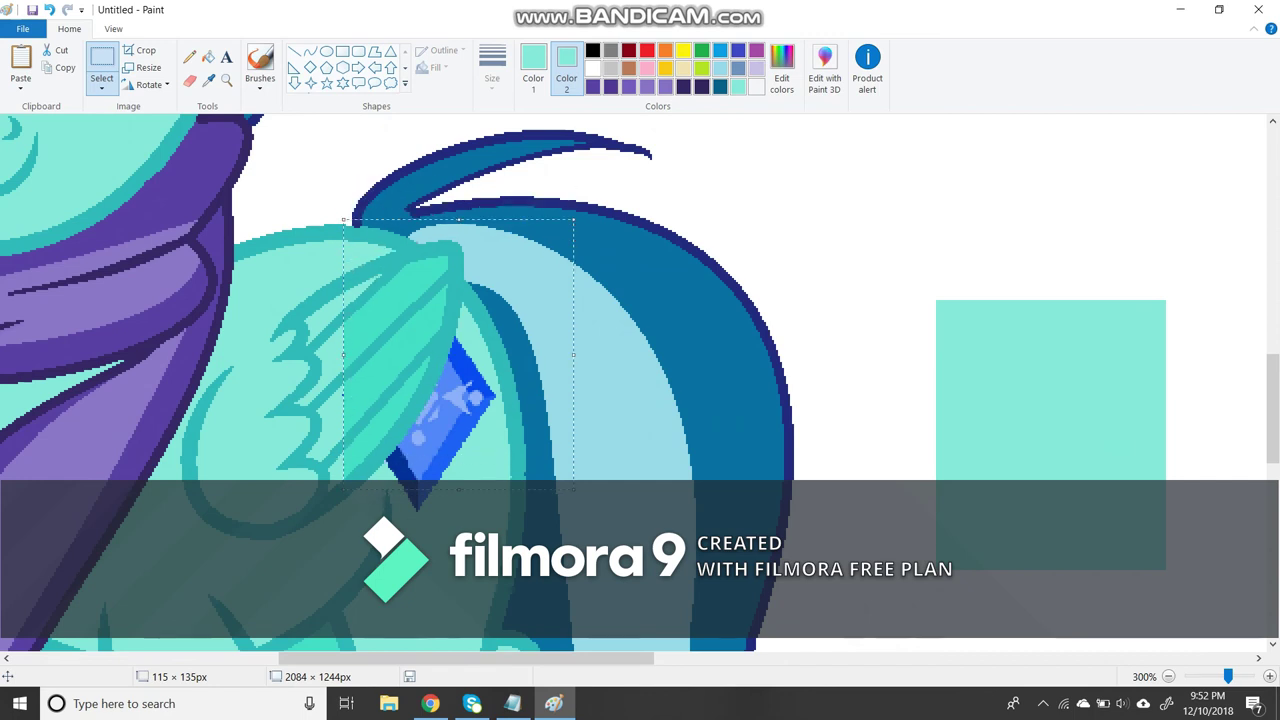
Set the secondary colour to white and fill the bright teal feathers with the light teal body colour.
left_click(208, 80)
right_click(850, 200)
left_click(390, 420)
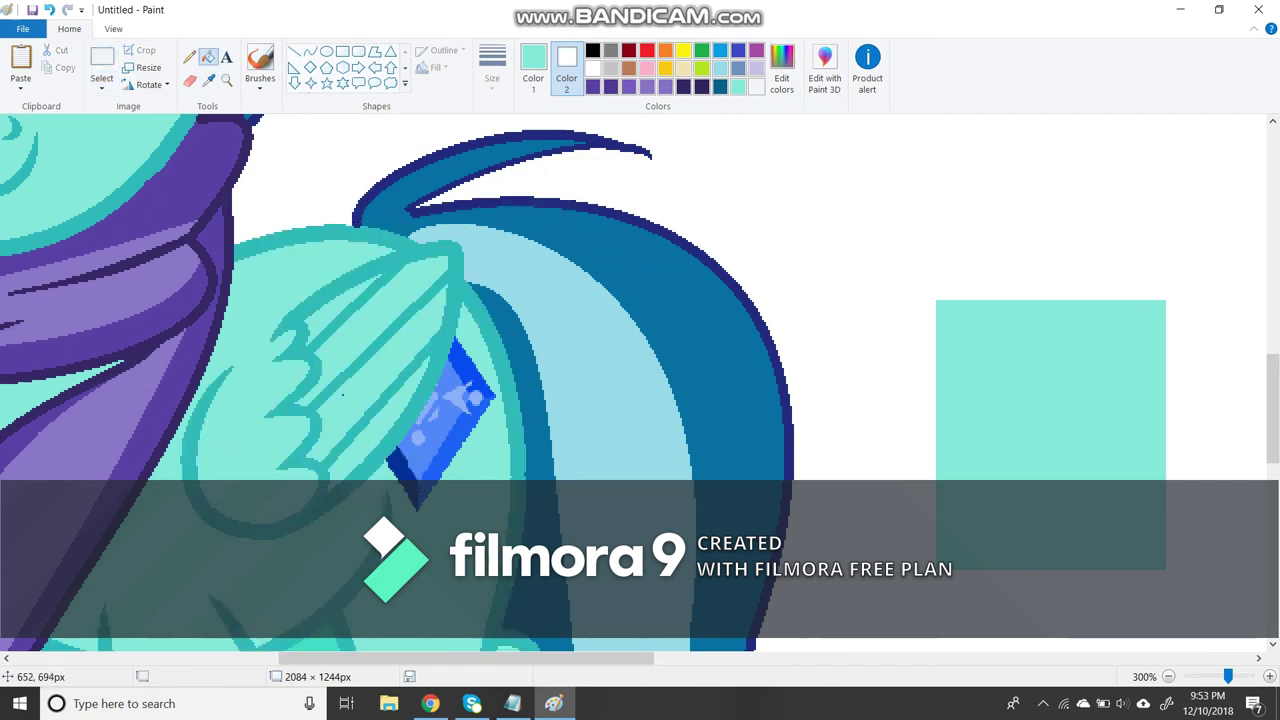
Clear the leftover teal box, helper pieces and reference sheet from around the pony.
scroll(640, 380, "down", 2)
left_click(102, 78)
left_click_drag(486, 357, 643, 486)
right_click(500, 430)
key("Escape")
scroll(640, 380, "up", 3)
key("ctrl+z")
key("ctrl+z")
key("ctrl+z")
Save the picture as Winter Scarf.
key("ctrl+s")
left_click(802, 158)
left_click(640, 243)
left_click(740, 429)
type("Winte")
key("Return")
key("ctrl+z")
key("ctrl+Page_Down")
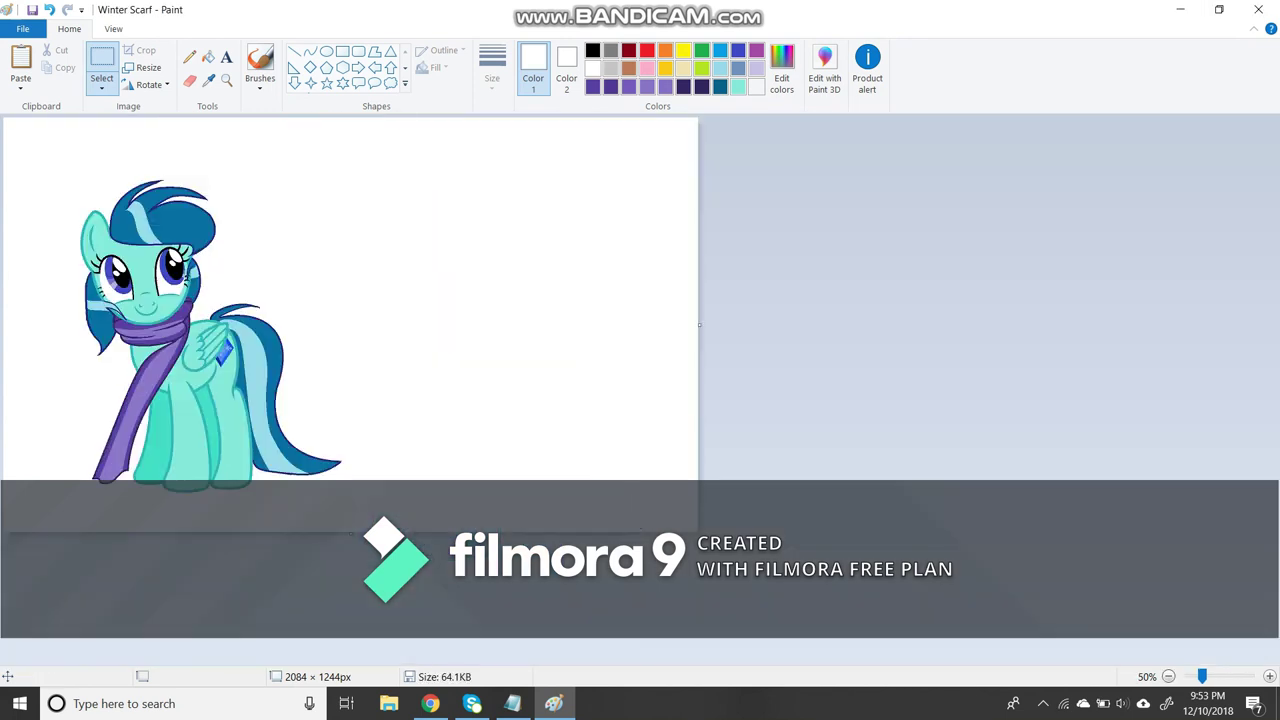
Fill the white background around the pony with bright blue.
left_click(738, 67)
left_click(207, 57)
left_click(320, 150)
left_click(720, 50)
left_click(320, 150)
Reposition the pony on the blue background and narrow the canvas to 1066 × 1244 px.
left_click(102, 66)
left_click_drag(245, 128, 313, 158)
right_click(171, 146)
left_click(102, 66)
left_click_drag(22, 153, 327, 503)
left_click(360, 323)
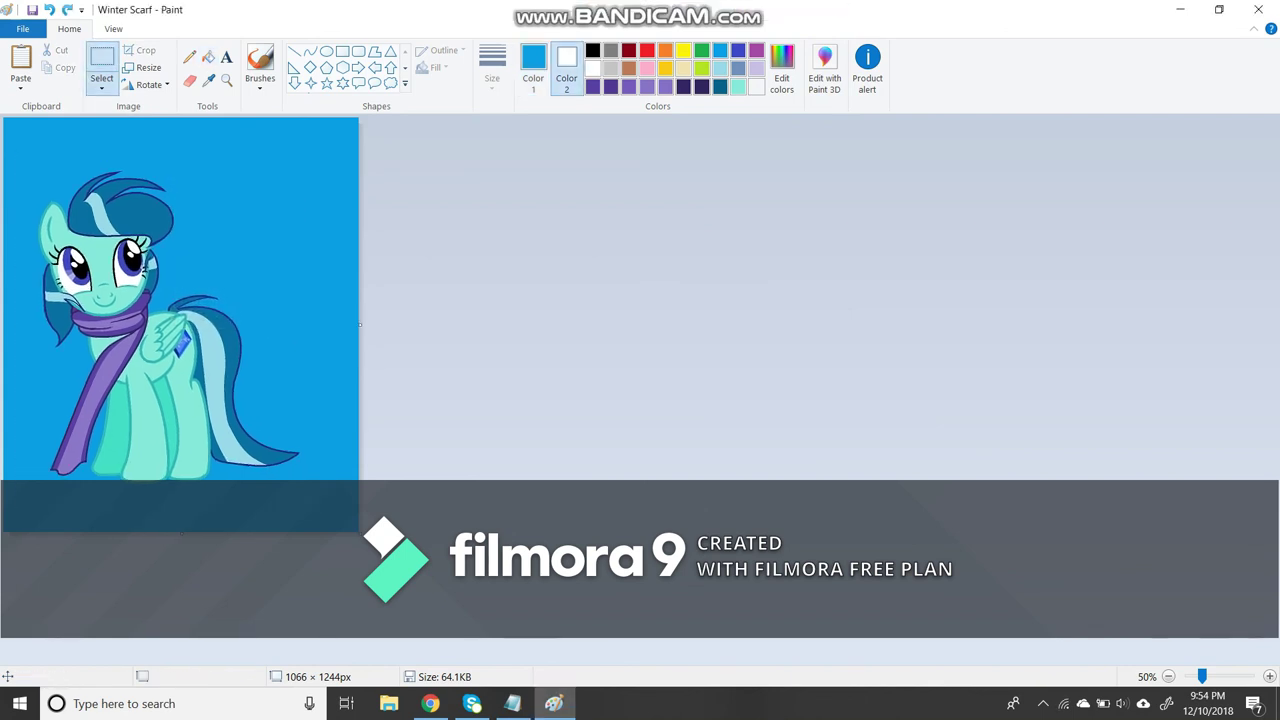
Save the changes to the Winter Scarf picture.
key("ctrl+z")
key("alt+f")
key("Escape")
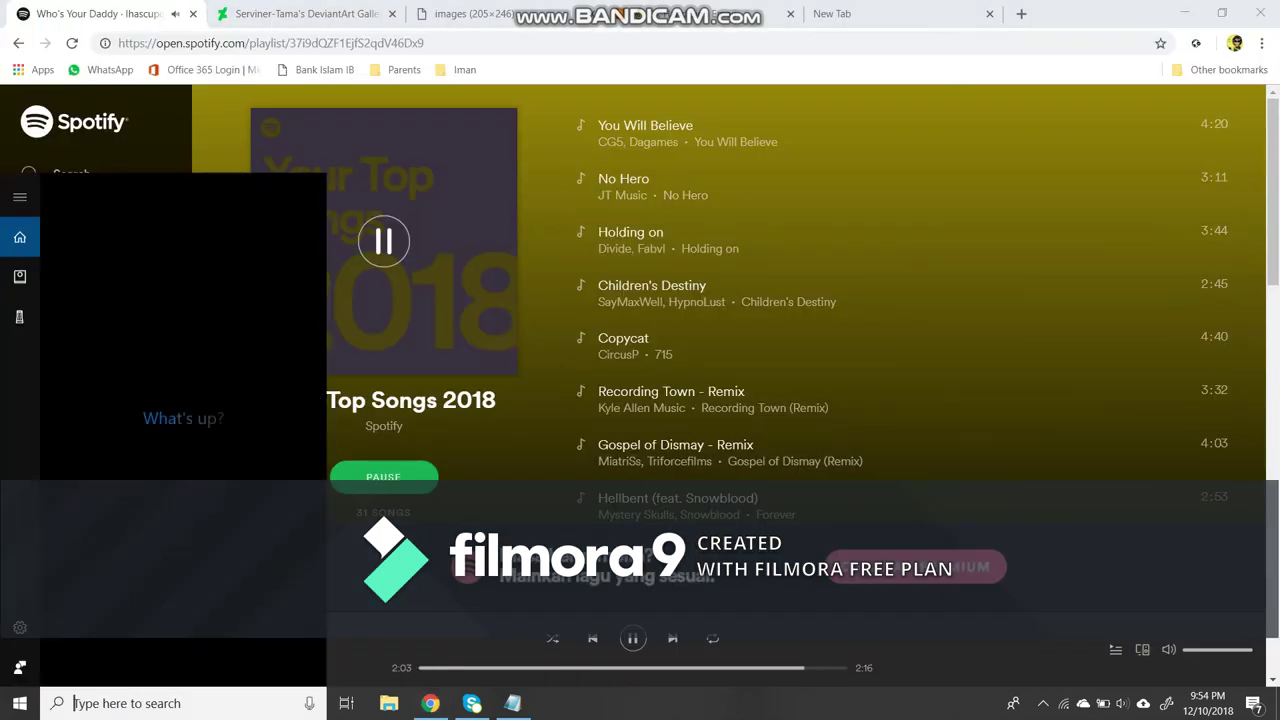
Launch FireAlpaca and open Winter Scarf.png.
key("super")
type("fire")
key("Return")
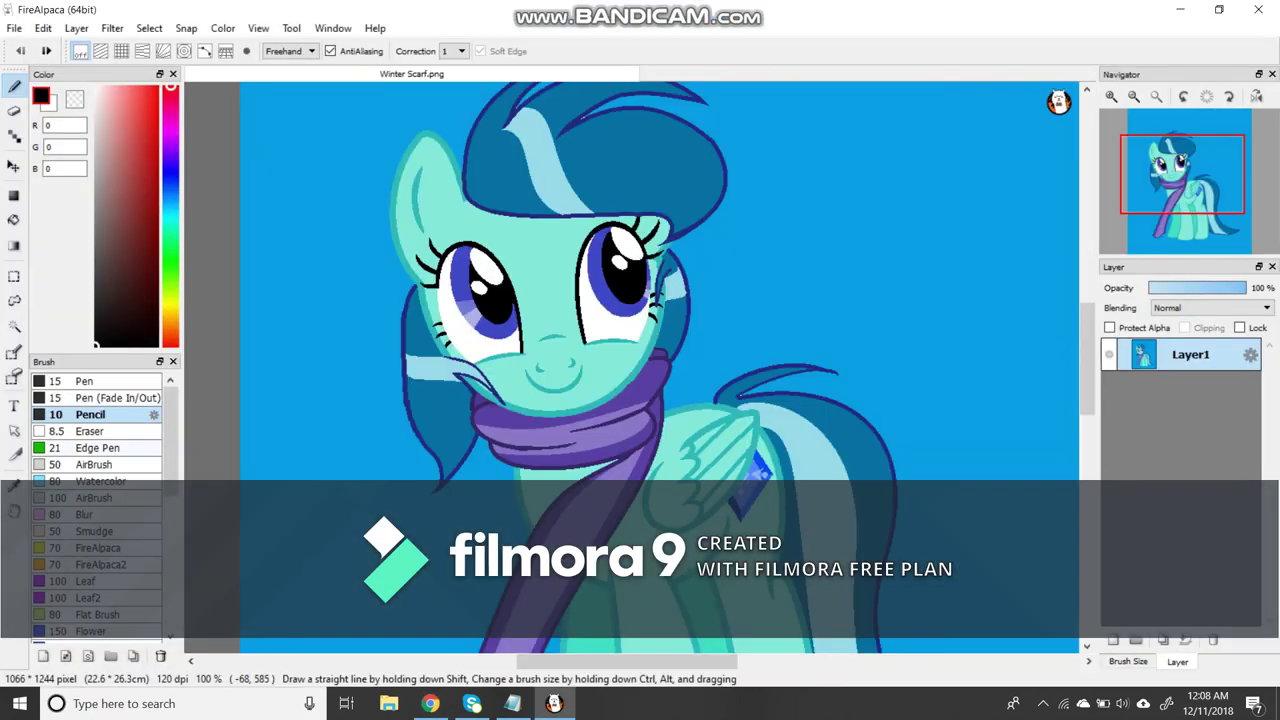
Add a new layer above the picture and try the size 150 Particle brush in black beside the pony.
scroll(97, 505, "down", 3)
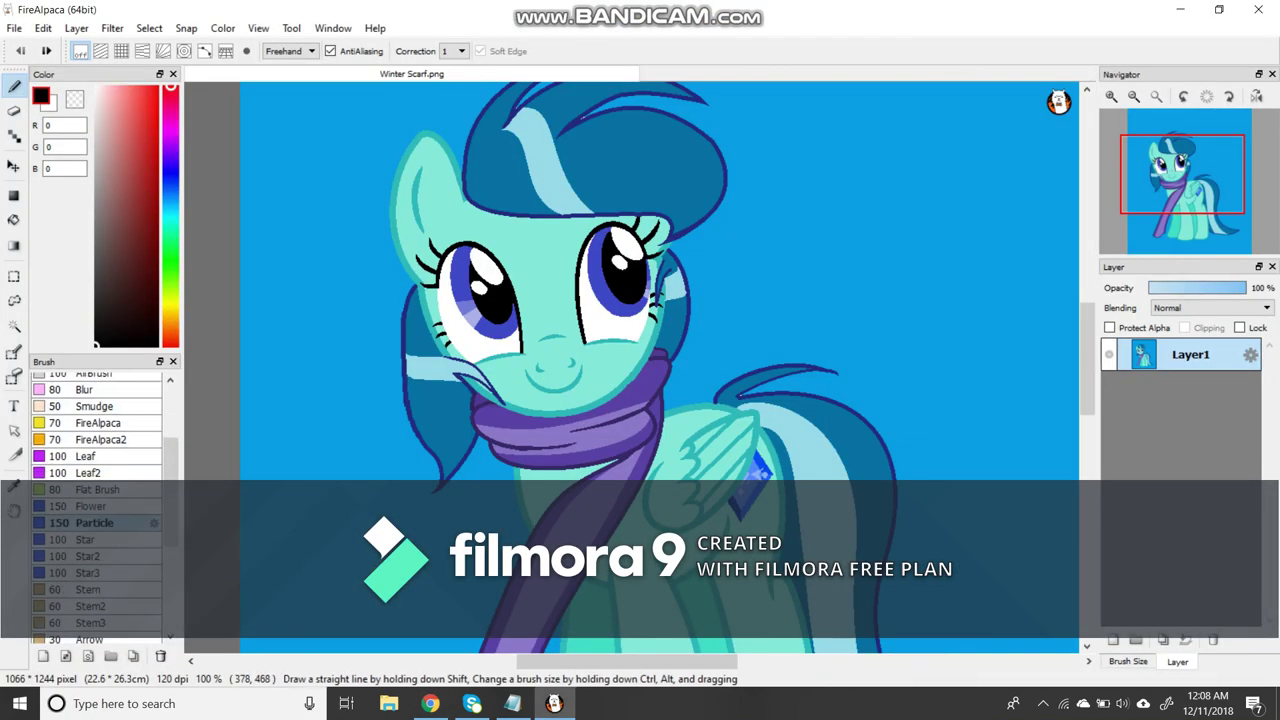
key("ctrl+shift+n")
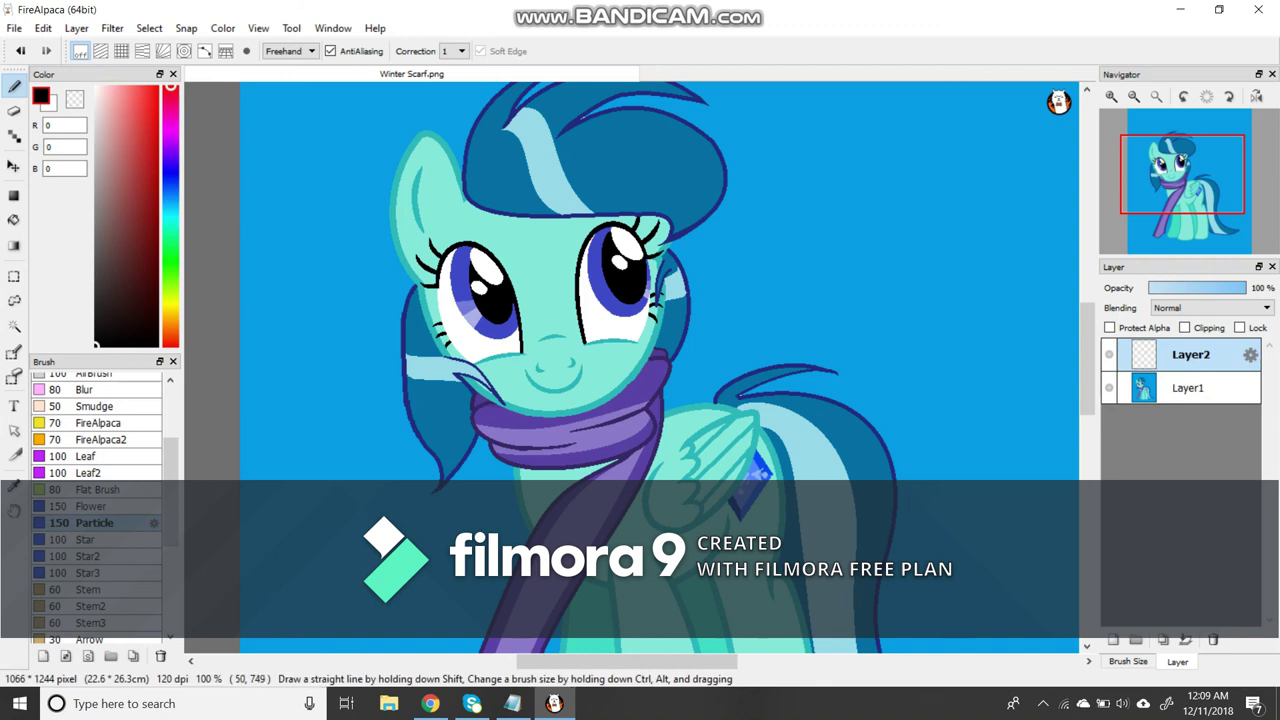
left_click(348, 518)
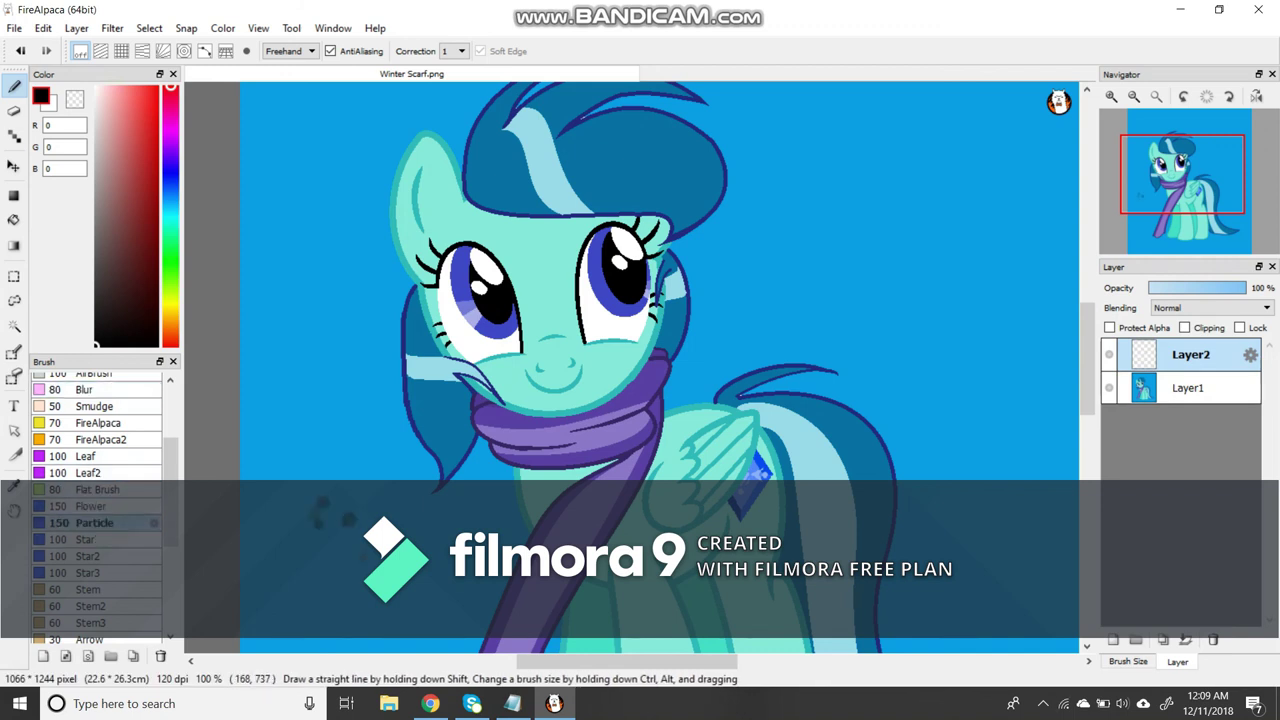
key("ctrl+minus")
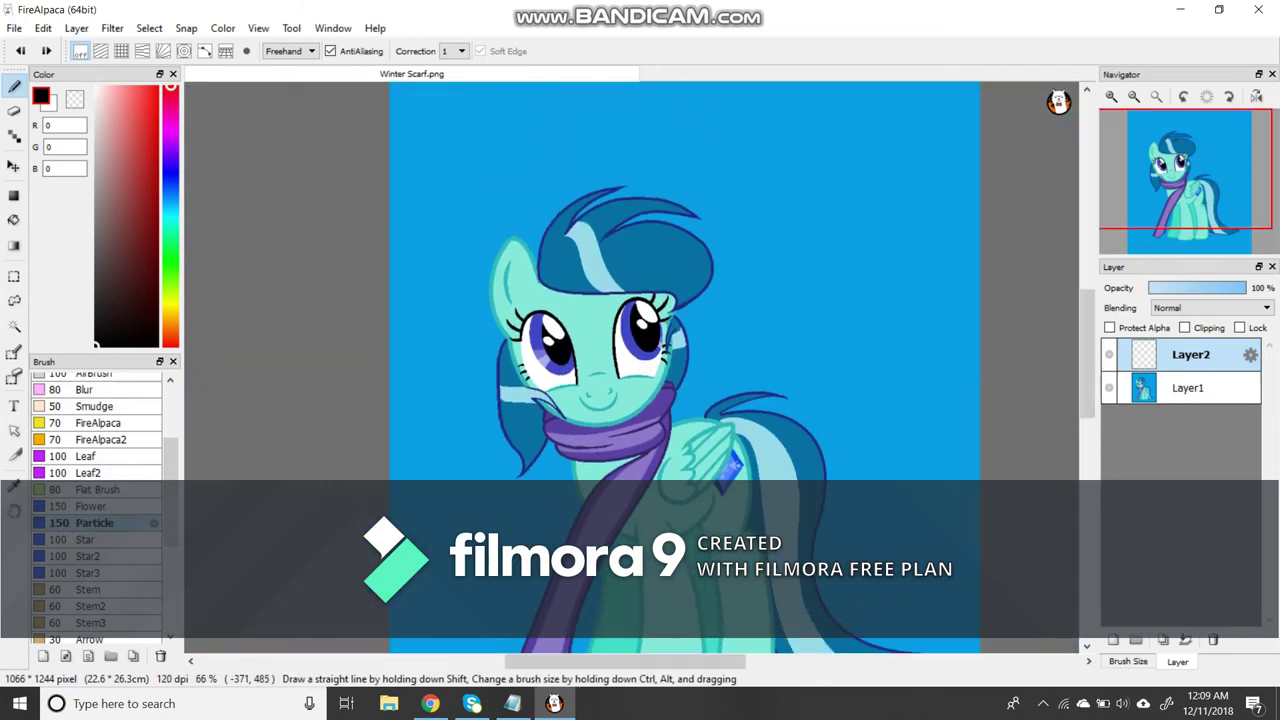
Scatter light blue particles, RGB 154, 228, 255, across the upper background on both sides of the pony's head.
left_click_drag(170, 237, 170, 203)
left_click(119, 87)
mouse_move(460, 240)
left_mouse_down()
mouse_move(680, 110)
mouse_move(940, 230)
left_mouse_up()
scroll(579, 361, "up", 3)
scroll(579, 361, "down", 5)
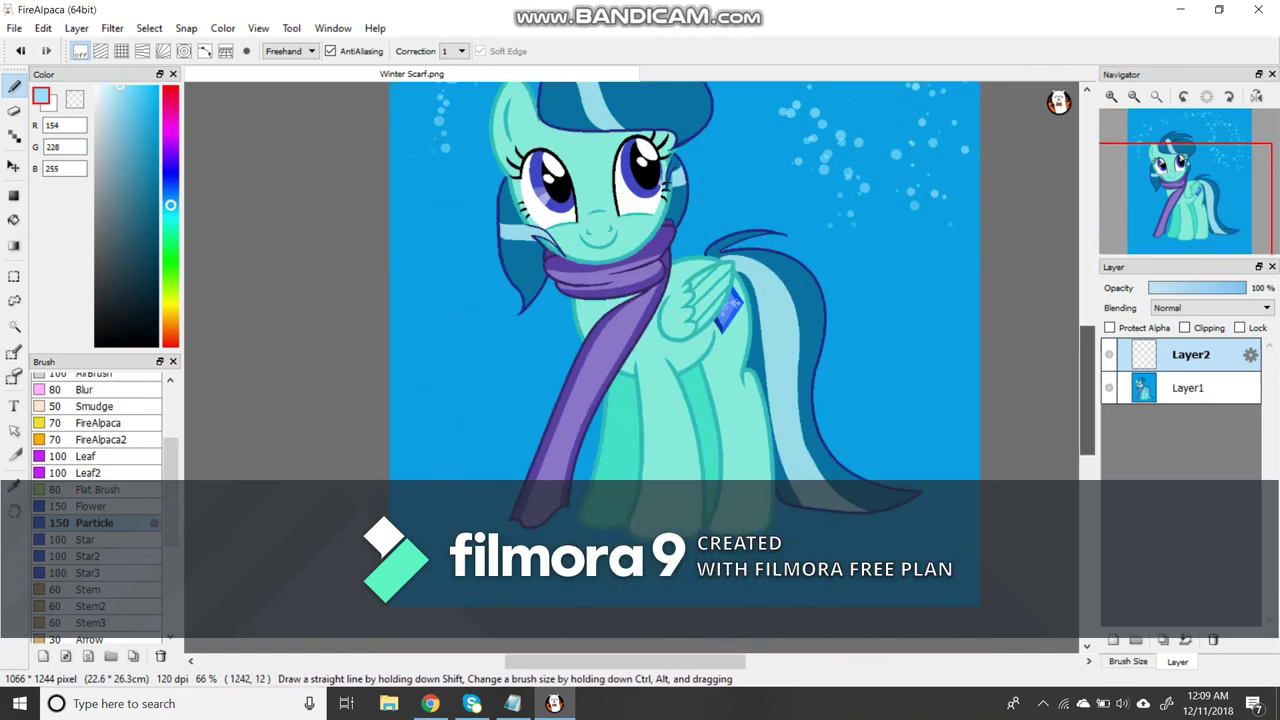
Choose the size 21 Edge Pen and set its colour to turquoise, RGB 0, 252, 220.
left_click(129, 223)
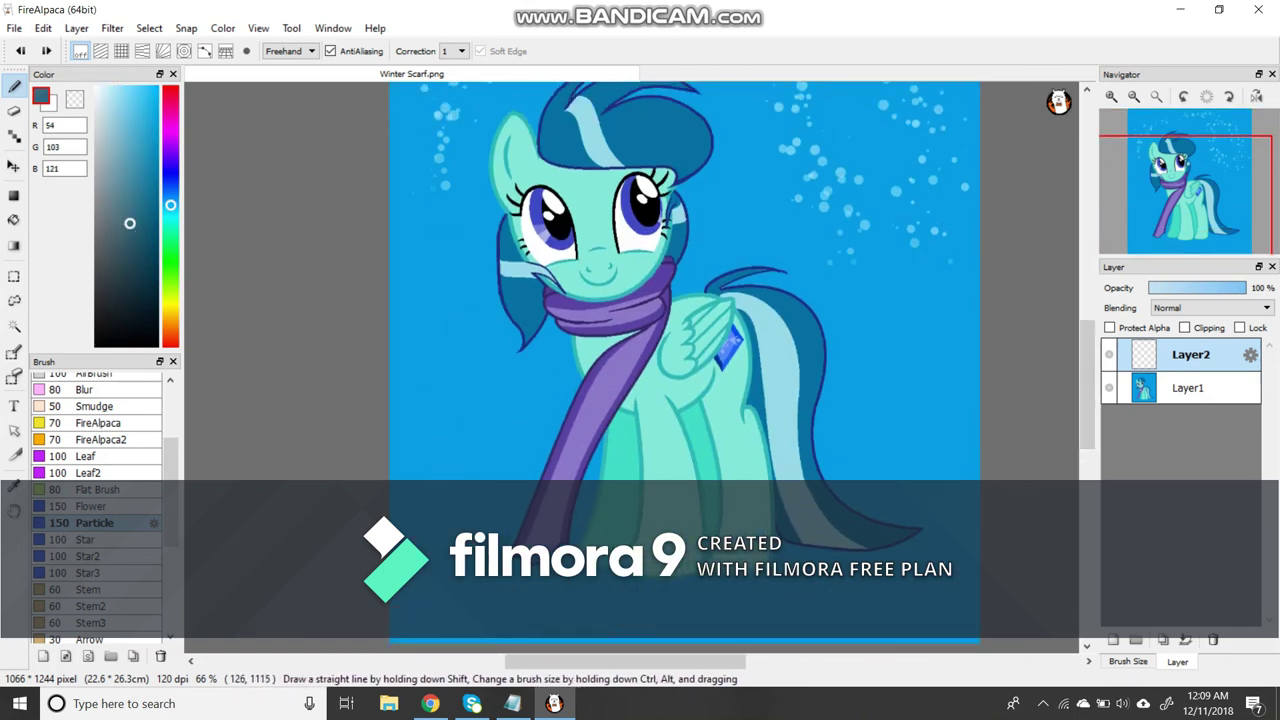
scroll(100, 500, "up", 3)
left_click(100, 448)
left_click(170, 222)
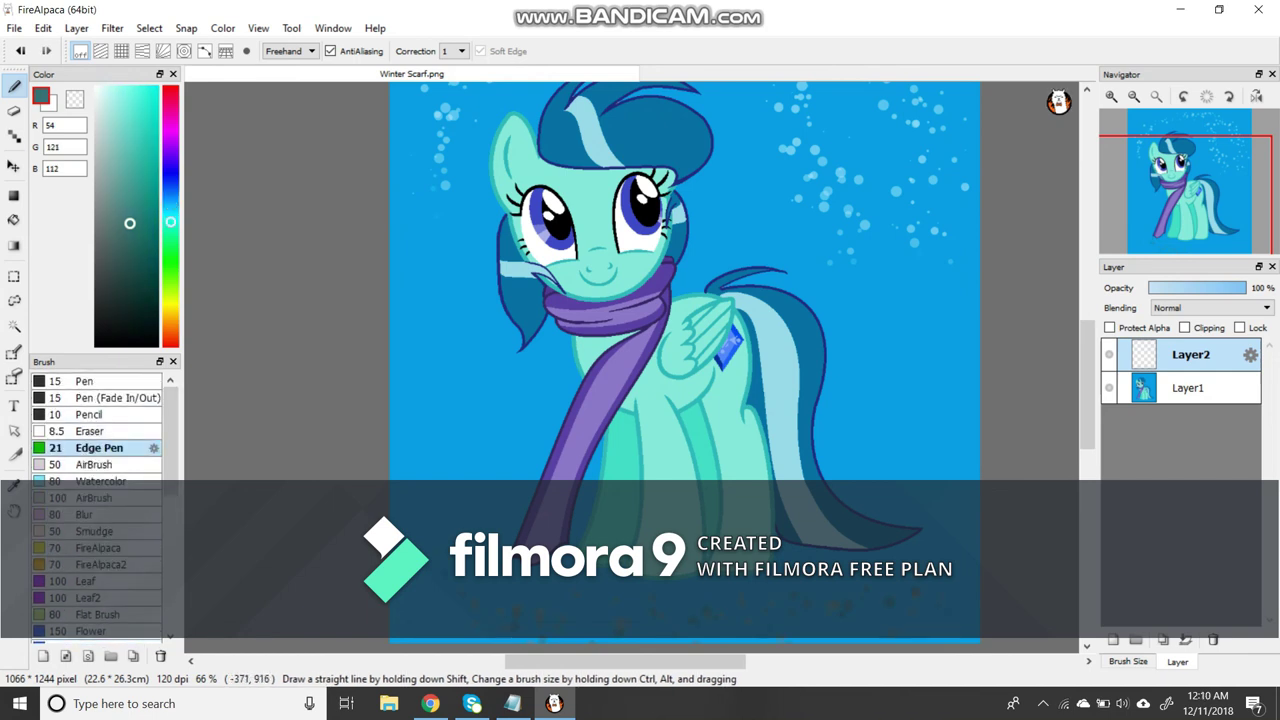
left_click(157, 88)
Try hand-lettering a W on the blue background in front of the pony's legs, undoing each attempt.
left_click_drag(428, 482, 457, 478)
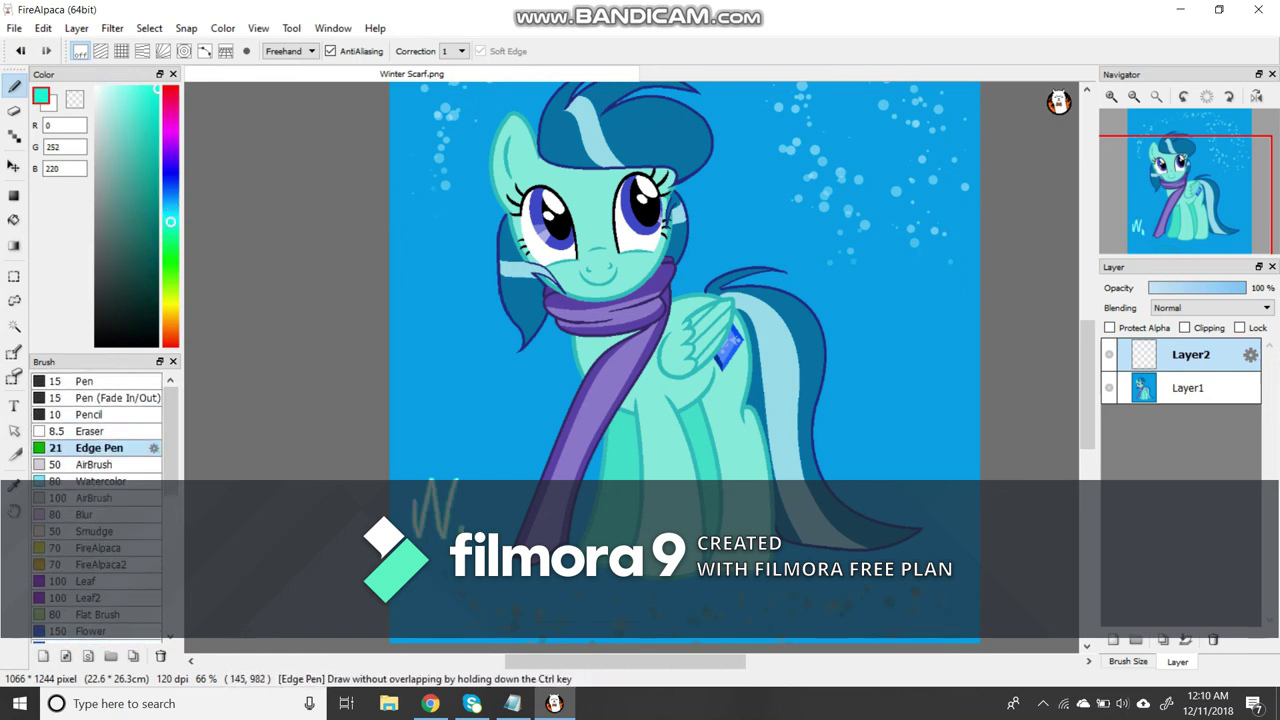
key("ctrl+z")
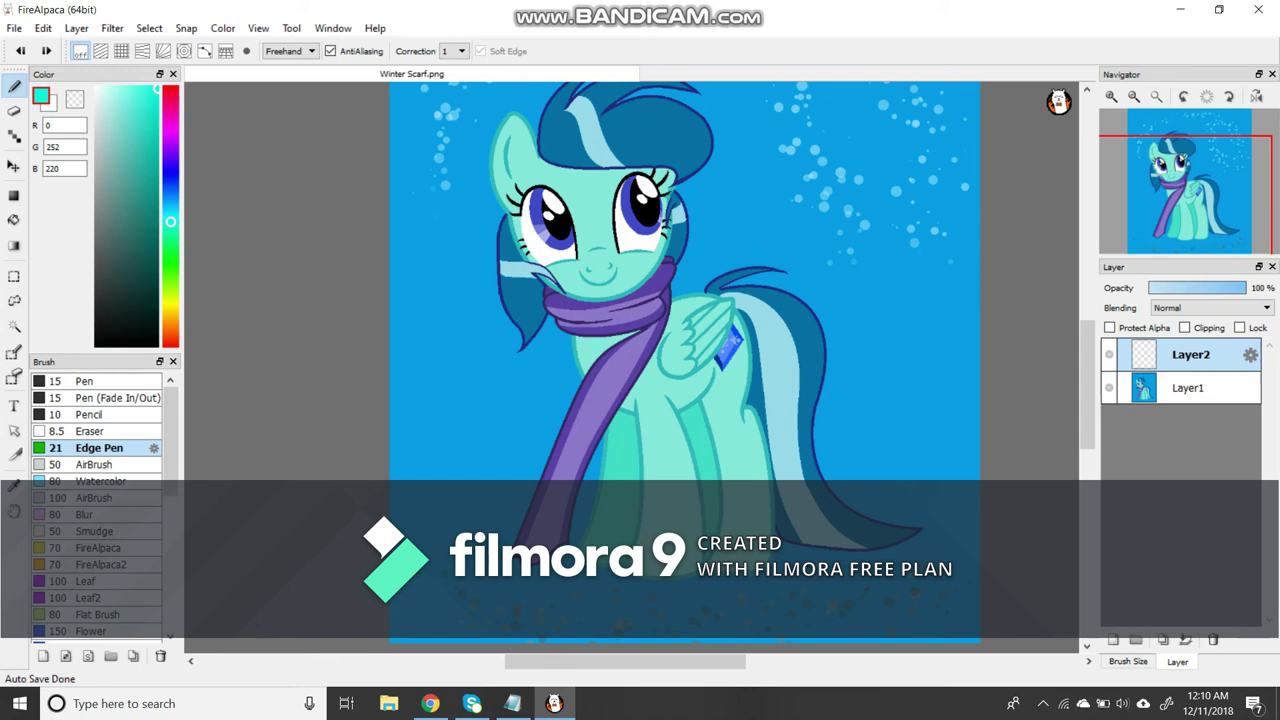
left_click_drag(416, 468, 460, 522)
key("ctrl+z")
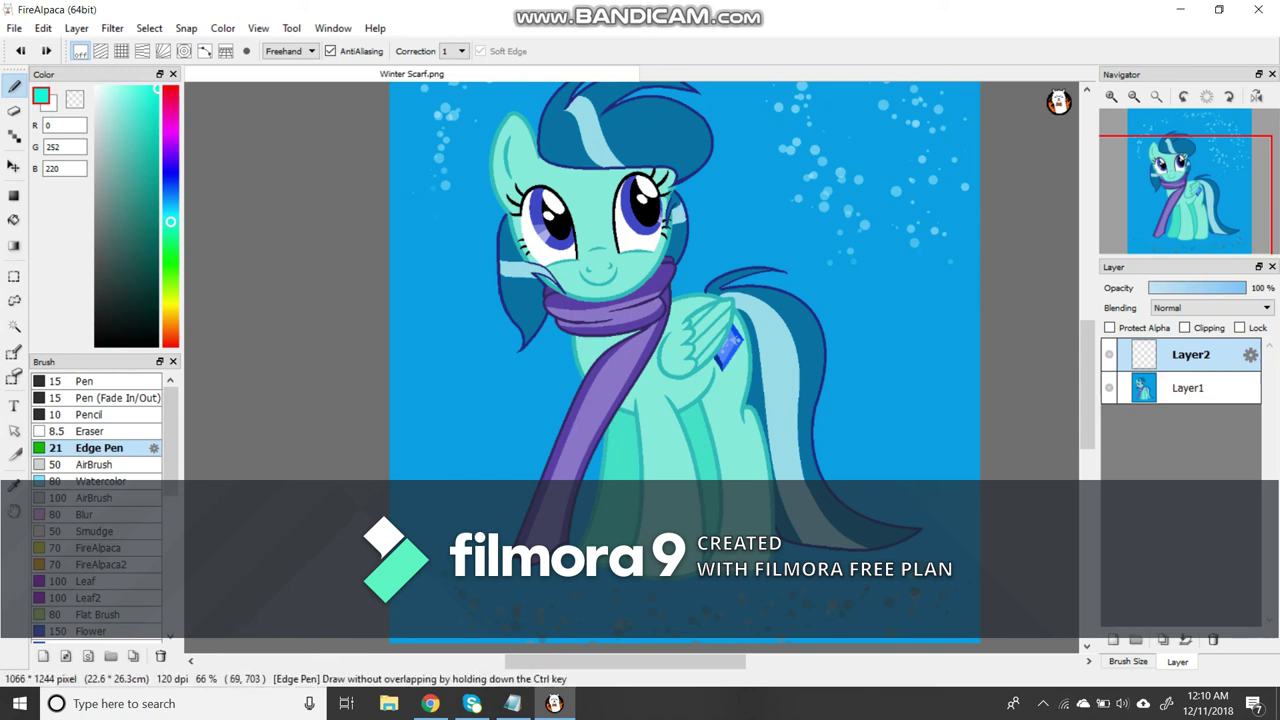
left_click_drag(405, 372, 453, 362)
left_click(453, 425)
key("ctrl+z")
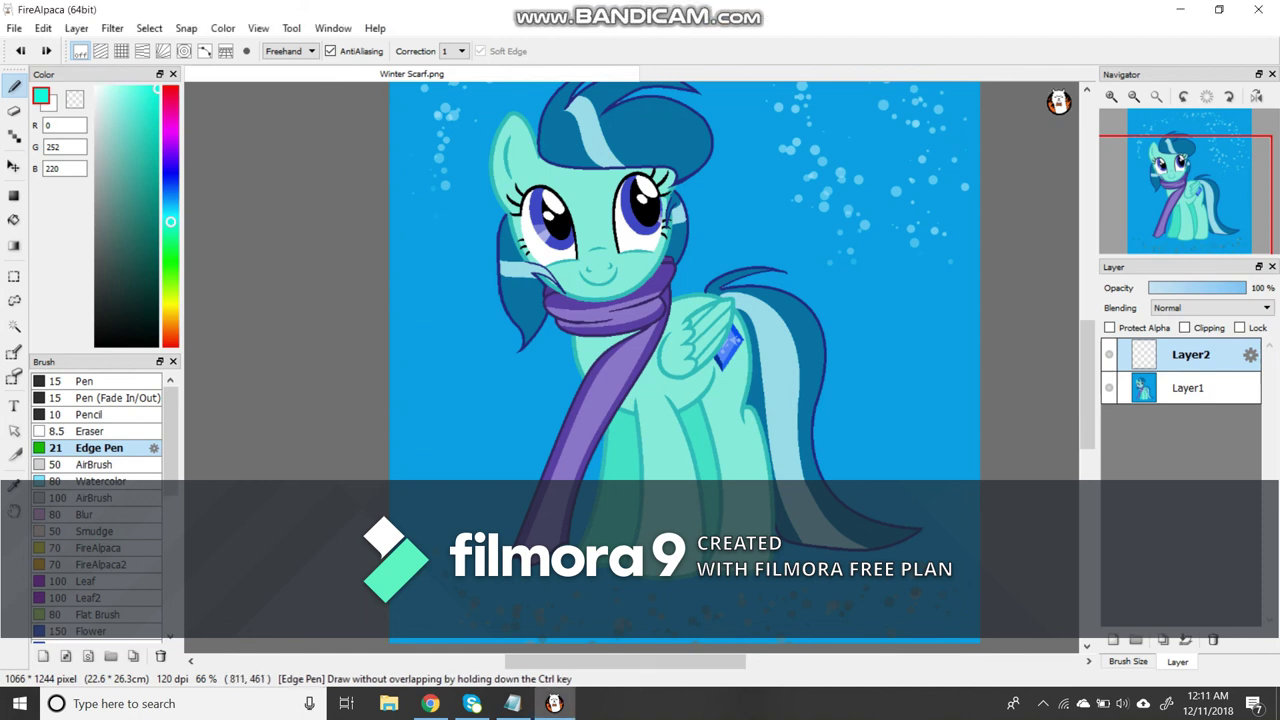
Try lettering the first letters of Winter in front of the pony's legs and undo them.
left_click_drag(400, 436, 440, 446)
left_click_drag(438, 494, 456, 434)
left_click_drag(464, 480, 464, 506)
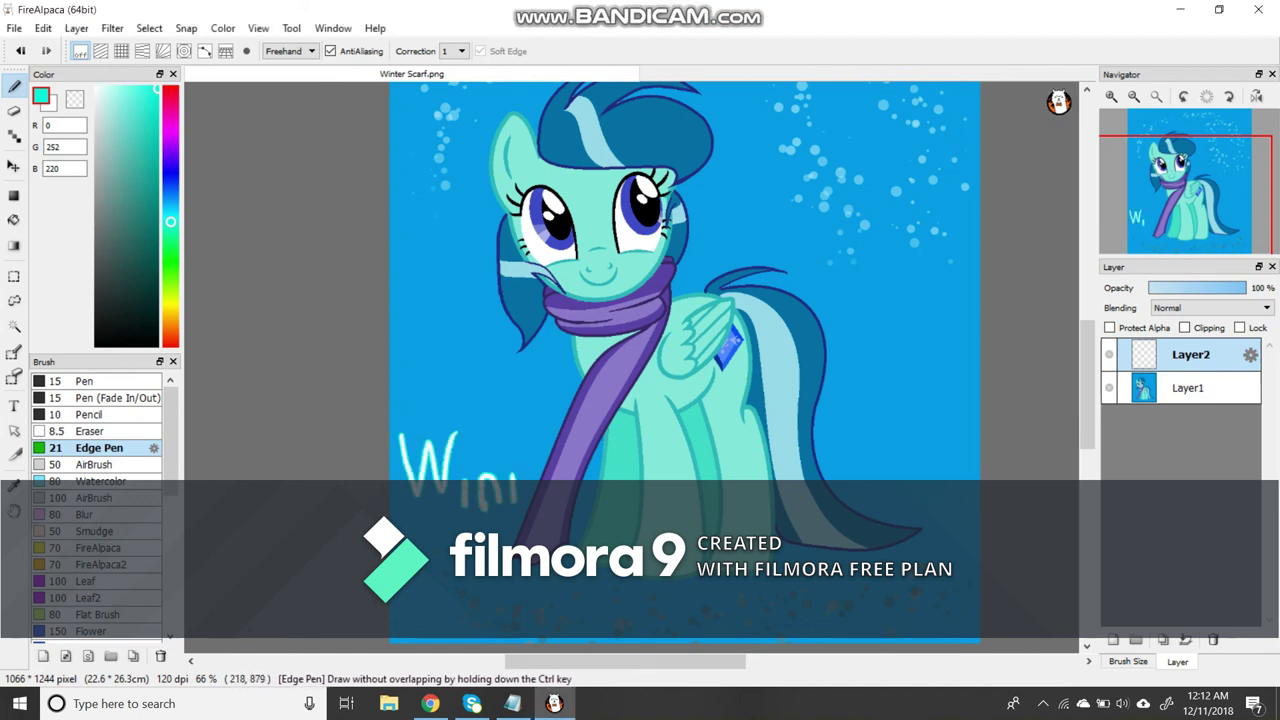
key("ctrl+z")
key("ctrl+z")
key("ctrl+z")
key("ctrl+z")
Try lettering WIN across the background beside the pony's tail and undo the strokes.
left_click_drag(798, 378, 844, 380)
mouse_move(854, 396)
left_mouse_down()
mouse_move(854, 456)
mouse_move(906, 390)
left_mouse_up()
left_click_drag(932, 395, 948, 395)
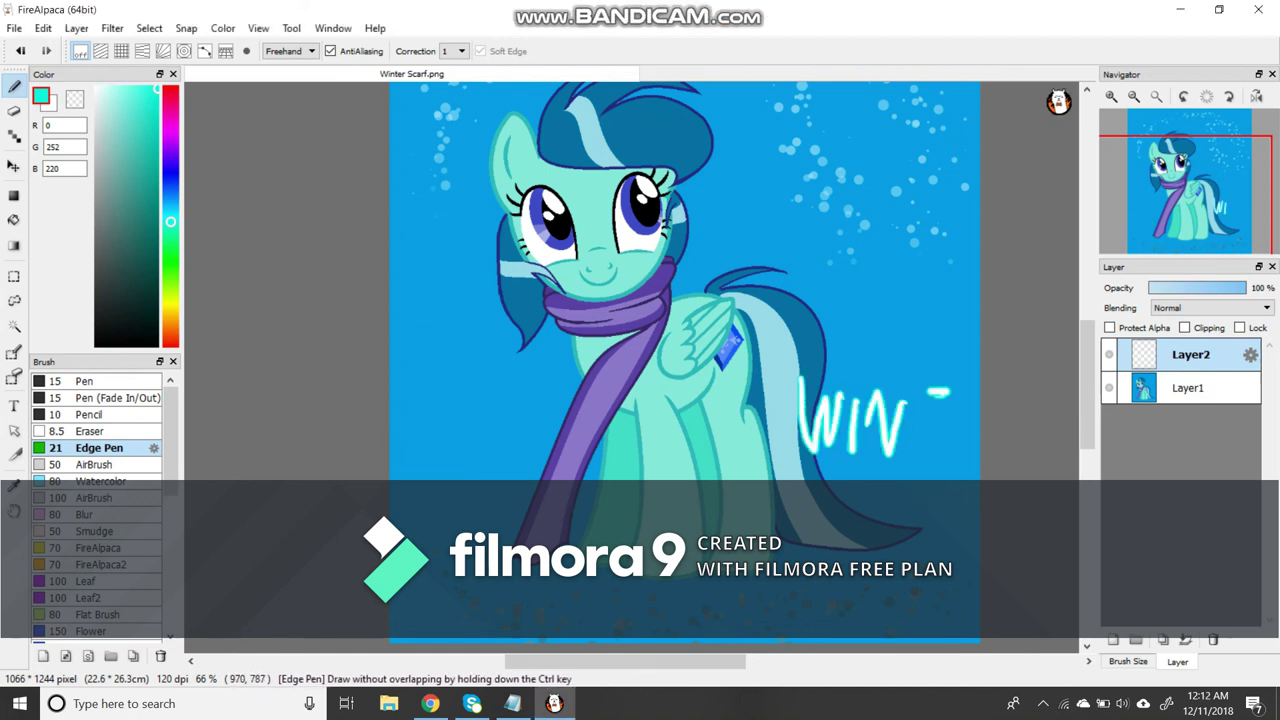
key("ctrl+z")
key("ctrl+z")
key("ctrl+z")
key("ctrl+z")
Try lettering the start of WINTER in the upper background behind the pony's head and undo it.
scroll(812, 440, "up", 5)
scroll(812, 440, "down", 2)
left_click_drag(722, 192, 800, 190)
mouse_move(816, 204)
left_mouse_down()
mouse_move(816, 268)
mouse_move(884, 206)
left_mouse_up()
left_click_drag(896, 226, 896, 282)
key("ctrl+z")
key("ctrl+z")
key("ctrl+z")
key("ctrl+z")
Letter WINTER in glowing turquoise capitals slanting down across the upper background beside the pony's mane, redrawing misshapen strokes.
mouse_move(672, 188)
left_mouse_down()
mouse_move(716, 246)
mouse_move(706, 220)
mouse_move(742, 168)
left_mouse_up()
key("ctrl+z")
left_click_drag(774, 258, 822, 186)
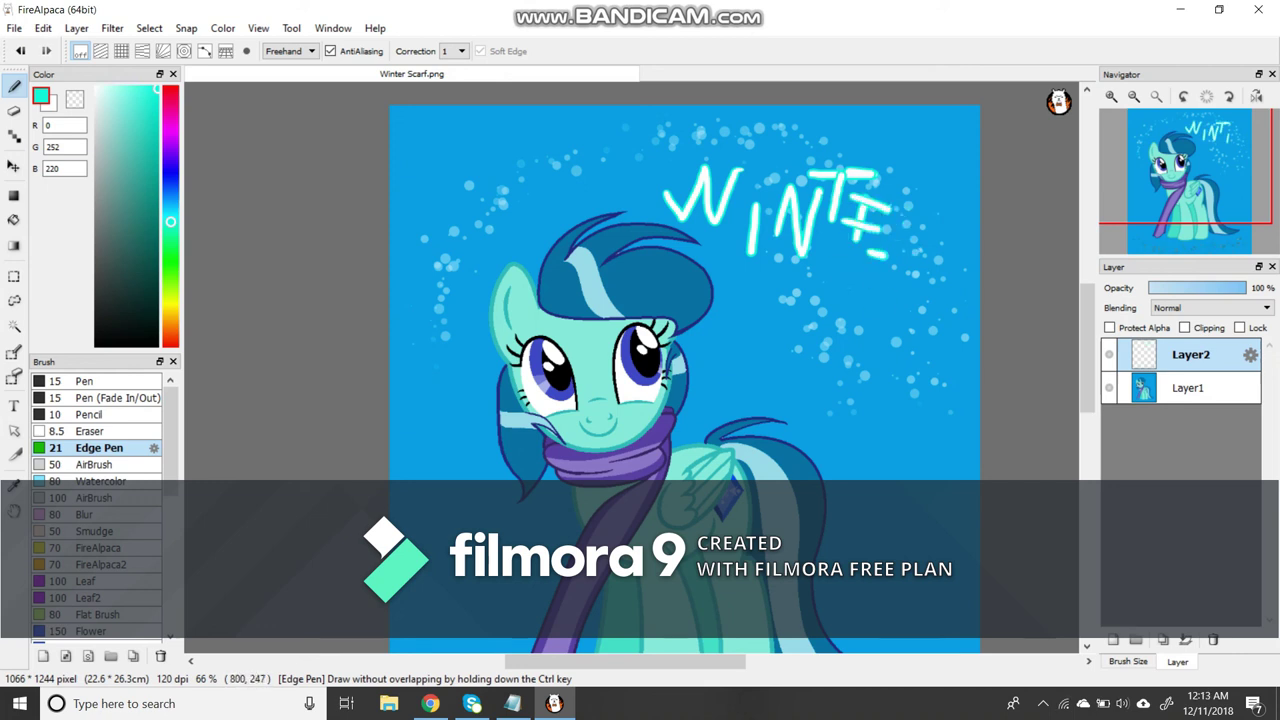
key("ctrl+z")
key("ctrl+z")
key("ctrl+z")
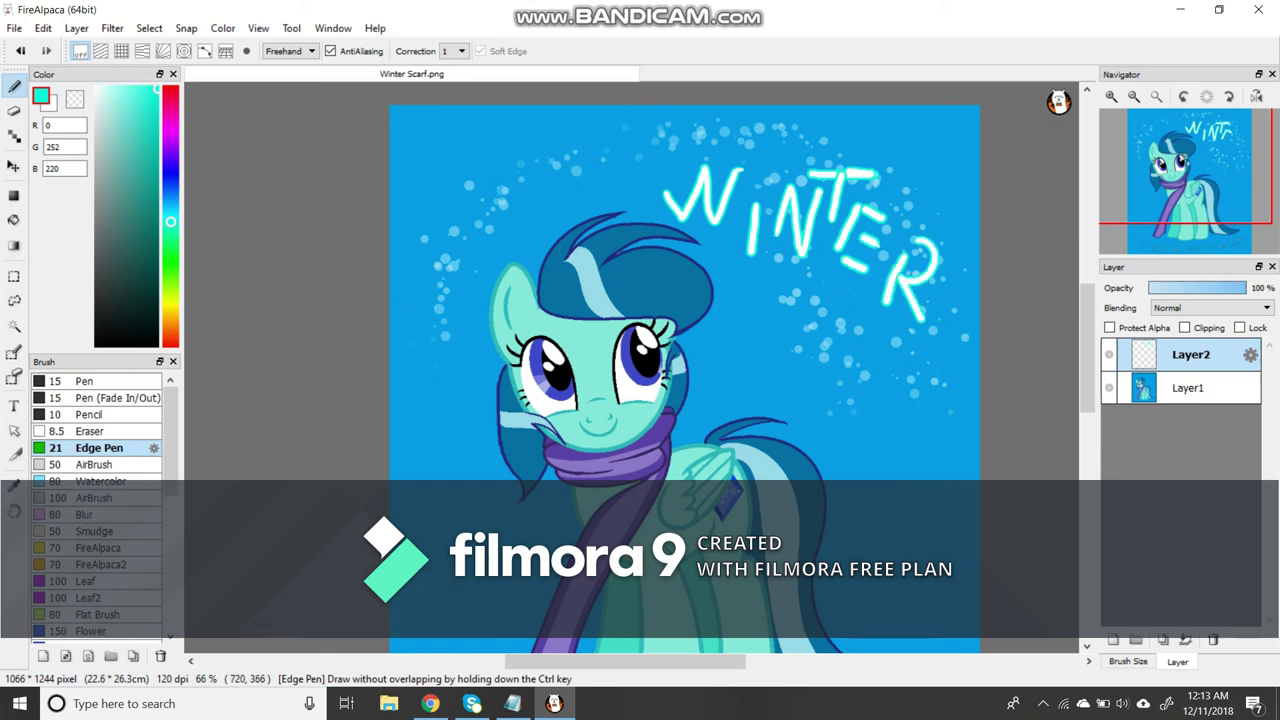
Letter SCA and the stem of the R beneath WINTER, undoing and redrawing the A and the stem.
left_click_drag(745, 312, 722, 368)
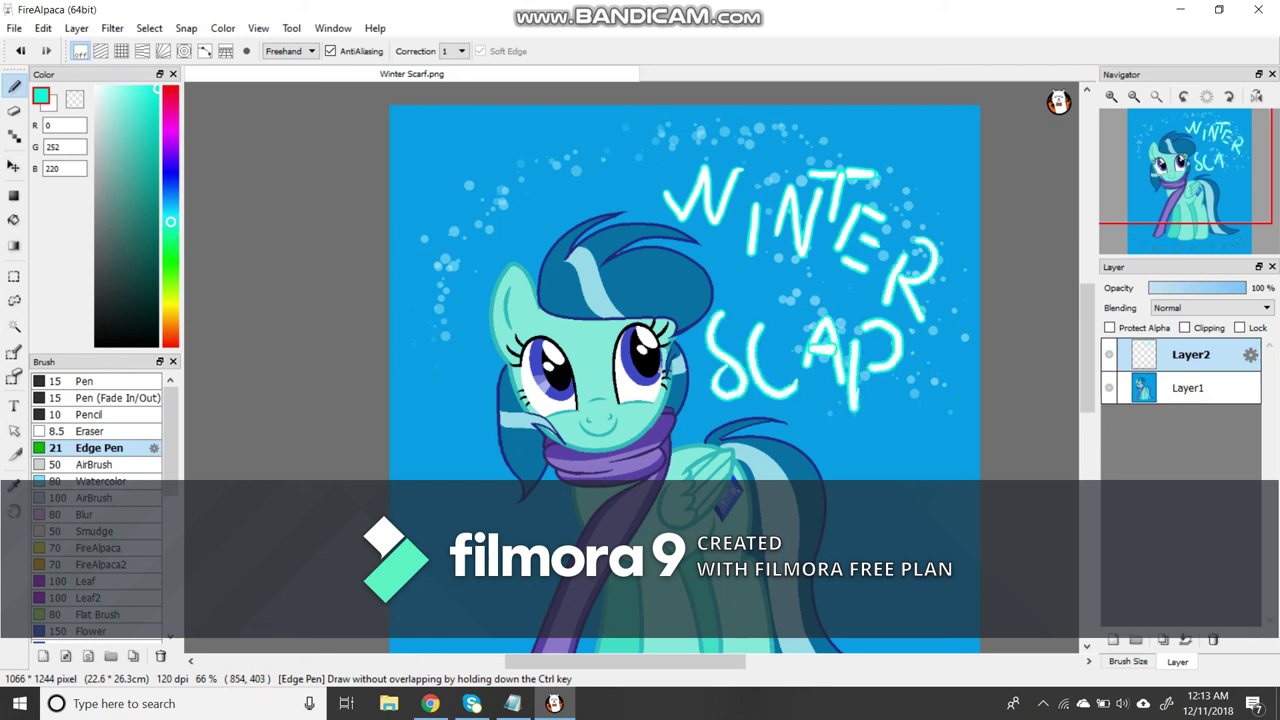
key("ctrl+z")
key("ctrl+z")
key("ctrl+z")
left_click_drag(806, 332, 815, 395)
key("ctrl+z")
left_click_drag(832, 320, 840, 398)
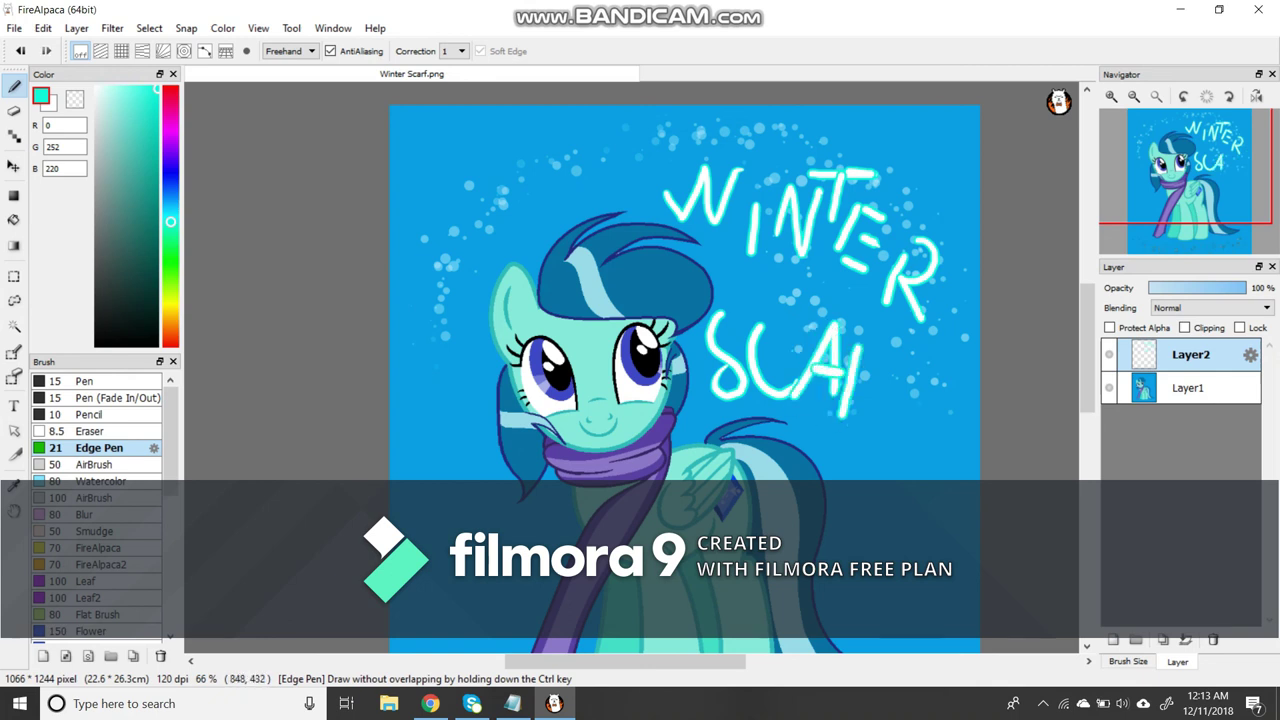